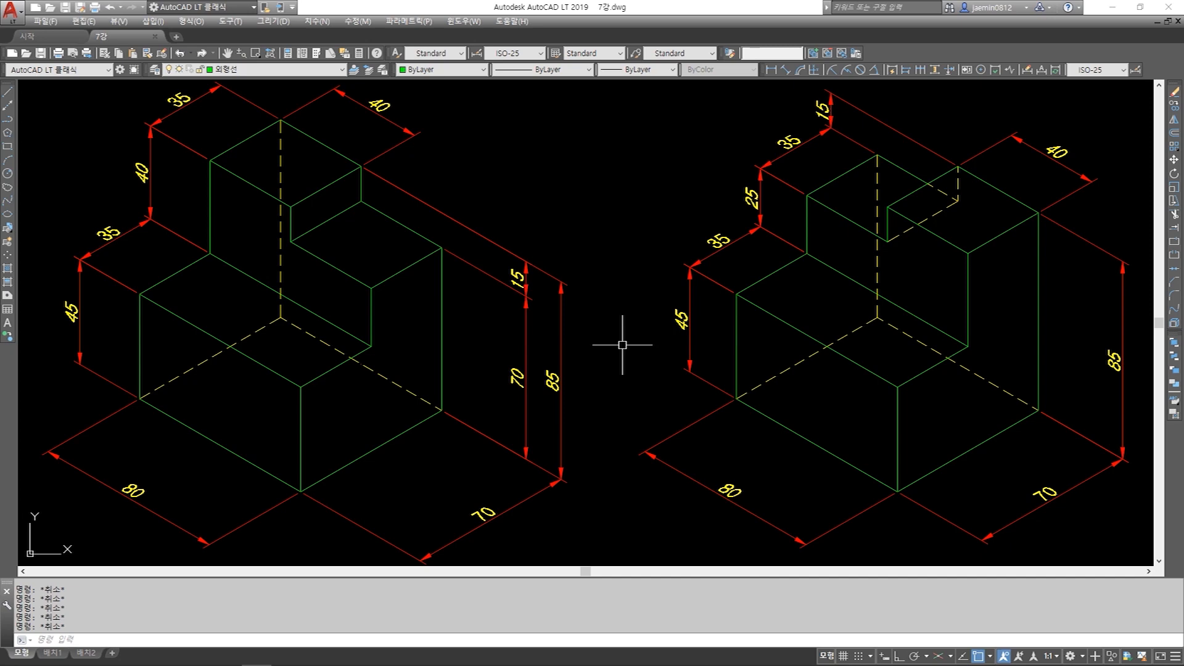
- Examine the front, side, top and isometric views of the sample exam drawing in the CAD exam guide PDF
{"action": "mouse_move", "coordinate": [1183, 86]}
{"action": "left_mouse_down"}
{"action": "mouse_move", "coordinate": [457, 38]}
{"action": "mouse_move", "coordinate": [468, 14]}
{"action": "left_mouse_up"}
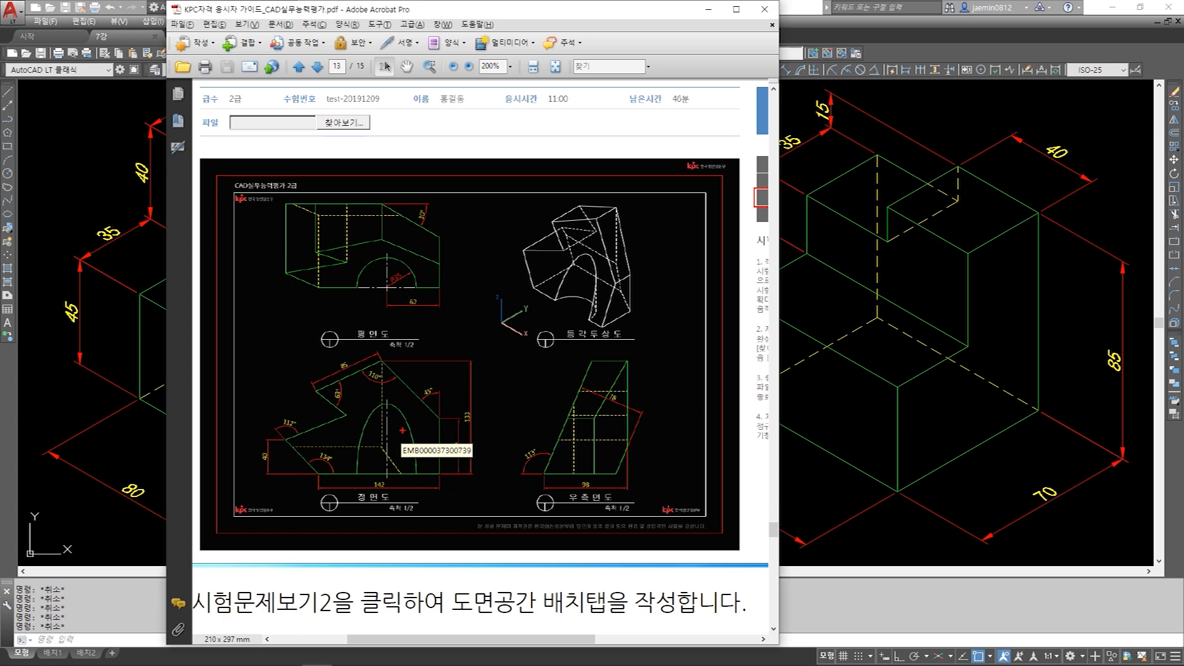
{"action": "left_click_drag", "start_coordinate": [259, 348], "coordinate": [476, 517]}
{"action": "mouse_move", "coordinate": [508, 339]}
{"action": "left_mouse_down"}
{"action": "mouse_move", "coordinate": [655, 493]}
{"action": "mouse_move", "coordinate": [656, 517]}
{"action": "left_mouse_up"}
{"action": "mouse_move", "coordinate": [266, 187]}
{"action": "left_mouse_down"}
{"action": "mouse_move", "coordinate": [370, 247]}
{"action": "mouse_move", "coordinate": [448, 316]}
{"action": "left_mouse_up"}
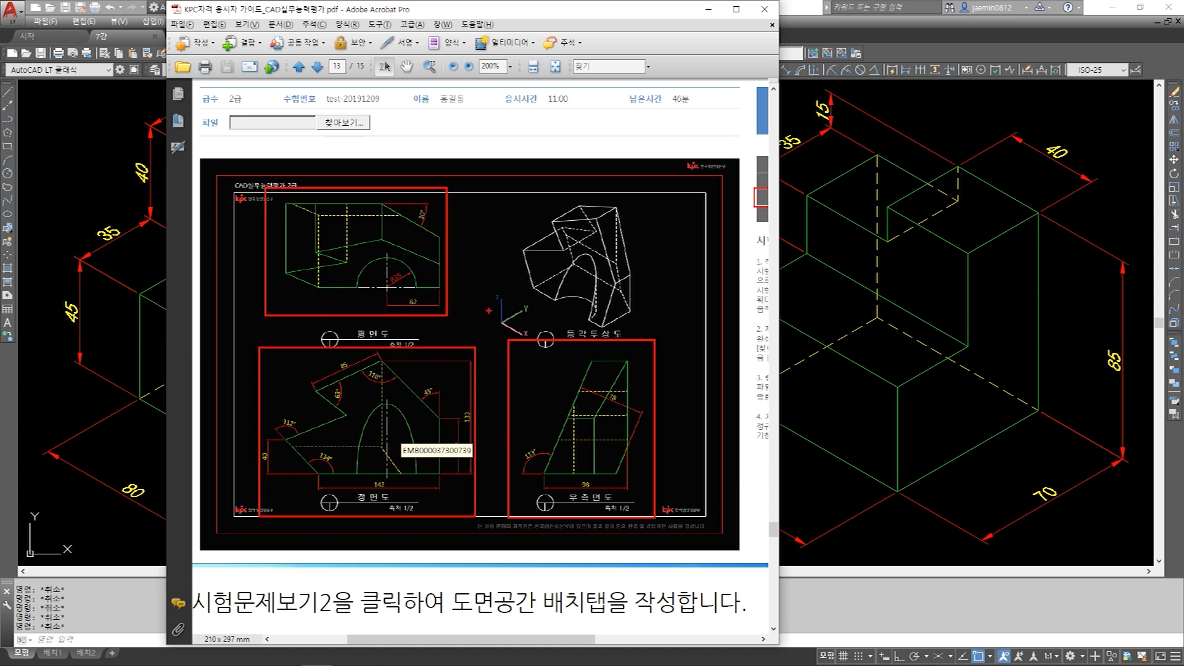
{"action": "key", "text": "b"}
{"action": "mouse_move", "coordinate": [511, 186]}
{"action": "left_mouse_down", "text": "ctrl"}
{"action": "mouse_move", "coordinate": [537, 238]}
{"action": "mouse_move", "coordinate": [650, 334]}
{"action": "left_mouse_up", "text": "ctrl"}
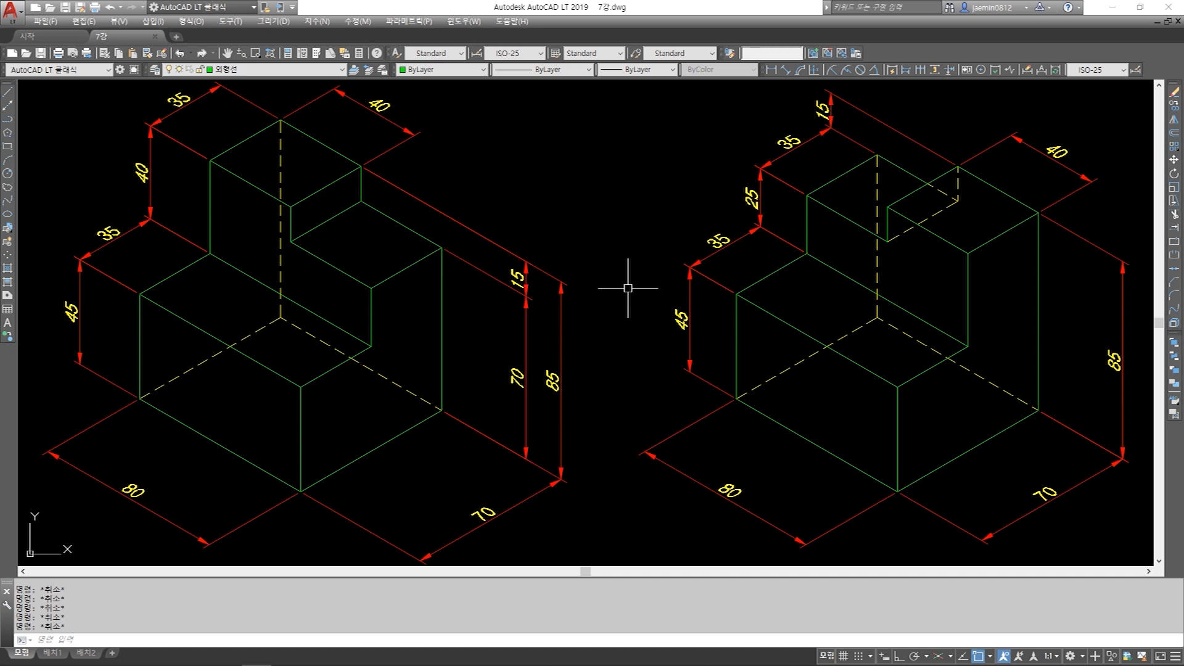
- Turn on isometric drafting in the top plane and draw a 150-unit line in the empty area beside the dimensioned figures
{"action": "scroll", "coordinate": [628, 289], "scroll_direction": "down", "scroll_amount": 6}
{"action": "scroll", "coordinate": [666, 288], "scroll_direction": "up", "scroll_amount": 4}
{"action": "mouse_move", "coordinate": [796, 296]}
{"action": "middle_mouse_down"}
{"action": "mouse_move", "coordinate": [666, 288]}
{"action": "mouse_move", "coordinate": [667, 327]}
{"action": "middle_mouse_up"}
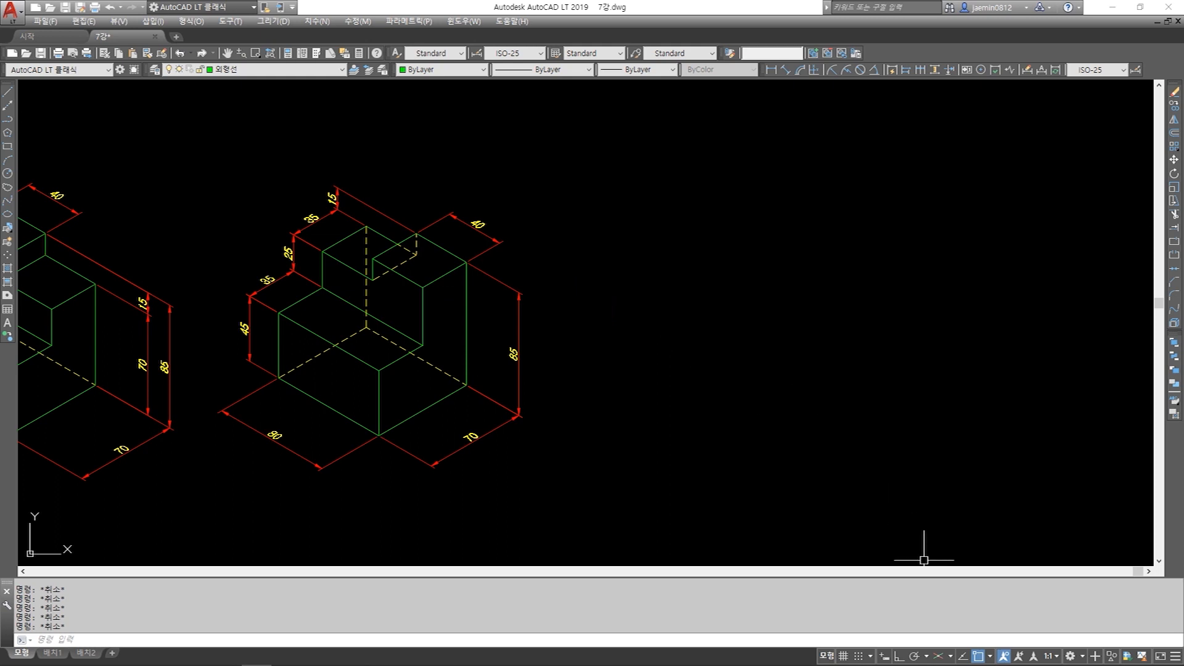
{"action": "left_click", "coordinate": [939, 656]}
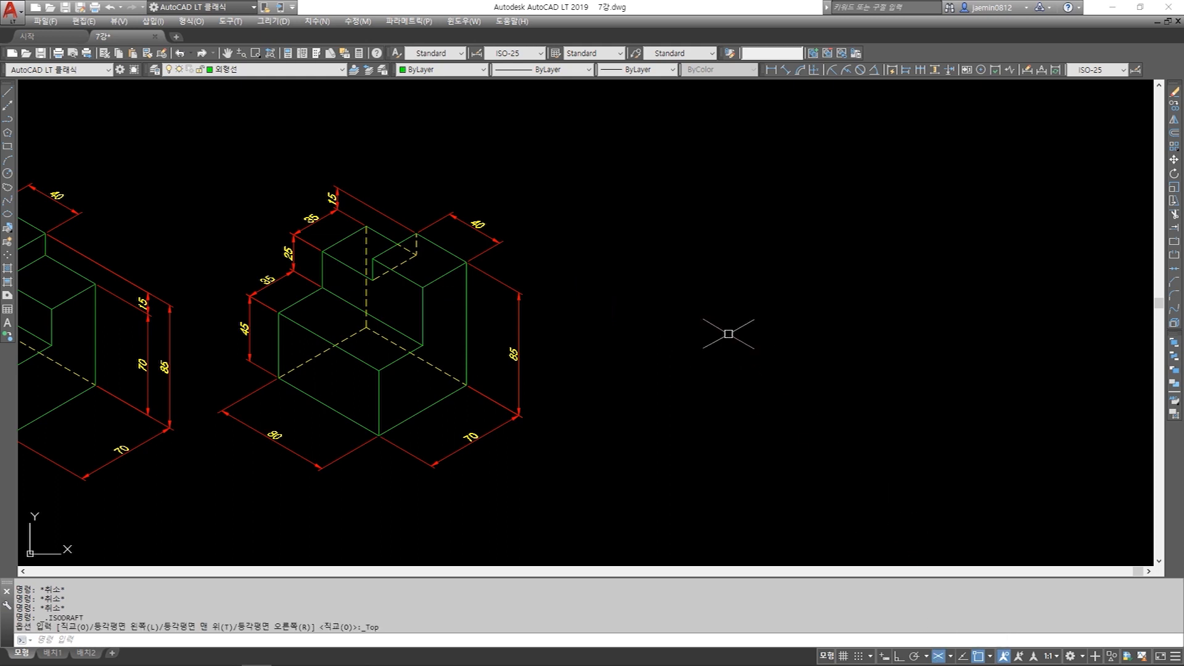
{"action": "type", "text": "l"}
{"action": "key", "text": "Return"}
{"action": "left_click", "coordinate": [664, 276]}
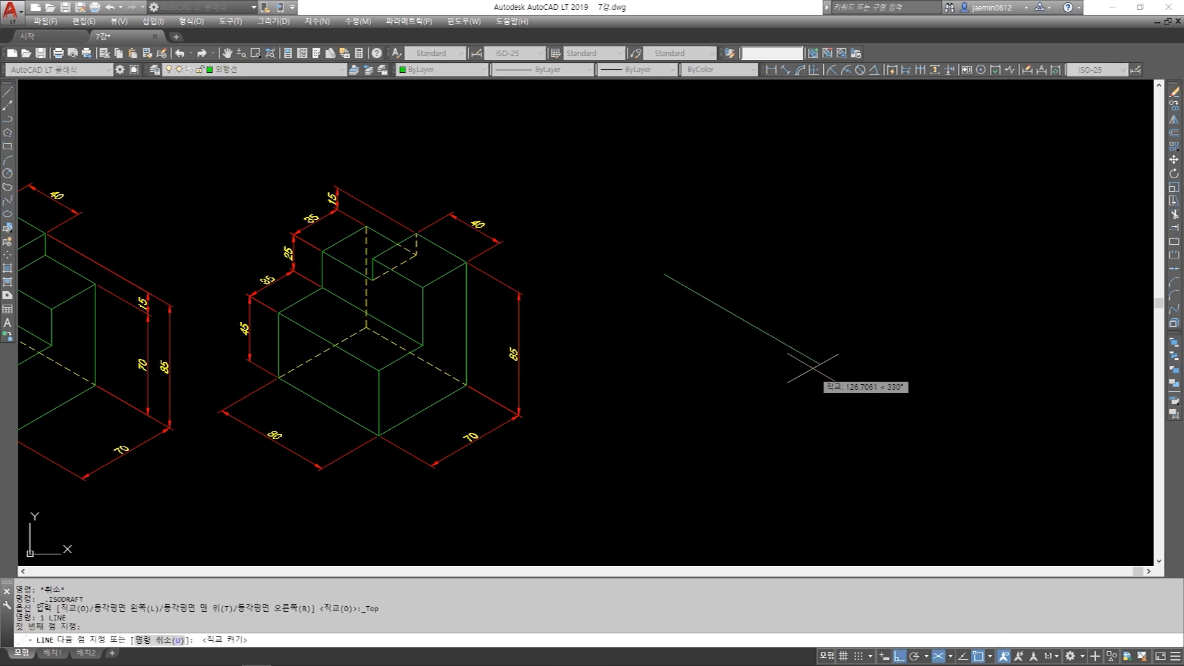
{"action": "type", "text": "150"}
{"action": "key", "text": "Return"}
{"action": "key", "text": "Escape"}
- Copy the 150-unit line 130 units up and to the right along the other isometric axis
{"action": "type", "text": "cc"}
{"action": "key", "text": "Return"}
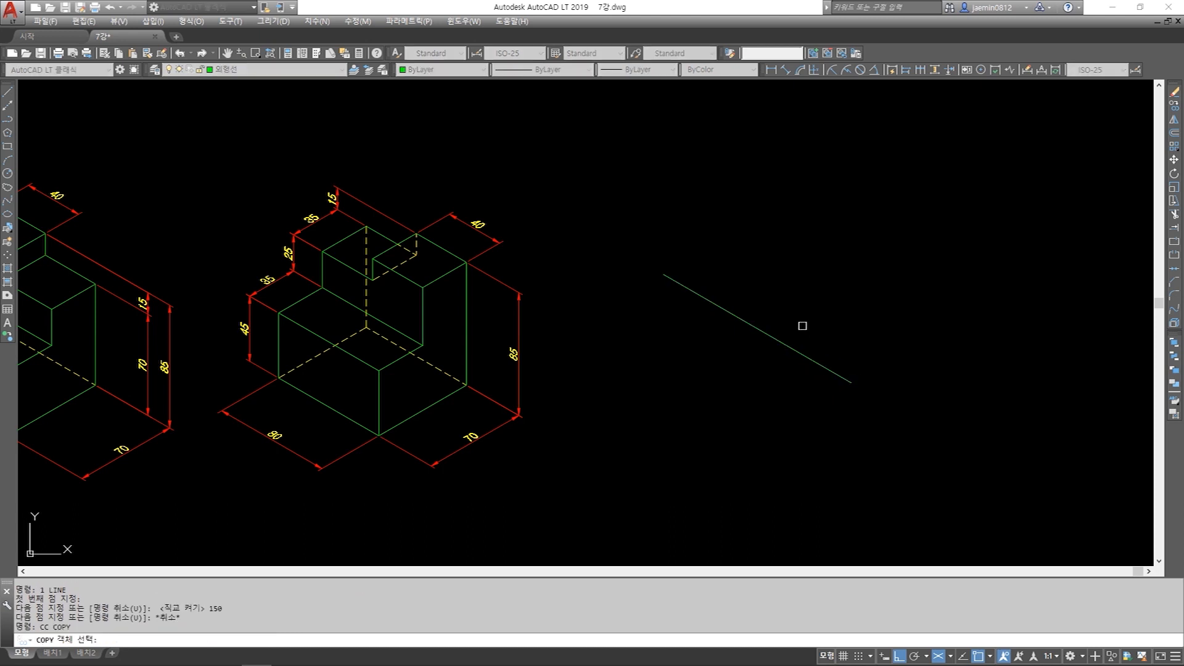
{"action": "left_click", "coordinate": [803, 326]}
{"action": "left_click", "coordinate": [757, 362]}
{"action": "key", "text": "space"}
{"action": "left_click", "coordinate": [862, 291]}
{"action": "type", "text": "130"}
{"action": "key", "text": "Return"}
{"action": "key", "text": "Escape"}
{"action": "key", "text": "Escape"}
- Join the ends of the two parallel lines with two lines to close the isometric rhombus
{"action": "type", "text": "l"}
{"action": "key", "text": "Return"}
{"action": "left_click", "coordinate": [664, 276]}
{"action": "left_click", "coordinate": [827, 181]}
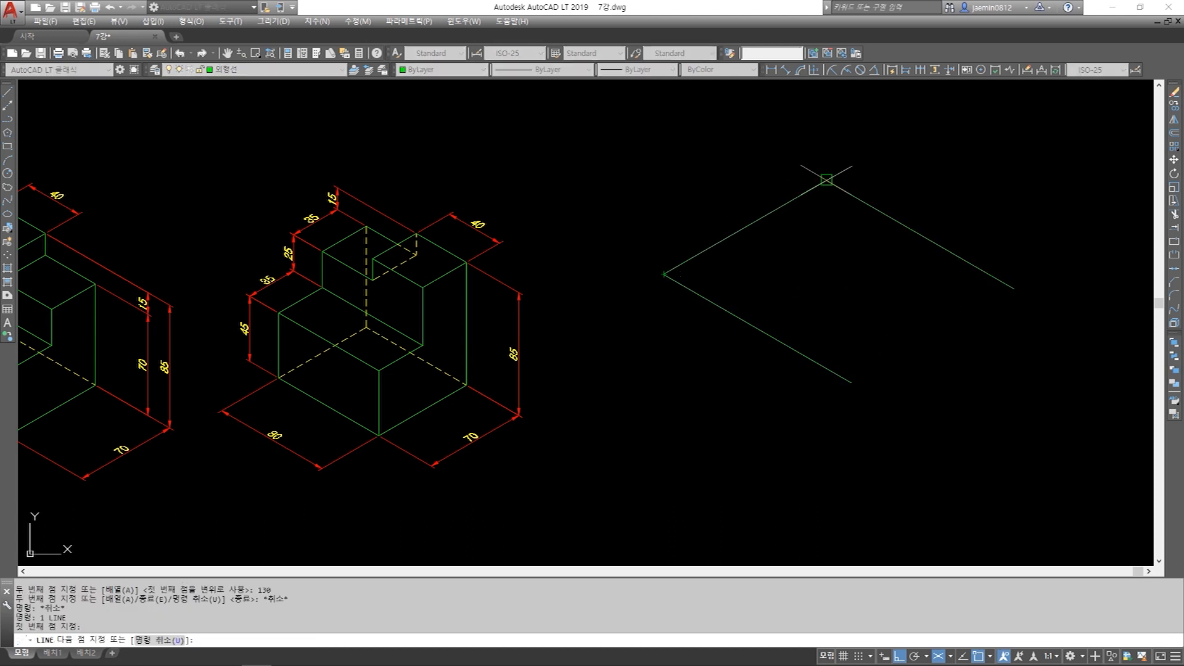
{"action": "key", "text": "Escape"}
{"action": "key", "text": "space"}
{"action": "left_click", "coordinate": [1015, 289]}
{"action": "left_click", "coordinate": [852, 382]}
{"action": "key", "text": "Escape"}
- Copy the whole rhombus 150 units straight up using the right isometric plane
{"action": "middle_click_drag", "start_coordinate": [879, 310], "coordinate": [841, 372]}
{"action": "type", "text": "cc"}
{"action": "left_click", "coordinate": [928, 277]}
{"action": "left_click", "coordinate": [724, 426]}
{"action": "key", "text": "space"}
{"action": "left_click", "coordinate": [1018, 471]}
{"action": "key", "text": "F5"}
{"action": "type", "text": "150"}
{"action": "key", "text": "space"}
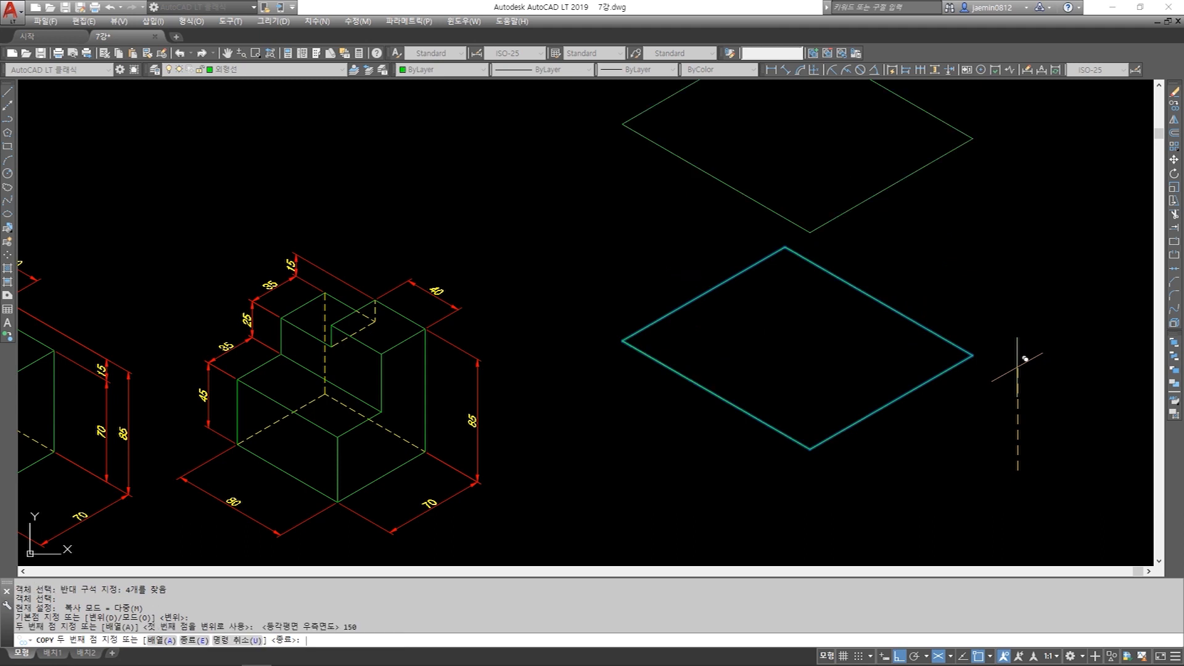
{"action": "key", "text": "Escape"}
{"action": "key", "text": "Escape"}
{"action": "key", "text": "Escape"}
{"action": "key", "text": "Escape"}
- Draw a vertical edge joining the left corners of the upper and lower rhombuses
{"action": "middle_click_drag", "start_coordinate": [734, 275], "coordinate": [710, 319]}
{"action": "type", "text": "l"}
{"action": "left_click", "coordinate": [598, 168]}
{"action": "left_click", "coordinate": [598, 386]}
{"action": "key", "text": "Escape"}
- Copy the left vertical edge to the front and right corners of the box
{"action": "type", "text": "cc"}
{"action": "left_click", "coordinate": [624, 272]}
{"action": "left_click", "coordinate": [576, 338]}
{"action": "key", "text": "space"}
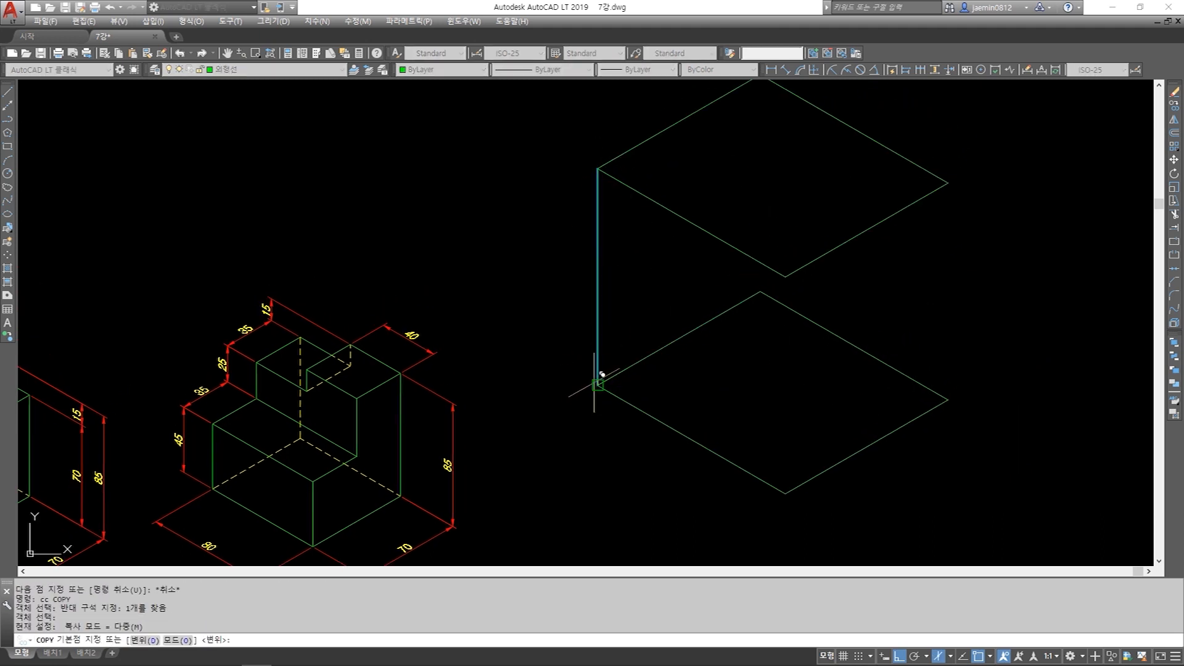
{"action": "left_click", "coordinate": [598, 386]}
{"action": "left_click", "coordinate": [786, 494]}
{"action": "left_click", "coordinate": [942, 409]}
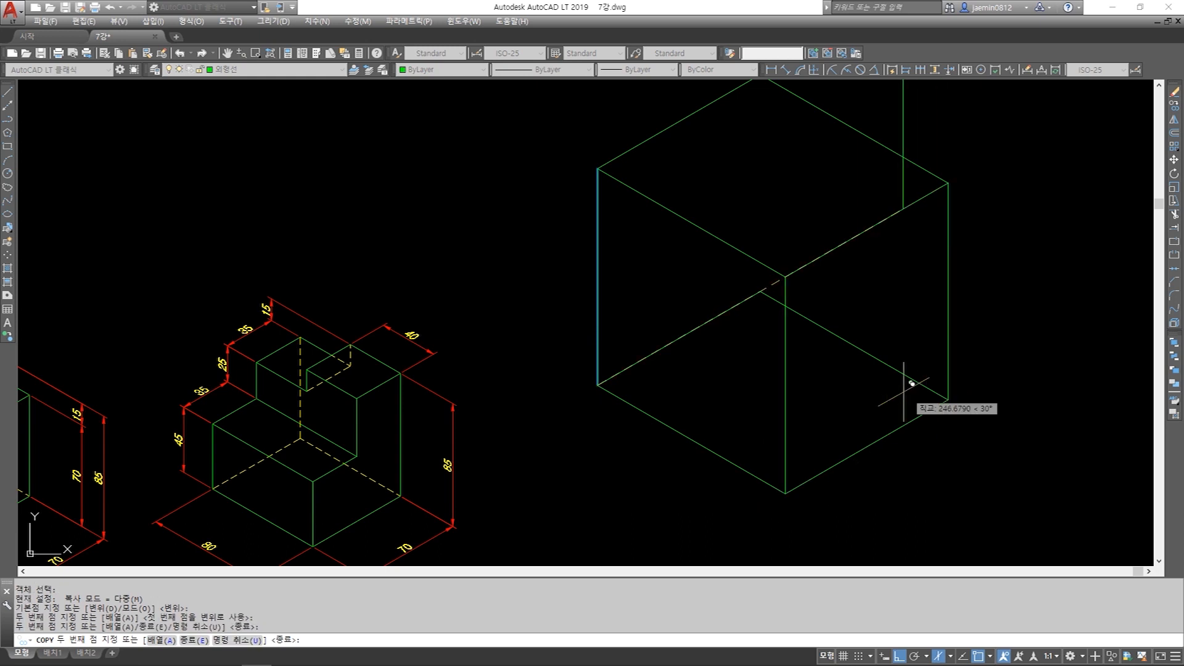
{"action": "key", "text": "Escape"}
{"action": "key", "text": "Escape"}
- Copy the left vertical edge to the rear corner of the box
{"action": "key", "text": "space"}
{"action": "left_click", "coordinate": [638, 290]}
{"action": "left_click", "coordinate": [549, 340]}
{"action": "key", "text": "space"}
{"action": "left_click", "coordinate": [598, 386]}
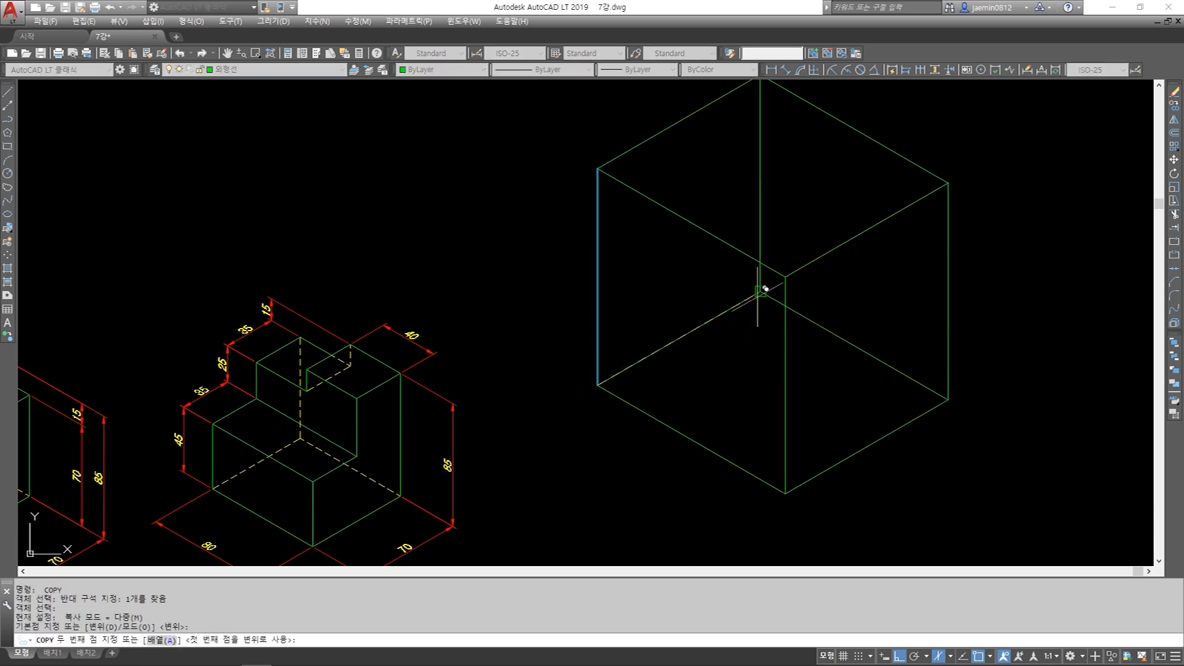
{"action": "left_click", "coordinate": [760, 292]}
{"action": "key", "text": "Escape"}
- Put the three edges meeting at the box's upper left corner on layer 0
{"action": "left_click", "coordinate": [616, 150]}
{"action": "left_click", "coordinate": [569, 193]}
{"action": "left_click", "coordinate": [301, 73]}
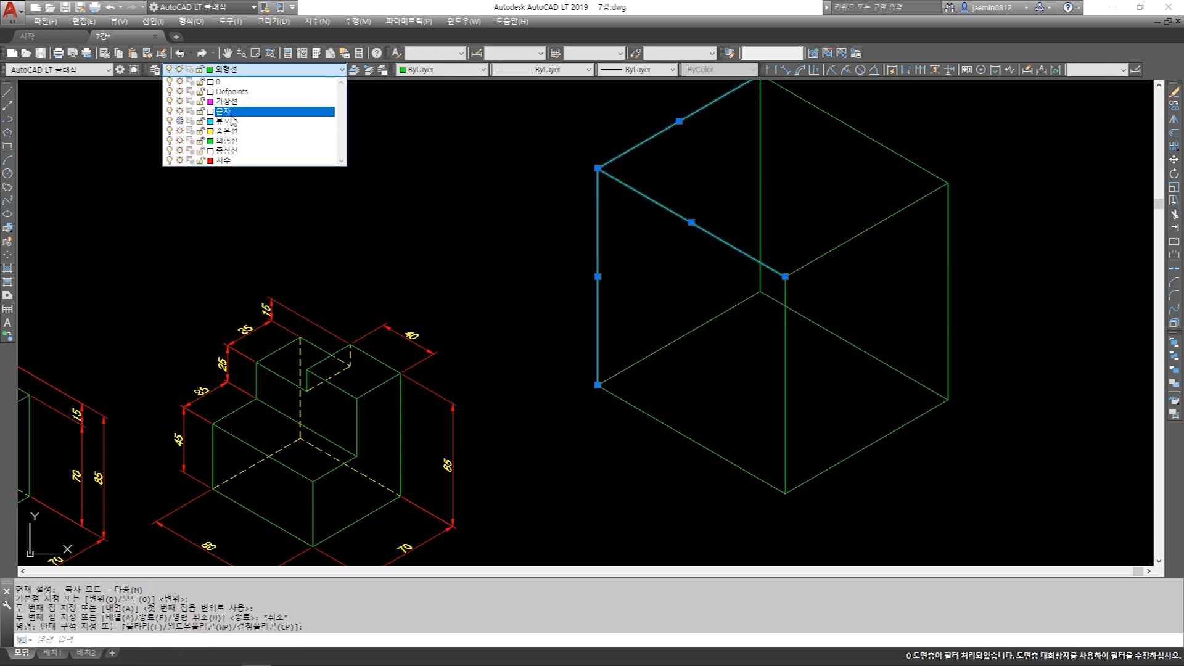
{"action": "left_click", "coordinate": [234, 80]}
{"action": "key", "text": "Escape"}
- Match the properties of a white upper edge onto the remaining visible outer edges of the box
{"action": "type", "text": "ma"}
{"action": "key", "text": "space"}
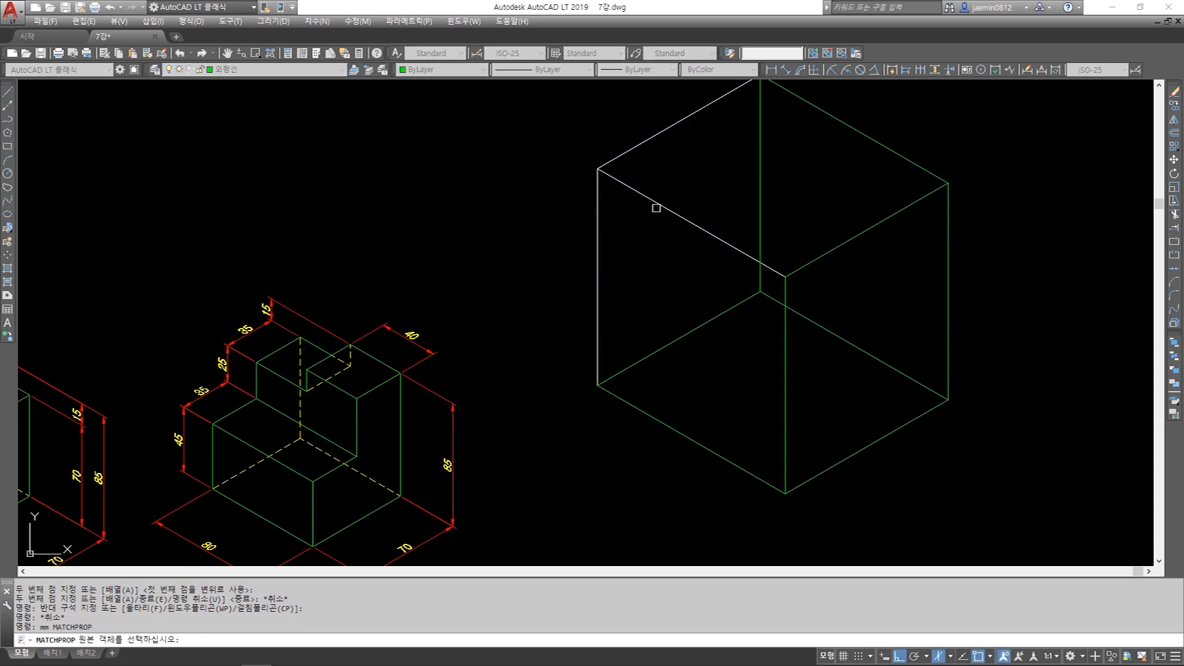
{"action": "left_click", "coordinate": [656, 209]}
{"action": "left_click", "coordinate": [650, 203]}
{"action": "left_click", "coordinate": [691, 376]}
{"action": "left_click", "coordinate": [644, 445]}
{"action": "left_click", "coordinate": [840, 427]}
{"action": "left_click", "coordinate": [778, 469]}
{"action": "left_click", "coordinate": [983, 173]}
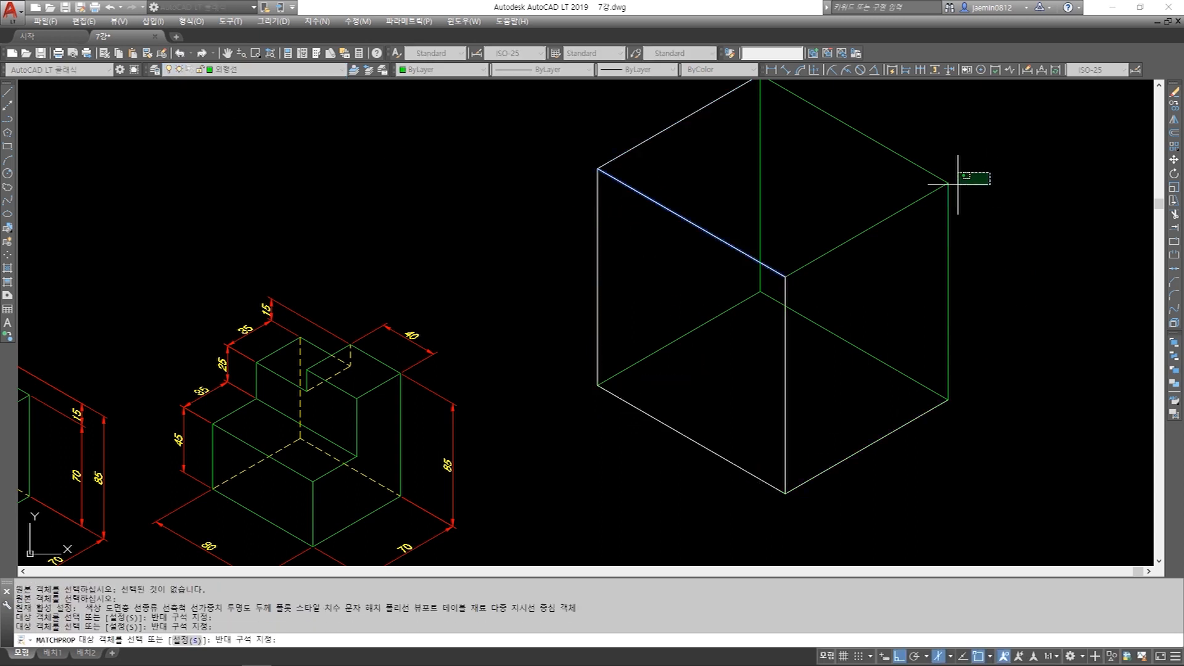
{"action": "left_click", "coordinate": [915, 214]}
{"action": "key", "text": "Escape"}
- Change the box's three rear edges to white dashed hidden lines through their layer and colour
{"action": "left_click", "coordinate": [772, 285]}
{"action": "left_click", "coordinate": [746, 304]}
{"action": "left_click", "coordinate": [301, 69]}
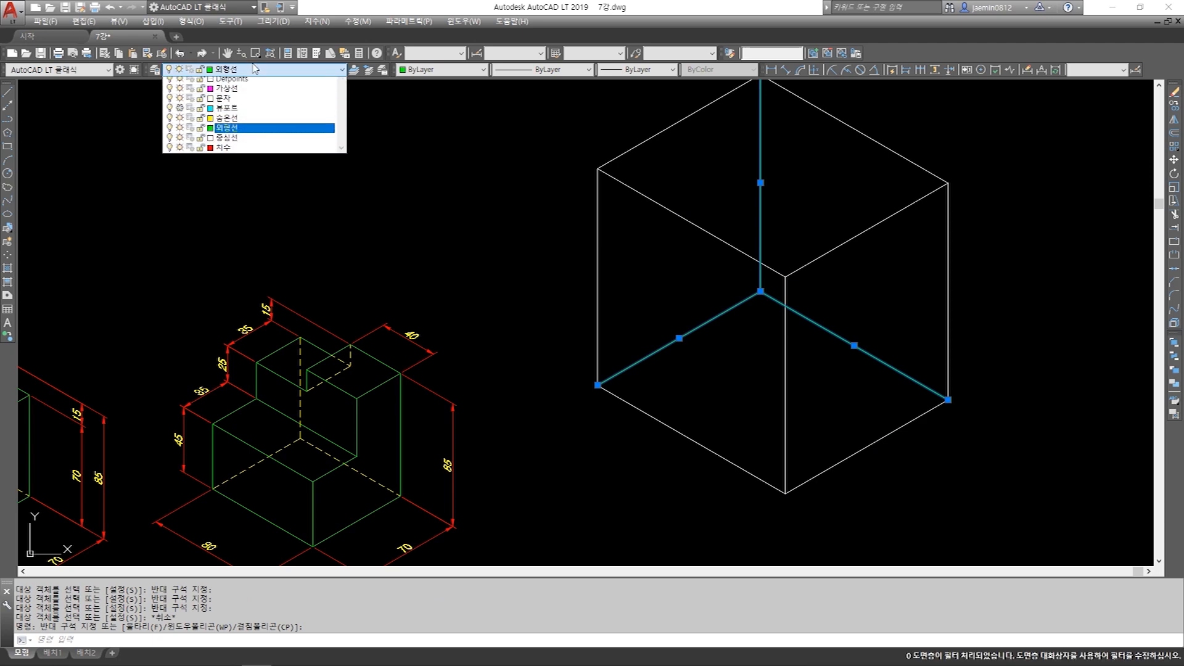
{"action": "left_click", "coordinate": [241, 128]}
{"action": "left_click", "coordinate": [436, 71]}
{"action": "left_click", "coordinate": [436, 91]}
{"action": "key", "text": "Escape"}
- Move the whole box into horizontal alignment with the neighbouring dimensioned figure
{"action": "scroll", "coordinate": [713, 355], "scroll_direction": "down", "scroll_amount": 2}
{"action": "middle_click_drag", "start_coordinate": [713, 355], "coordinate": [733, 360]}
{"action": "type", "text": "m"}
{"action": "left_click", "coordinate": [634, 161]}
{"action": "left_click", "coordinate": [953, 499]}
{"action": "key", "text": "space"}
{"action": "left_click", "coordinate": [933, 418]}
{"action": "key", "text": "F8"}
{"action": "middle_click_drag", "start_coordinate": [949, 476], "coordinate": [940, 403]}
{"action": "left_click", "coordinate": [965, 418]}
{"action": "key", "text": "Escape"}
{"action": "key", "text": "Escape"}
{"action": "key", "text": "Escape"}
- Stretch the top face of the box 30 units straight down
{"action": "scroll", "coordinate": [894, 302], "scroll_direction": "up", "scroll_amount": 2}
{"action": "type", "text": "s"}
{"action": "key", "text": "space"}
{"action": "middle_click_drag", "start_coordinate": [949, 164], "coordinate": [927, 207]}
{"action": "left_click", "coordinate": [951, 137]}
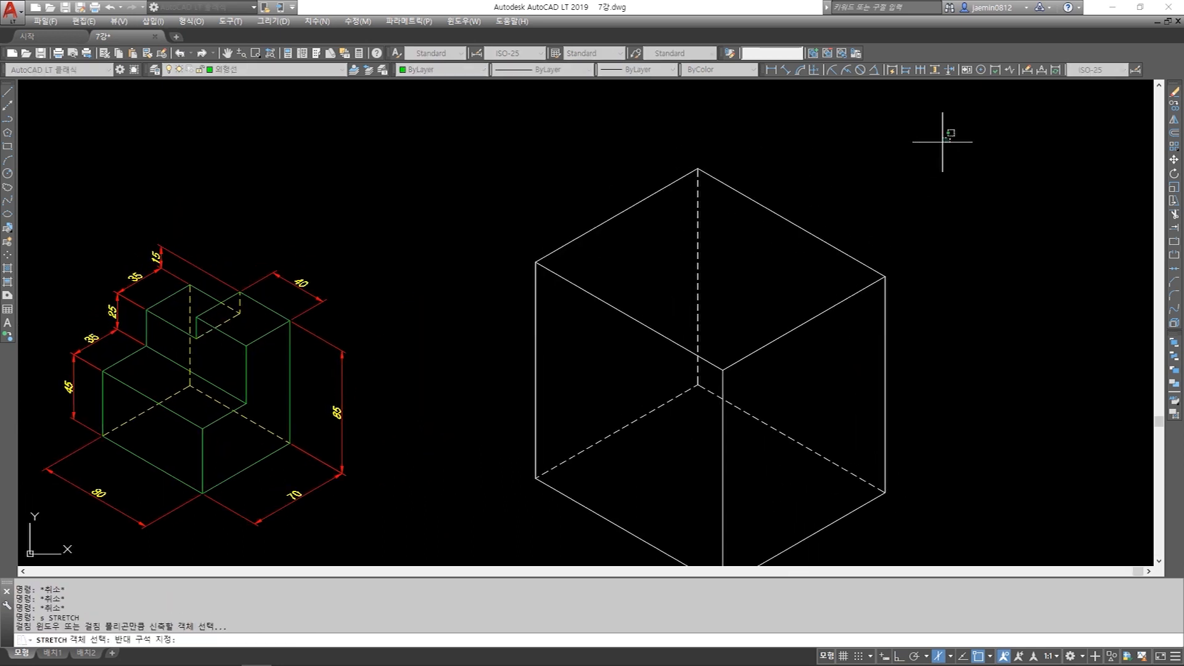
{"action": "left_click", "coordinate": [493, 375]}
{"action": "key", "text": "space"}
{"action": "left_click", "coordinate": [953, 317]}
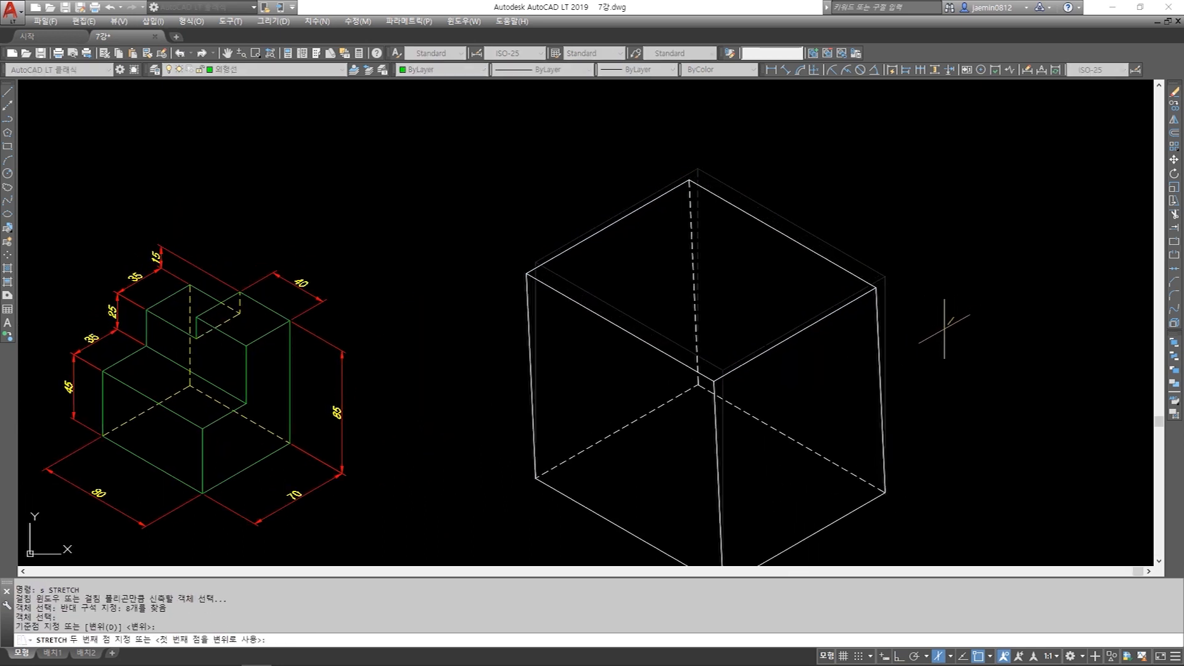
{"action": "key", "text": "F8"}
{"action": "middle_click_drag", "start_coordinate": [955, 361], "coordinate": [955, 347]}
{"action": "type", "text": "30"}
{"action": "key", "text": "Return"}
{"action": "key", "text": "Escape"}
{"action": "mouse_move", "coordinate": [939, 353]}
{"action": "middle_mouse_down"}
{"action": "mouse_move", "coordinate": [876, 264]}
{"action": "mouse_move", "coordinate": [938, 308]}
{"action": "middle_mouse_up"}
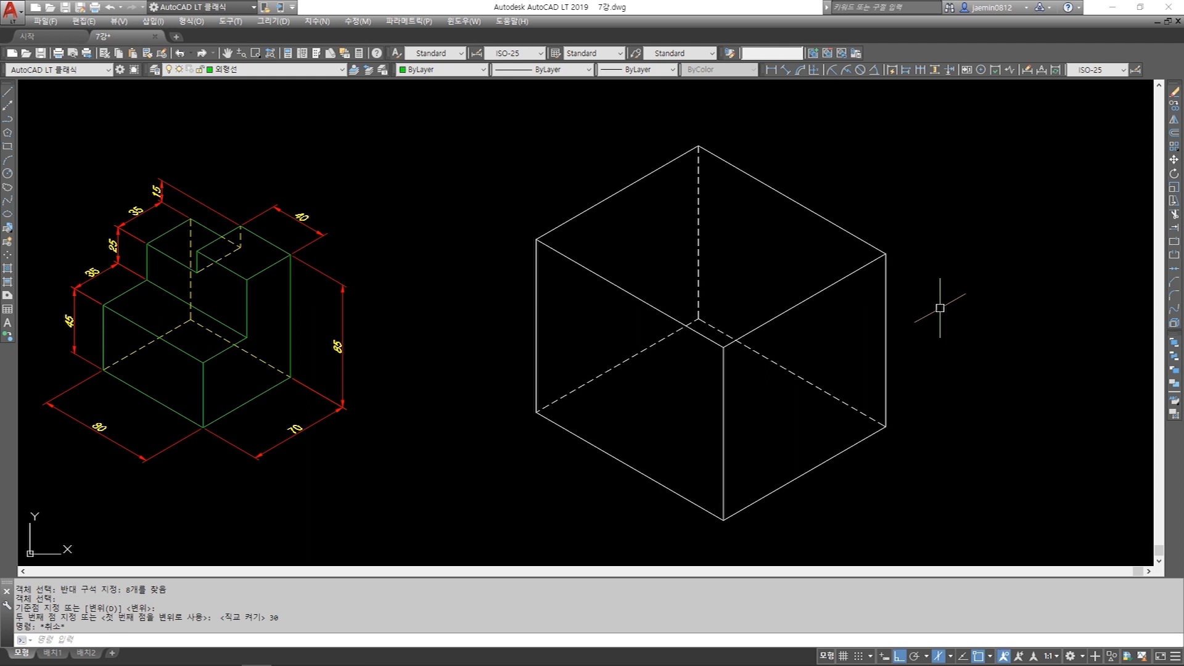
- Turn off isometric drafting and copy the leftmost stepped figure into the empty area on the far side of the box
{"action": "middle_click_drag", "start_coordinate": [490, 320], "coordinate": [855, 279]}
{"action": "key", "text": "Escape"}
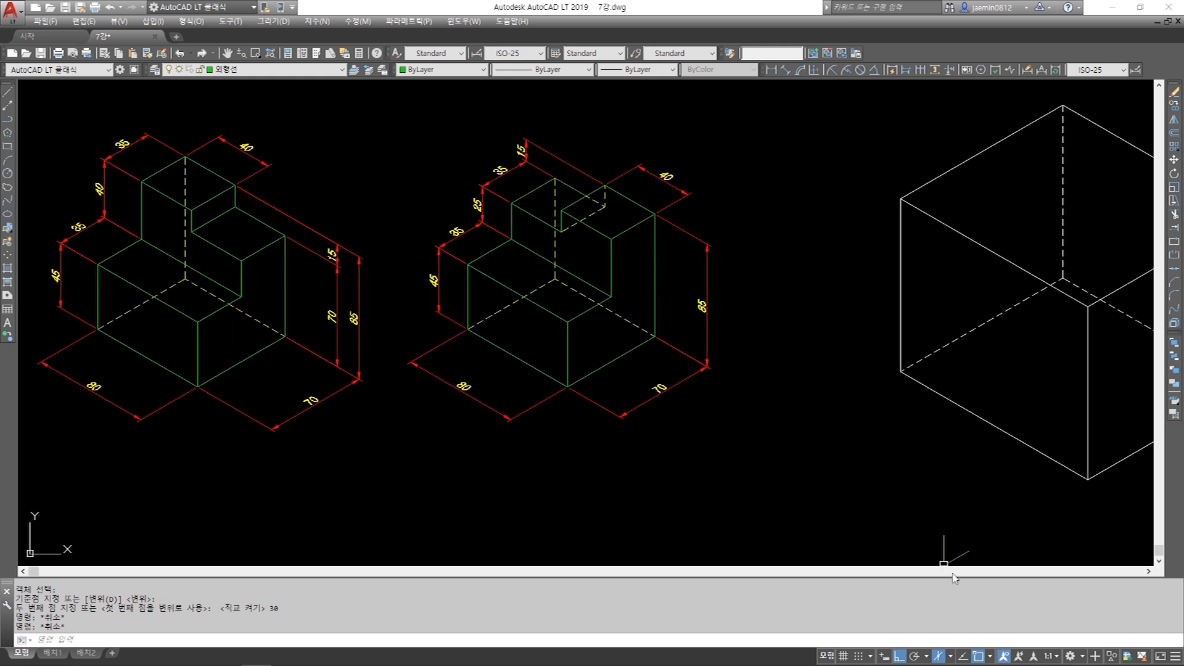
{"action": "left_click", "coordinate": [939, 657]}
{"action": "middle_click_drag", "start_coordinate": [202, 267], "coordinate": [413, 272]}
{"action": "key", "text": "Escape"}
{"action": "type", "text": "cc"}
{"action": "key", "text": "space"}
{"action": "left_click", "coordinate": [272, 126]}
{"action": "left_click", "coordinate": [512, 432]}
{"action": "key", "text": "space"}
{"action": "left_click", "coordinate": [351, 310]}
{"action": "middle_click_drag", "start_coordinate": [764, 375], "coordinate": [296, 372]}
{"action": "middle_click_drag", "start_coordinate": [829, 372], "coordinate": [382, 370]}
{"action": "left_click", "coordinate": [748, 283]}
{"action": "key", "text": "Escape"}
- Erase the dimensions that came along with the copied stepped figure
{"action": "type", "text": "e"}
{"action": "left_click", "coordinate": [878, 143]}
{"action": "left_click", "coordinate": [857, 164]}
{"action": "key", "text": "space"}
{"action": "left_click", "coordinate": [748, 129]}
{"action": "left_click", "coordinate": [721, 154]}
{"action": "key", "text": "space"}
{"action": "left_click", "coordinate": [722, 185]}
- Scale the copied stepped figure down, using its rear bottom corner as the base point
{"action": "type", "text": "s"}
{"action": "left_click", "coordinate": [939, 137]}
{"action": "left_click", "coordinate": [702, 391]}
{"action": "key", "text": "space"}
{"action": "left_click", "coordinate": [792, 279]}
{"action": "type", "text": "0."}
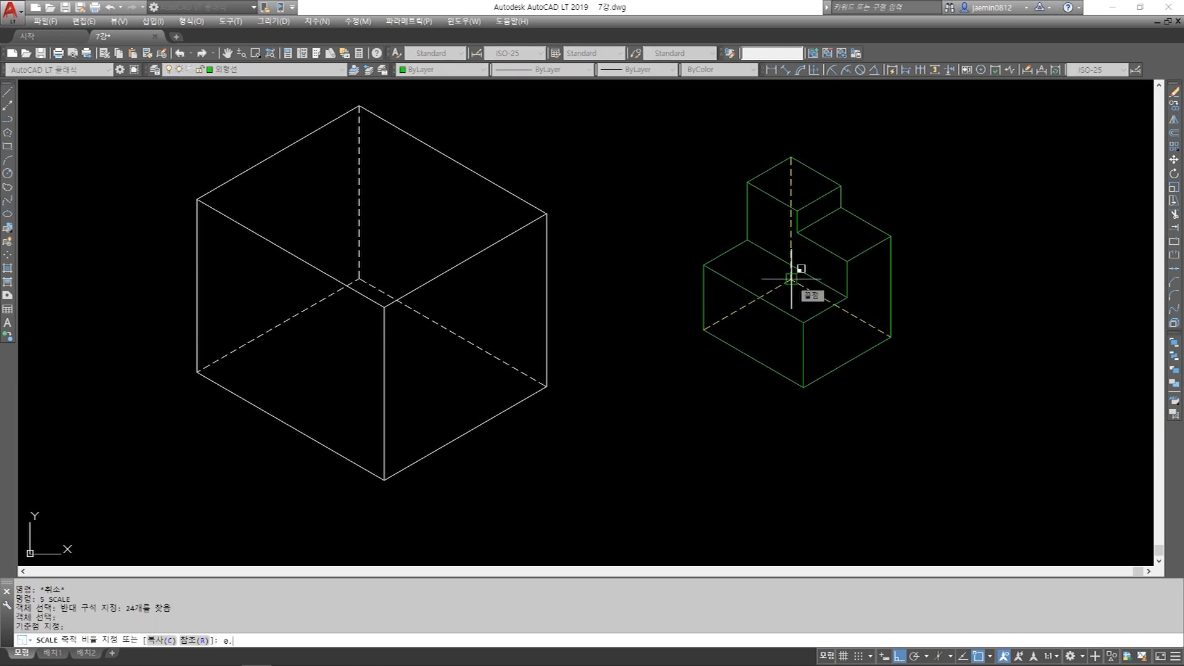
{"action": "key", "text": "space"}
{"action": "key", "text": "Escape"}
- Move the reduced stepped figure freely into the middle of the box
{"action": "type", "text": "m"}
{"action": "left_click", "coordinate": [705, 174]}
{"action": "left_click", "coordinate": [931, 391]}
{"action": "key", "text": "space"}
{"action": "left_click", "coordinate": [792, 279]}
{"action": "middle_click_drag", "start_coordinate": [441, 319], "coordinate": [493, 321]}
{"action": "scroll", "coordinate": [463, 329], "scroll_direction": "up", "scroll_amount": 2}
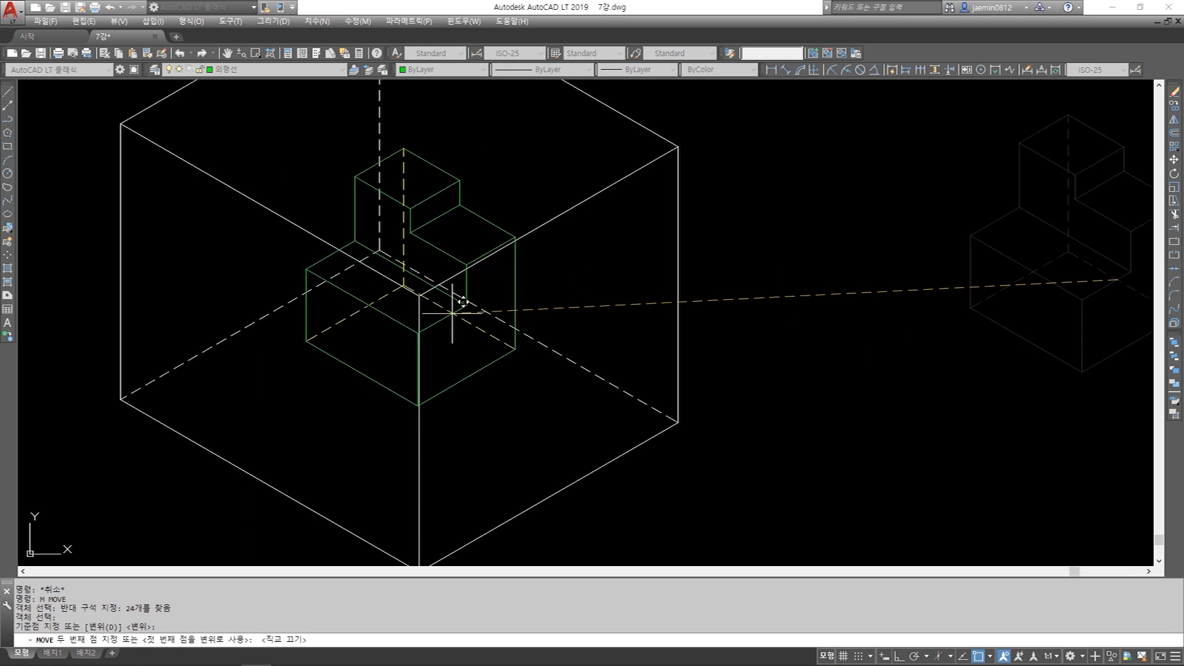
{"action": "left_click", "coordinate": [454, 296]}
{"action": "scroll", "coordinate": [484, 317], "scroll_direction": "down", "scroll_amount": 2}
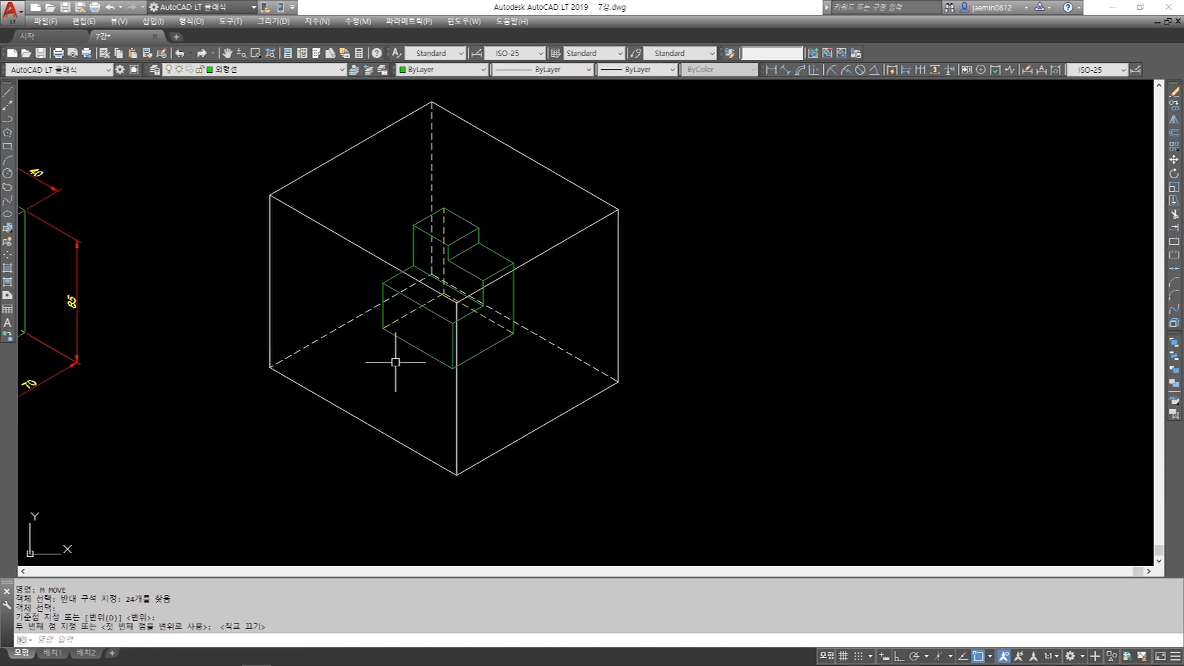
- Move the small stepped figure slightly closer to the rear bottom corner inside the projection box
{"action": "key", "text": "Escape"}
{"action": "type", "text": "m"}
{"action": "left_click", "coordinate": [369, 202]}
{"action": "left_click", "coordinate": [526, 387]}
{"action": "key", "text": "space"}
{"action": "left_click", "coordinate": [747, 359]}
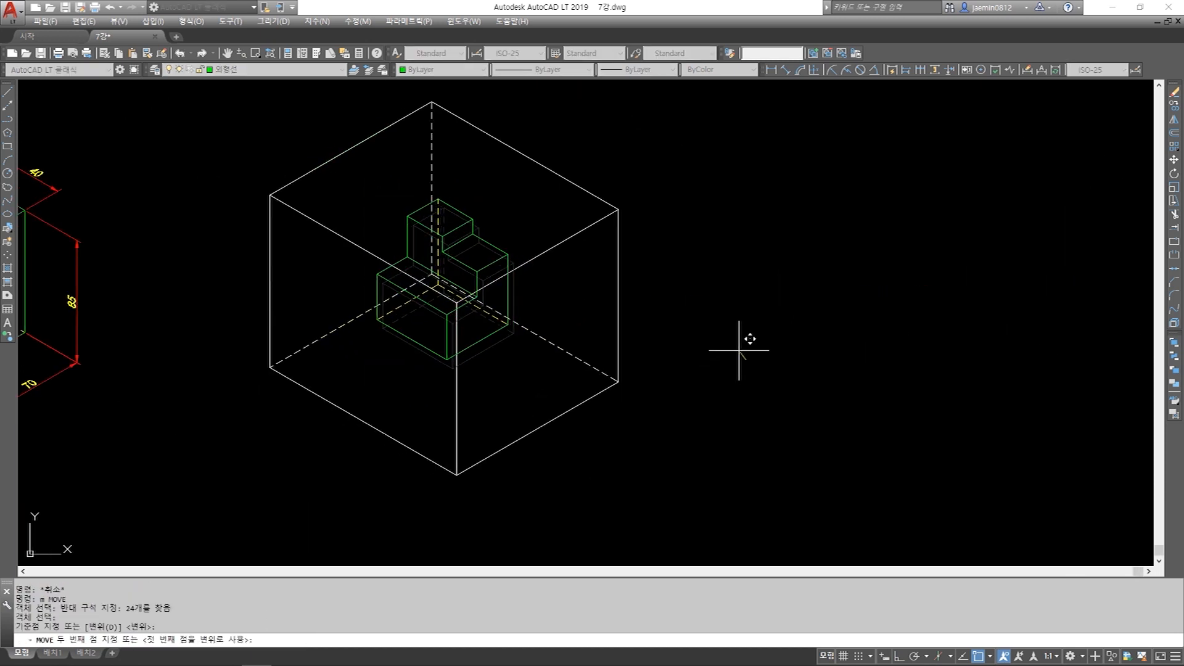
{"action": "left_click", "coordinate": [740, 350]}
{"action": "key", "text": "Escape"}
{"action": "mouse_move", "coordinate": [762, 412]}
{"action": "middle_mouse_down"}
{"action": "mouse_move", "coordinate": [891, 415]}
{"action": "mouse_move", "coordinate": [935, 439]}
{"action": "middle_mouse_up"}
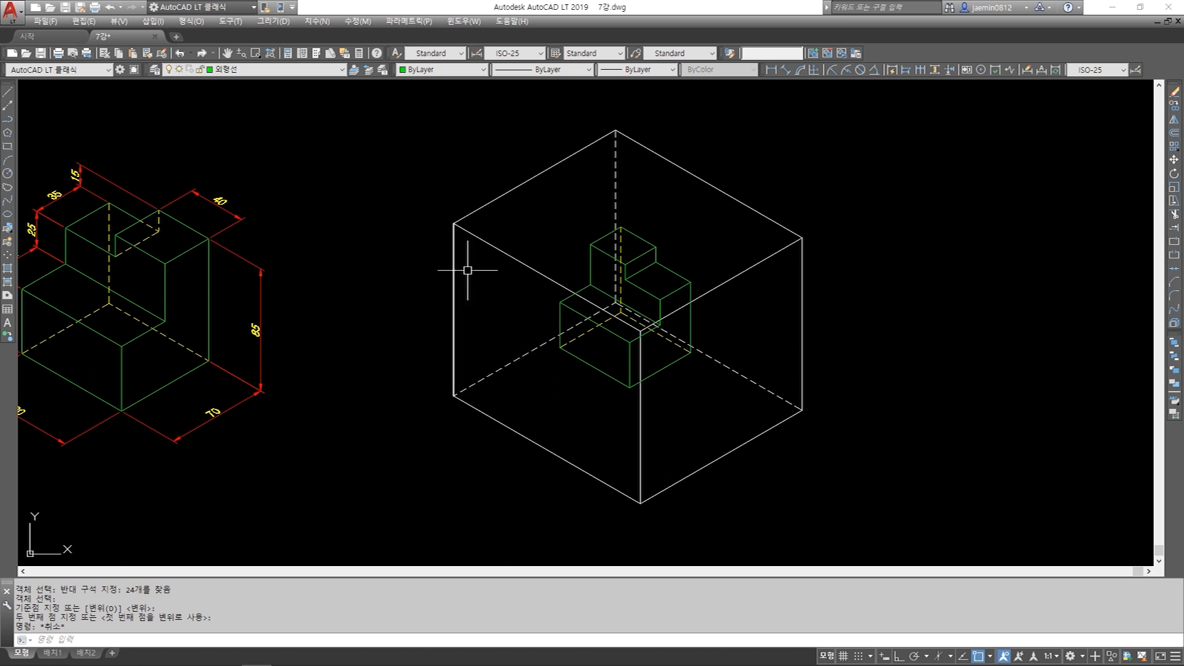
- Highlight the four edges of the box's front face to point out the front view plane, and clear the selection
{"action": "left_click", "coordinate": [490, 244]}
{"action": "left_click", "coordinate": [480, 275]}
{"action": "left_click", "coordinate": [443, 307]}
{"action": "left_click", "coordinate": [529, 412]}
{"action": "left_click", "coordinate": [506, 433]}
{"action": "left_click", "coordinate": [663, 420]}
{"action": "left_click", "coordinate": [606, 435]}
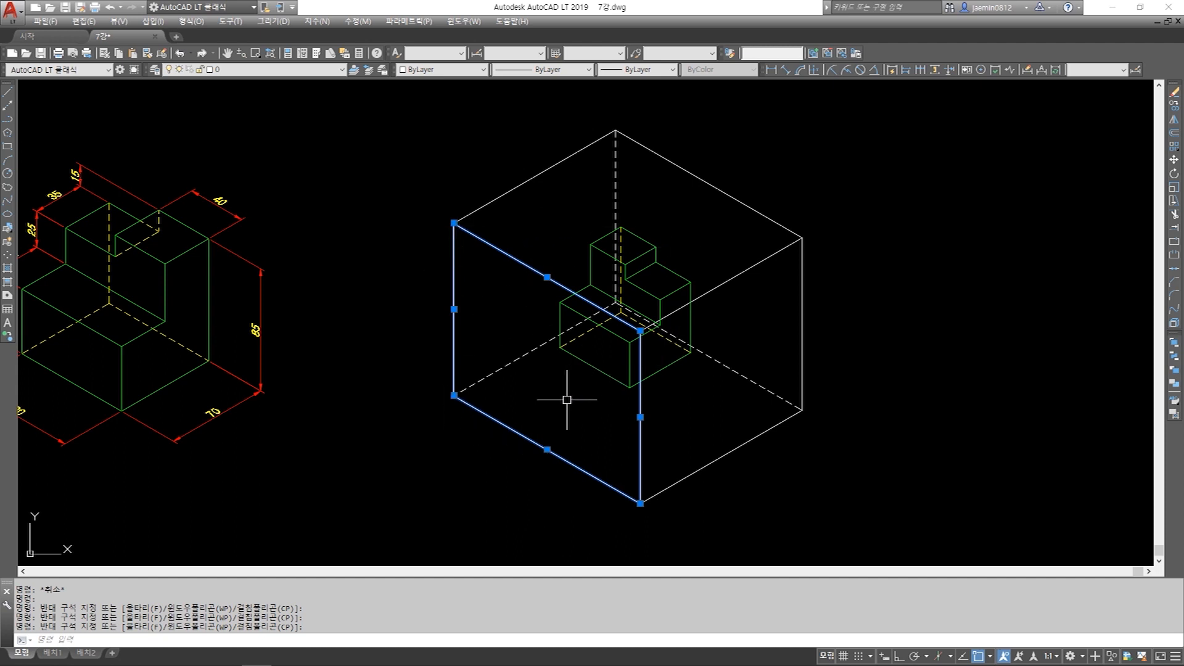
{"action": "key", "text": "Escape"}
- Place a horizontal linear dimension in the empty area between the dimensioned figure and the box
{"action": "type", "text": "dli"}
{"action": "key", "text": "space"}
{"action": "left_click", "coordinate": [296, 436]}
{"action": "left_click", "coordinate": [414, 439]}
{"action": "left_click", "coordinate": [382, 474]}
{"action": "key", "text": "Escape"}
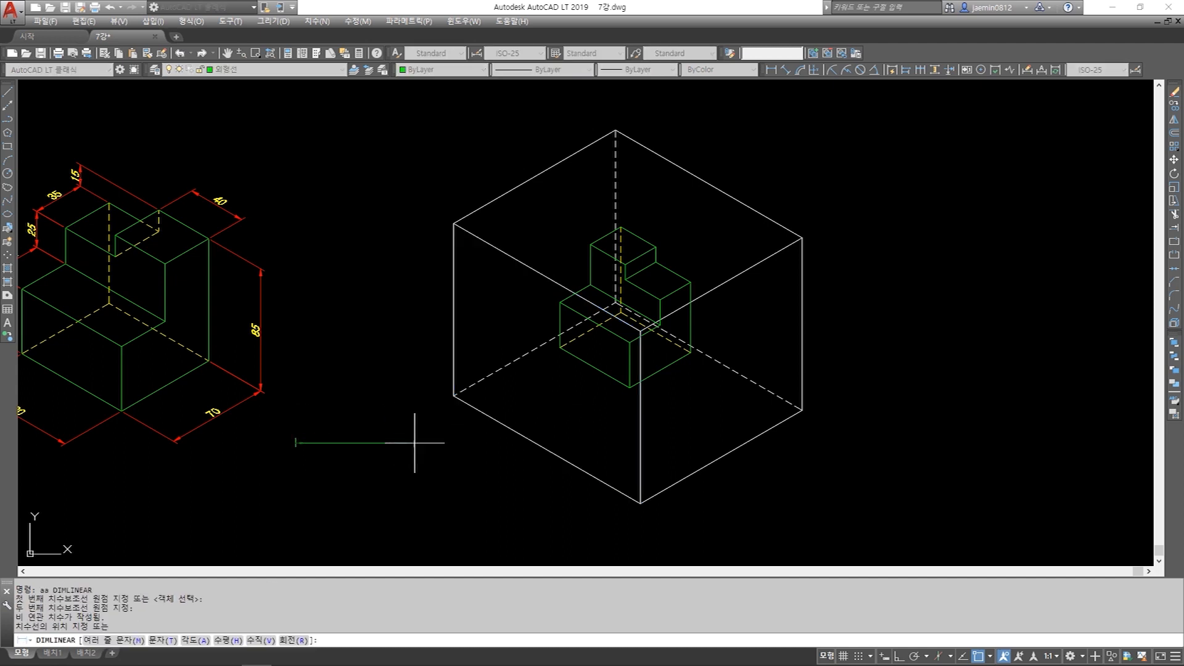
- Explode the new linear dimension into separate objects
{"action": "key", "text": "x"}
{"action": "key", "text": "space"}
{"action": "left_click", "coordinate": [375, 434]}
{"action": "left_click", "coordinate": [323, 490]}
{"action": "key", "text": "space"}
{"action": "key", "text": "Escape"}
- Erase the lines and arrowheads of the exploded dimension, keeping only its text
{"action": "key", "text": "e"}
{"action": "key", "text": "space"}
{"action": "left_click", "coordinate": [316, 469]}
{"action": "left_click", "coordinate": [288, 492]}
{"action": "key", "text": "space"}
{"action": "key", "text": "Escape"}
{"action": "key", "text": "e"}
{"action": "key", "text": "space"}
{"action": "left_click", "coordinate": [430, 482]}
- Scale the remaining dimension text by a factor of 2
{"action": "type", "text": "sc"}
{"action": "left_click", "coordinate": [382, 446]}
{"action": "left_click", "coordinate": [328, 492]}
{"action": "key", "text": "space"}
{"action": "left_click", "coordinate": [356, 464]}
{"action": "type", "text": "2"}
{"action": "key", "text": "space"}
{"action": "key", "text": "Escape"}
- Replace the enlarged text with the label 정면도
{"action": "double_click", "coordinate": [357, 469]}
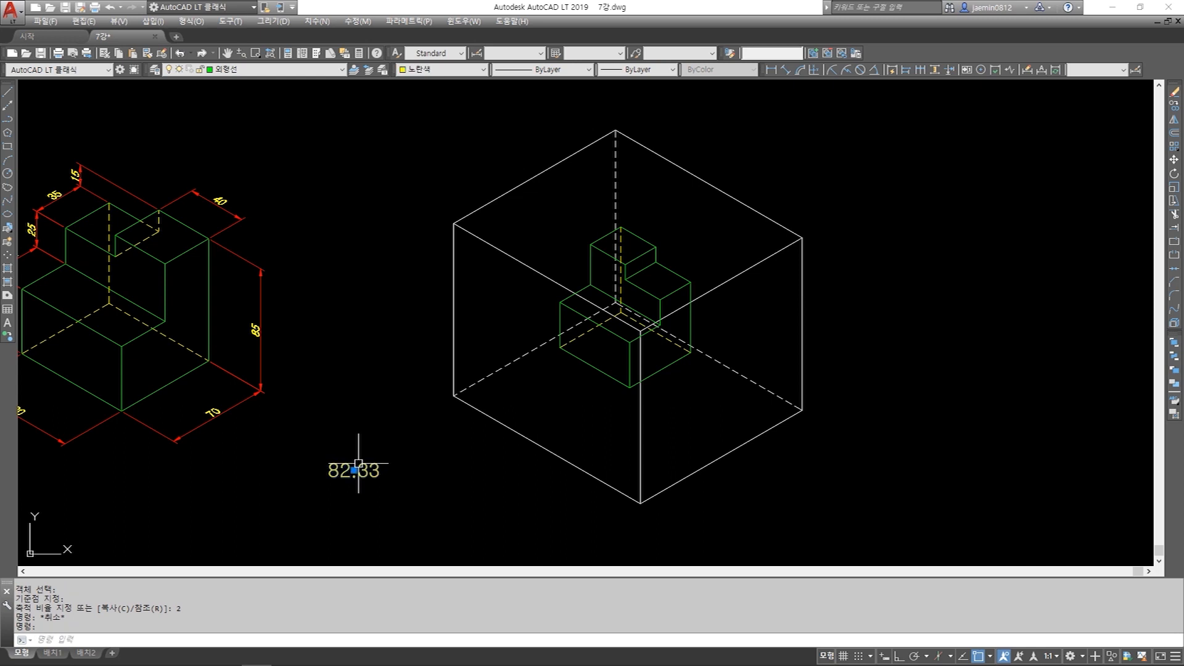
{"action": "type", "text": "정면도"}
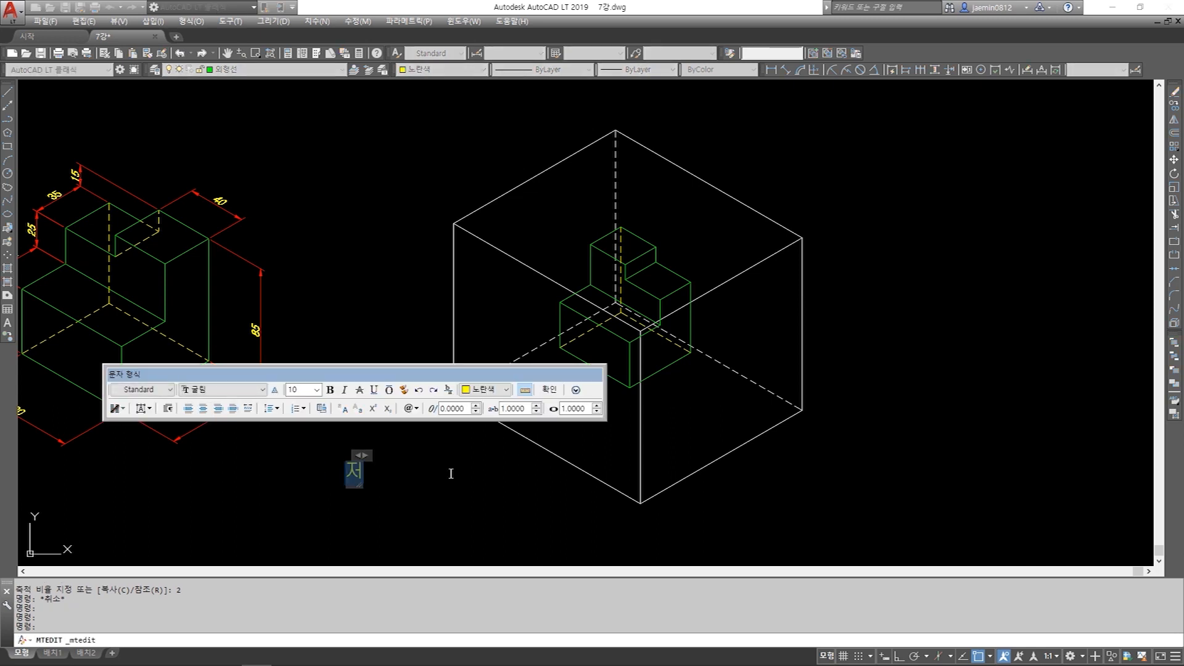
{"action": "left_click", "coordinate": [451, 472]}
{"action": "key", "text": "Escape"}
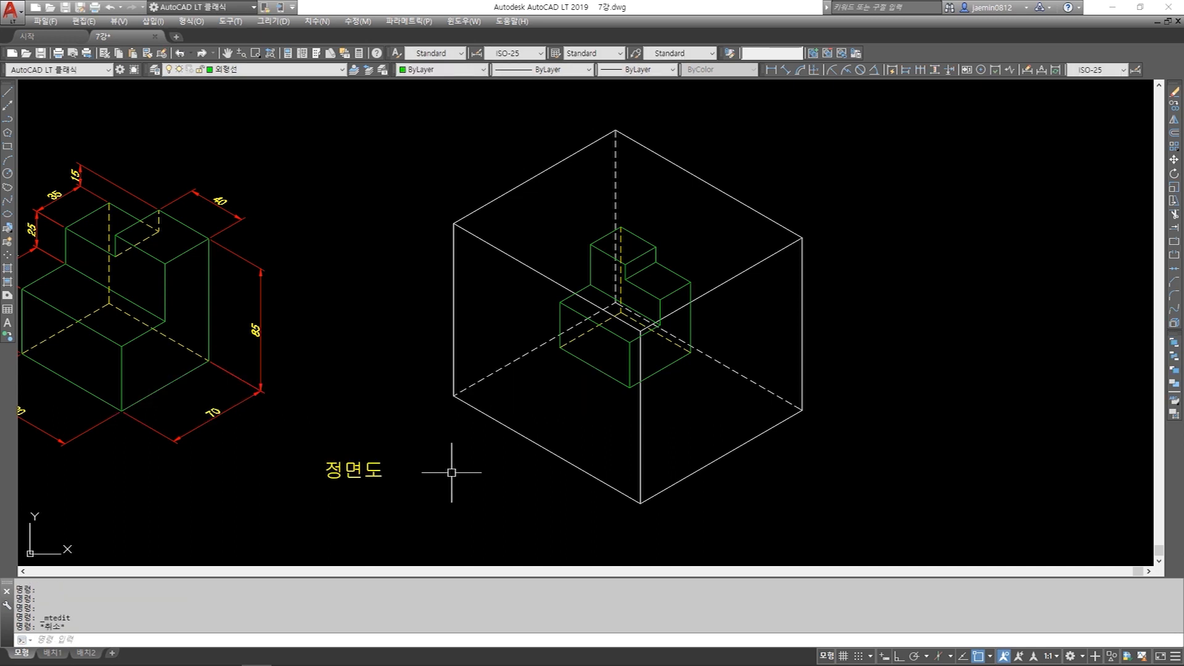
- Move the 정면도 label freely onto the box's front face, just below its upper edge
{"action": "type", "text": "m"}
{"action": "key", "text": "Return"}
{"action": "left_click", "coordinate": [308, 512]}
{"action": "left_click", "coordinate": [389, 450]}
{"action": "key", "text": "Return"}
{"action": "left_click", "coordinate": [332, 477]}
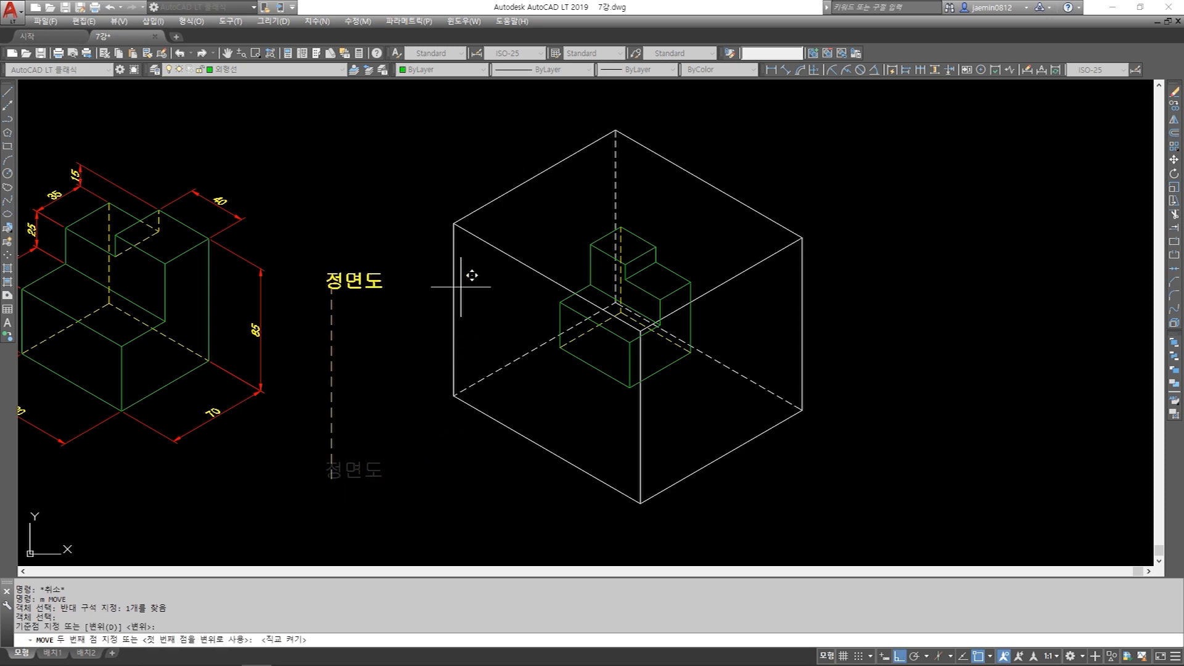
{"action": "key", "text": "F8"}
{"action": "scroll", "coordinate": [481, 284], "scroll_direction": "up", "scroll_amount": 2}
{"action": "left_click", "coordinate": [461, 289]}
{"action": "key", "text": "Escape"}
{"action": "scroll", "coordinate": [476, 304], "scroll_direction": "down", "scroll_amount": 2}
{"action": "middle_click_drag", "start_coordinate": [393, 380], "coordinate": [393, 374]}
{"action": "key", "text": "Escape"}
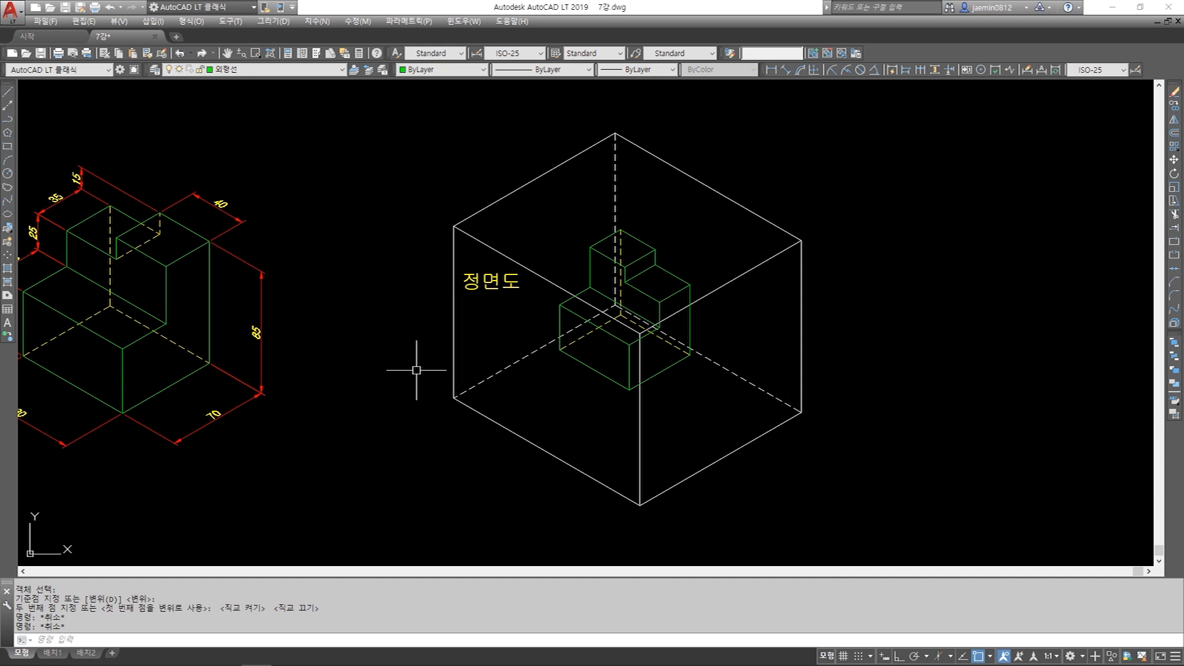
- Copy the 정면도 label to the empty area beside the box's right-side face
{"action": "key", "text": "Escape"}
{"action": "type", "text": "co"}
{"action": "key", "text": "space"}
{"action": "left_click", "coordinate": [494, 290]}
{"action": "key", "text": "space"}
{"action": "left_click", "coordinate": [496, 286]}
{"action": "left_click", "coordinate": [861, 300]}
{"action": "key", "text": "Escape"}
- Highlight the four edges of the box's right-side face, and clear the selection
{"action": "left_click", "coordinate": [756, 267]}
{"action": "left_click", "coordinate": [801, 272]}
{"action": "left_click", "coordinate": [692, 475]}
{"action": "left_click", "coordinate": [641, 407]}
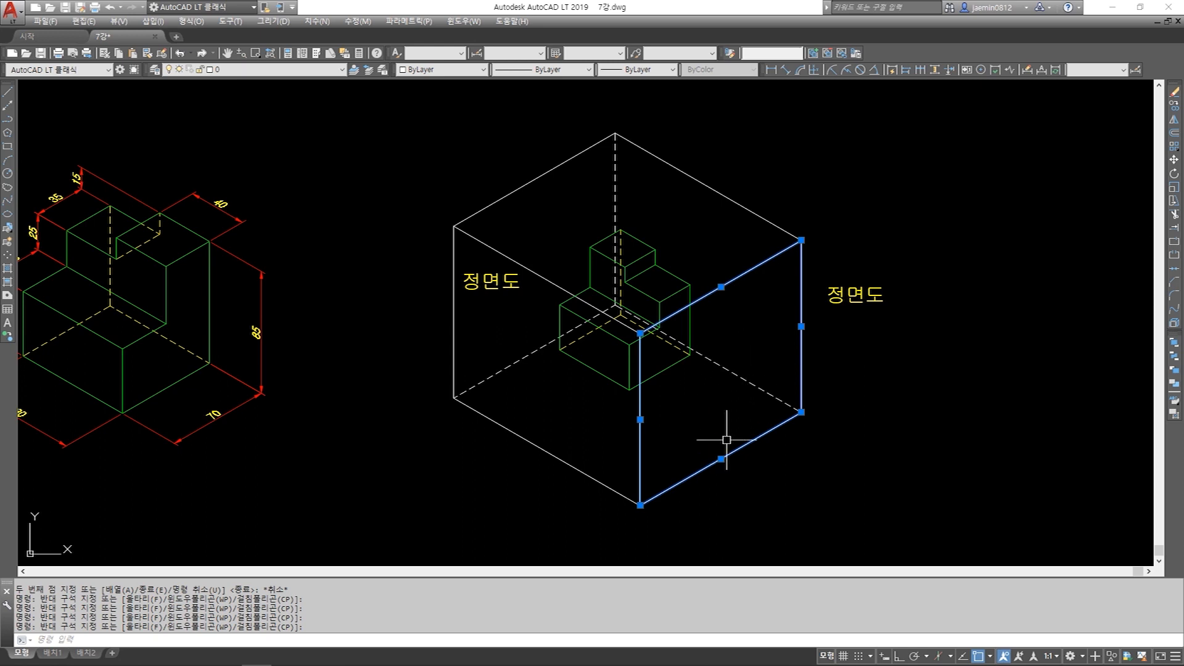
{"action": "key", "text": "Escape"}
- Highlight the four edges of the box's front face again to compare it with the side face
{"action": "left_click", "coordinate": [543, 278]}
{"action": "left_click", "coordinate": [492, 327]}
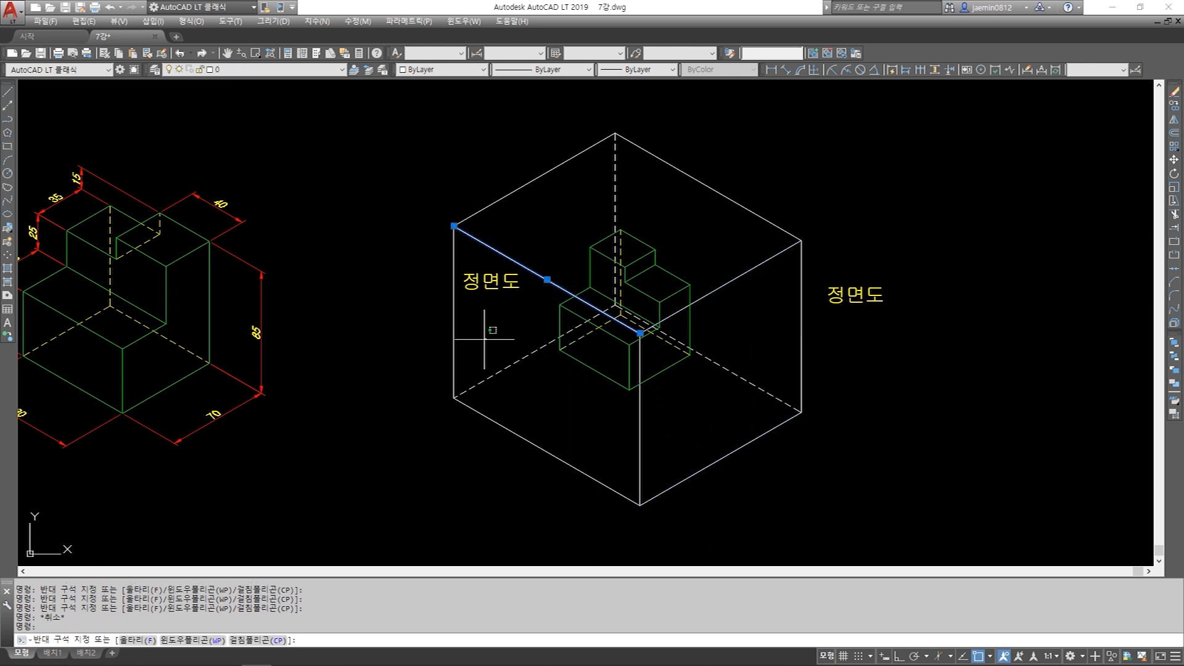
{"action": "left_click", "coordinate": [446, 349]}
{"action": "left_click", "coordinate": [498, 398]}
{"action": "left_click", "coordinate": [486, 436]}
{"action": "left_click", "coordinate": [645, 416]}
{"action": "left_click", "coordinate": [585, 440]}
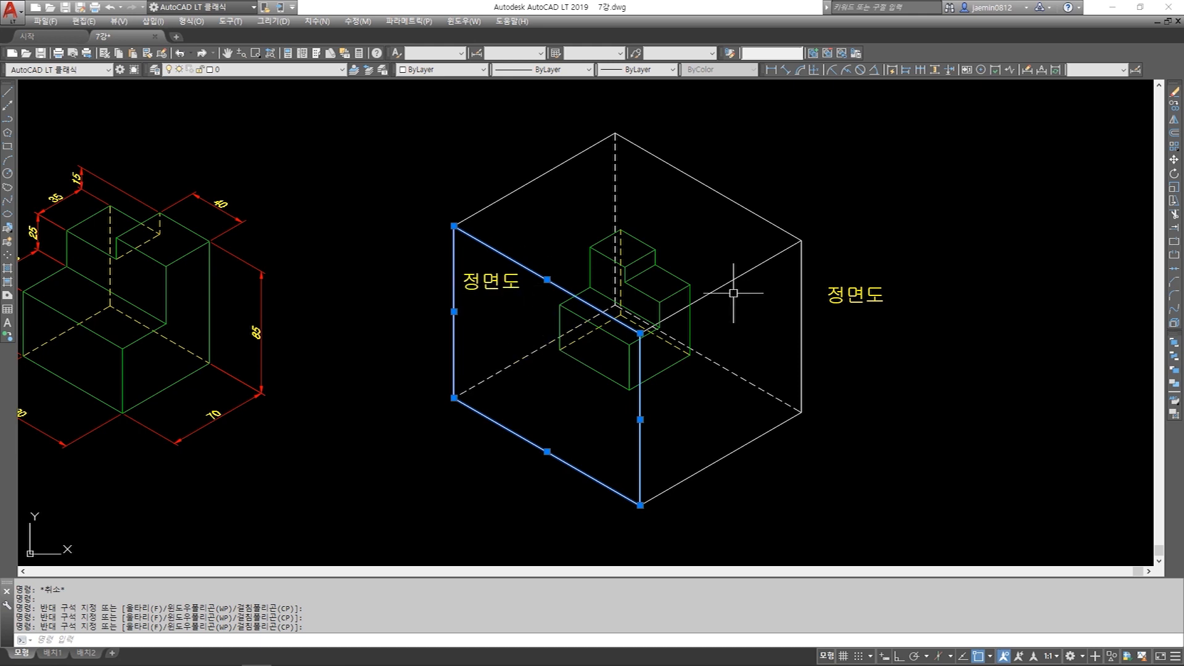
{"action": "key", "text": "Escape"}
- Highlight the right-side face's edges once more to show the plane of the right side view
{"action": "left_click", "coordinate": [736, 259]}
{"action": "left_click", "coordinate": [731, 315]}
{"action": "left_click", "coordinate": [818, 344]}
{"action": "left_click", "coordinate": [774, 369]}
{"action": "left_click", "coordinate": [705, 431]}
{"action": "left_click", "coordinate": [677, 488]}
{"action": "left_click", "coordinate": [665, 464]}
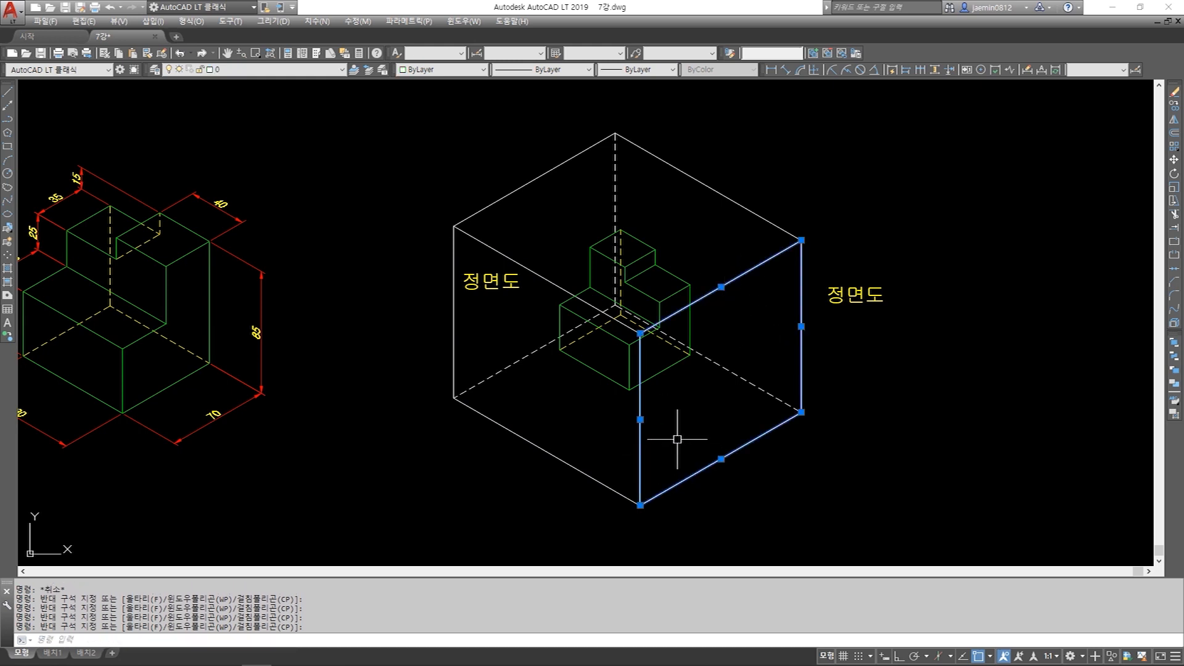
{"action": "key", "text": "Escape"}
- Change the copied label beside the box to 우측면도
{"action": "double_click", "coordinate": [833, 293]}
{"action": "type", "text": "우측"}
{"action": "left_click", "coordinate": [891, 427]}
{"action": "key", "text": "Escape"}
- Move the 우측면도 label onto the box's right-side face, near its outer upper corner
{"action": "type", "text": "m"}
{"action": "key", "text": "space"}
{"action": "left_click", "coordinate": [912, 240]}
{"action": "left_click", "coordinate": [838, 329]}
{"action": "key", "text": "space"}
{"action": "left_click", "coordinate": [853, 290]}
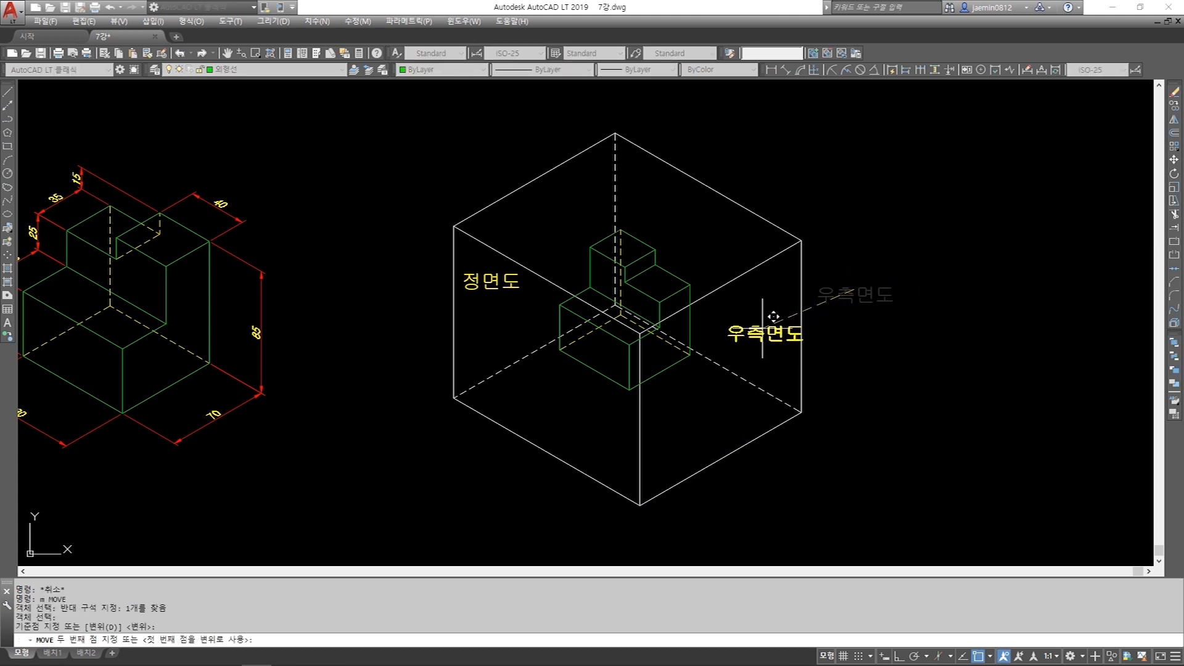
{"action": "left_click", "coordinate": [765, 281]}
{"action": "key", "text": "Escape"}
{"action": "middle_click_drag", "start_coordinate": [767, 318], "coordinate": [786, 331]}
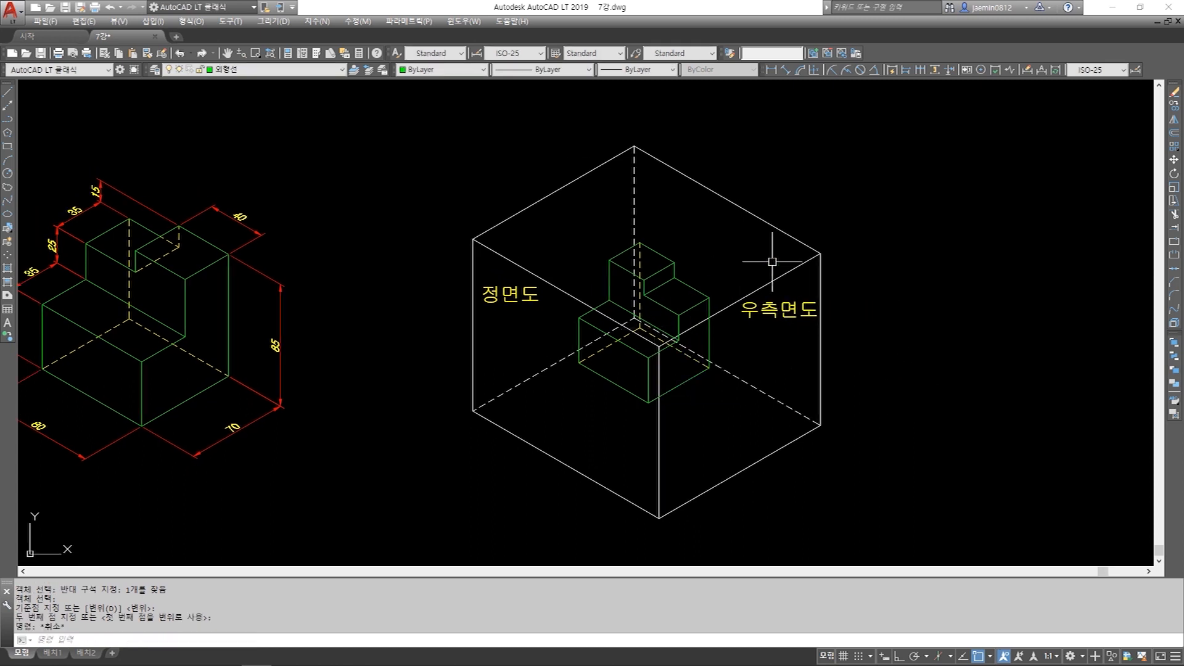
{"action": "middle_click_drag", "start_coordinate": [831, 240], "coordinate": [830, 248]}
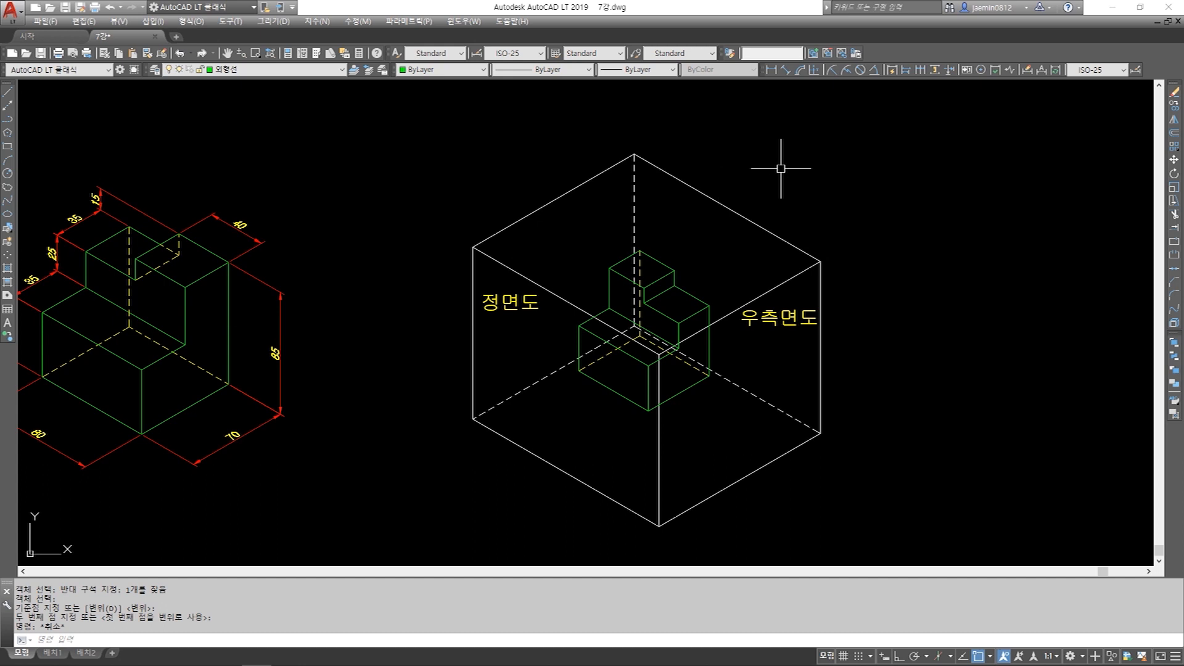
- Highlight the four edges of the box's top face to point out the top view plane, and clear the selection
{"action": "left_click", "coordinate": [731, 183]}
{"action": "left_click", "coordinate": [576, 187]}
{"action": "left_click", "coordinate": [545, 287]}
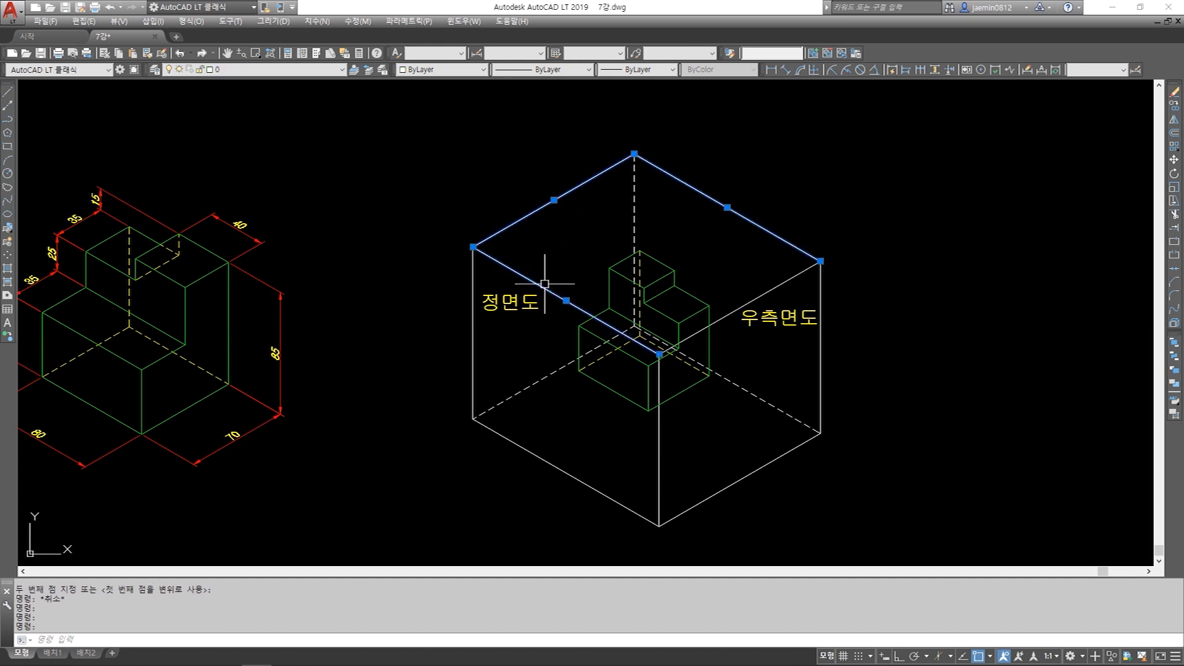
{"action": "left_click", "coordinate": [779, 285]}
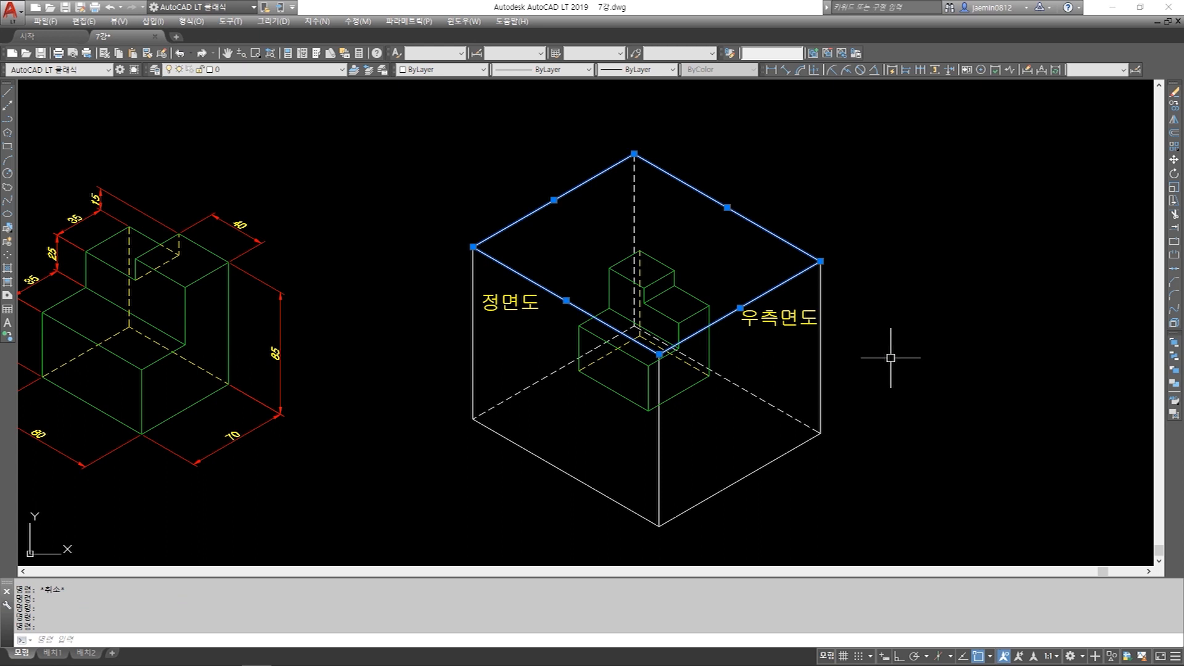
{"action": "key", "text": "Escape"}
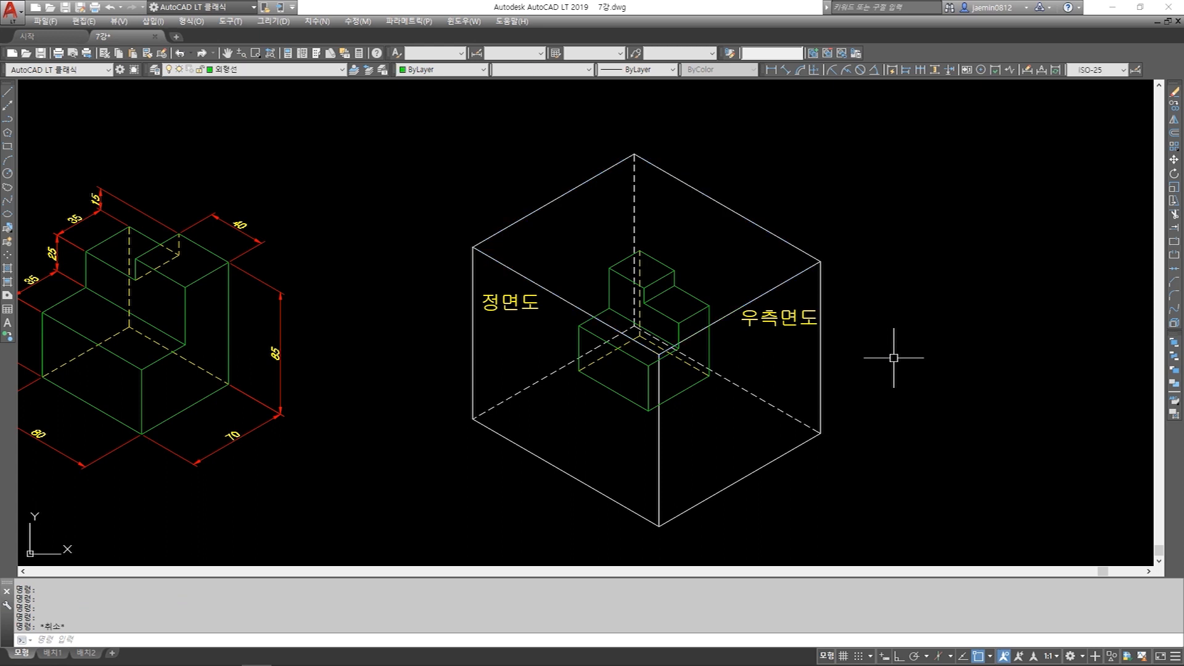
- Copy the 우측면도 label onto the box's top face, just above the 정면도 label
{"action": "type", "text": "vcc"}
{"action": "key", "text": "Escape"}
{"action": "type", "text": "cc"}
{"action": "key", "text": "space"}
{"action": "left_click", "coordinate": [774, 315]}
{"action": "key", "text": "space"}
{"action": "left_click", "coordinate": [779, 317]}
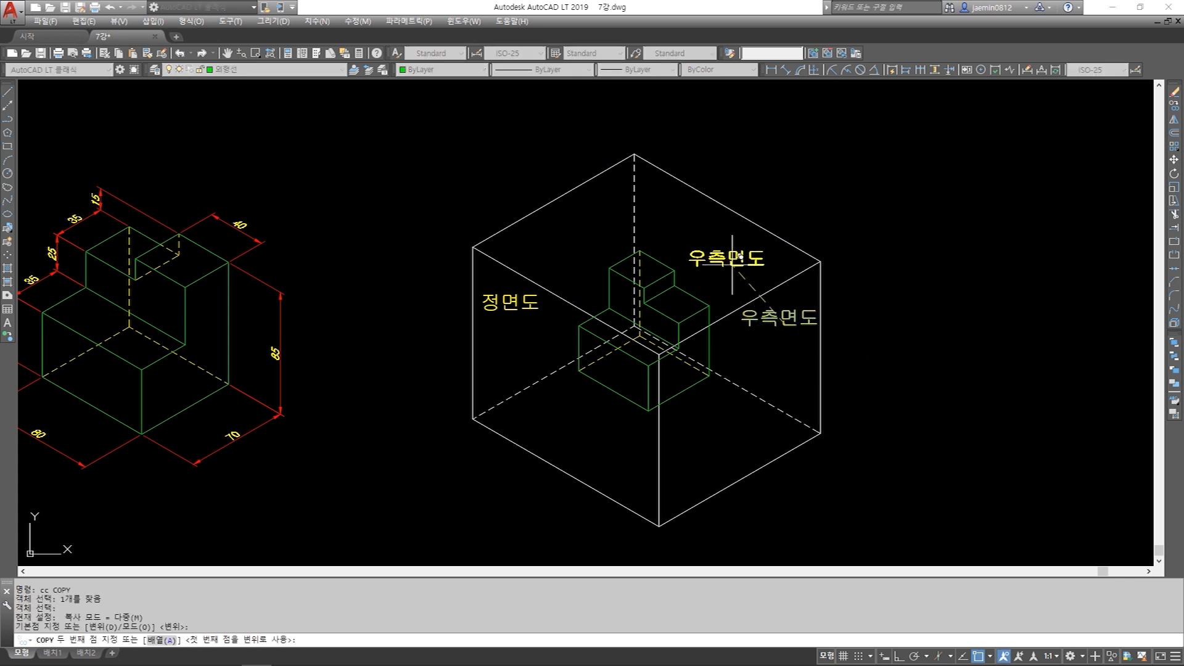
{"action": "left_click", "coordinate": [546, 254]}
{"action": "key", "text": "Escape"}
- Change the label on the top face to 평면도
{"action": "double_click", "coordinate": [545, 254]}
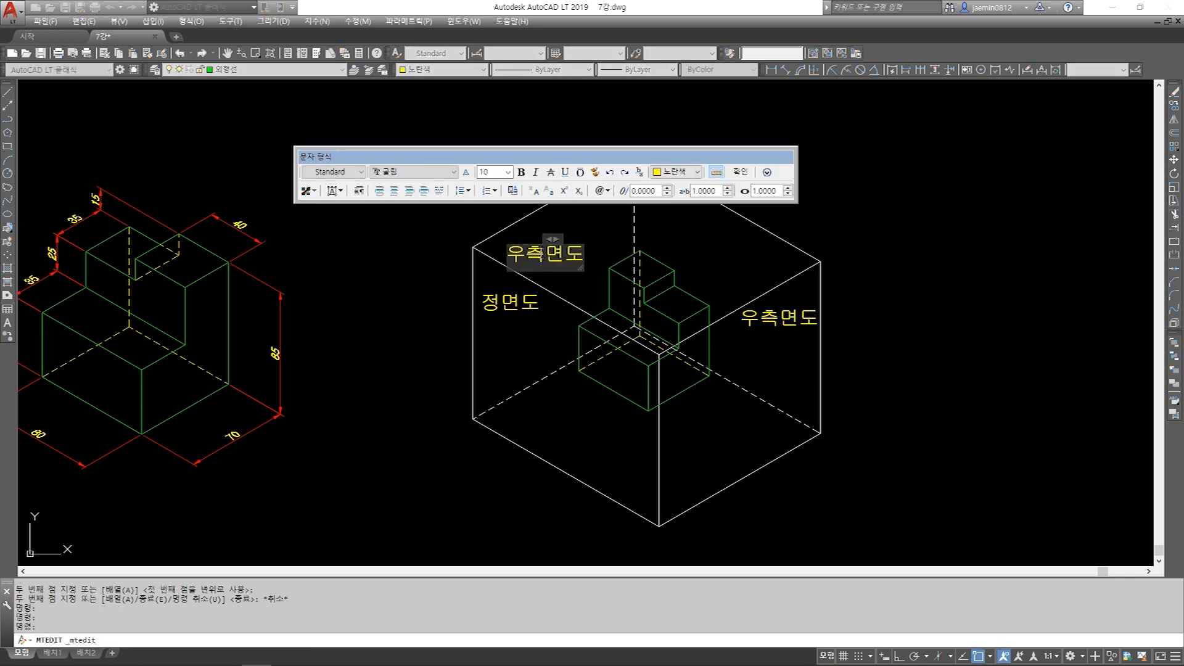
{"action": "left_click_drag", "start_coordinate": [536, 254], "coordinate": [501, 250]}
{"action": "type", "text": "평"}
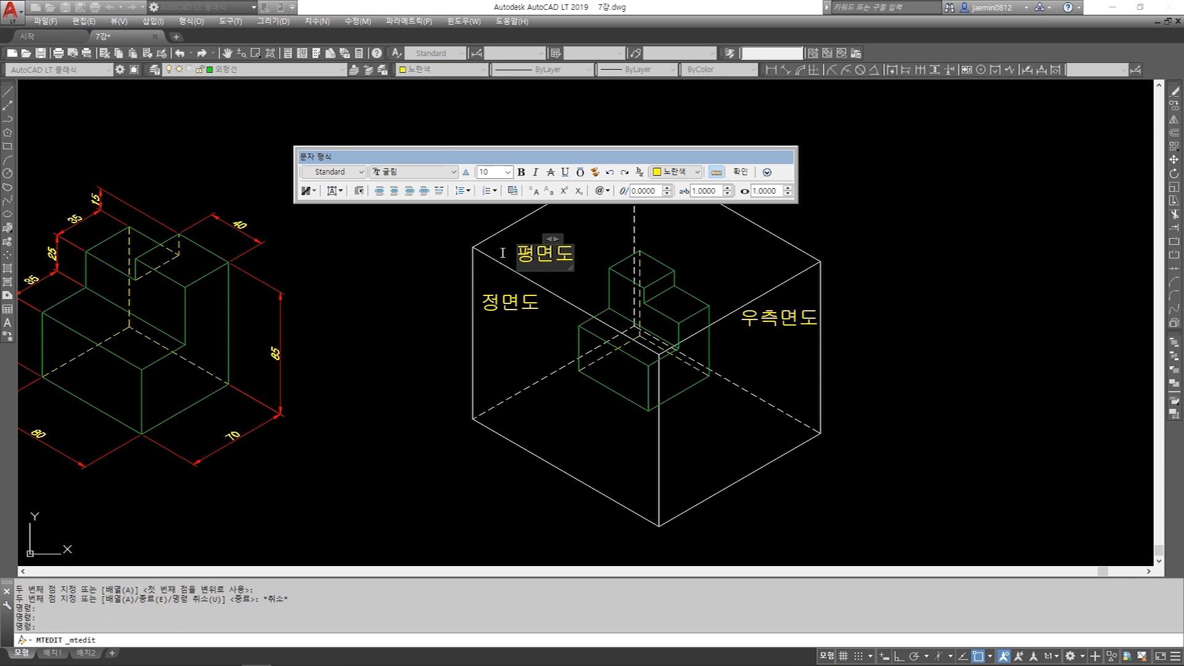
{"action": "key", "text": "Escape"}
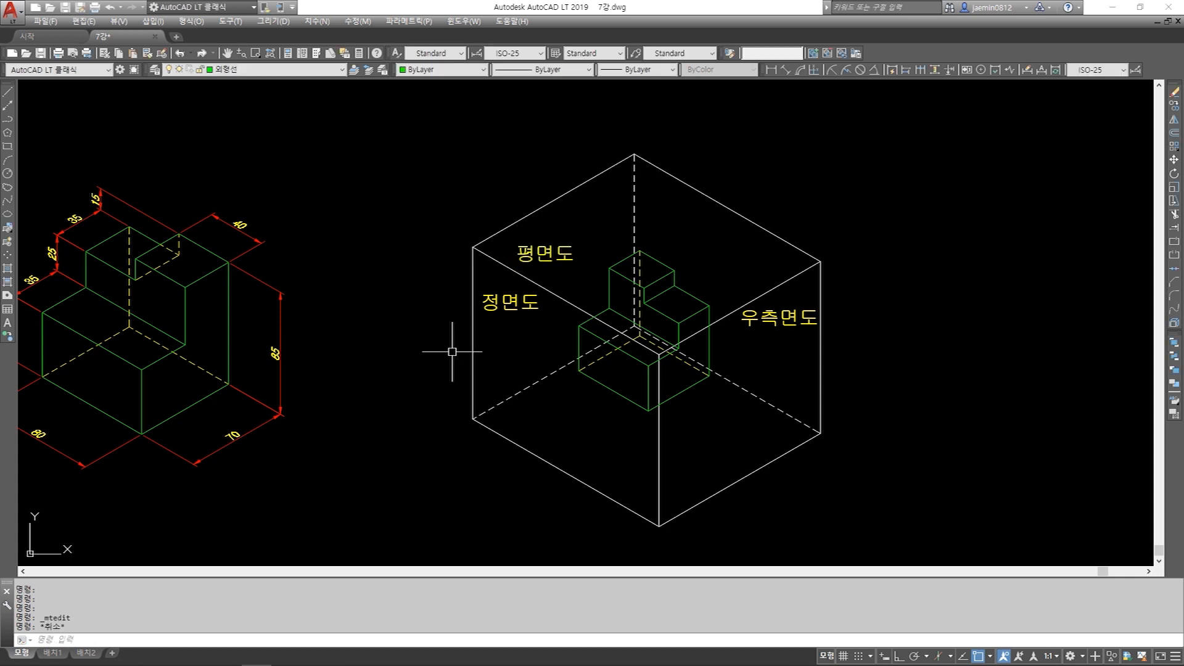
- Highlight the edges of the box's front, right-side and top faces in turn to review the three view planes
{"action": "left_click", "coordinate": [555, 295]}
{"action": "left_click", "coordinate": [509, 345]}
{"action": "left_click", "coordinate": [449, 378]}
{"action": "left_click", "coordinate": [532, 430]}
{"action": "left_click", "coordinate": [506, 467]}
{"action": "left_click", "coordinate": [669, 451]}
{"action": "left_click", "coordinate": [632, 467]}
{"action": "left_click", "coordinate": [721, 462]}
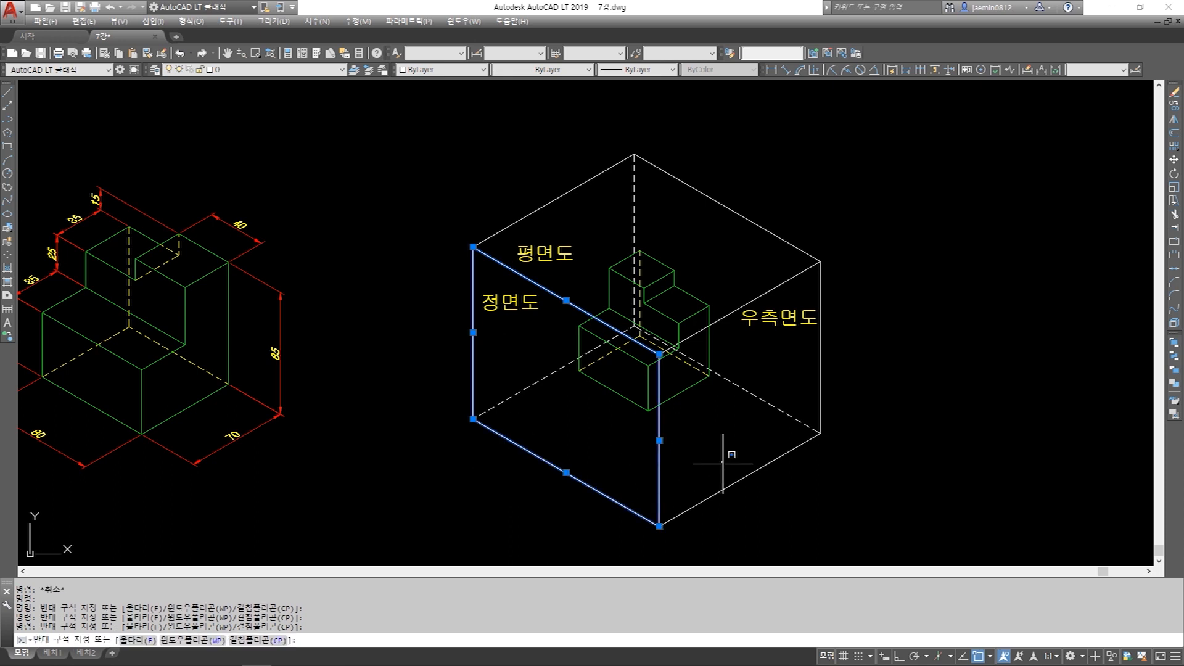
{"action": "left_click", "coordinate": [705, 503]}
{"action": "left_click", "coordinate": [729, 308]}
{"action": "left_click", "coordinate": [729, 328]}
{"action": "left_click", "coordinate": [838, 296]}
{"action": "left_click", "coordinate": [809, 309]}
{"action": "left_click", "coordinate": [788, 227]}
{"action": "left_click", "coordinate": [751, 244]}
{"action": "left_click", "coordinate": [617, 183]}
{"action": "left_click", "coordinate": [581, 157]}
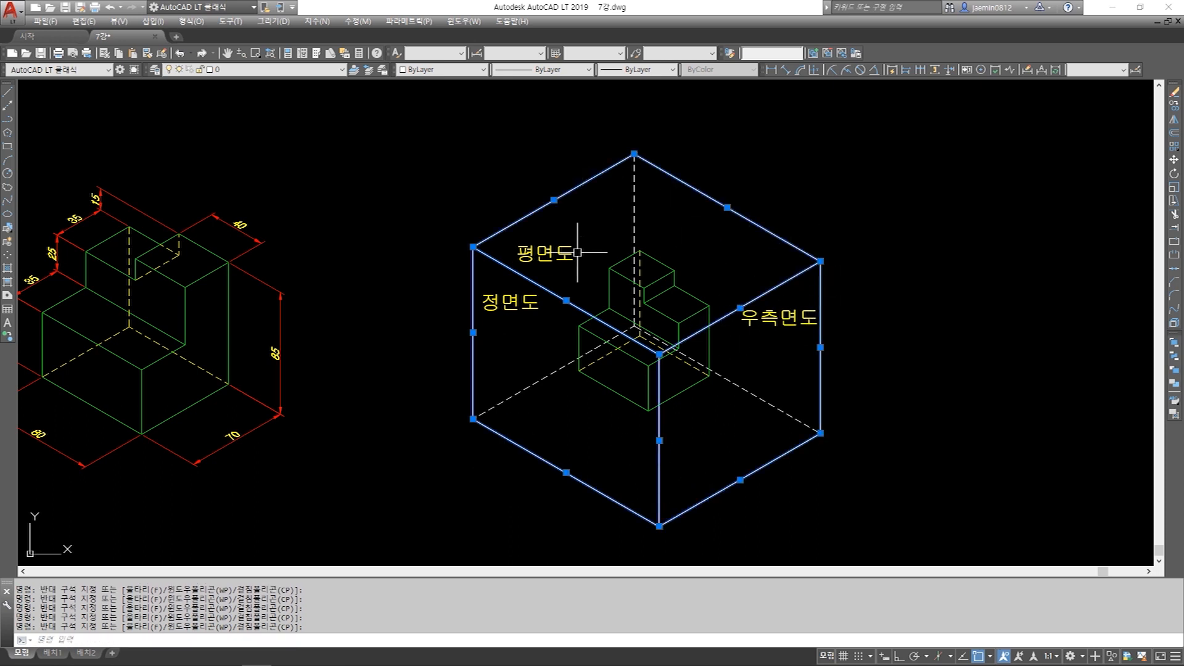
{"action": "key", "text": "Escape"}
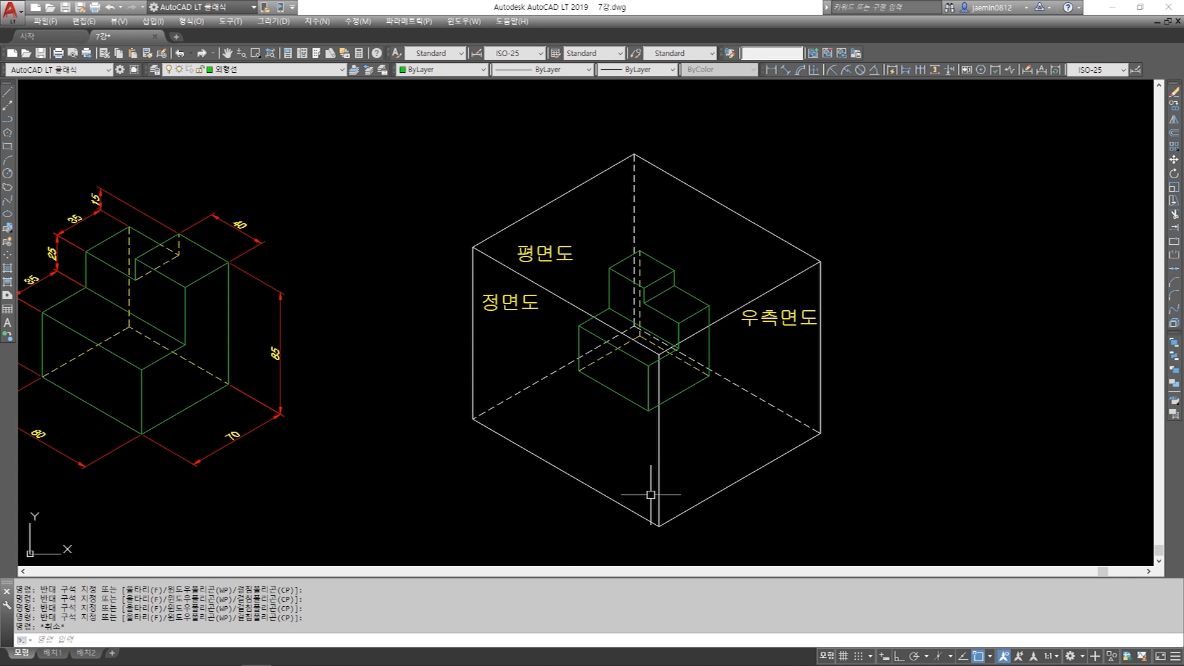
- Copy the 정면도 label to just below the box's front bottom edge
{"action": "middle_click_drag", "start_coordinate": [651, 420], "coordinate": [649, 377]}
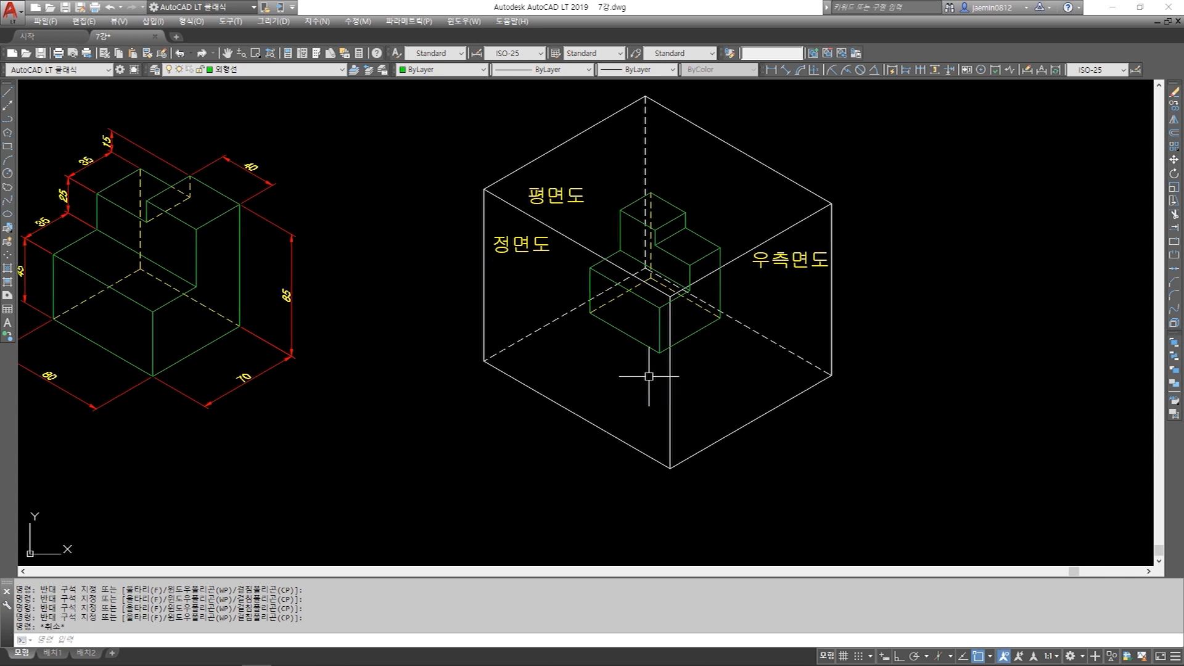
{"action": "key", "text": "Escape"}
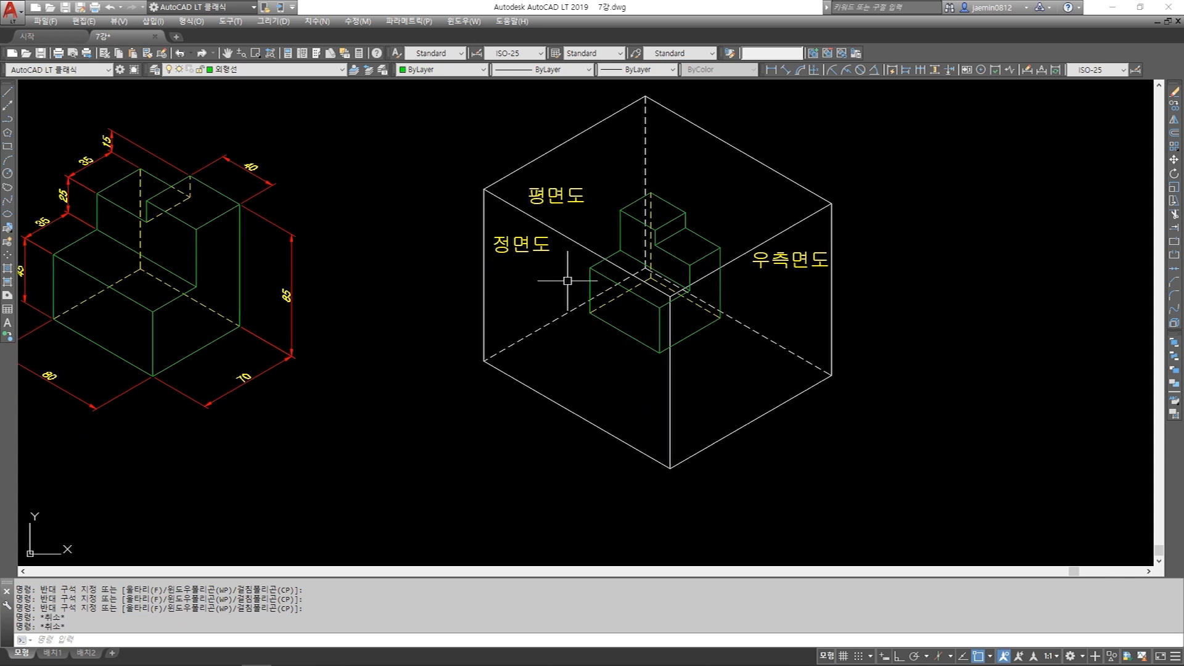
{"action": "type", "text": "co"}
{"action": "key", "text": "space"}
{"action": "left_click", "coordinate": [526, 241]}
{"action": "key", "text": "space"}
{"action": "left_click", "coordinate": [526, 239]}
{"action": "left_click", "coordinate": [498, 410]}
{"action": "key", "text": "Escape"}
- Highlight the four edges of the box's bottom face to point out the bottom view plane
{"action": "left_click_drag", "start_coordinate": [569, 430], "coordinate": [556, 360]}
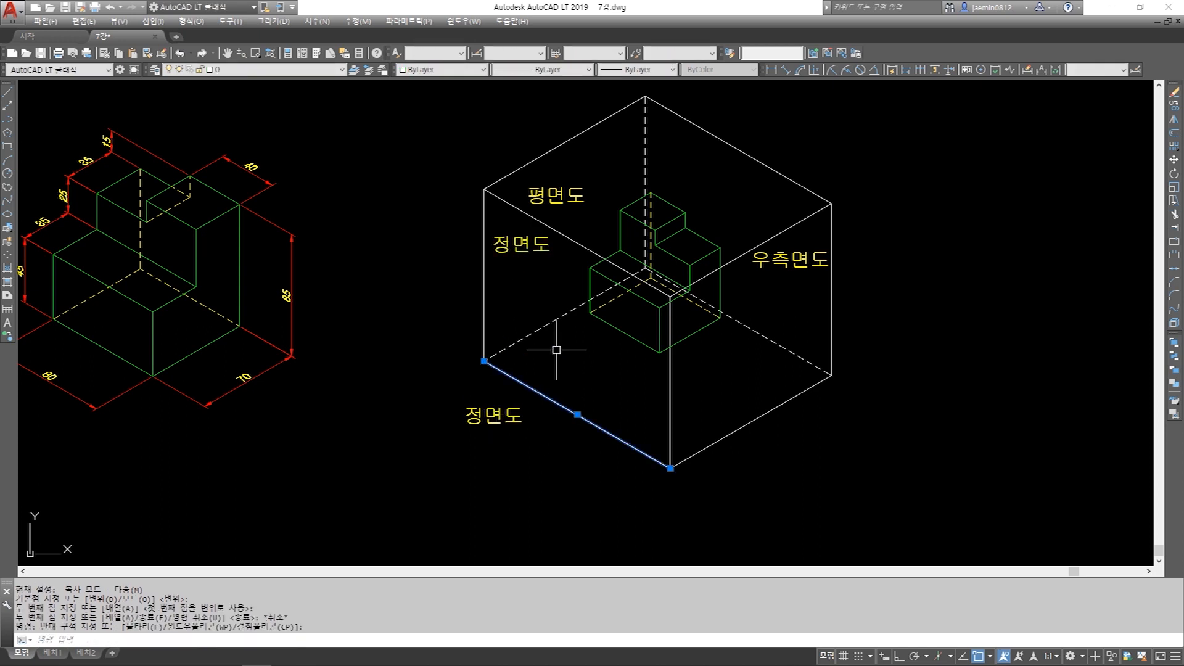
{"action": "left_click_drag", "start_coordinate": [579, 299], "coordinate": [565, 358]}
{"action": "left_click_drag", "start_coordinate": [777, 309], "coordinate": [739, 343]}
{"action": "left_click_drag", "start_coordinate": [765, 404], "coordinate": [733, 465]}
{"action": "left_click", "coordinate": [733, 464]}
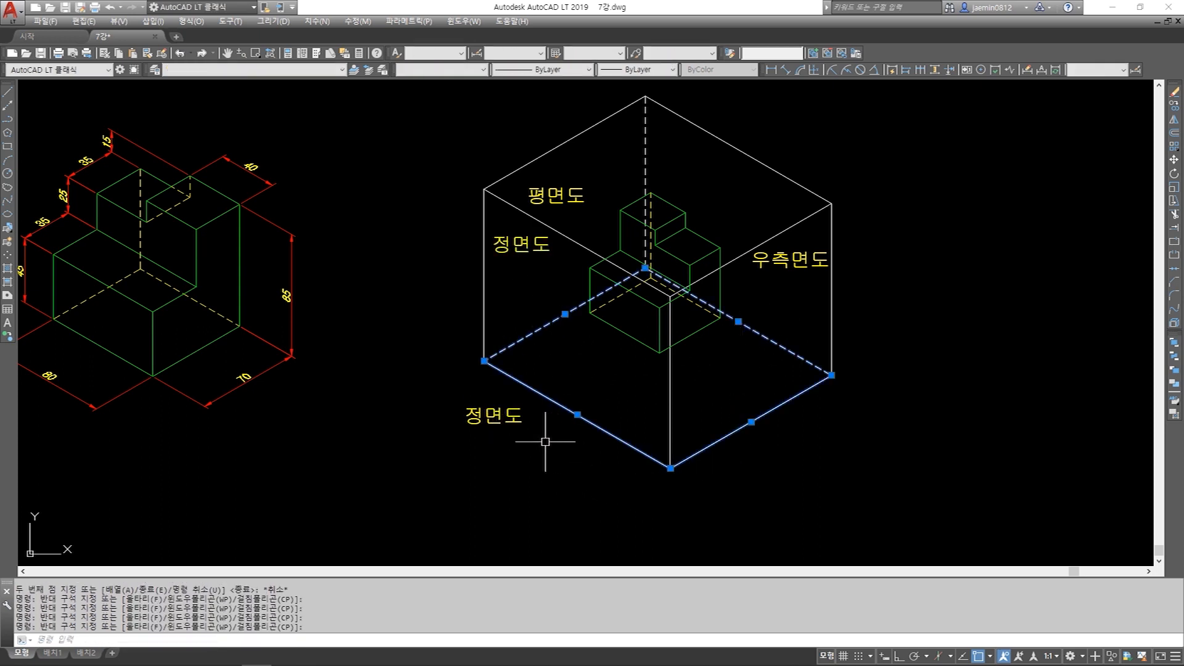
- Change the 정면도 label copy below the box to 저면도
{"action": "double_click", "coordinate": [509, 427]}
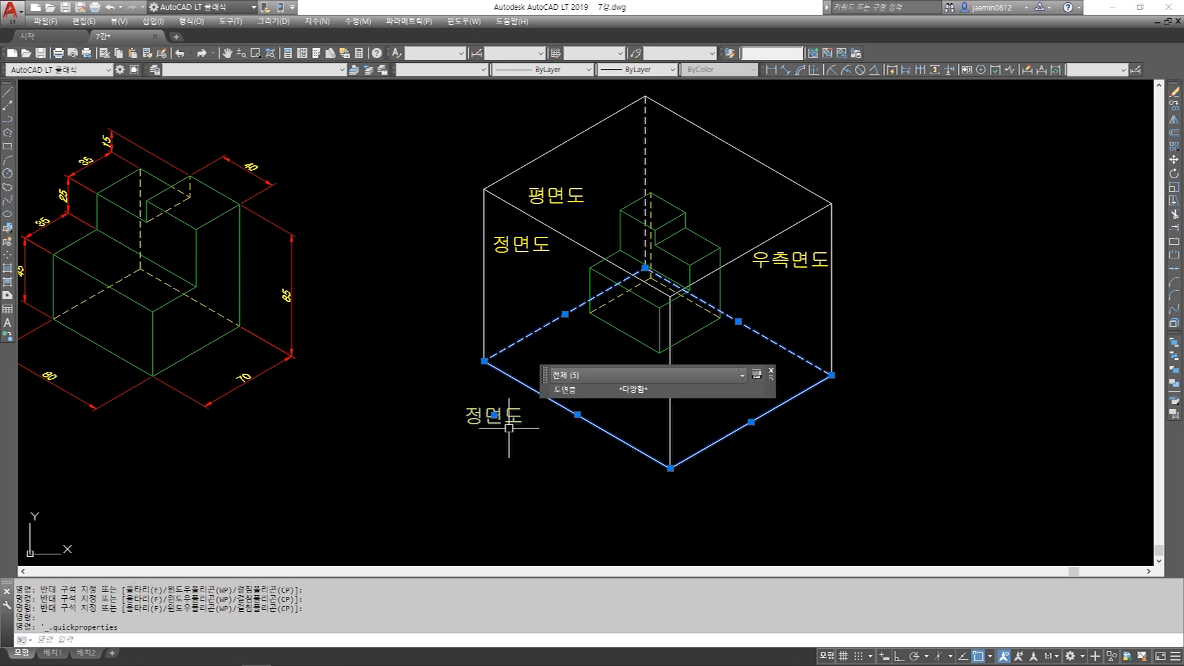
{"action": "key", "text": "Escape"}
{"action": "key", "text": "Escape"}
{"action": "double_click", "coordinate": [497, 415]}
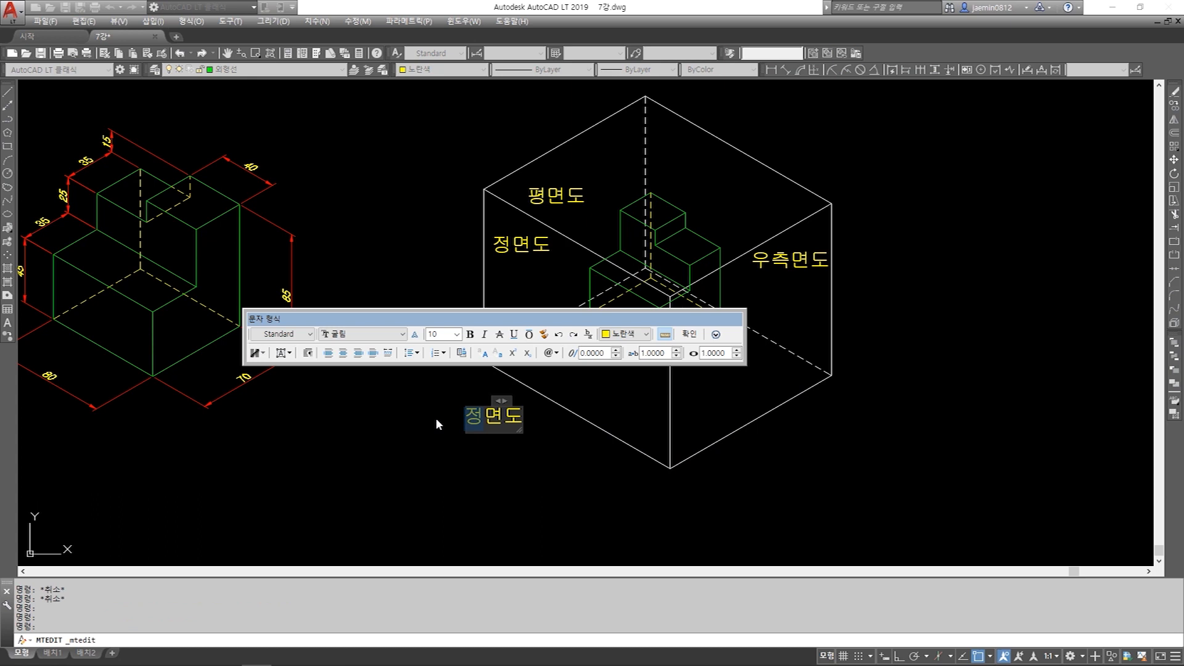
{"action": "type", "text": "저"}
{"action": "key", "text": "Escape"}
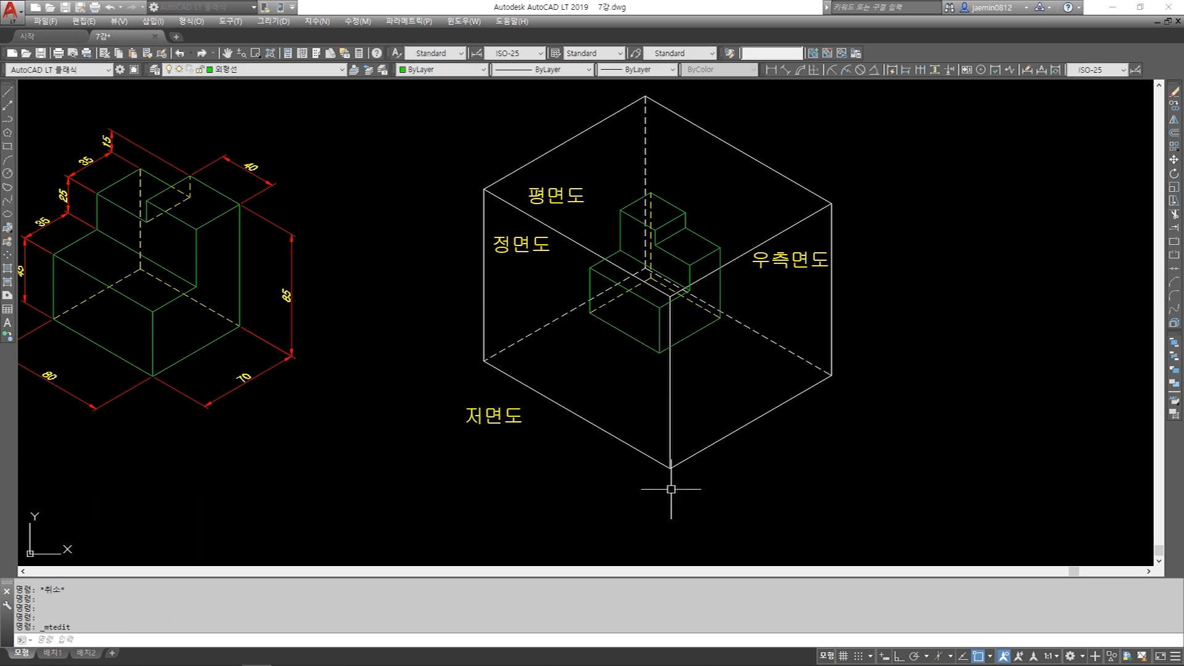
- Move the 저면도 label onto the box's bottom face, beside the front vertical edge
{"action": "type", "text": "m"}
{"action": "left_click", "coordinate": [538, 393]}
{"action": "key", "text": "Escape"}
{"action": "key", "text": "Escape"}
{"action": "key", "text": "space"}
{"action": "left_click", "coordinate": [493, 433]}
{"action": "left_click", "coordinate": [470, 425]}
{"action": "key", "text": "space"}
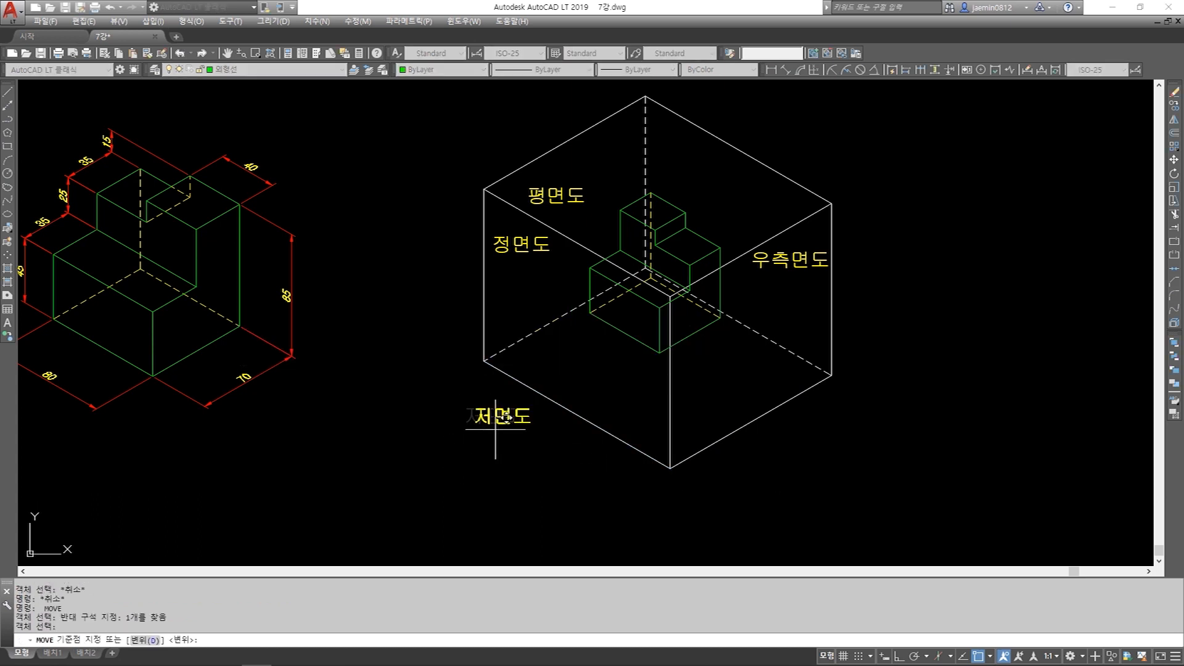
{"action": "left_click", "coordinate": [486, 429]}
{"action": "key", "text": "F8"}
{"action": "key", "text": "F8"}
{"action": "left_click", "coordinate": [692, 432]}
{"action": "key", "text": "Escape"}
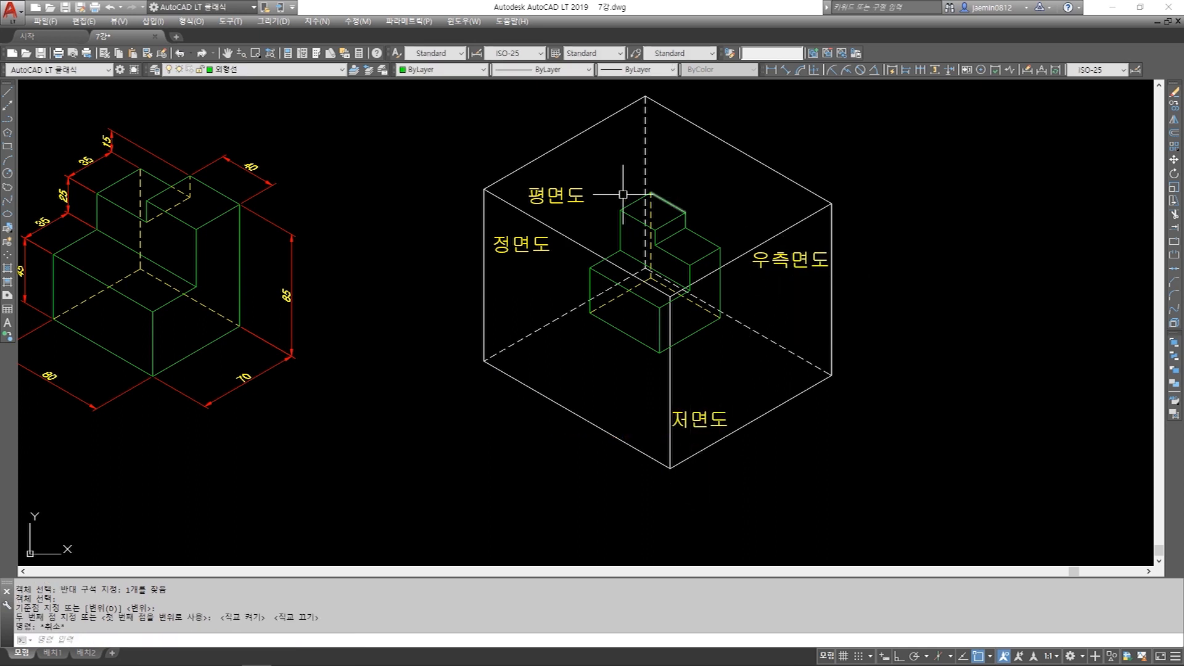
- Highlight the four edges of the box's left-side face to point out the left view plane
{"action": "left_click", "coordinate": [645, 143]}
{"action": "left_click", "coordinate": [603, 121]}
{"action": "left_click", "coordinate": [547, 327]}
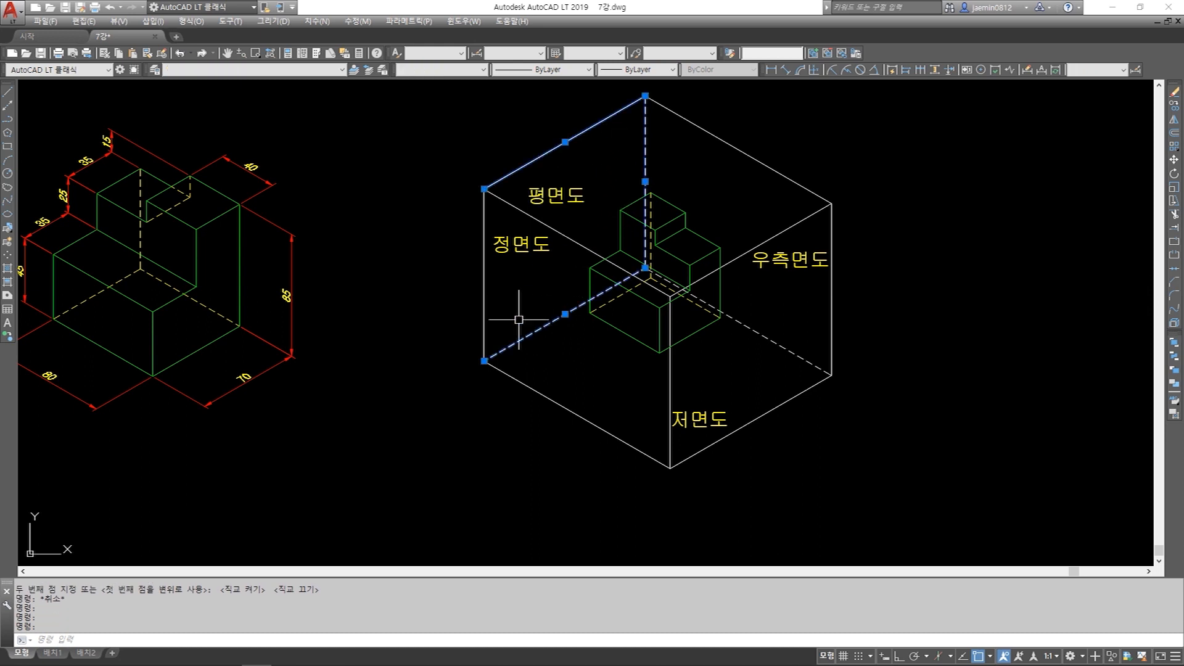
{"action": "left_click", "coordinate": [484, 351]}
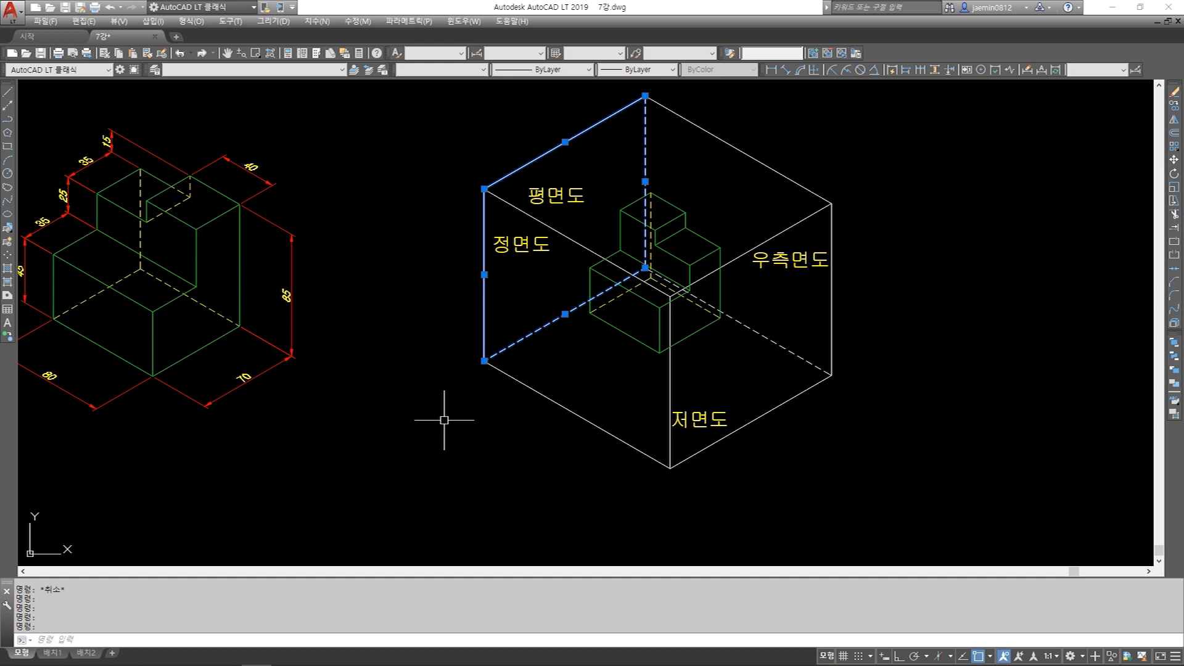
{"action": "key", "text": "Escape"}
- Copy the 우측면도 label to the empty space between the dimensioned figure and the box
{"action": "type", "text": "cc"}
{"action": "key", "text": "Escape"}
{"action": "key", "text": "Escape"}
{"action": "type", "text": "cc"}
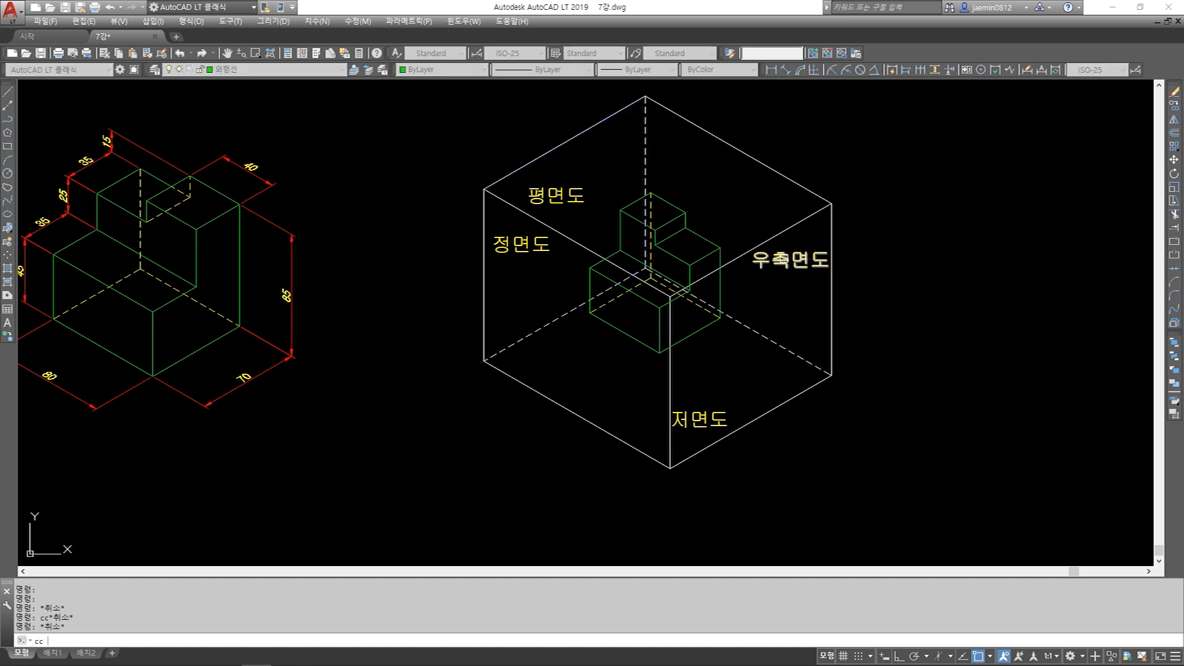
{"action": "key", "text": "space"}
{"action": "left_click", "coordinate": [784, 260]}
{"action": "key", "text": "space"}
{"action": "left_click", "coordinate": [783, 260]}
{"action": "left_click", "coordinate": [402, 241]}
{"action": "key", "text": "Escape"}
- Change the copied side-view label between the dimensioned figure and the box to 좌측면도
{"action": "double_click", "coordinate": [407, 242]}
{"action": "left_click_drag", "start_coordinate": [390, 244], "coordinate": [371, 246]}
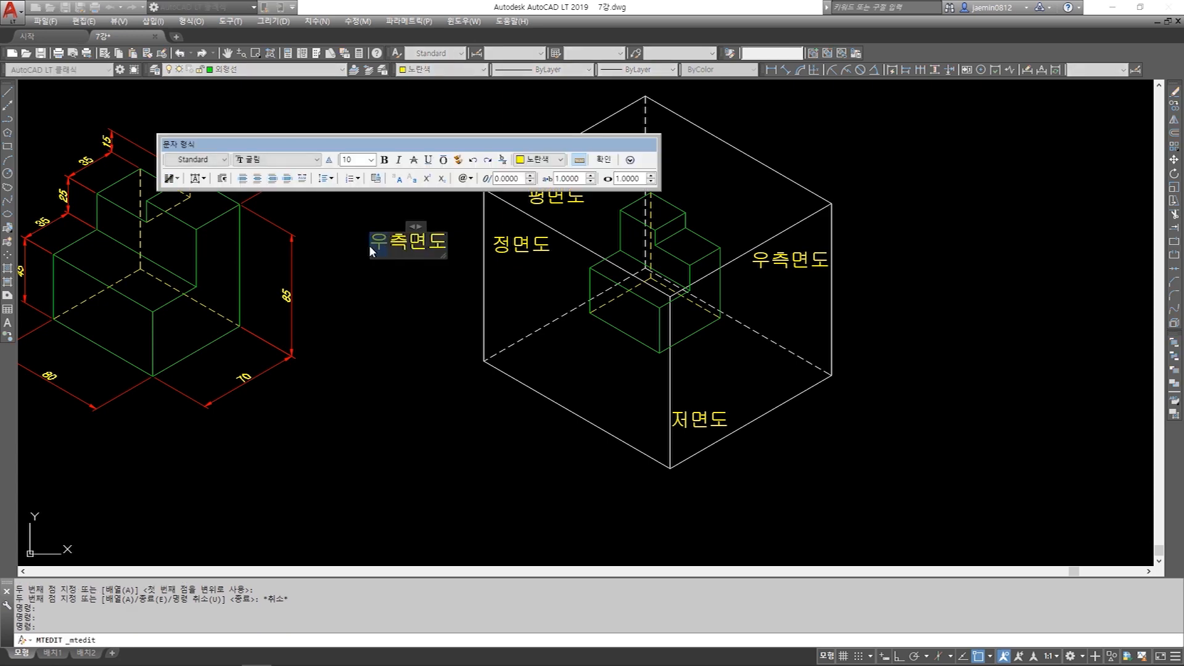
{"action": "type", "text": "좌"}
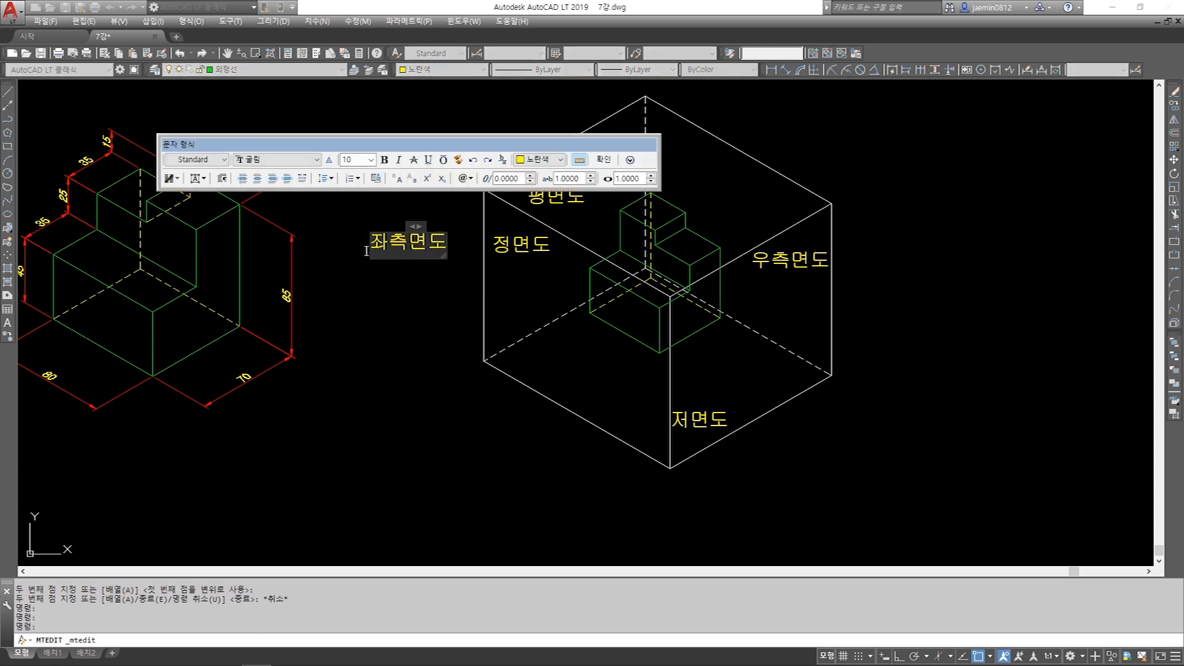
{"action": "left_click", "coordinate": [372, 363]}
{"action": "key", "text": "Escape"}
- Move the 좌측면도 label onto the box's left-side face, below the 정면도 label
{"action": "type", "text": "m"}
{"action": "key", "text": "space"}
{"action": "left_click", "coordinate": [417, 195]}
{"action": "left_click", "coordinate": [396, 245]}
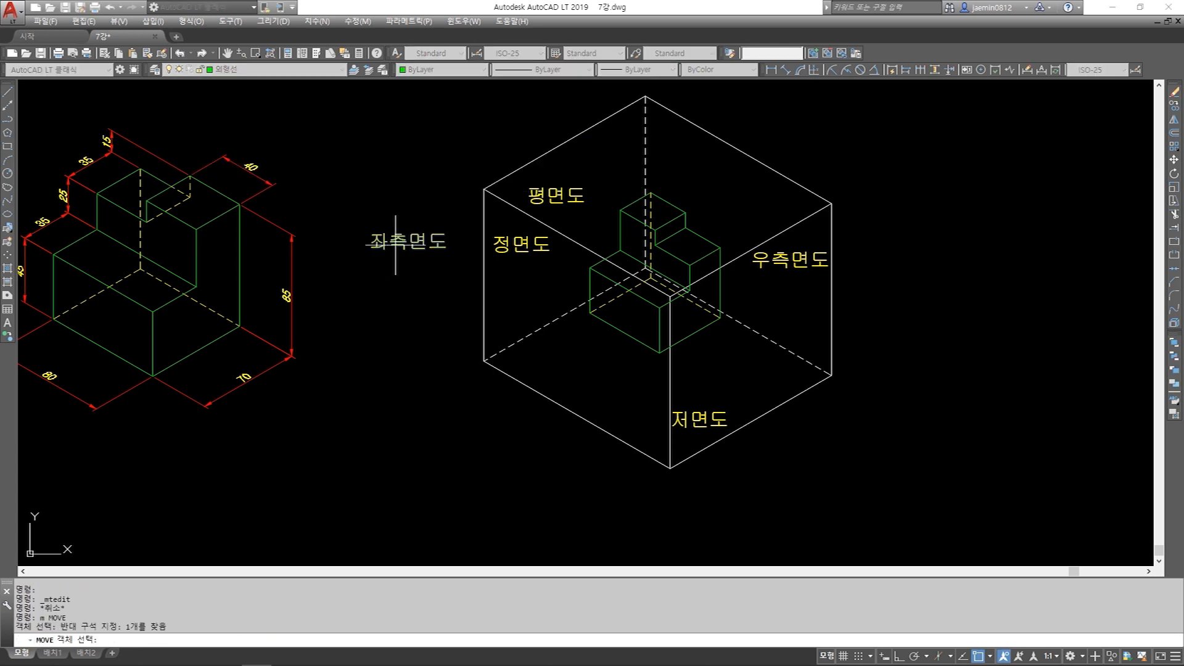
{"action": "key", "text": "space"}
{"action": "left_click", "coordinate": [396, 244]}
{"action": "left_click", "coordinate": [517, 311]}
{"action": "key", "text": "Escape"}
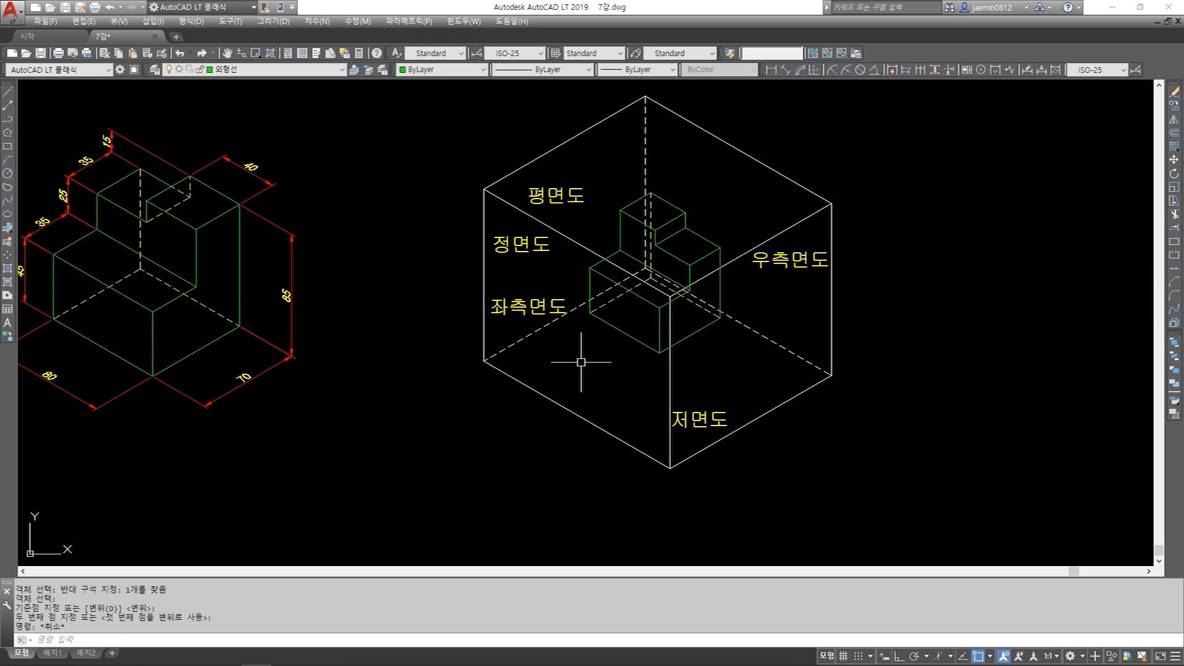
- Highlight the four edges of the box's back face to point out the rear view plane
{"action": "left_click", "coordinate": [764, 148]}
{"action": "left_click", "coordinate": [735, 161]}
{"action": "left_click", "coordinate": [662, 143]}
{"action": "left_click", "coordinate": [641, 162]}
{"action": "left_click", "coordinate": [748, 308]}
{"action": "left_click", "coordinate": [736, 336]}
{"action": "left_click", "coordinate": [842, 312]}
{"action": "left_click", "coordinate": [820, 339]}
{"action": "key", "text": "Escape"}
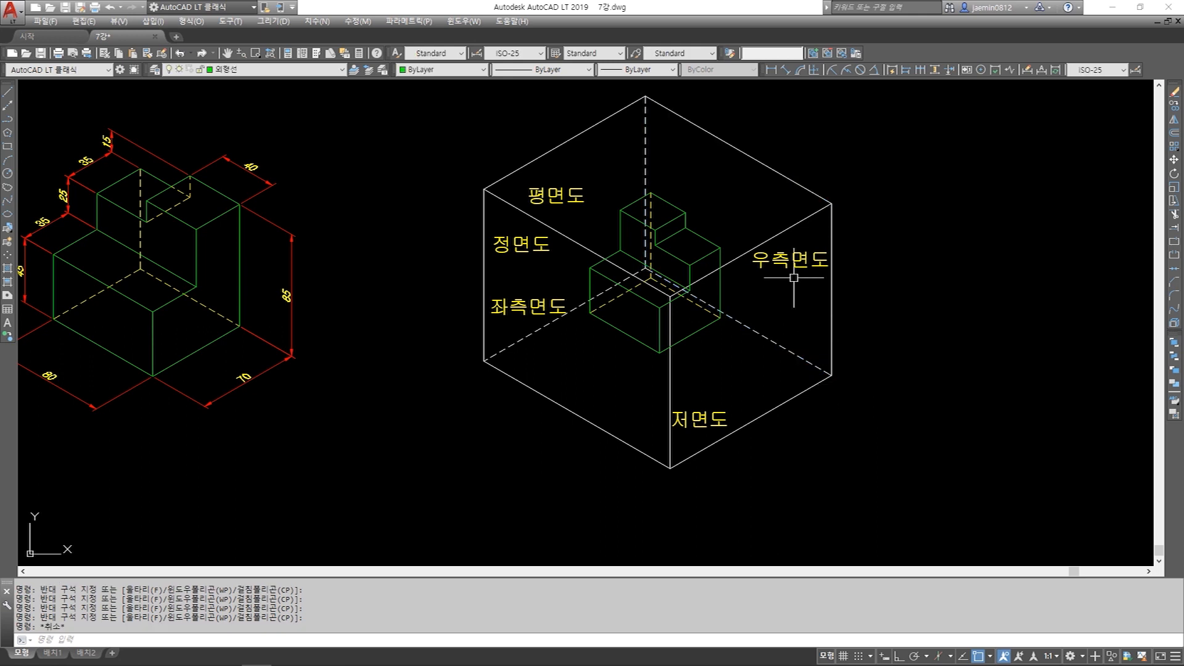
- Copy the 우측면도 label to the empty space right of the box and change the copy to 배면도
{"action": "type", "text": "co"}
{"action": "left_click", "coordinate": [794, 264]}
{"action": "key", "text": "space"}
{"action": "left_click", "coordinate": [794, 264]}
{"action": "left_click", "coordinate": [966, 269]}
{"action": "key", "text": "Escape"}
{"action": "double_click", "coordinate": [953, 257]}
{"action": "left_click_drag", "start_coordinate": [963, 267], "coordinate": [886, 275]}
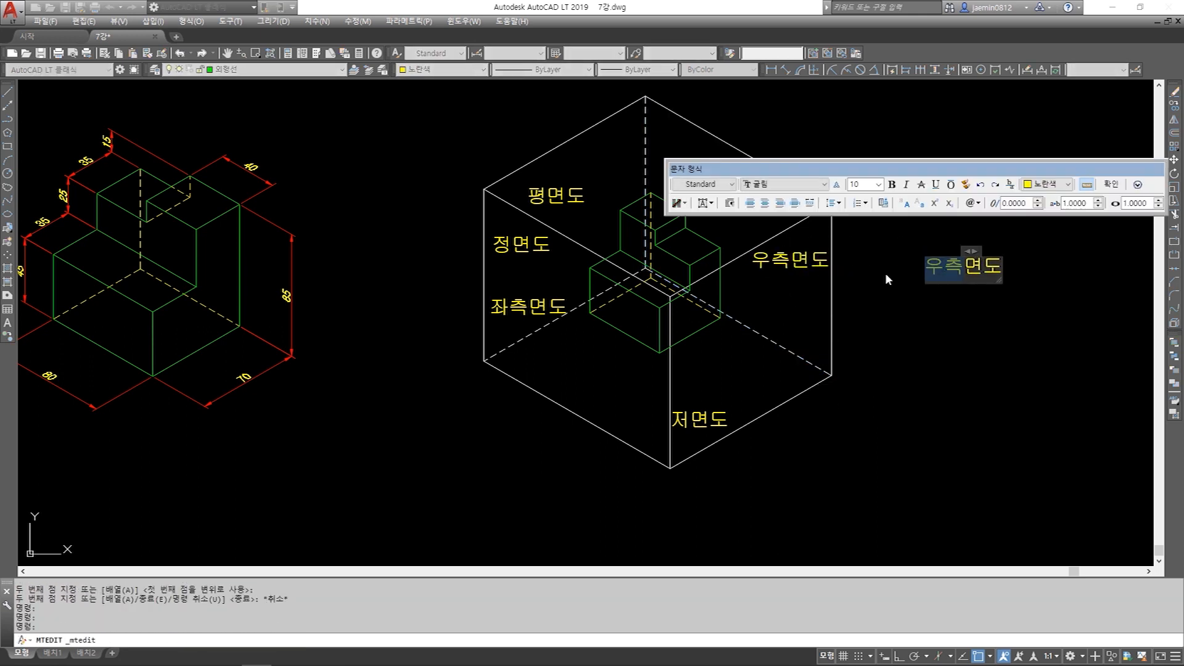
{"action": "type", "text": "뱀"}
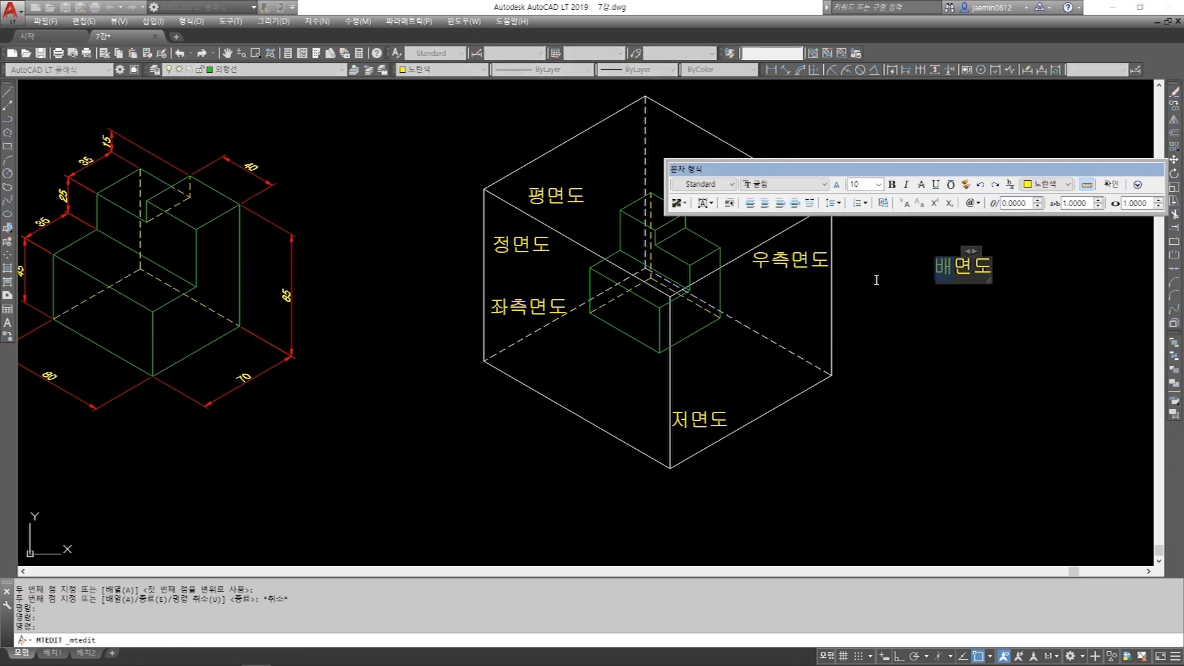
{"action": "key", "text": "Escape"}
- Move the 배면도 label onto the box's back face, beside the upper part of the dashed vertical edge
{"action": "type", "text": "m"}
{"action": "key", "text": "space"}
{"action": "left_click", "coordinate": [981, 231]}
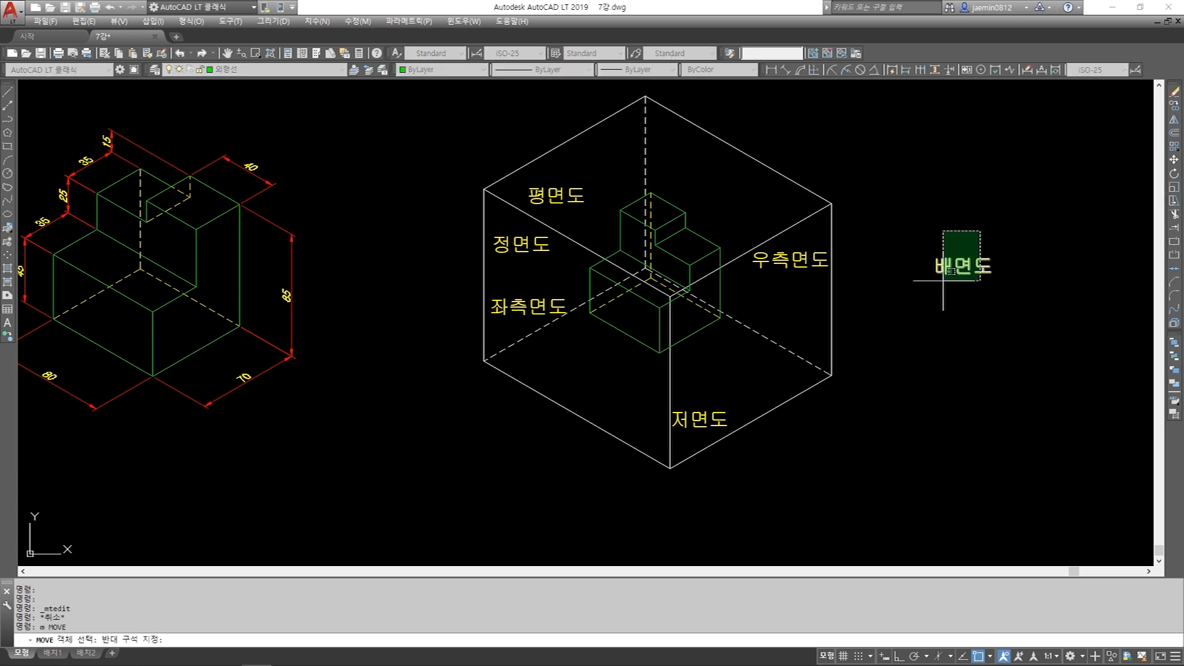
{"action": "left_click", "coordinate": [960, 260]}
{"action": "key", "text": "space"}
{"action": "left_click", "coordinate": [970, 273]}
{"action": "left_click", "coordinate": [689, 151]}
{"action": "key", "text": "Escape"}
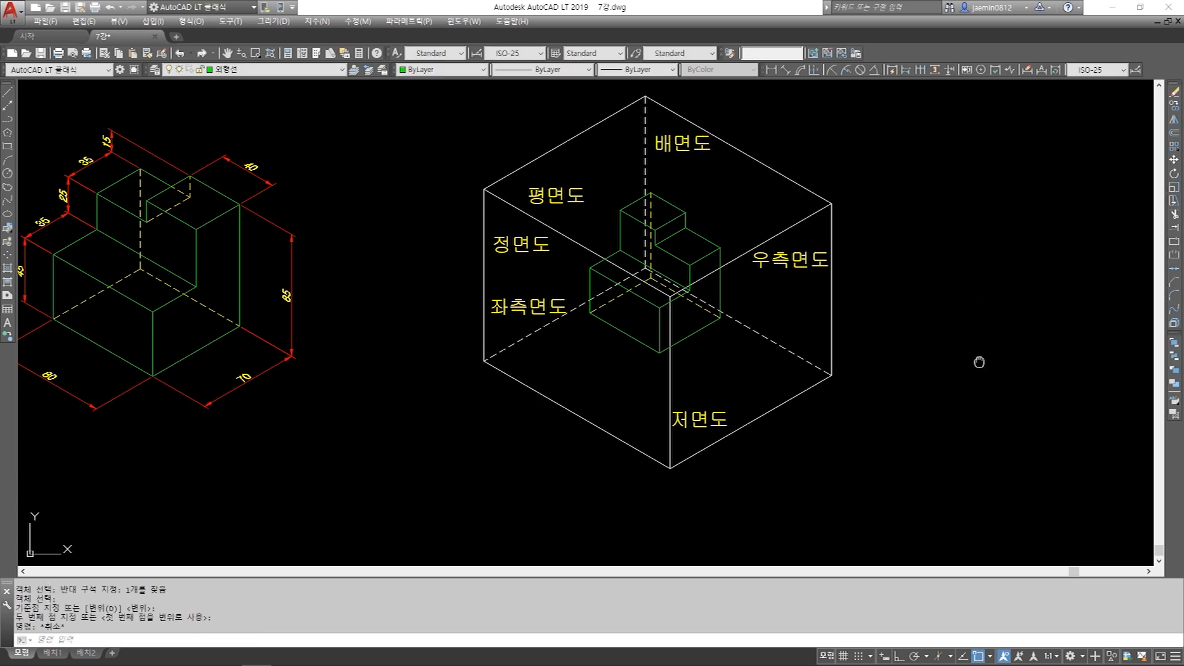
- Highlight the four edges of the box's front face to review the 정면도 plane
{"action": "middle_click_drag", "start_coordinate": [981, 362], "coordinate": [961, 380]}
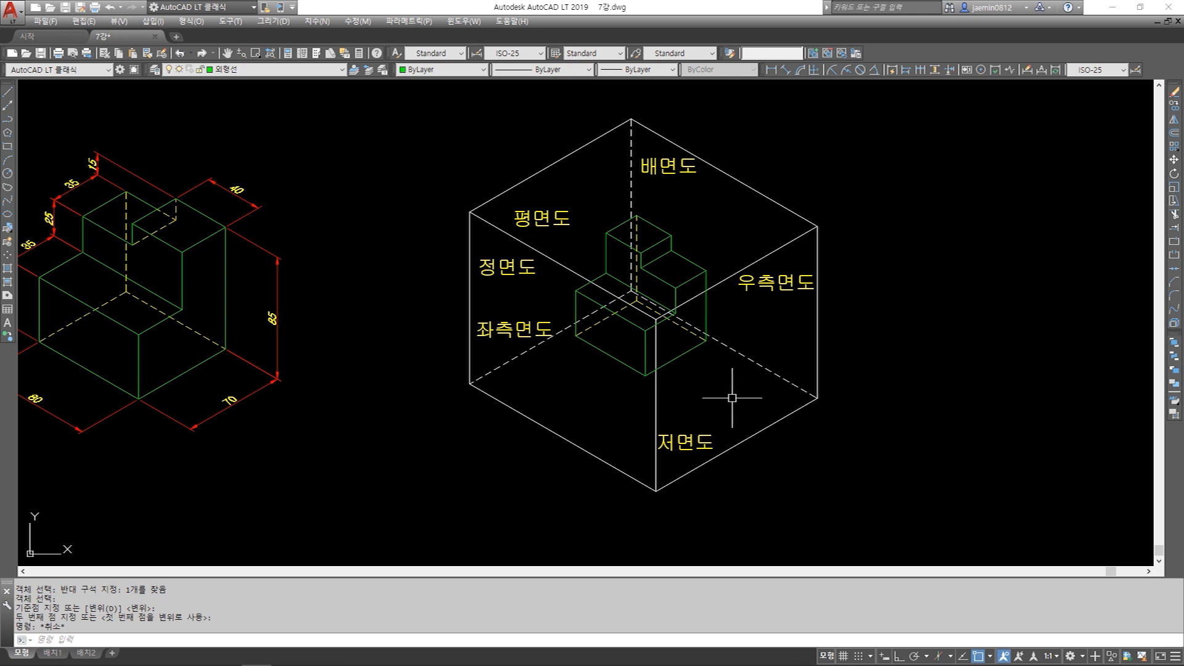
{"action": "left_click", "coordinate": [532, 250]}
{"action": "left_click", "coordinate": [470, 313]}
{"action": "left_click", "coordinate": [502, 400]}
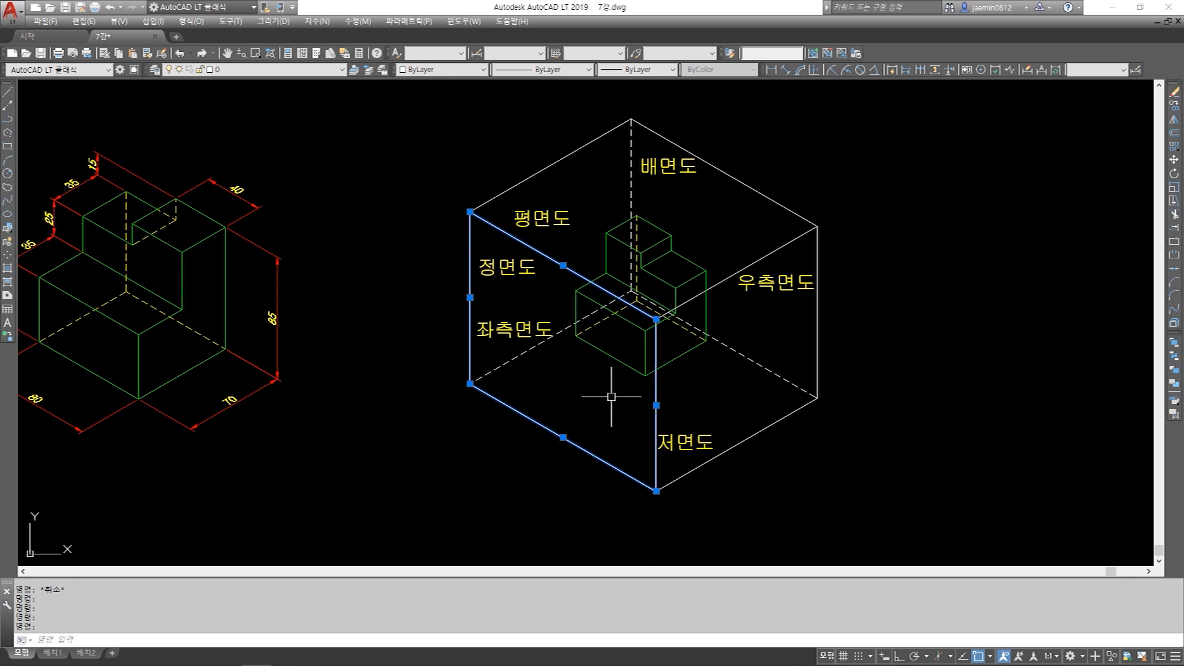
{"action": "key", "text": "Escape"}
- Highlight the four edges of the box's right-side face to review the 우측면도 plane
{"action": "left_click", "coordinate": [733, 277]}
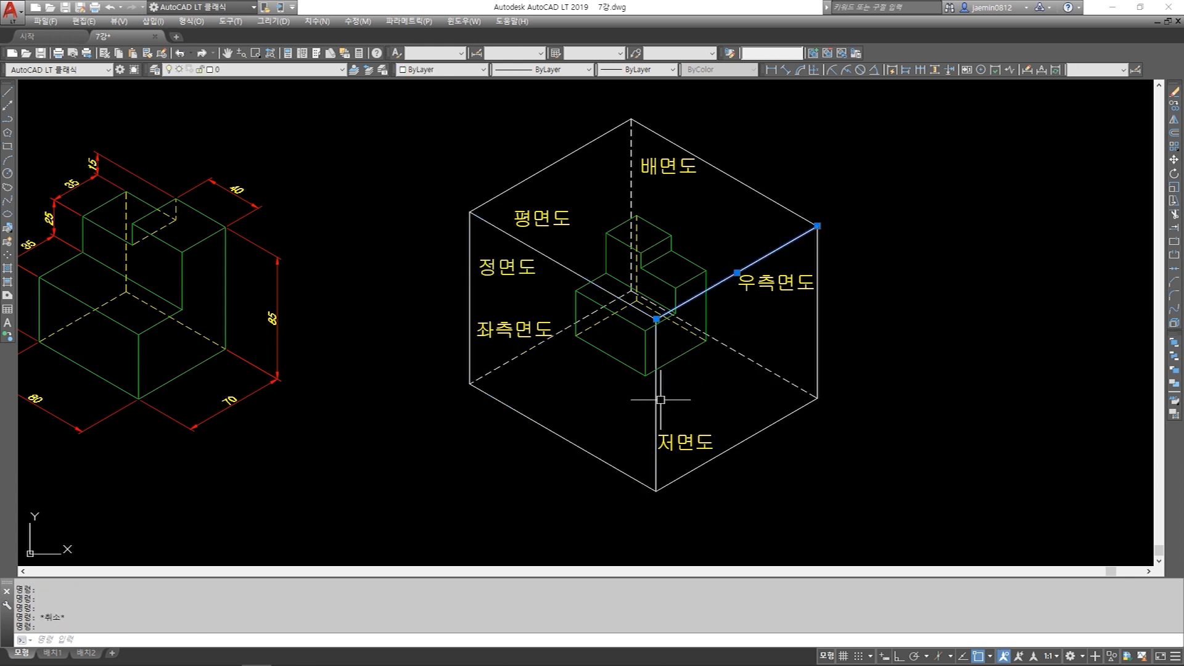
{"action": "left_click", "coordinate": [661, 400]}
{"action": "left_click", "coordinate": [646, 402]}
{"action": "left_click", "coordinate": [743, 440]}
{"action": "left_click", "coordinate": [733, 456]}
{"action": "left_click", "coordinate": [824, 331]}
{"action": "left_click", "coordinate": [789, 346]}
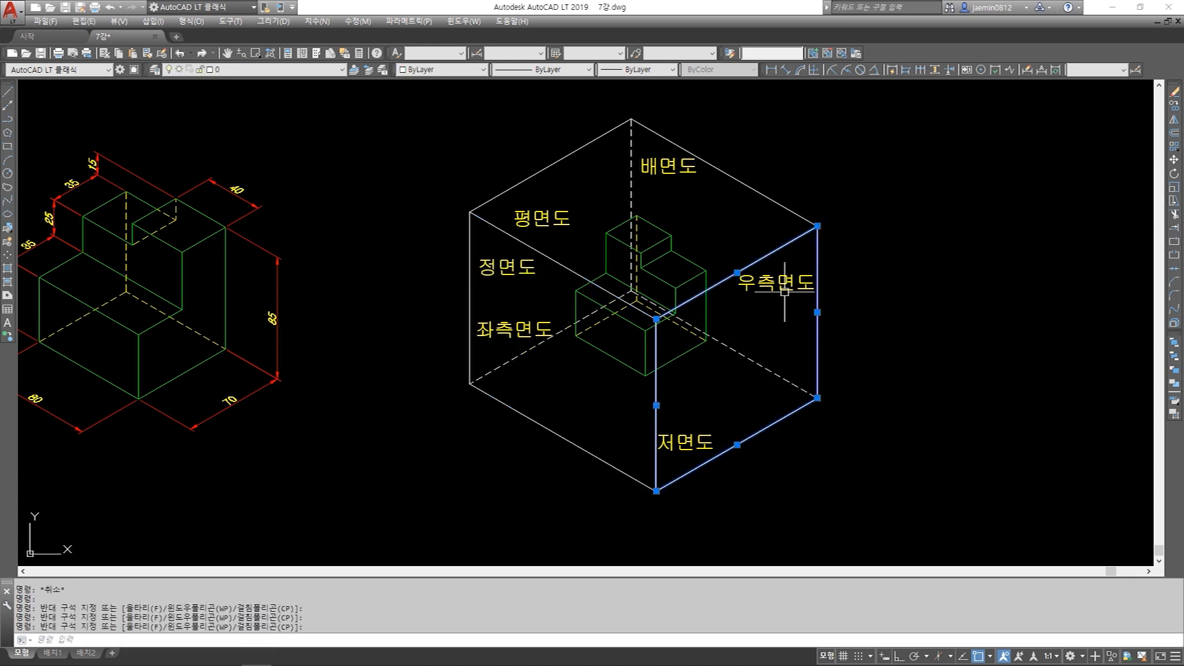
{"action": "key", "text": "Escape"}
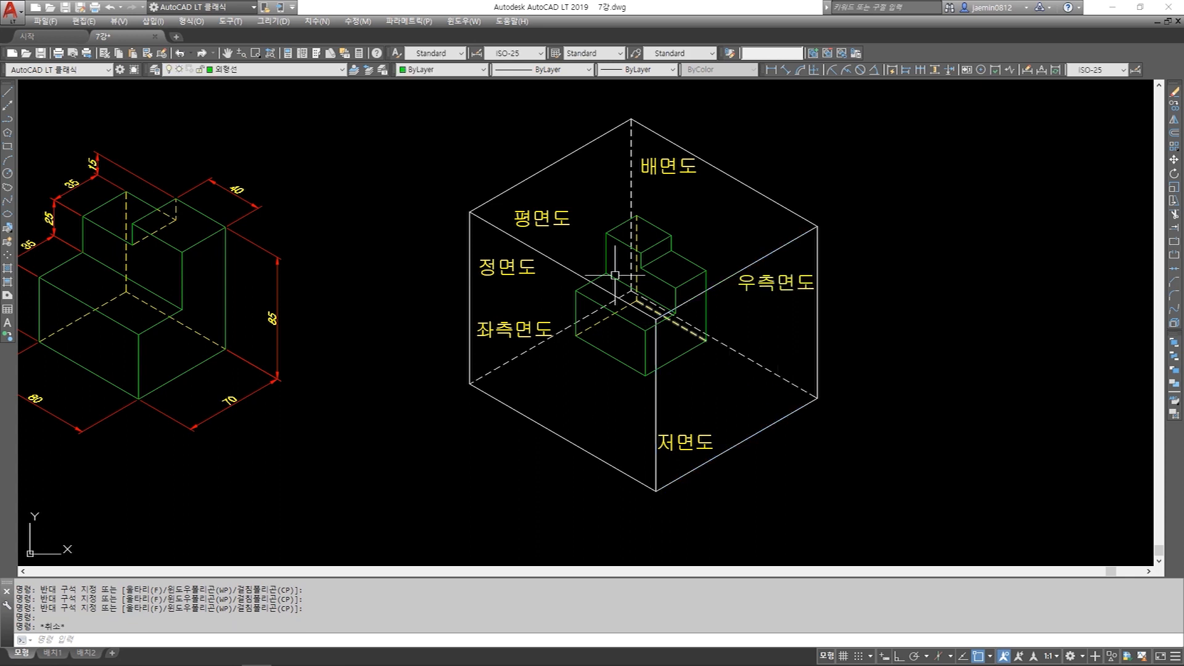
- Highlight the box's four top-face edges together with the 평면도 label to review the top view plane
{"action": "left_click", "coordinate": [562, 163]}
{"action": "left_click", "coordinate": [664, 138]}
{"action": "left_click", "coordinate": [572, 270]}
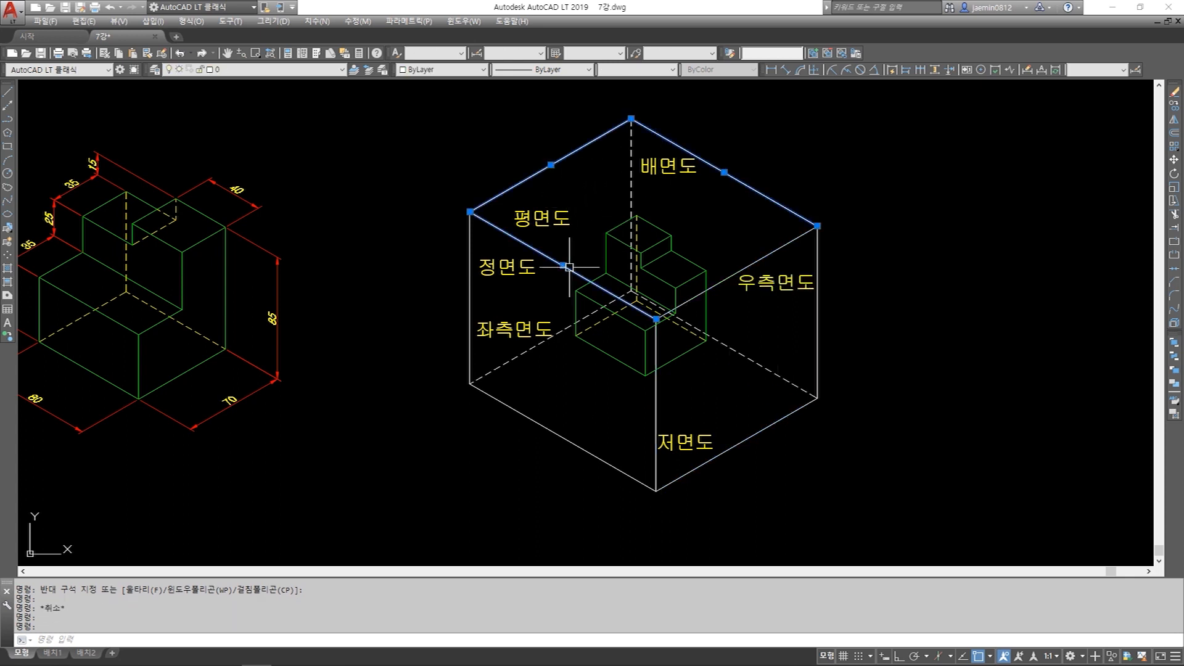
{"action": "left_click", "coordinate": [737, 272]}
{"action": "left_click", "coordinate": [541, 218]}
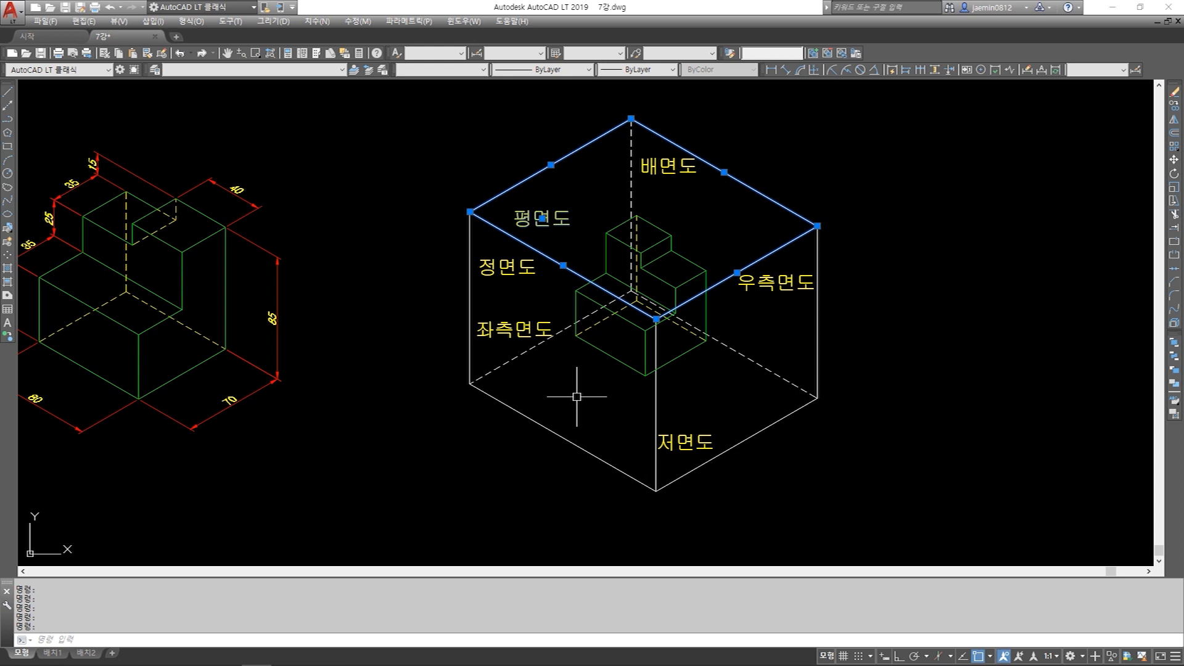
{"action": "key", "text": "Escape"}
- Highlight the box's four bottom-face edges together with the 저면도 label to review the bottom view plane
{"action": "left_click", "coordinate": [526, 347]}
{"action": "left_click", "coordinate": [511, 378]}
{"action": "left_click", "coordinate": [531, 405]}
{"action": "left_click", "coordinate": [527, 438]}
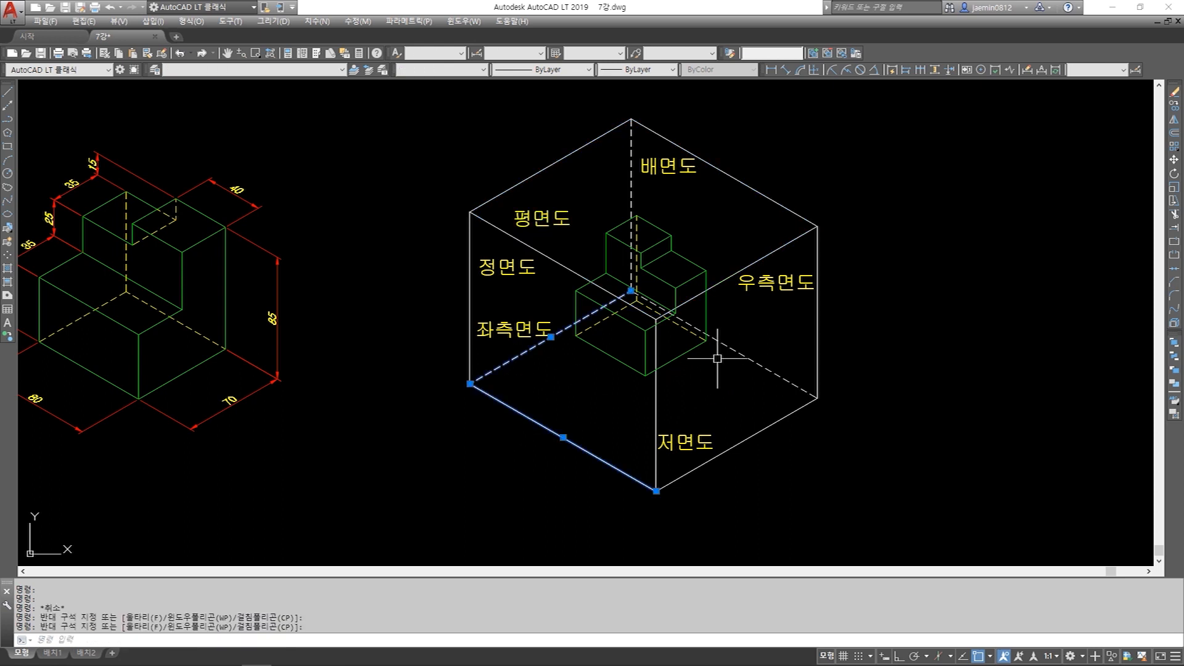
{"action": "left_click", "coordinate": [740, 345]}
{"action": "left_click", "coordinate": [735, 372]}
{"action": "left_click", "coordinate": [746, 427]}
{"action": "left_click", "coordinate": [724, 461]}
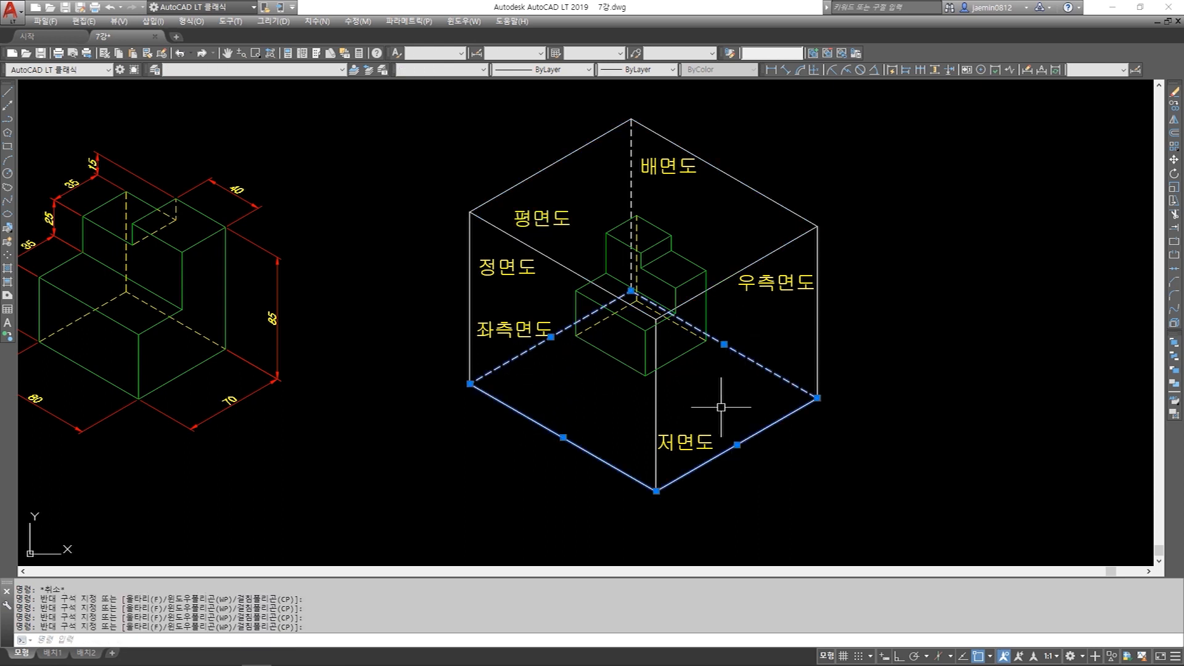
{"action": "left_click", "coordinate": [689, 442]}
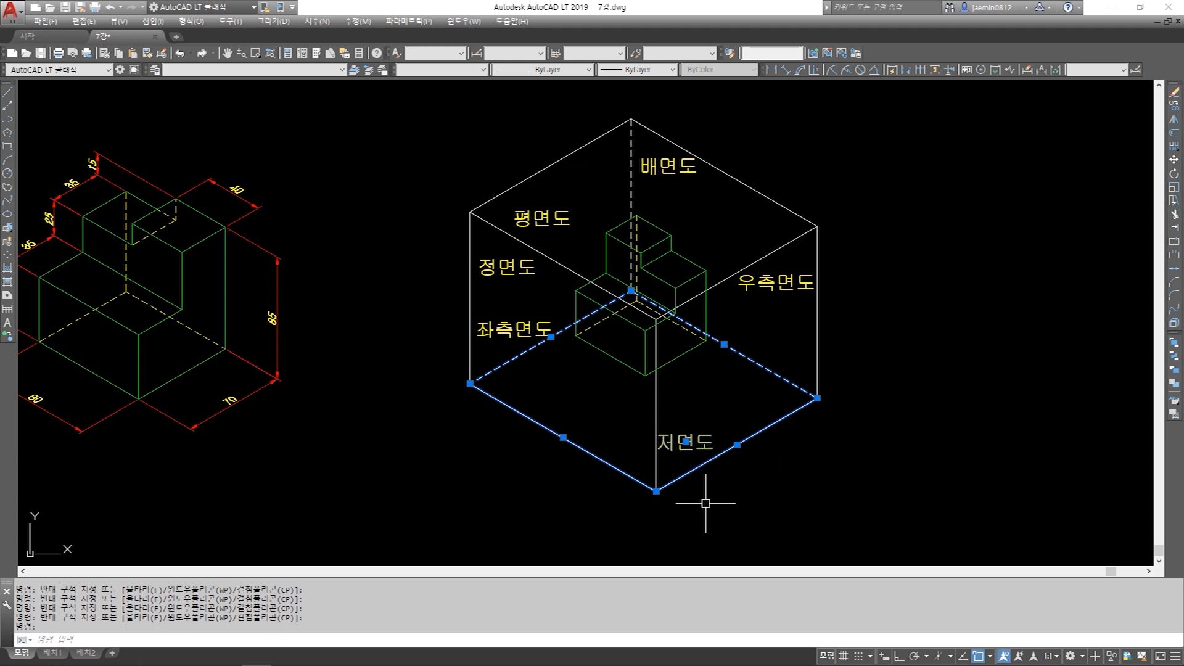
{"action": "key", "text": "Escape"}
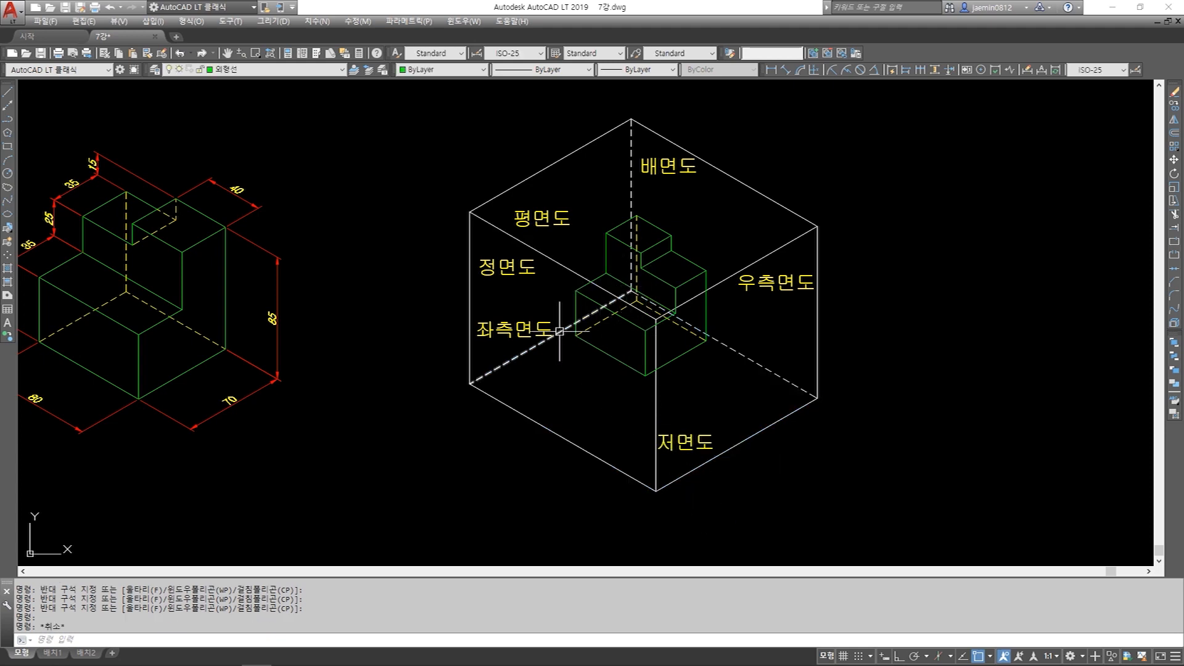
- Highlight the left-side face's edges together with the 좌측면도 label to review the left view plane
{"action": "left_click", "coordinate": [502, 192]}
{"action": "left_click", "coordinate": [470, 234]}
{"action": "left_click", "coordinate": [509, 359]}
{"action": "left_click", "coordinate": [630, 204]}
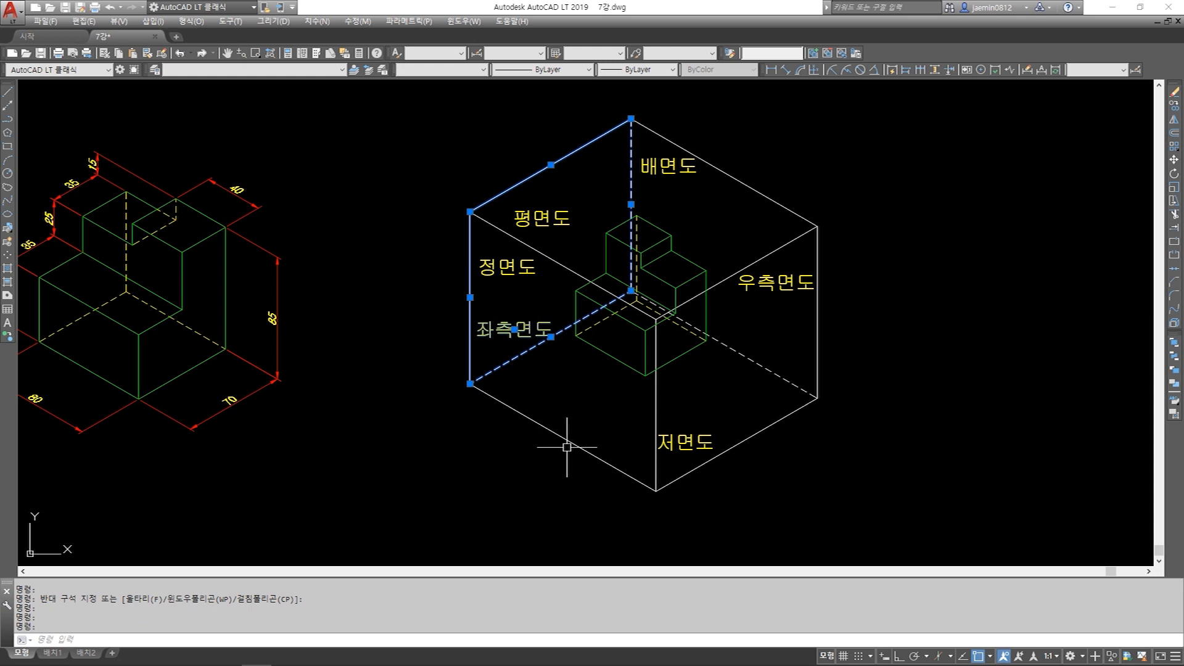
{"action": "key", "text": "Escape"}
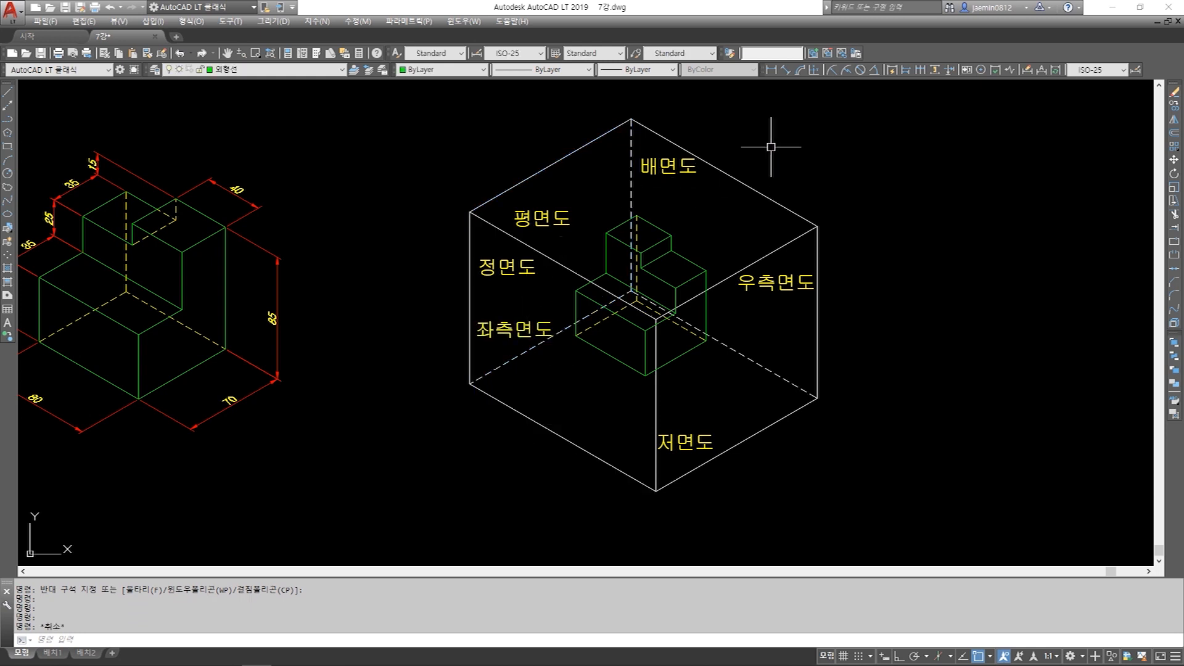
- Highlight the back face's edges together with the 배면도 label to review the rear view plane
{"action": "left_click", "coordinate": [632, 190]}
{"action": "left_click", "coordinate": [725, 172]}
{"action": "left_click", "coordinate": [743, 348]}
{"action": "left_click", "coordinate": [731, 345]}
{"action": "left_click", "coordinate": [675, 167]}
{"action": "left_click", "coordinate": [825, 321]}
{"action": "left_click", "coordinate": [815, 329]}
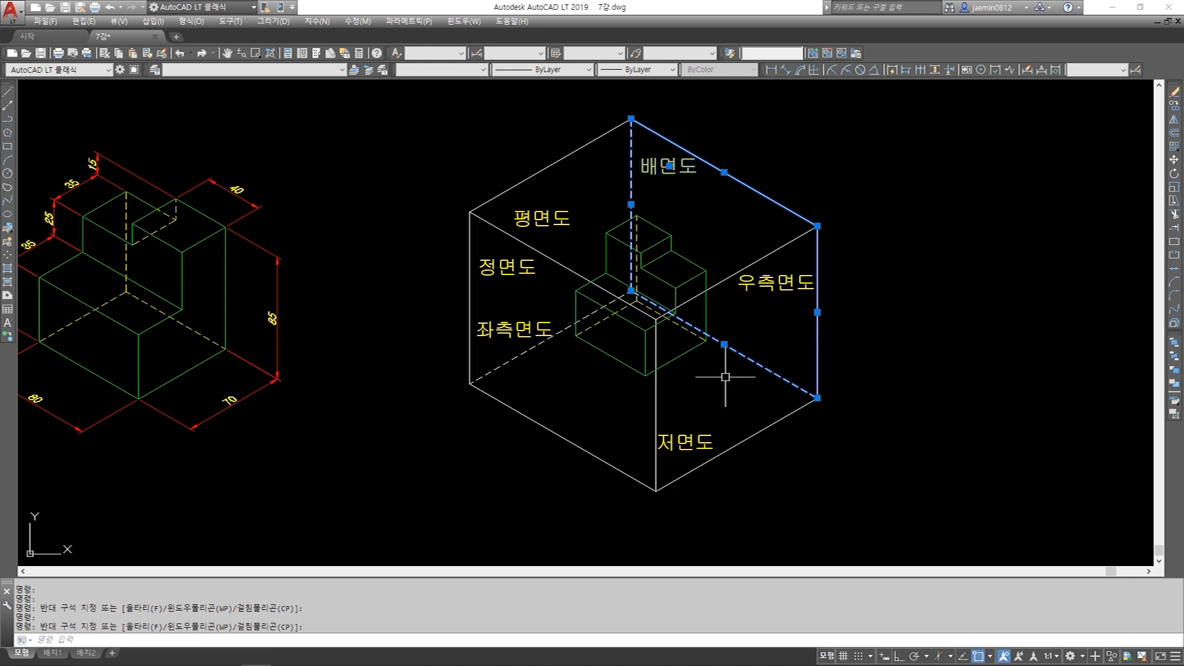
{"action": "key", "text": "Escape"}
- Highlight the 정면도, 평면도 and 우측면도 labels to point out the three main views
{"action": "left_click", "coordinate": [513, 269]}
{"action": "left_click", "coordinate": [557, 225]}
{"action": "left_click", "coordinate": [770, 289]}
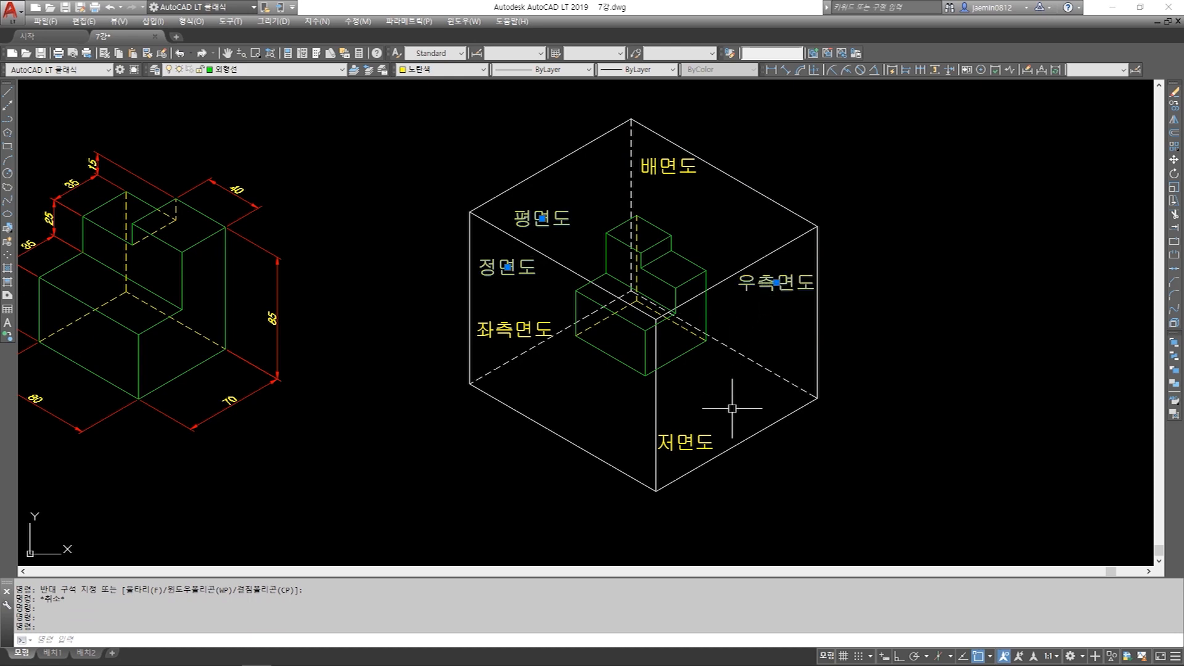
{"action": "key", "text": "Escape"}
- Copy the whole labelled box with its stepped figure to the right of the original
{"action": "scroll", "coordinate": [680, 383], "scroll_direction": "down", "scroll_amount": 2}
{"action": "type", "text": "cc"}
{"action": "key", "text": "space"}
{"action": "left_click", "coordinate": [791, 183]}
{"action": "left_click", "coordinate": [534, 443]}
{"action": "key", "text": "Escape"}
{"action": "key", "text": "space"}
{"action": "left_click", "coordinate": [820, 160]}
{"action": "left_click", "coordinate": [538, 446]}
{"action": "key", "text": "space"}
{"action": "left_click", "coordinate": [574, 466]}
{"action": "middle_click_drag", "start_coordinate": [802, 464], "coordinate": [693, 469]}
{"action": "key", "text": "Escape"}
- Erase the 좌측면도, 저면도 and 배면도 labels from the original box
{"action": "scroll", "coordinate": [494, 376], "scroll_direction": "up", "scroll_amount": 4}
{"action": "type", "text": "e"}
{"action": "key", "text": "Return"}
{"action": "left_click", "coordinate": [382, 330]}
{"action": "key", "text": "Return"}
{"action": "left_click", "coordinate": [420, 137]}
{"action": "key", "text": "Escape"}
{"action": "key", "text": "Escape"}
{"action": "type", "text": "e"}
{"action": "left_click", "coordinate": [635, 497]}
{"action": "key", "text": "space"}
{"action": "scroll", "coordinate": [645, 472], "scroll_direction": "down", "scroll_amount": 2}
{"action": "key", "text": "Escape"}
{"action": "key", "text": "e"}
{"action": "key", "text": "space"}
{"action": "left_click", "coordinate": [651, 224]}
{"action": "key", "text": "space"}
{"action": "key", "text": "Escape"}
- Move the original box's 평면도 label towards the middle of the top face, above the stepped figure
{"action": "type", "text": "m"}
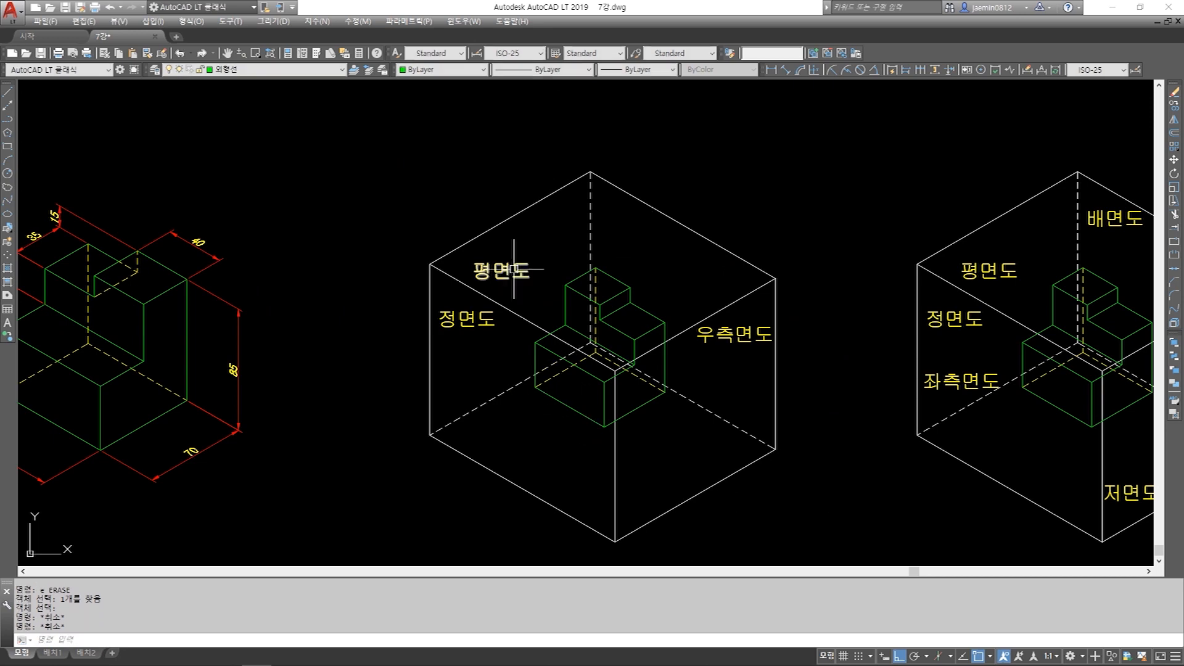
{"action": "left_click", "coordinate": [488, 270]}
{"action": "key", "text": "space"}
{"action": "left_click", "coordinate": [487, 270]}
{"action": "left_click", "coordinate": [624, 237]}
{"action": "key", "text": "Escape"}
{"action": "middle_click_drag", "start_coordinate": [486, 470], "coordinate": [457, 436]}
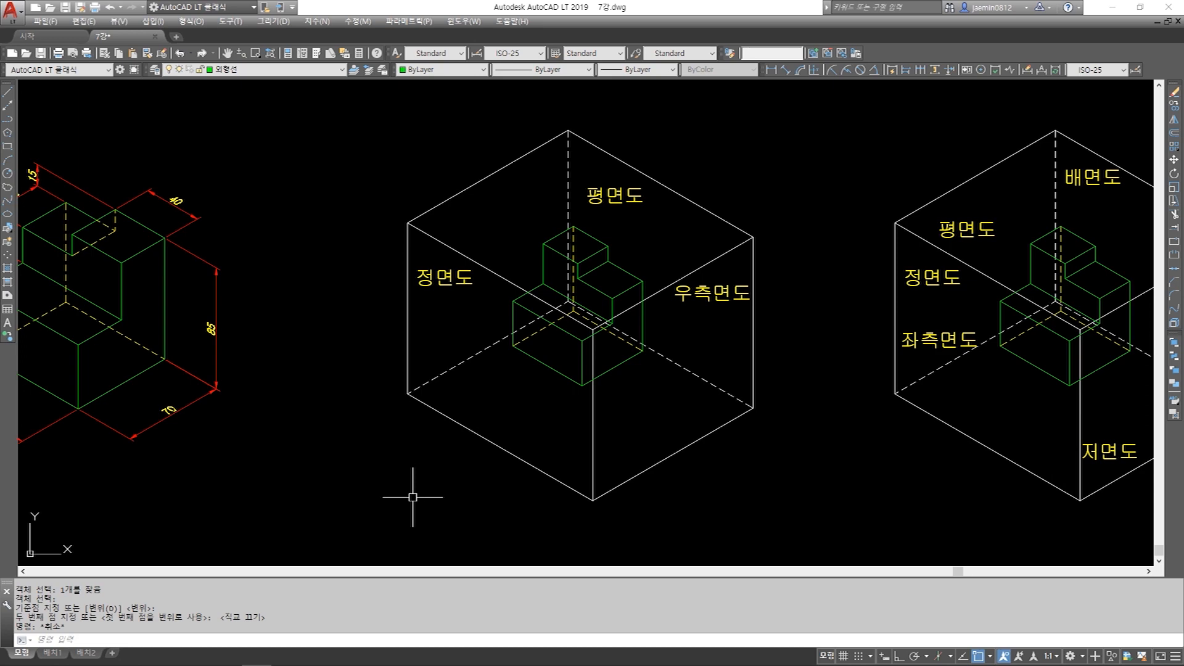
- Highlight the stepped figure inside the original box, and the edges of the box's 정면도 face
{"action": "left_click", "coordinate": [492, 208]}
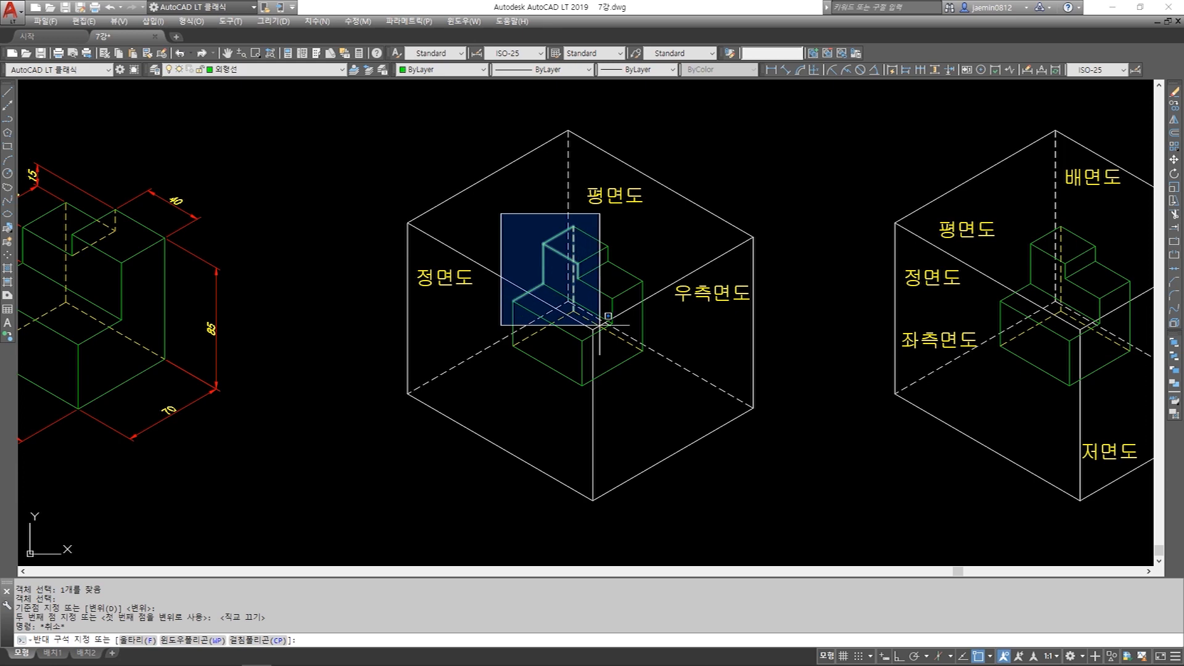
{"action": "left_click", "coordinate": [648, 398]}
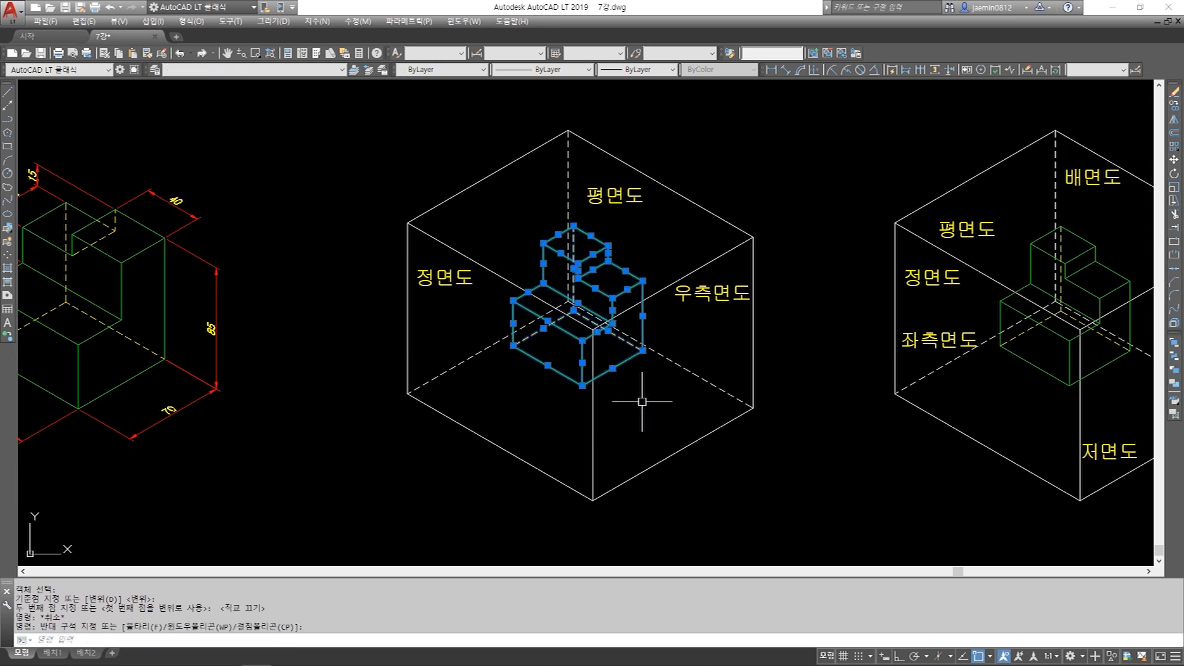
{"action": "key", "text": "Escape"}
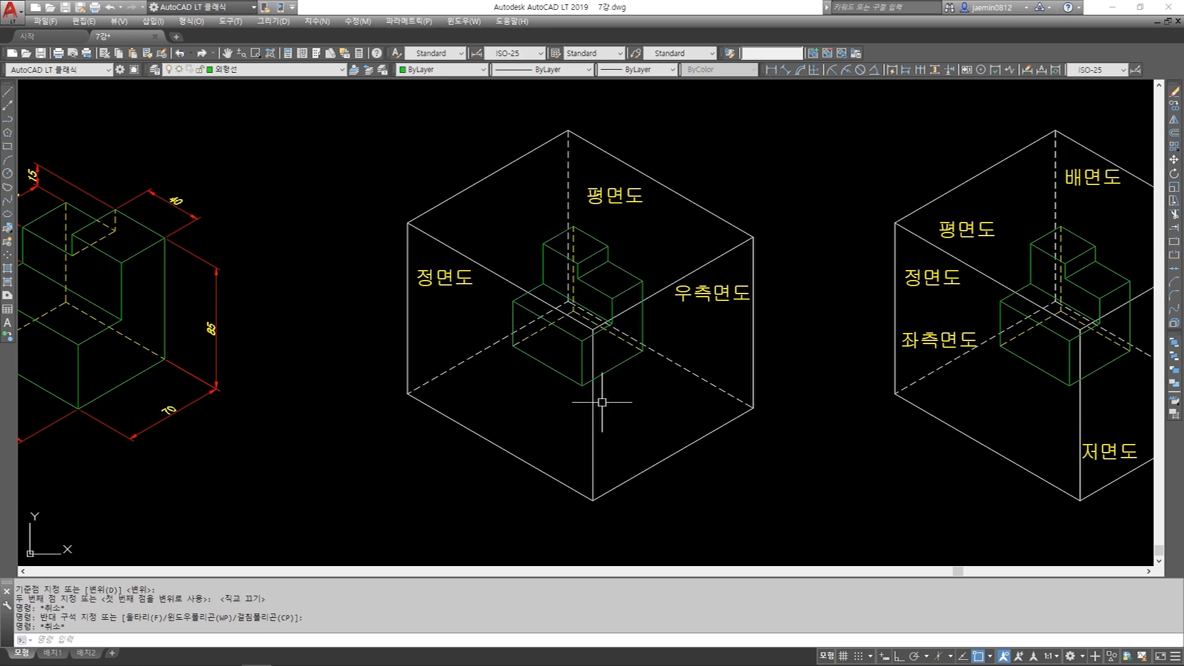
{"action": "left_click", "coordinate": [503, 282]}
{"action": "left_click", "coordinate": [439, 324]}
{"action": "left_click", "coordinate": [391, 354]}
{"action": "left_click", "coordinate": [450, 408]}
{"action": "left_click", "coordinate": [415, 465]}
{"action": "left_click", "coordinate": [600, 422]}
{"action": "left_click", "coordinate": [541, 439]}
{"action": "key", "text": "Escape"}
{"action": "key", "text": "c"}
{"action": "key", "text": "Escape"}
- Move both labelled boxes with their figures horizontally to the right, using Ortho, to free space beside the dimensioned drawing
{"action": "scroll", "coordinate": [569, 320], "scroll_direction": "down", "scroll_amount": 5}
{"action": "type", "text": "m"}
{"action": "left_click", "coordinate": [463, 203]}
{"action": "left_click", "coordinate": [887, 462]}
{"action": "key", "text": "space"}
{"action": "left_click", "coordinate": [583, 446]}
{"action": "key", "text": "F8"}
{"action": "left_click", "coordinate": [719, 457]}
{"action": "key", "text": "Escape"}
{"action": "scroll", "coordinate": [698, 302], "scroll_direction": "up", "scroll_amount": 5}
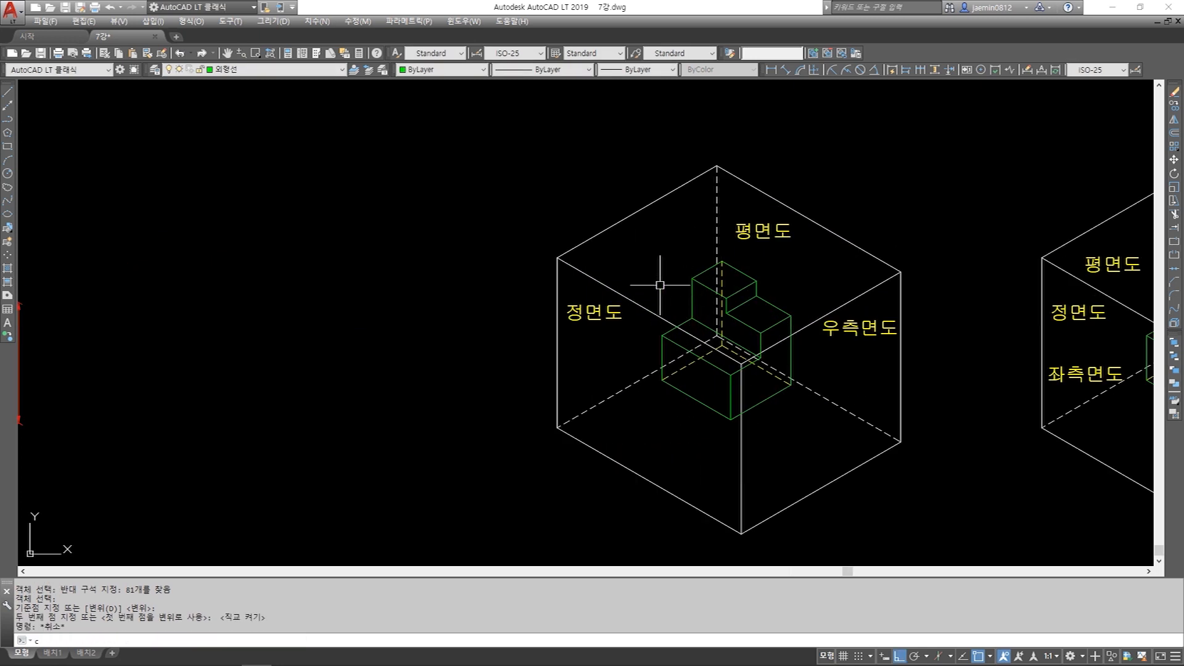
- Copy the stepped figure out of the original box into the empty space on its left
{"action": "type", "text": "cc"}
{"action": "left_click", "coordinate": [647, 246]}
{"action": "left_click", "coordinate": [805, 432]}
{"action": "key", "text": "space"}
{"action": "left_click", "coordinate": [711, 416]}
{"action": "left_click", "coordinate": [402, 414]}
{"action": "key", "text": "Escape"}
{"action": "middle_click_drag", "start_coordinate": [532, 512], "coordinate": [470, 463]}
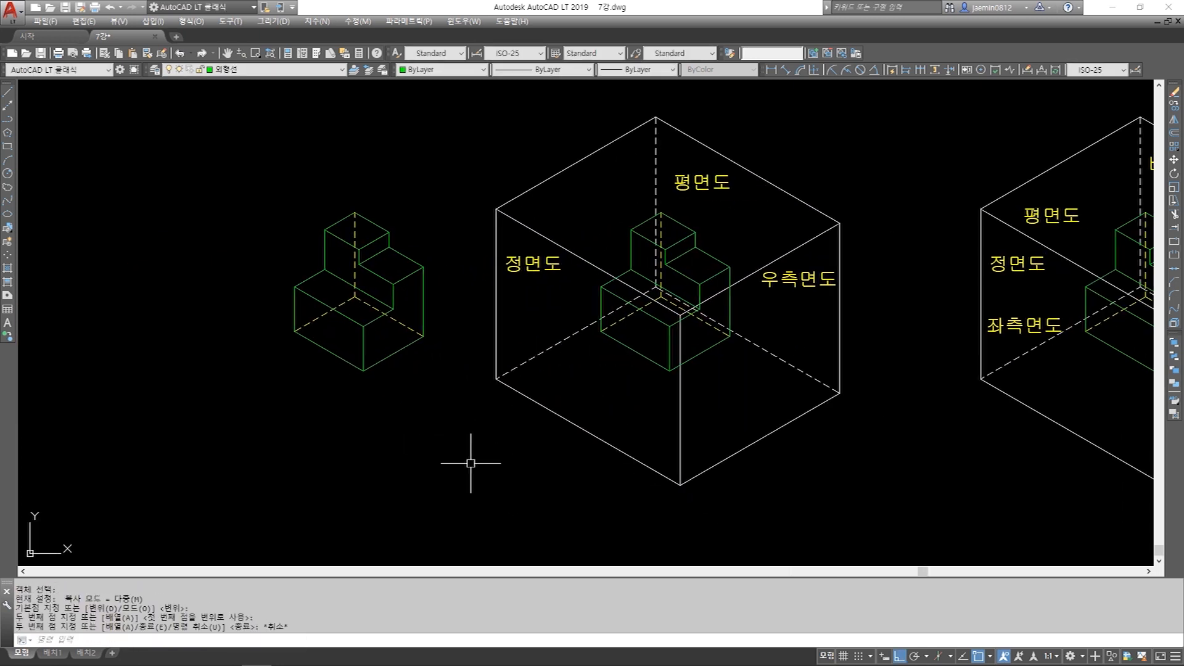
- Highlight the four edges of the original box's 정면도 face
{"action": "left_click", "coordinate": [496, 312]}
{"action": "left_click", "coordinate": [574, 254]}
{"action": "left_click", "coordinate": [589, 432]}
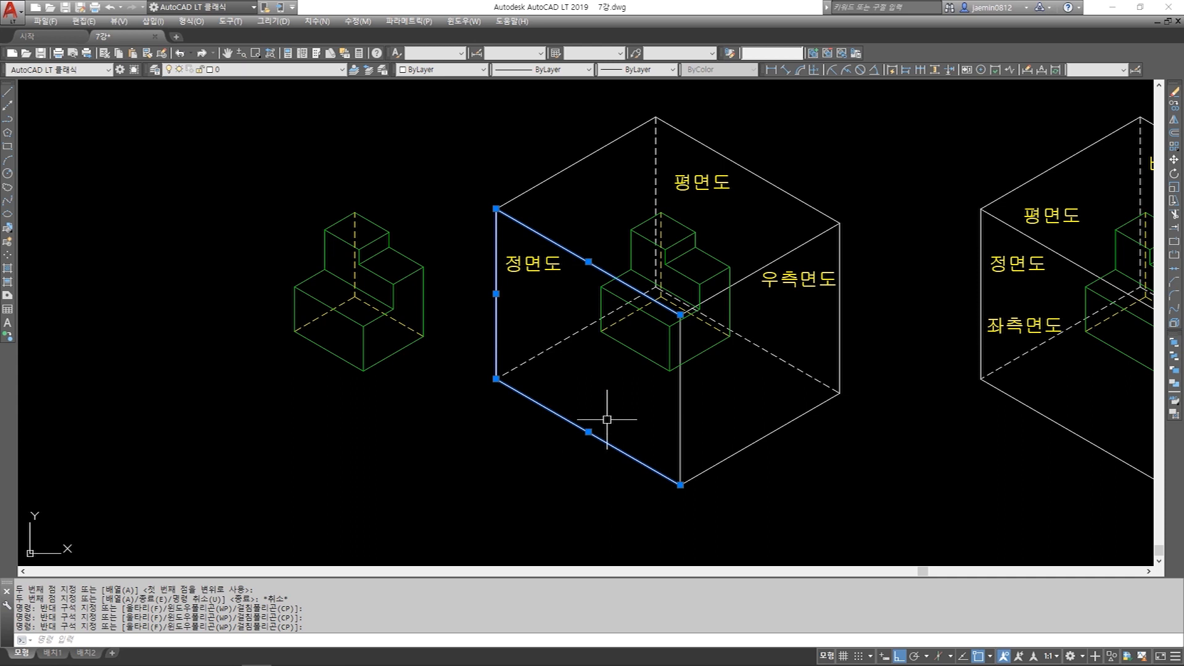
{"action": "left_click", "coordinate": [680, 407]}
{"action": "left_click", "coordinate": [566, 416]}
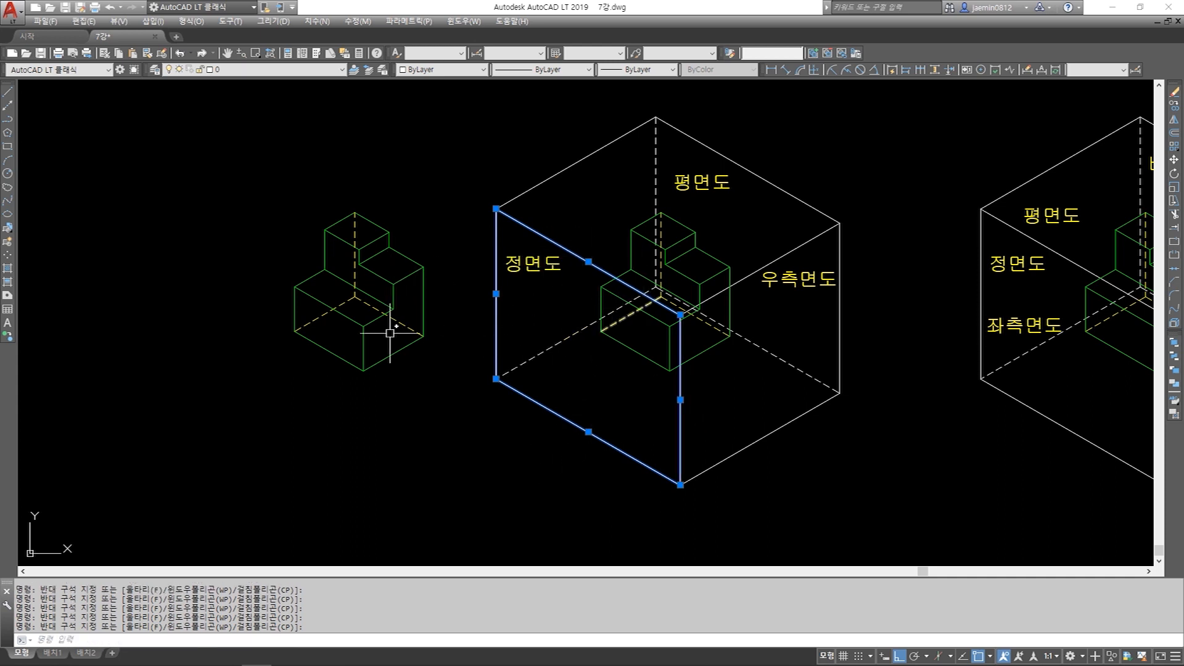
{"action": "middle_click_drag", "start_coordinate": [398, 403], "coordinate": [398, 419]}
{"action": "key", "text": "Escape"}
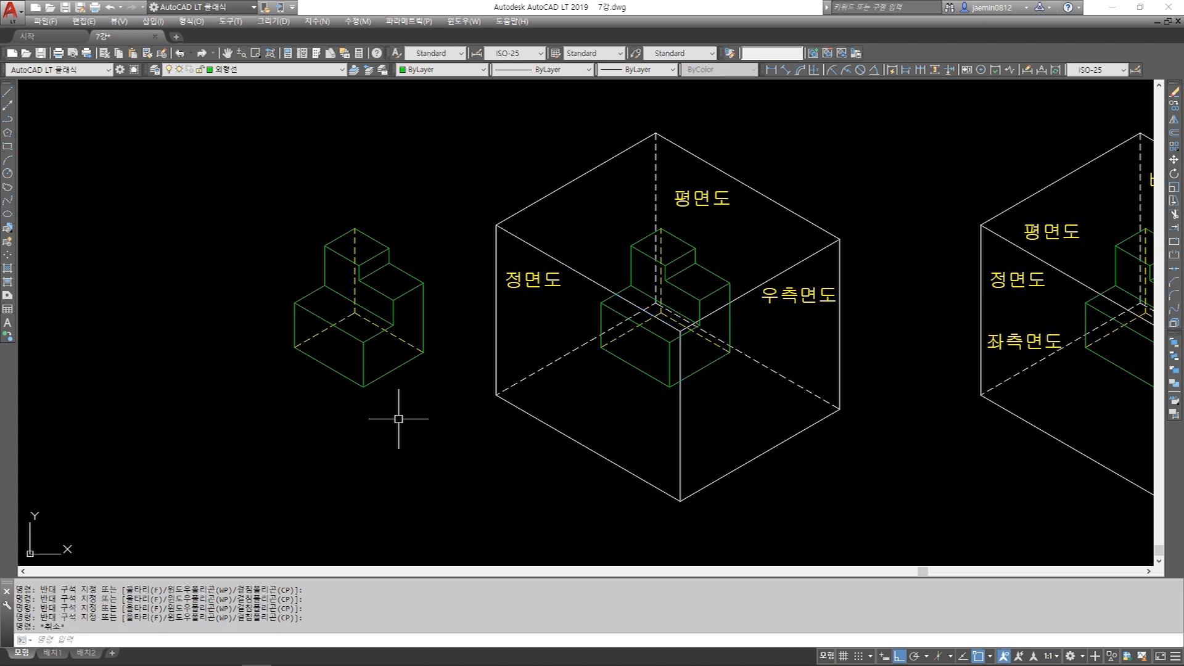
- Hatch the copied figure's front-facing faces with the SOLID pattern in 선홍색
{"action": "key", "text": "Return"}
{"action": "left_click", "coordinate": [753, 244]}
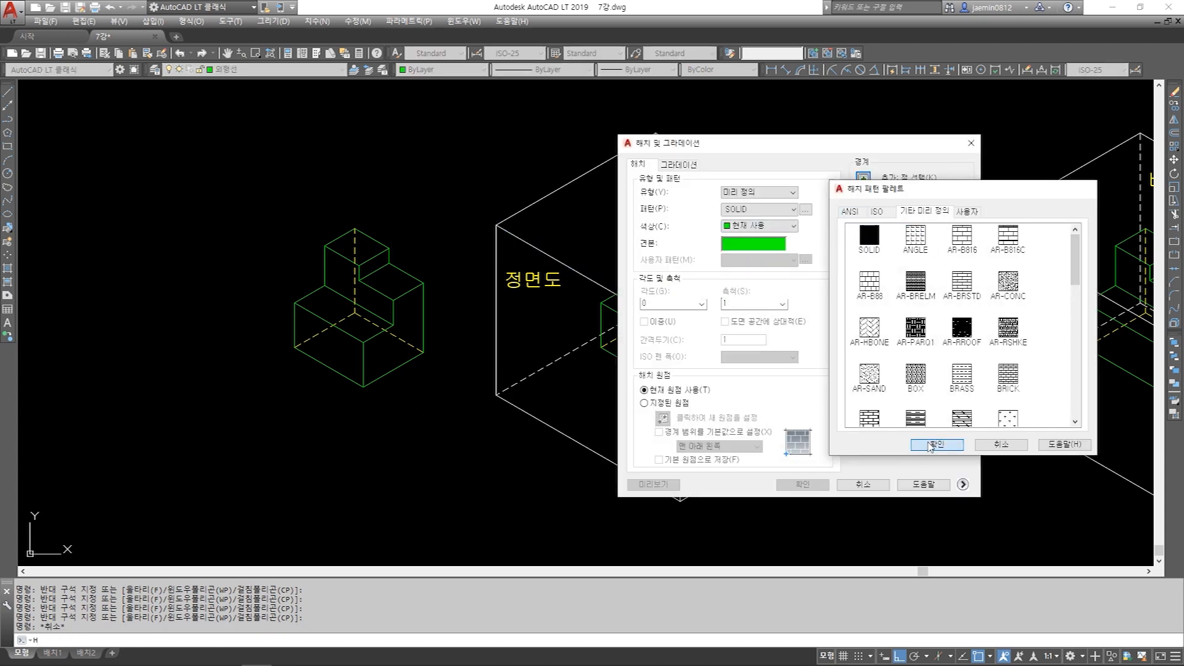
{"action": "left_click", "coordinate": [937, 444]}
{"action": "left_click", "coordinate": [863, 177]}
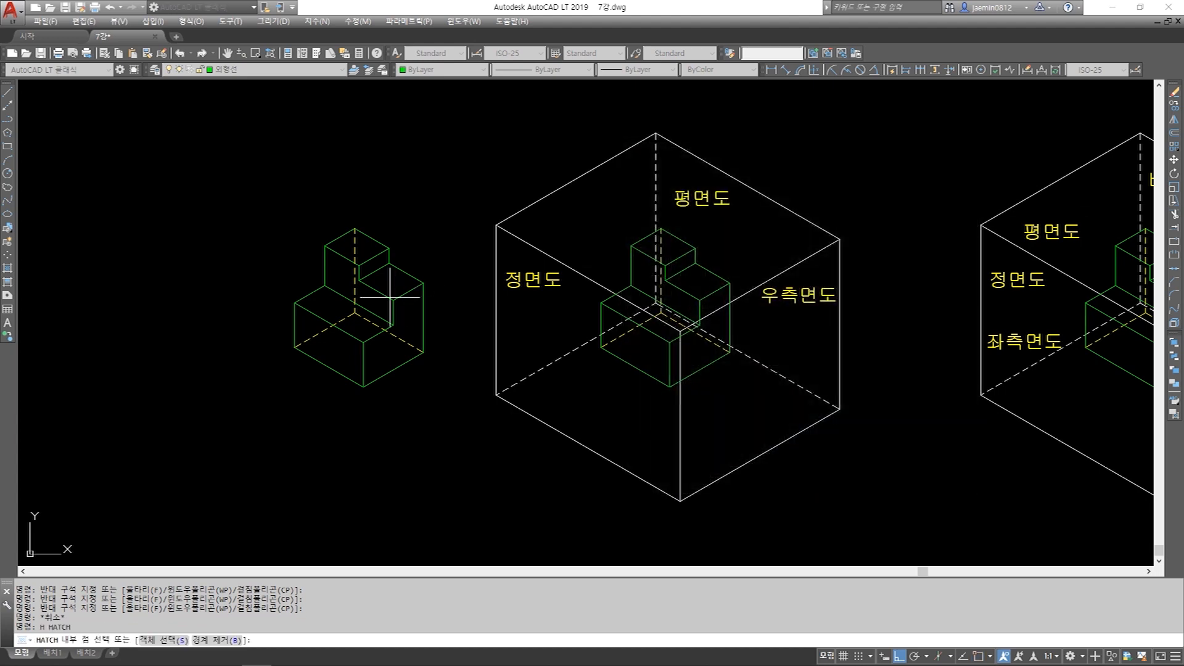
{"action": "left_click", "coordinate": [339, 275]}
{"action": "left_click", "coordinate": [373, 302]}
{"action": "left_click", "coordinate": [319, 340]}
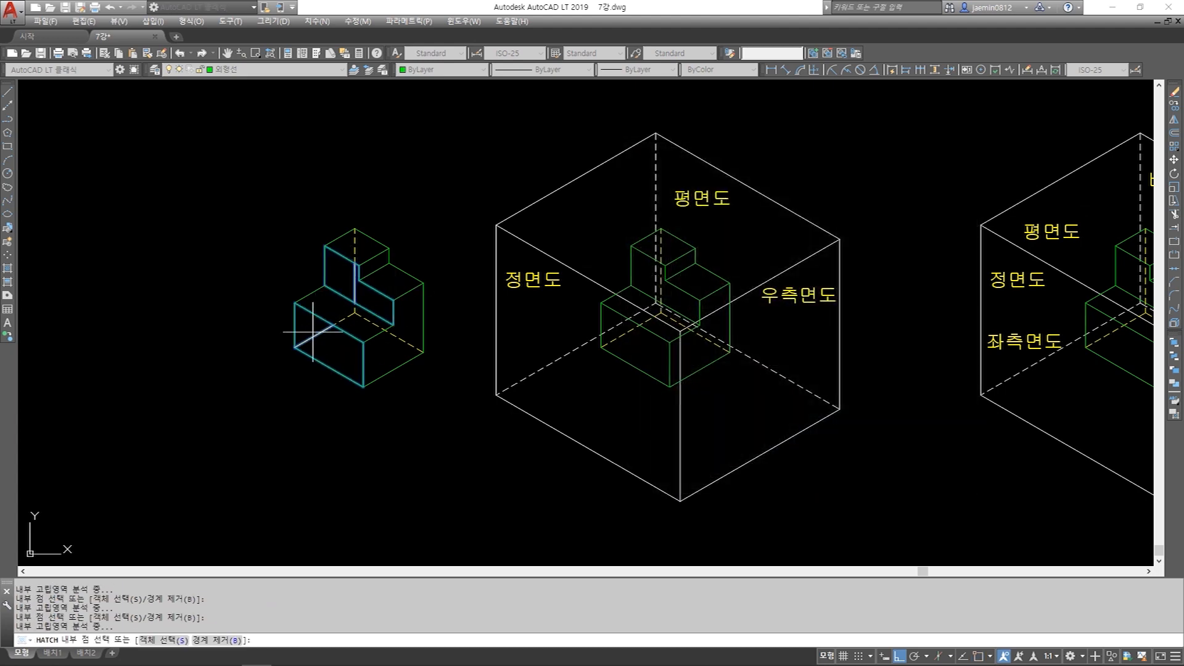
{"action": "key", "text": "Return"}
{"action": "left_click", "coordinate": [737, 246]}
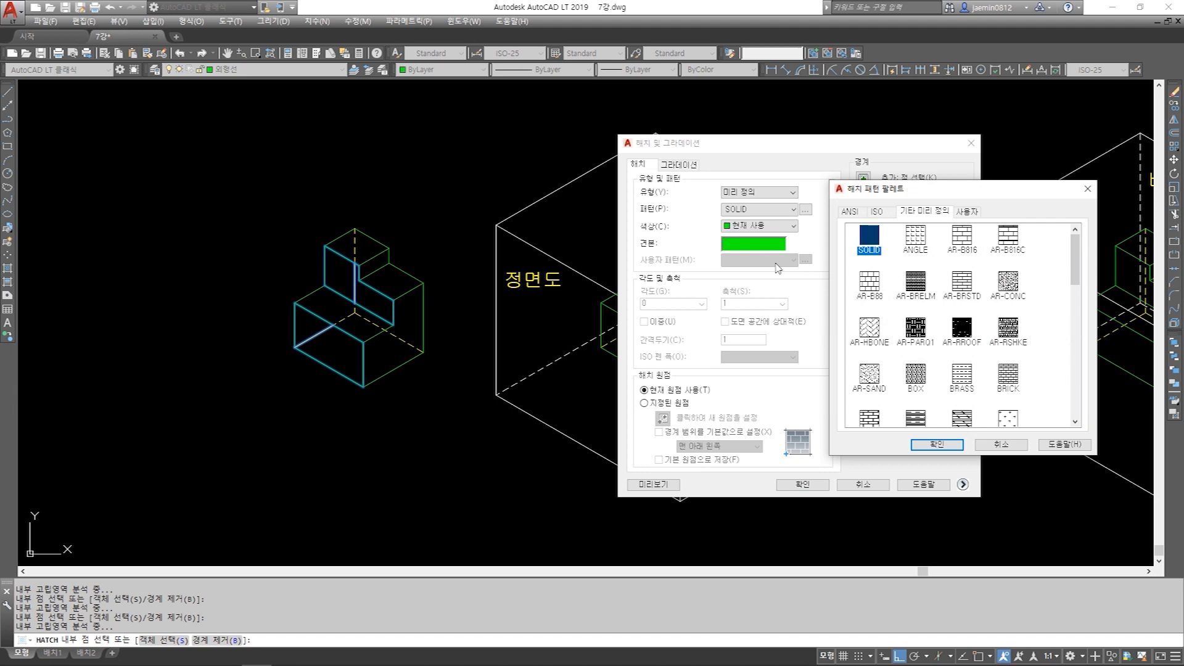
{"action": "left_click", "coordinate": [1088, 189]}
{"action": "left_click", "coordinate": [782, 226]}
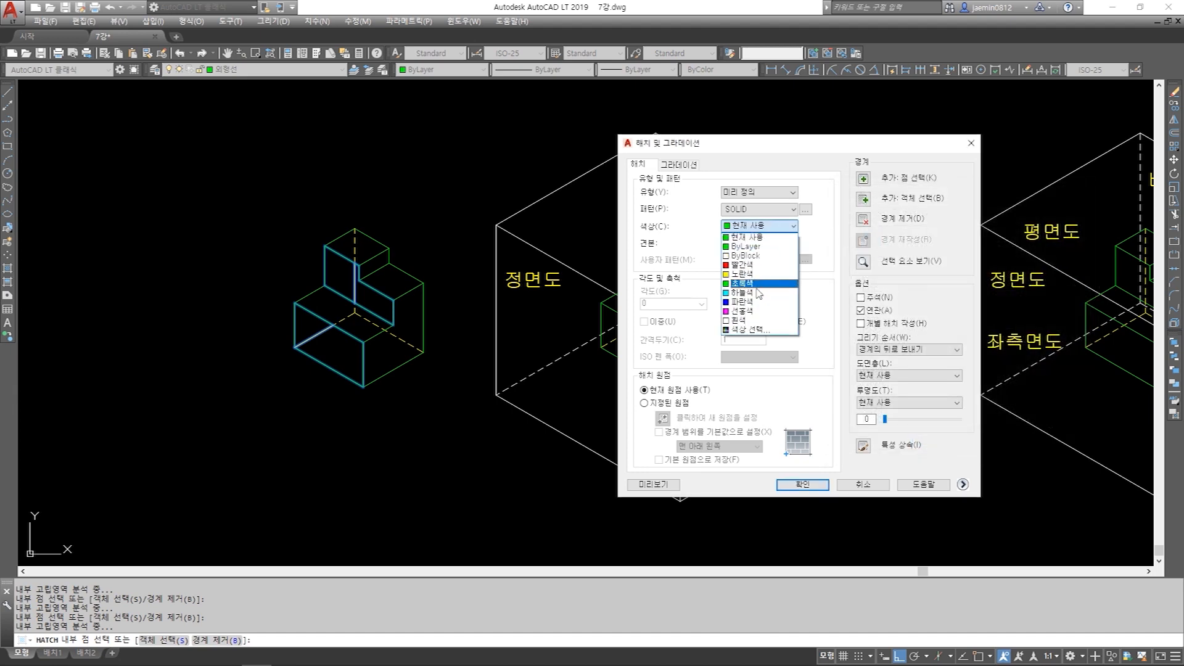
{"action": "left_click", "coordinate": [751, 311]}
{"action": "left_click", "coordinate": [800, 485]}
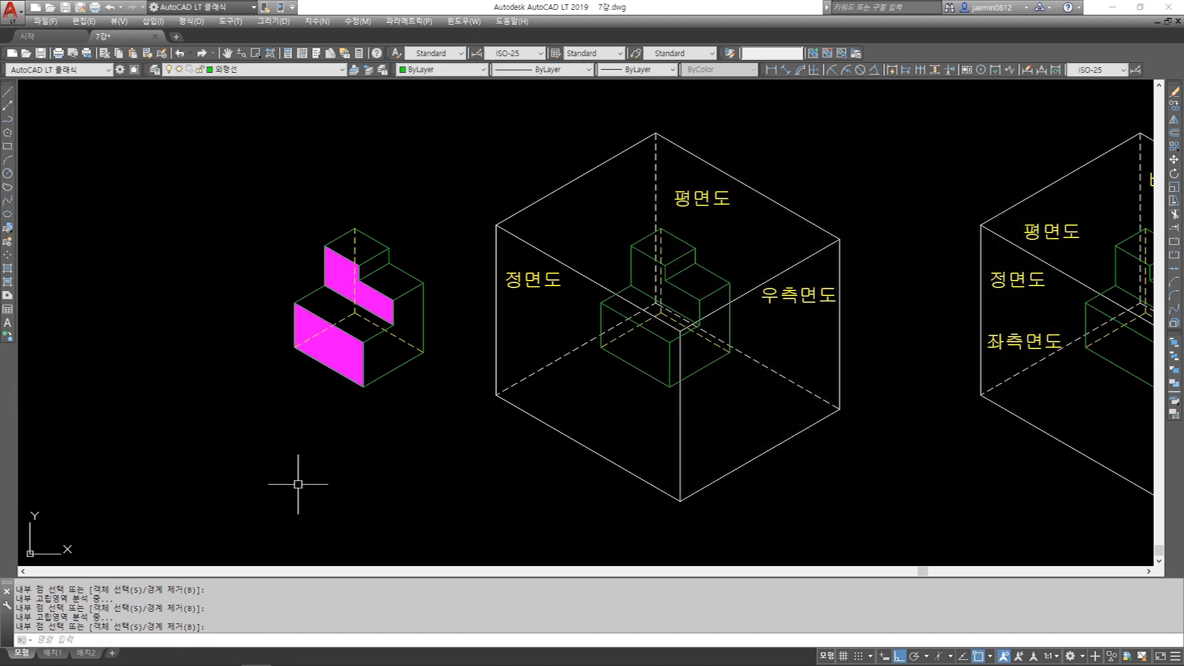
- Highlight the upper step and the right-facing face edges of the copied figure to examine its unhatched sides
{"action": "scroll", "coordinate": [303, 484], "scroll_direction": "up", "scroll_amount": 4}
{"action": "key", "text": "Escape"}
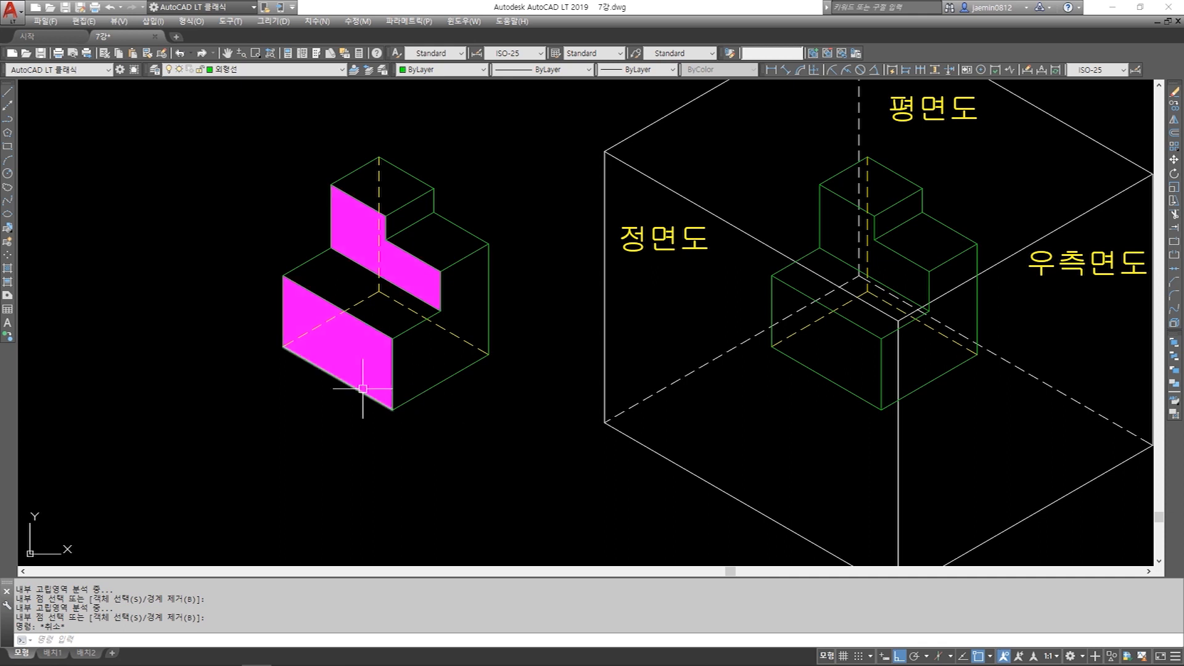
{"action": "left_click", "coordinate": [333, 136]}
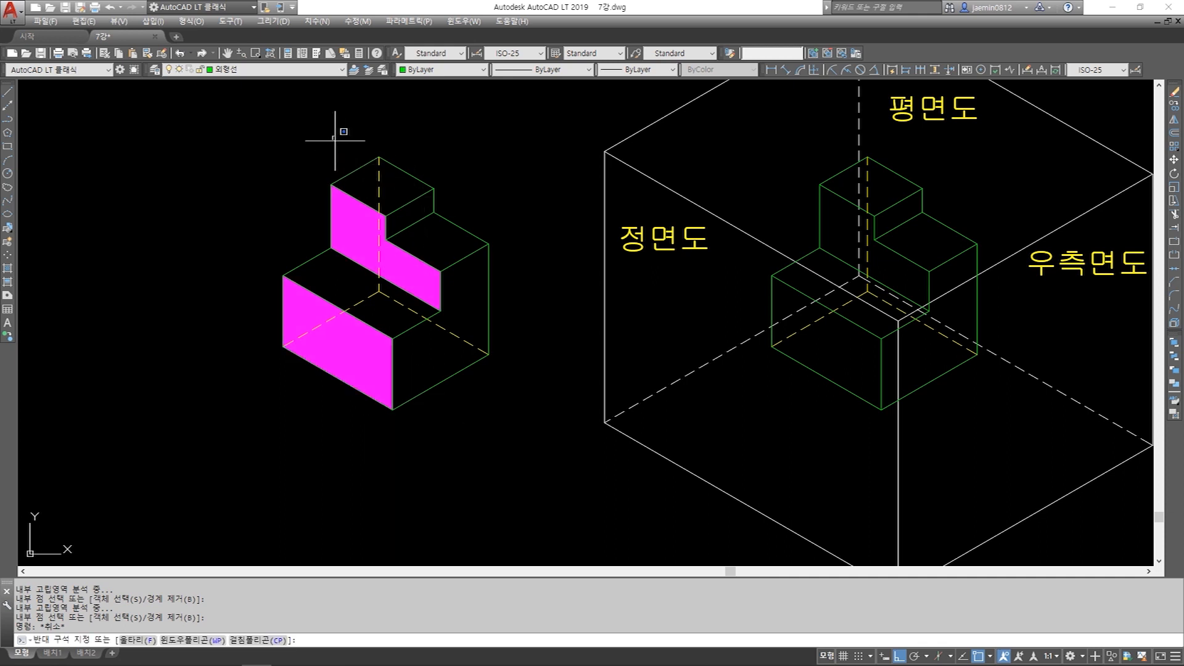
{"action": "left_click", "coordinate": [436, 216]}
{"action": "left_click", "coordinate": [328, 127]}
{"action": "left_click", "coordinate": [445, 224]}
{"action": "left_click", "coordinate": [466, 219]}
{"action": "left_click", "coordinate": [461, 239]}
{"action": "left_click", "coordinate": [465, 242]}
{"action": "left_click", "coordinate": [456, 266]}
{"action": "key", "text": "Escape"}
{"action": "left_click", "coordinate": [500, 275]}
{"action": "left_click", "coordinate": [466, 302]}
{"action": "left_click", "coordinate": [467, 273]}
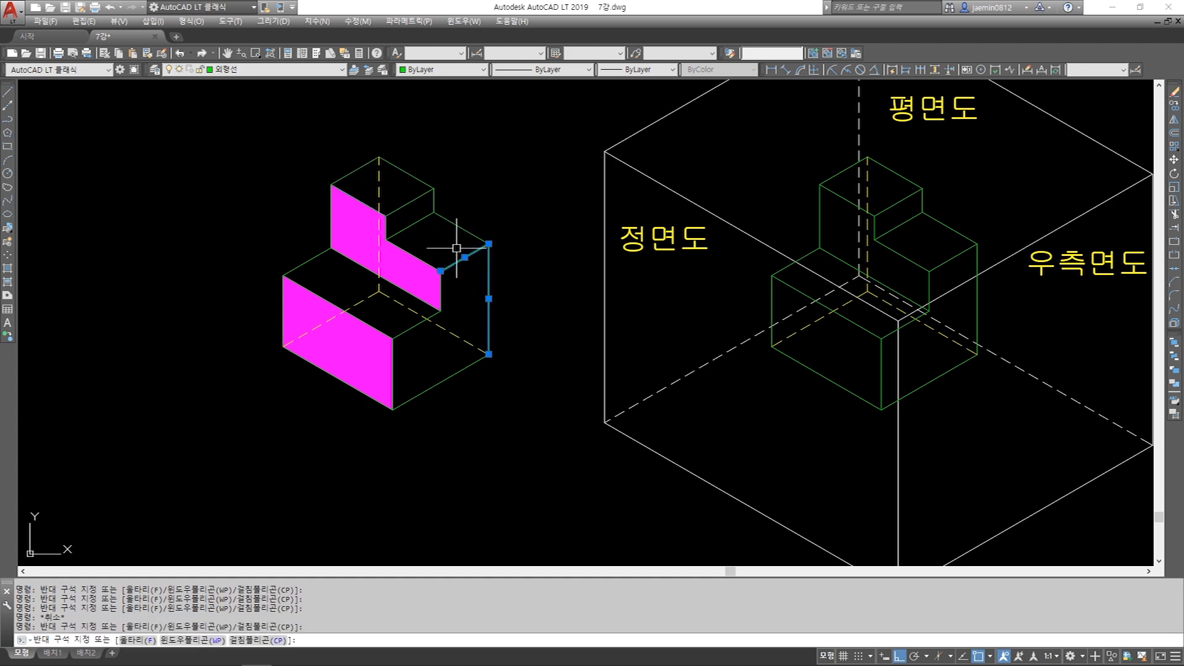
{"action": "left_click", "coordinate": [413, 319]}
{"action": "left_click", "coordinate": [410, 333]}
{"action": "left_click", "coordinate": [417, 382]}
{"action": "left_click", "coordinate": [409, 400]}
{"action": "key", "text": "Escape"}
{"action": "scroll", "coordinate": [418, 399], "scroll_direction": "down", "scroll_amount": 2}
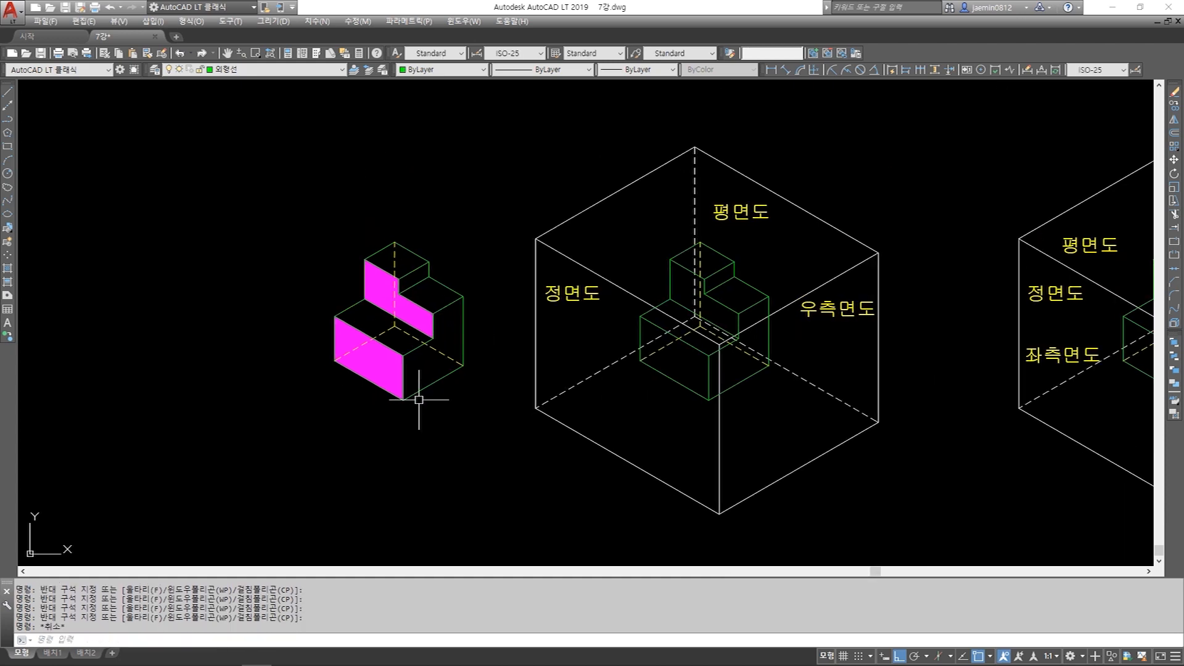
- Copy the magenta hatch onto the stepped figure inside the box, from apex to apex
{"action": "type", "text": "cc"}
{"action": "key", "text": "Return"}
{"action": "left_click", "coordinate": [377, 287]}
{"action": "left_click", "coordinate": [376, 346]}
{"action": "key", "text": "Return"}
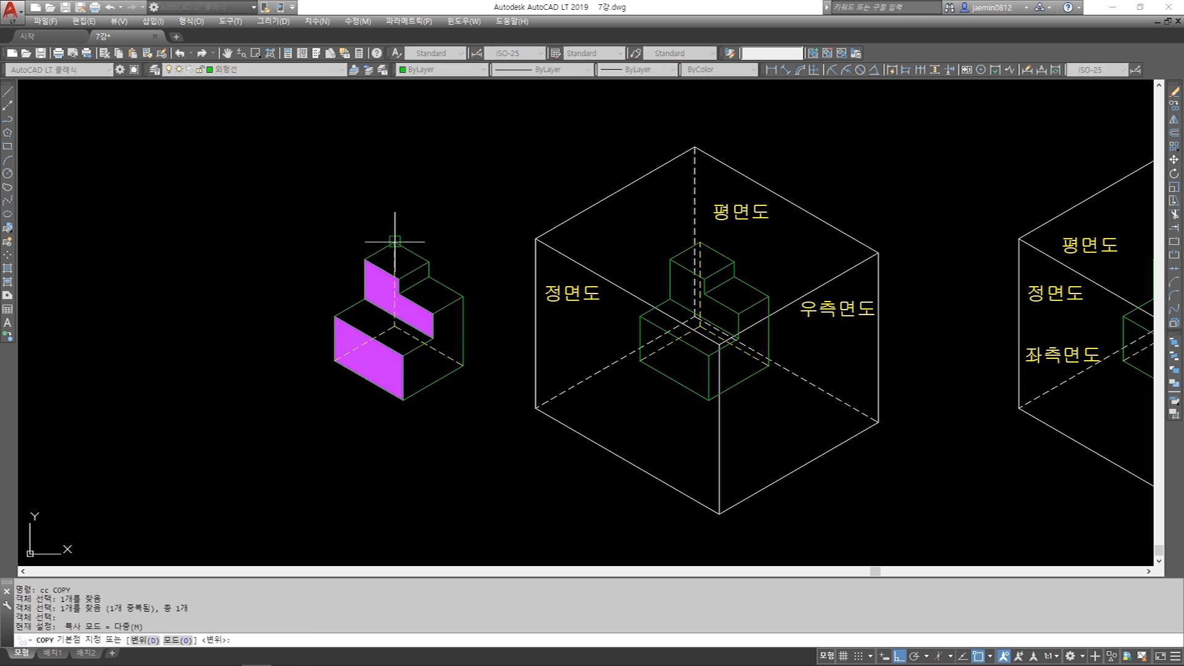
{"action": "left_click", "coordinate": [394, 242]}
{"action": "left_click", "coordinate": [700, 242]}
{"action": "key", "text": "Escape"}
{"action": "mouse_move", "coordinate": [519, 507]}
{"action": "middle_mouse_down"}
{"action": "mouse_move", "coordinate": [520, 483]}
{"action": "mouse_move", "coordinate": [546, 493]}
{"action": "mouse_move", "coordinate": [550, 433]}
{"action": "middle_mouse_up"}
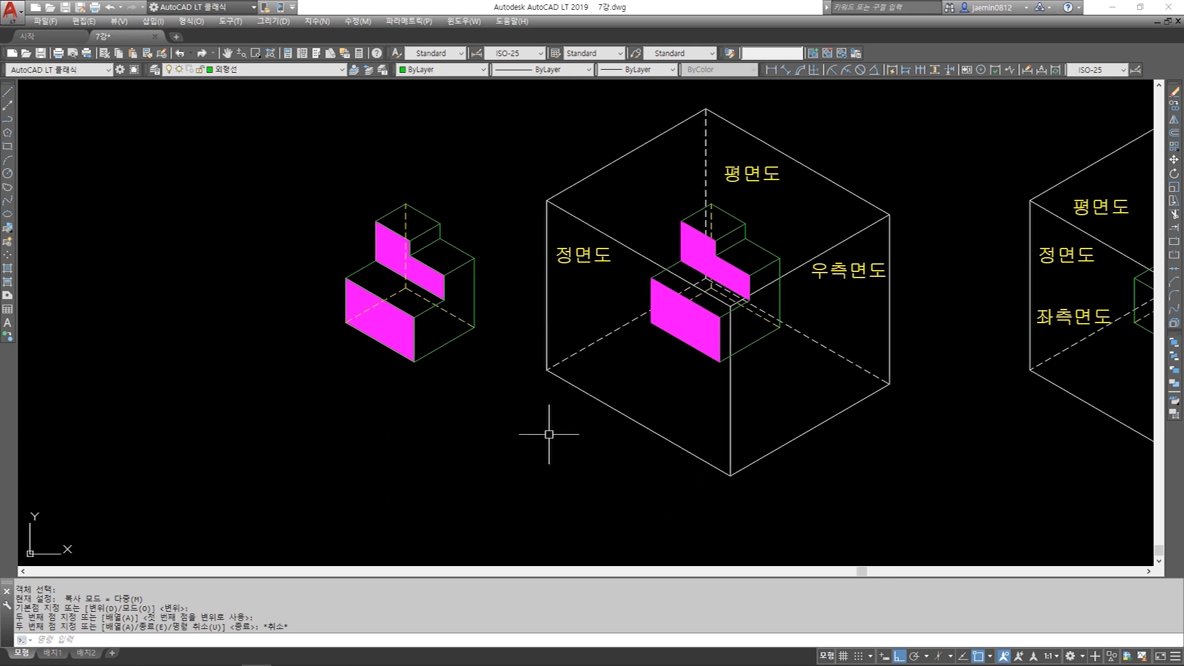
{"action": "middle_click_drag", "start_coordinate": [549, 435], "coordinate": [599, 420]}
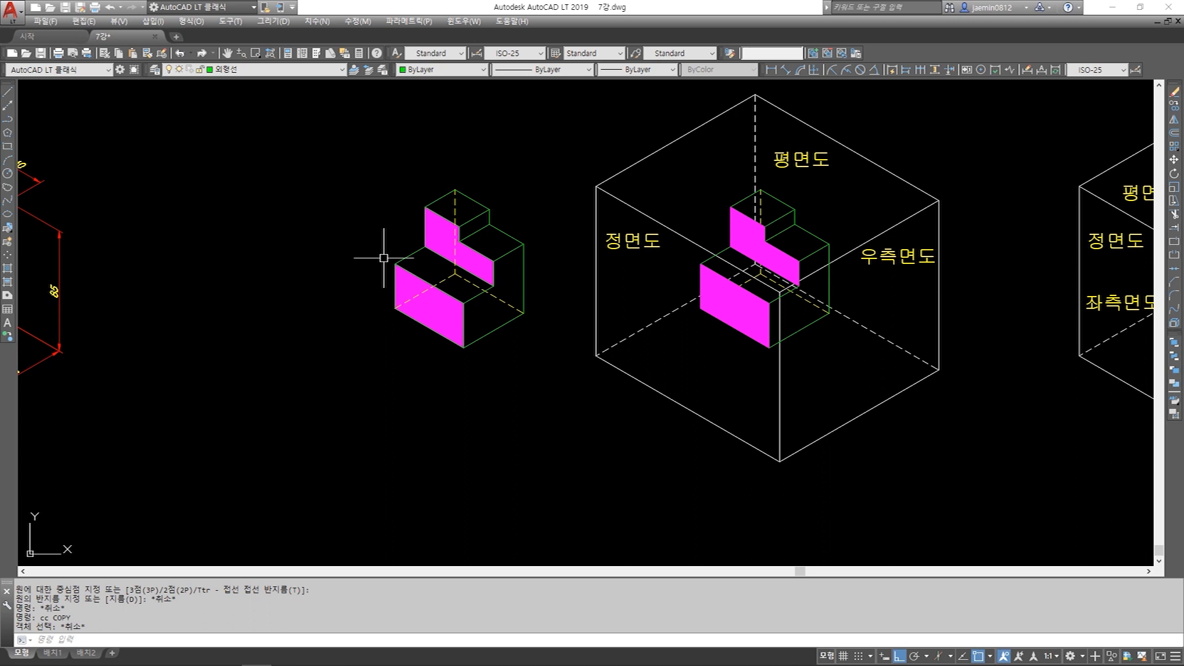
- Copy the outlines of the standalone figure's two front-facing faces to the empty space on its left
{"action": "type", "text": "cc"}
{"action": "key", "text": "Return"}
{"action": "left_click", "coordinate": [379, 254]}
{"action": "left_click", "coordinate": [470, 364]}
{"action": "left_click", "coordinate": [412, 196]}
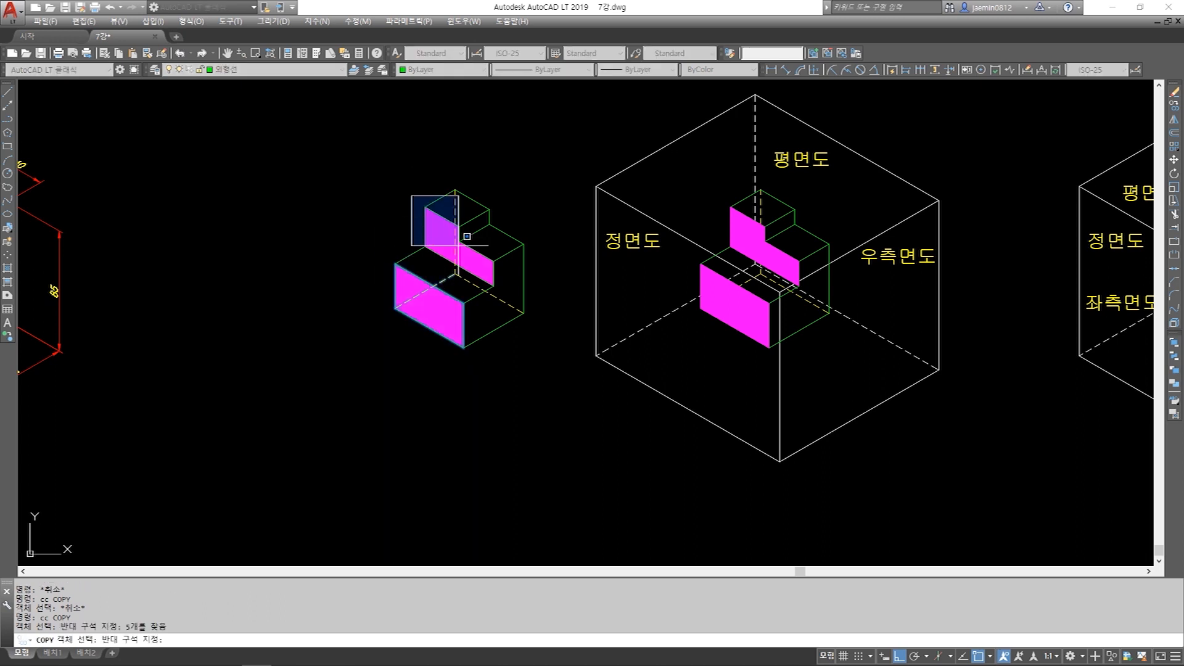
{"action": "left_click", "coordinate": [497, 301]}
{"action": "key", "text": "Return"}
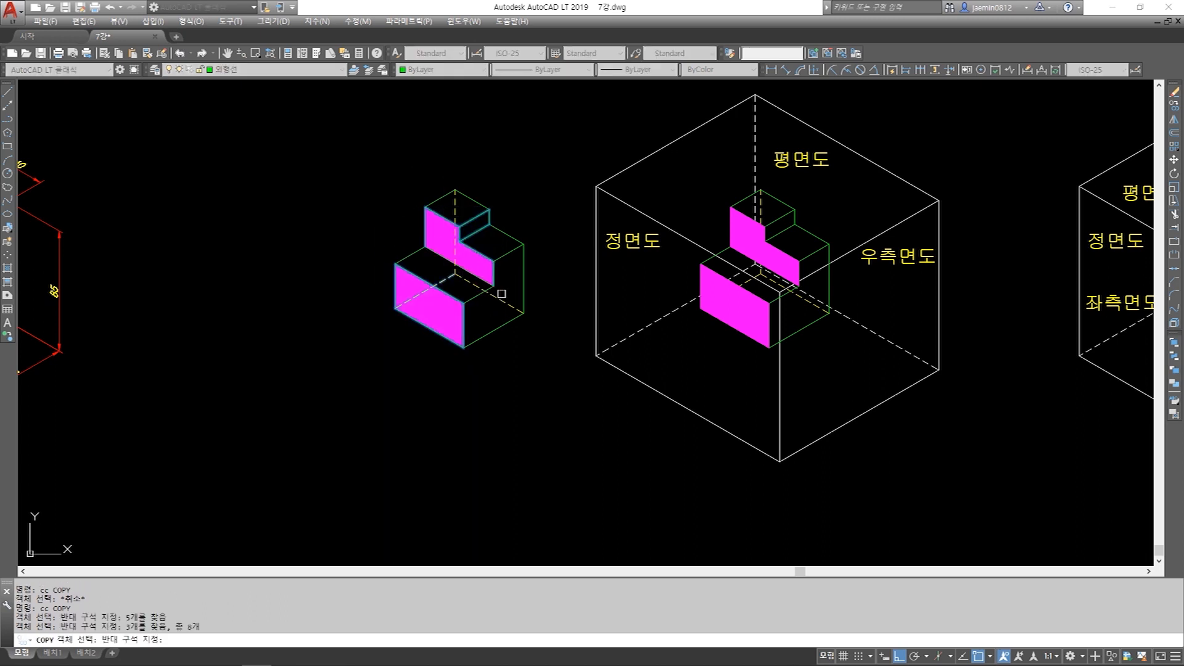
{"action": "left_click", "coordinate": [472, 234]}
{"action": "left_click", "coordinate": [342, 234]}
{"action": "key", "text": "Escape"}
{"action": "key", "text": "e"}
{"action": "key", "text": "space"}
{"action": "key", "text": "Escape"}
{"action": "key", "text": "Escape"}
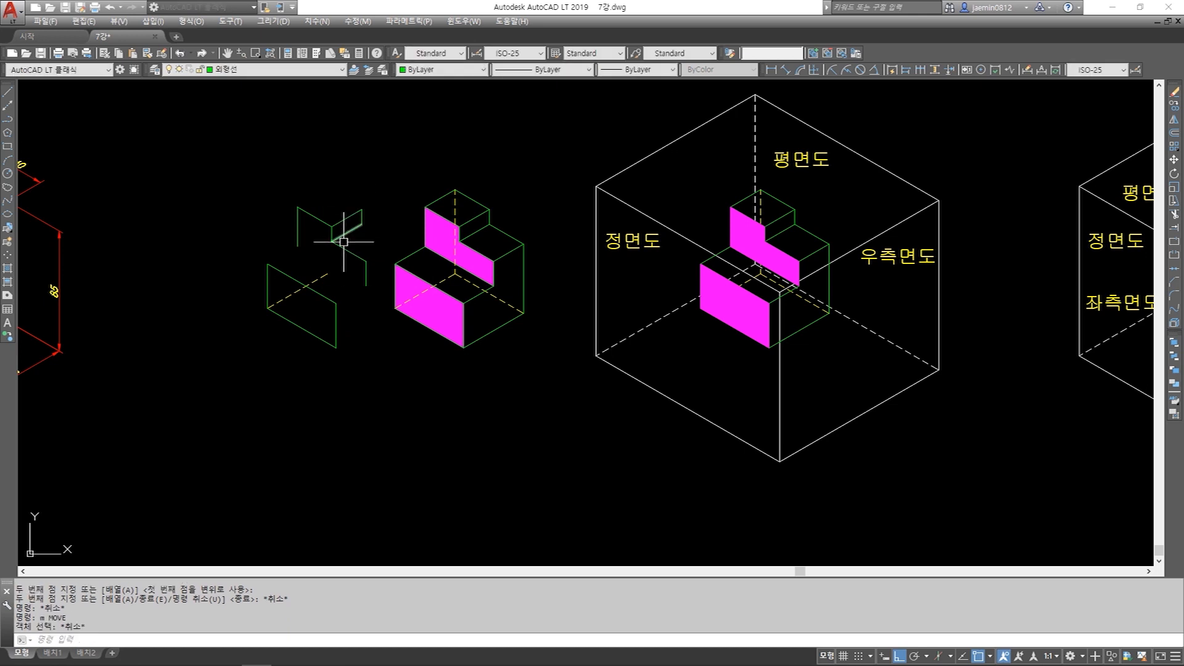
- Erase the leftover dashed line and the step's side edges from the copied face outlines
{"action": "type", "text": "e"}
{"action": "left_click", "coordinate": [327, 276]}
{"action": "key", "text": "space"}
{"action": "key", "text": "Escape"}
{"action": "type", "text": "e"}
{"action": "left_click", "coordinate": [373, 192]}
{"action": "left_click", "coordinate": [357, 230]}
{"action": "key", "text": "space"}
{"action": "key", "text": "Escape"}
- Move the upper face outline onto the upper edge of the lower one to form a single front-view shape
{"action": "type", "text": "m"}
{"action": "left_click", "coordinate": [374, 184]}
{"action": "left_click", "coordinate": [296, 266]}
{"action": "key", "text": "space"}
{"action": "left_click", "coordinate": [297, 246]}
{"action": "left_click", "coordinate": [267, 263]}
{"action": "key", "text": "Escape"}
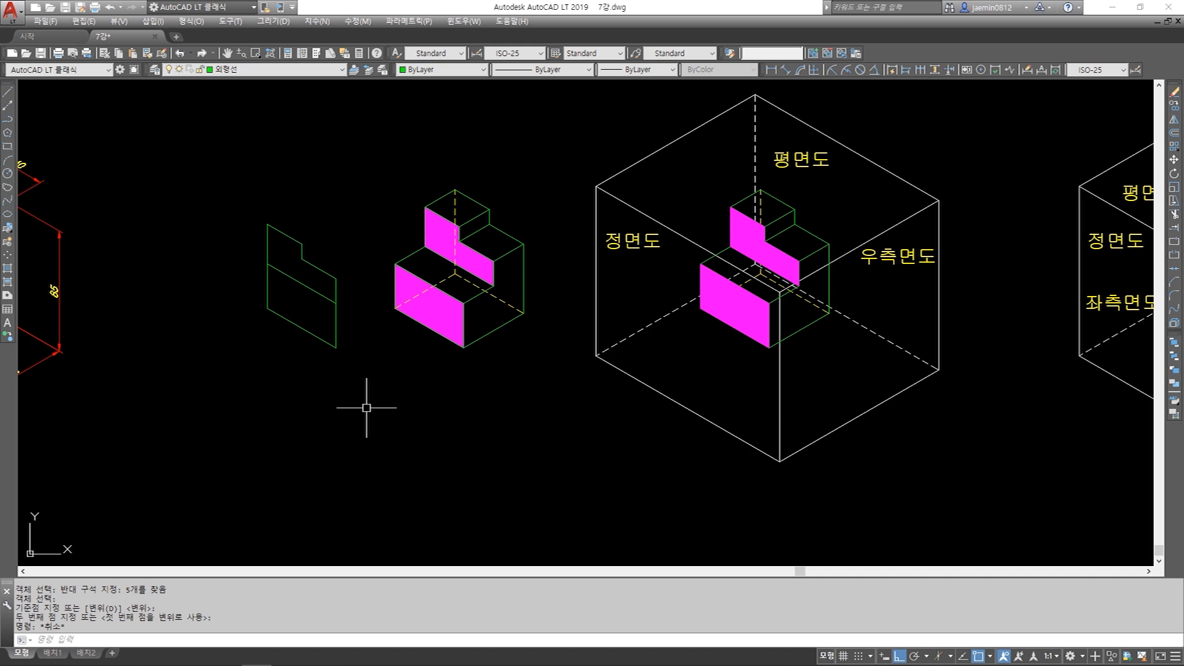
- Move the joined front-view outline with Ortho off to the space below, between the standalone figure and the box
{"action": "middle_click_drag", "start_coordinate": [366, 408], "coordinate": [437, 407]}
{"action": "key", "text": "Escape"}
{"action": "type", "text": "m"}
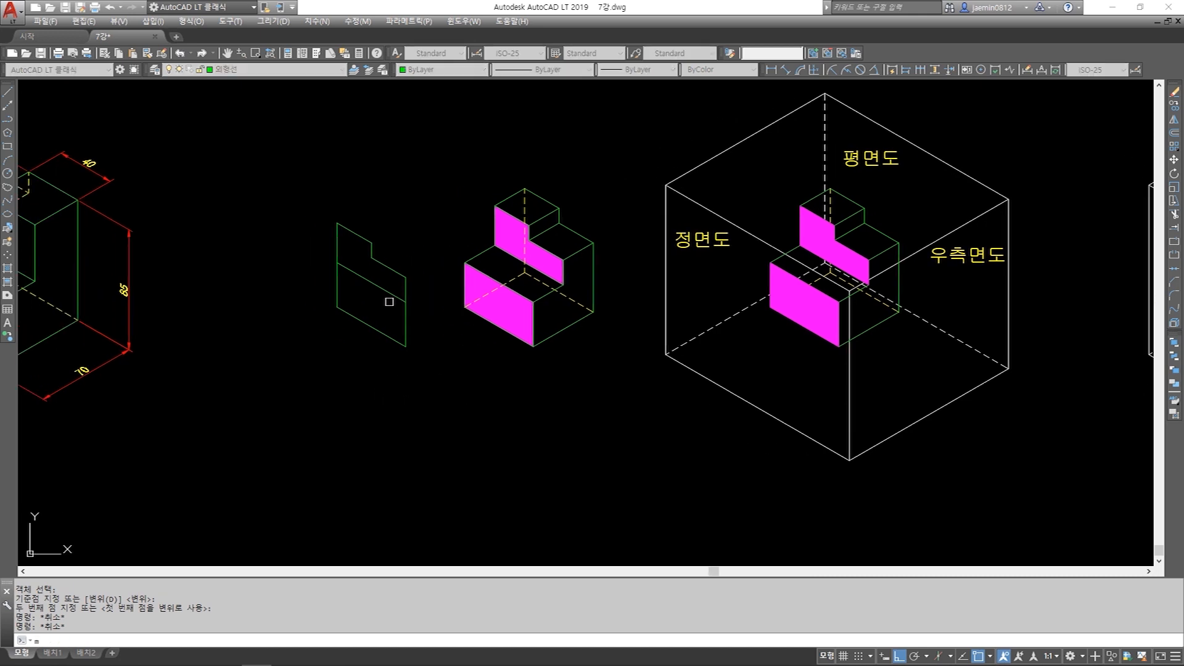
{"action": "left_click", "coordinate": [406, 188]}
{"action": "left_click", "coordinate": [297, 375]}
{"action": "key", "text": "space"}
{"action": "left_click", "coordinate": [367, 296]}
{"action": "key", "text": "F8"}
{"action": "middle_click_drag", "start_coordinate": [525, 403], "coordinate": [398, 361]}
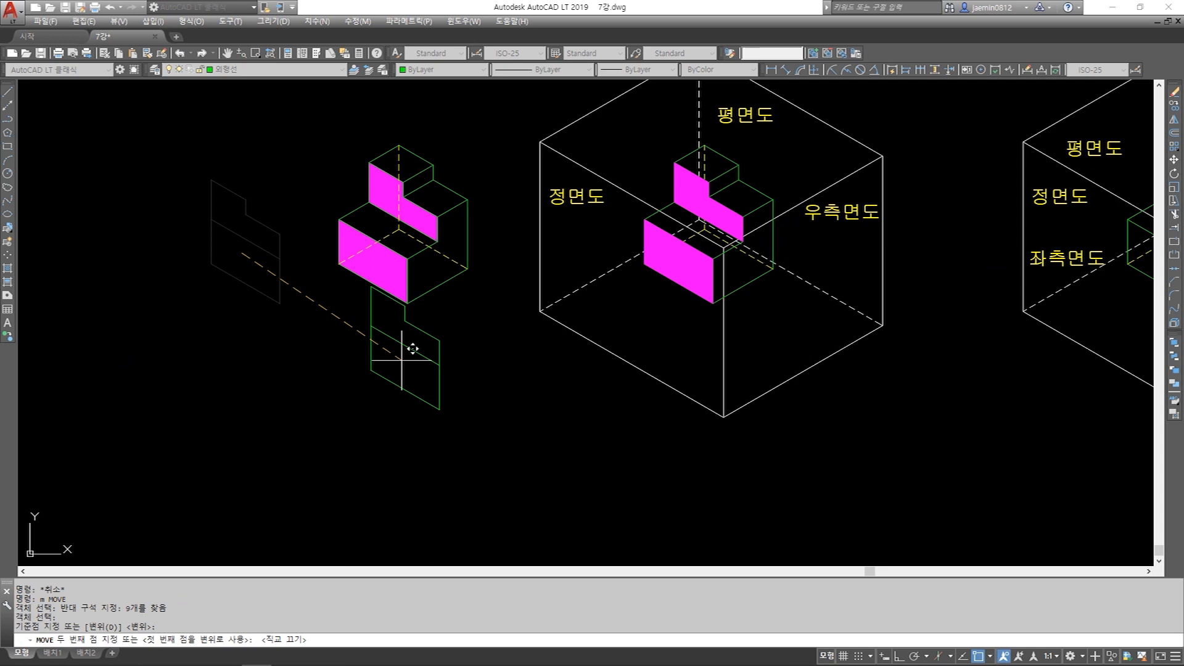
{"action": "left_click", "coordinate": [546, 388]}
{"action": "key", "text": "Escape"}
{"action": "middle_click_drag", "start_coordinate": [685, 462], "coordinate": [656, 476]}
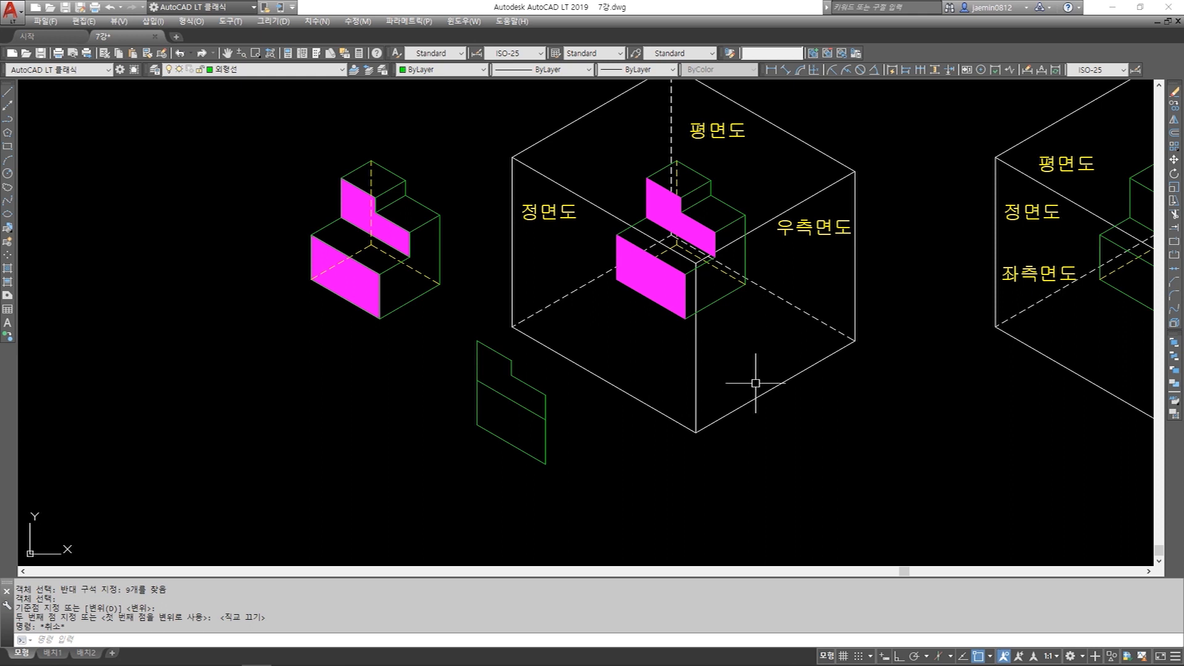
- Highlight the edges of the original box's 우측면도 face
{"action": "left_click", "coordinate": [786, 213]}
{"action": "left_click", "coordinate": [855, 205]}
{"action": "left_click", "coordinate": [802, 380]}
{"action": "left_click", "coordinate": [784, 374]}
{"action": "left_click", "coordinate": [714, 353]}
{"action": "key", "text": "Escape"}
- Move the standalone hatched figure further left, away from the box
{"action": "middle_click_drag", "start_coordinate": [528, 323], "coordinate": [572, 372]}
{"action": "type", "text": "m"}
{"action": "key", "text": "Return"}
{"action": "left_click", "coordinate": [313, 164]}
{"action": "left_click", "coordinate": [494, 370]}
{"action": "key", "text": "Return"}
{"action": "left_click", "coordinate": [386, 412]}
{"action": "left_click", "coordinate": [320, 412]}
{"action": "key", "text": "Escape"}
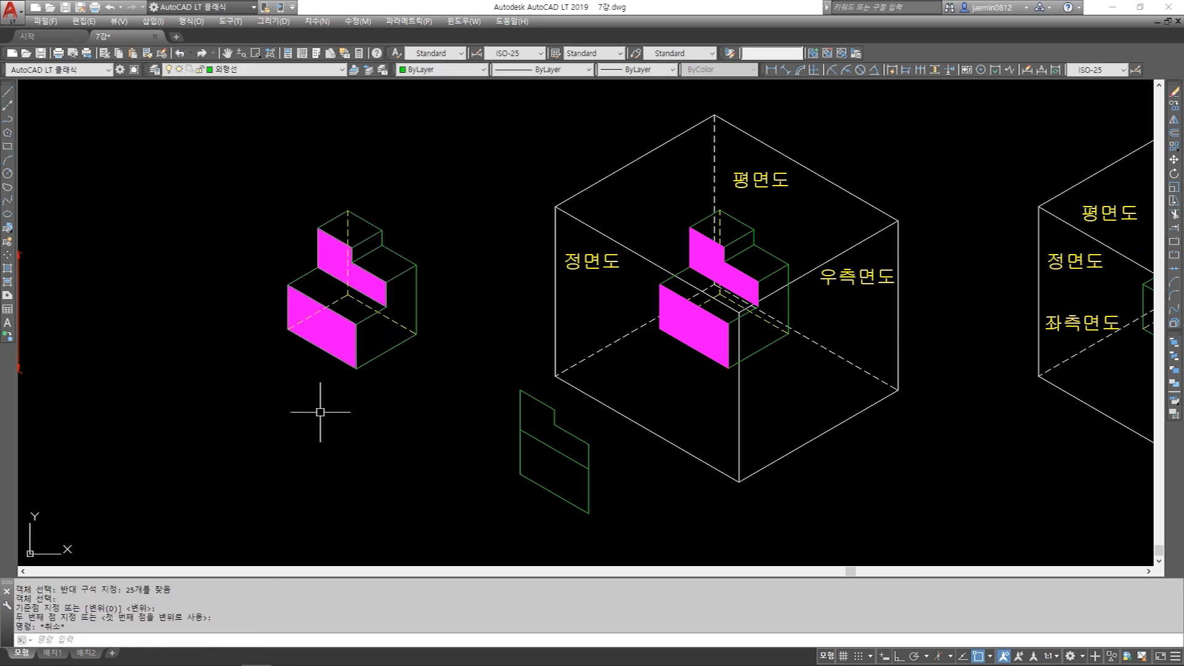
- Hatch the standalone figure's right-facing faces with the SOLID pattern in 파란색
{"action": "type", "text": "h"}
{"action": "key", "text": "Return"}
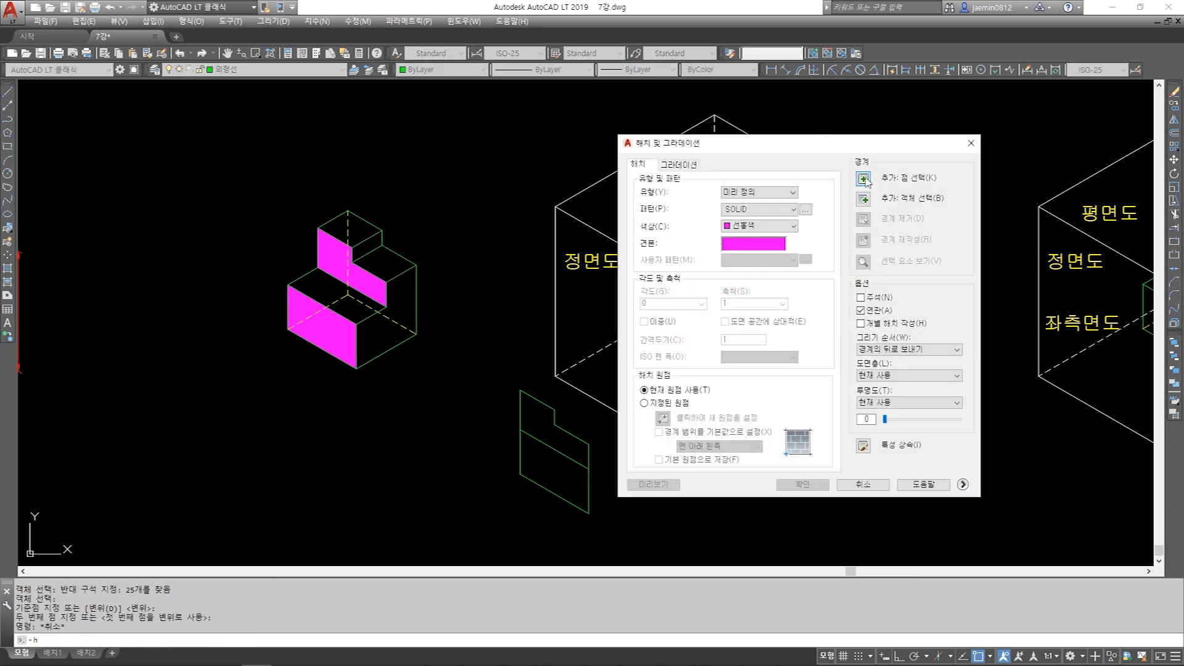
{"action": "left_click", "coordinate": [839, 172]}
{"action": "left_click", "coordinate": [390, 337]}
{"action": "left_click", "coordinate": [405, 291]}
{"action": "left_click", "coordinate": [375, 253]}
{"action": "key", "text": "Return"}
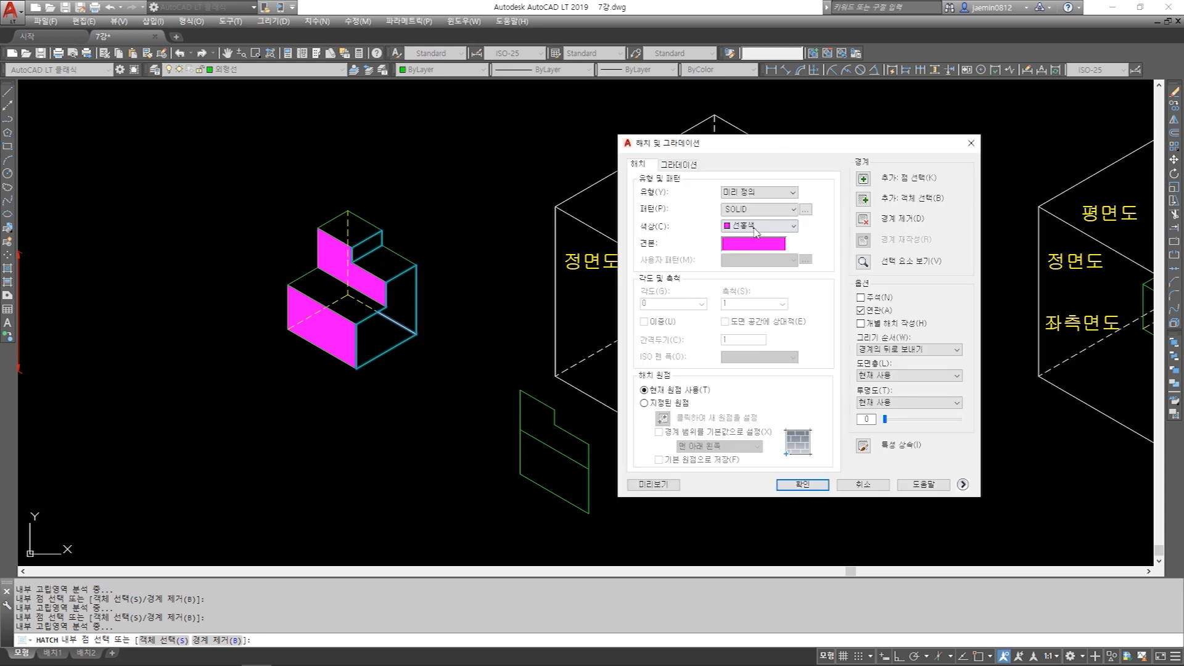
{"action": "left_click", "coordinate": [756, 227]}
{"action": "left_click", "coordinate": [750, 307]}
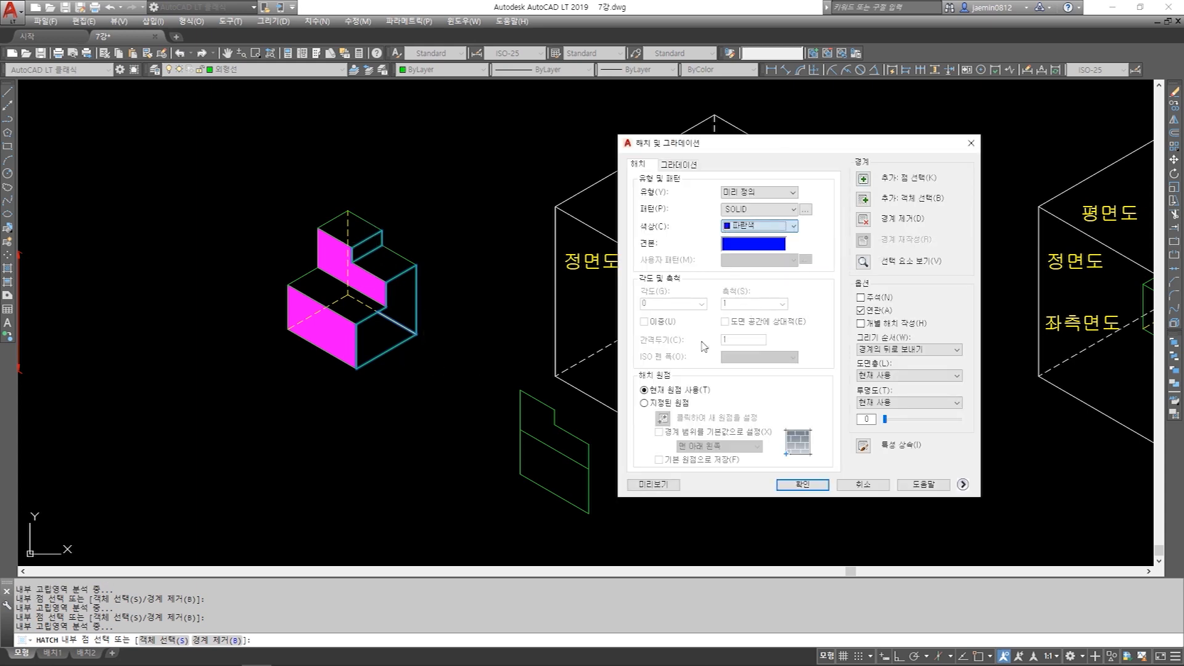
{"action": "left_click", "coordinate": [802, 483]}
{"action": "key", "text": "Escape"}
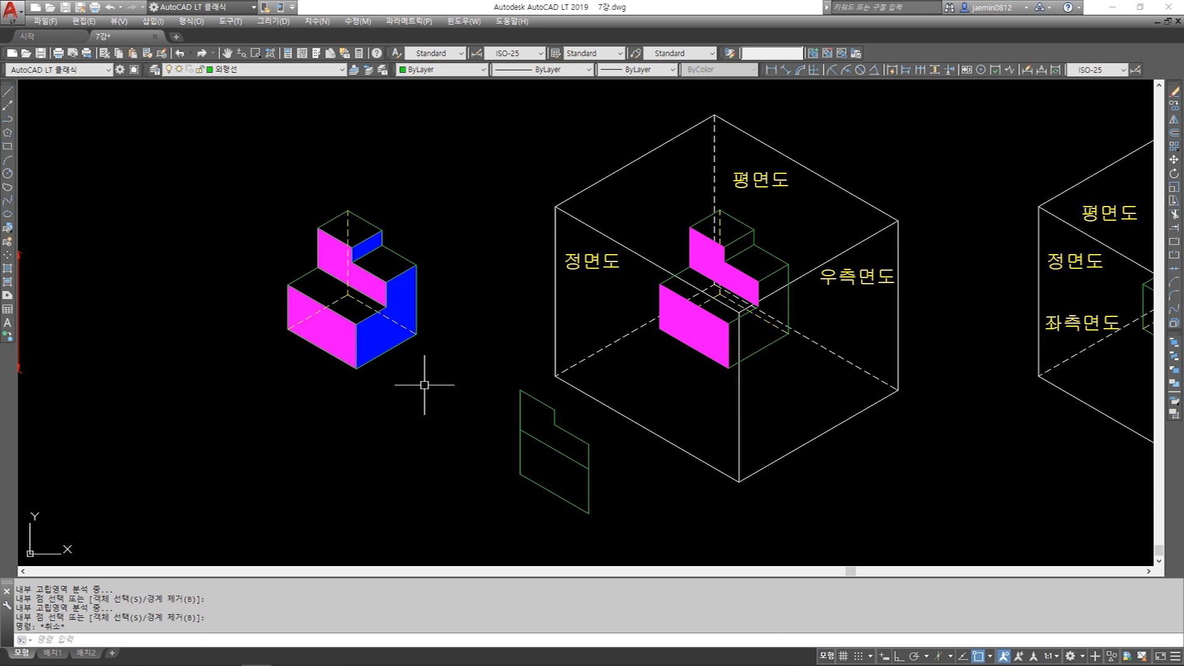
- Copy the outlines of the standalone figure's blue right-facing faces to the empty space below the box's 우측면도 face
{"action": "key", "text": "Escape"}
{"action": "type", "text": "cc"}
{"action": "key", "text": "Return"}
{"action": "left_click", "coordinate": [340, 223]}
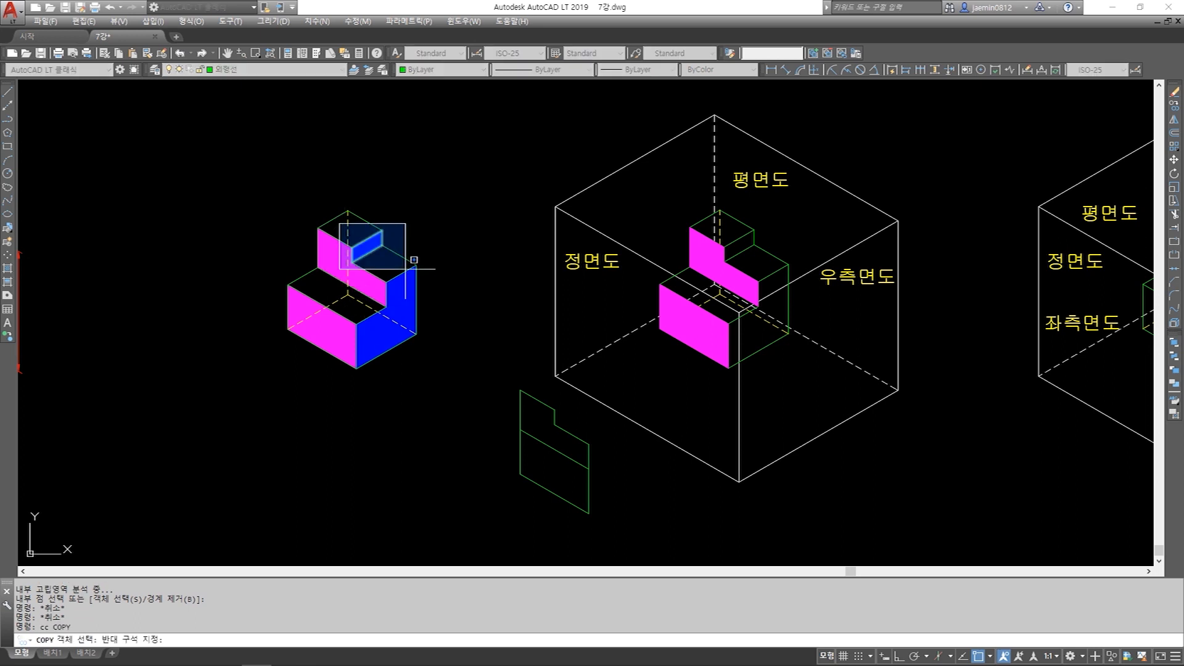
{"action": "left_click", "coordinate": [407, 269]}
{"action": "left_click", "coordinate": [309, 249]}
{"action": "left_click", "coordinate": [440, 384]}
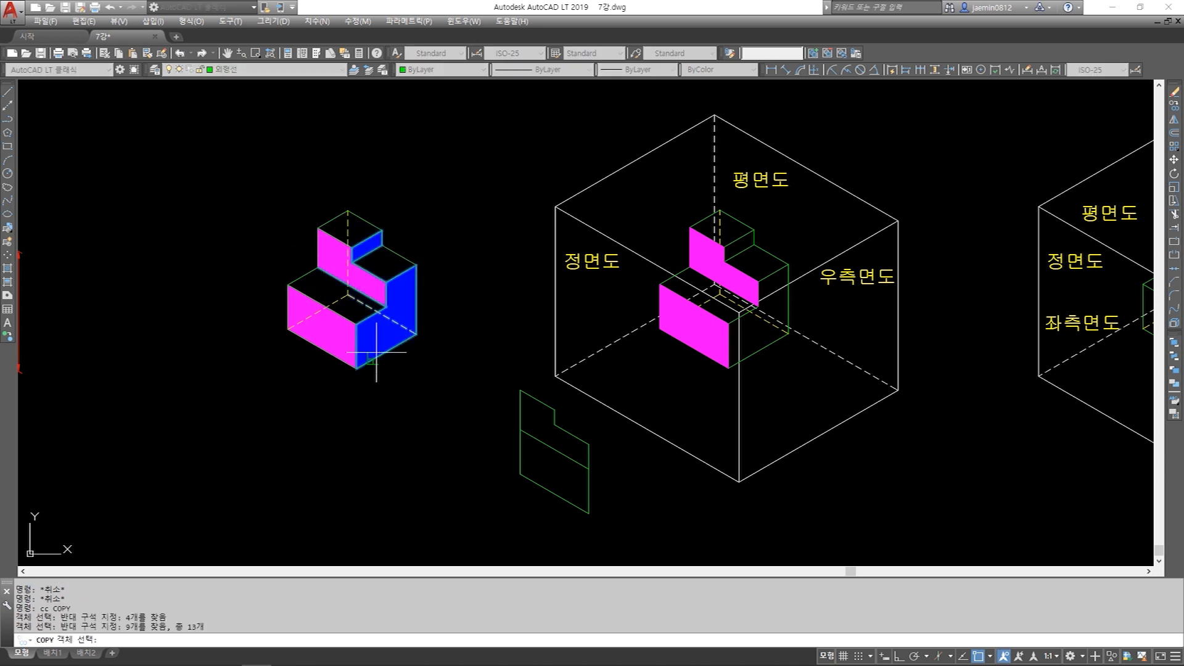
{"action": "key", "text": "Return"}
{"action": "left_click", "coordinate": [357, 369]}
{"action": "middle_click_drag", "start_coordinate": [583, 459], "coordinate": [343, 397]}
{"action": "left_click", "coordinate": [651, 473]}
{"action": "key", "text": "Escape"}
- Erase the stray edges in the copied right-facing outlines so that only the face outlines are left
{"action": "type", "text": "e"}
{"action": "left_click", "coordinate": [658, 386]}
{"action": "key", "text": "space"}
{"action": "left_click", "coordinate": [654, 396]}
{"action": "key", "text": "space"}
{"action": "left_click", "coordinate": [649, 405]}
{"action": "key", "text": "space"}
{"action": "left_click", "coordinate": [664, 377]}
{"action": "key", "text": "space"}
{"action": "key", "text": "Escape"}
- Move the small upper face outline against the large lower one to join them into the right-side view
{"action": "type", "text": "m"}
{"action": "left_click", "coordinate": [631, 312]}
{"action": "key", "text": "Escape"}
{"action": "key", "text": "Escape"}
{"action": "type", "text": "m"}
{"action": "left_click", "coordinate": [627, 284]}
{"action": "left_click", "coordinate": [677, 346]}
{"action": "key", "text": "space"}
{"action": "left_click", "coordinate": [646, 367]}
- Move the joined right-side view outline slightly closer to the box, below its 우측면도 face
{"action": "left_click", "coordinate": [680, 388]}
{"action": "left_click", "coordinate": [743, 482]}
{"action": "key", "text": "space"}
{"action": "left_click", "coordinate": [786, 484]}
{"action": "left_click", "coordinate": [761, 482]}
{"action": "key", "text": "Escape"}
- Hatch the standalone figure's three upward-facing faces with the SOLID pattern in 노란색
{"action": "mouse_move", "coordinate": [763, 501]}
{"action": "middle_mouse_down"}
{"action": "mouse_move", "coordinate": [767, 484]}
{"action": "mouse_move", "coordinate": [768, 517]}
{"action": "middle_mouse_up"}
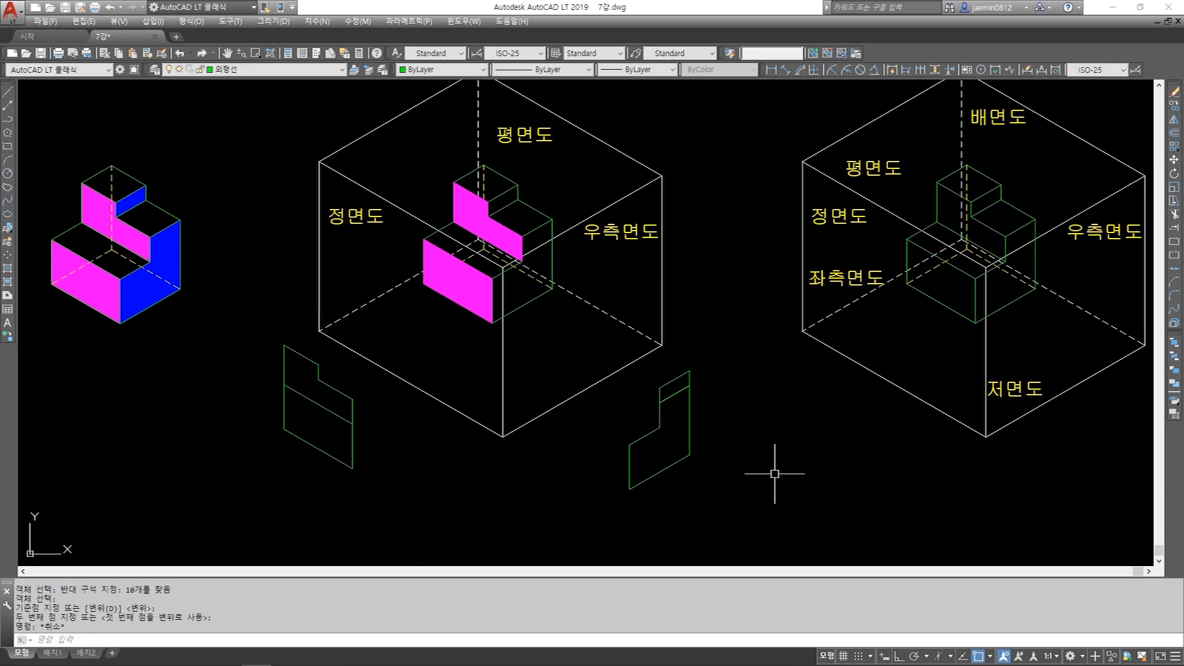
{"action": "middle_click_drag", "start_coordinate": [541, 355], "coordinate": [579, 390]}
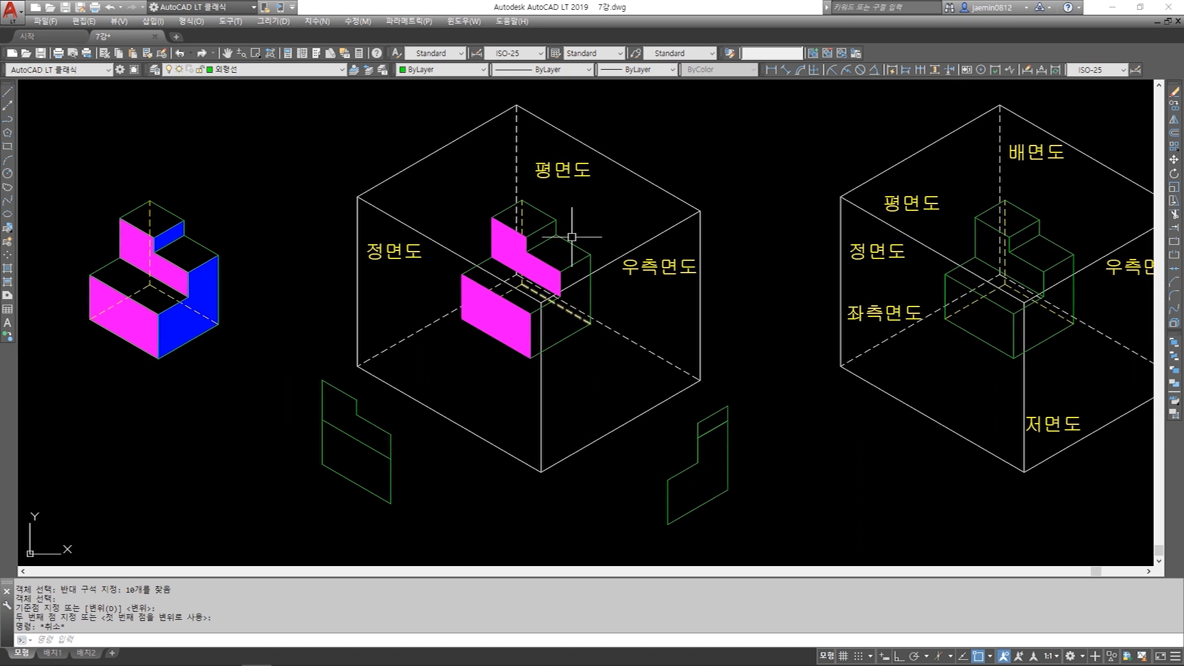
{"action": "middle_click_drag", "start_coordinate": [374, 245], "coordinate": [425, 246]}
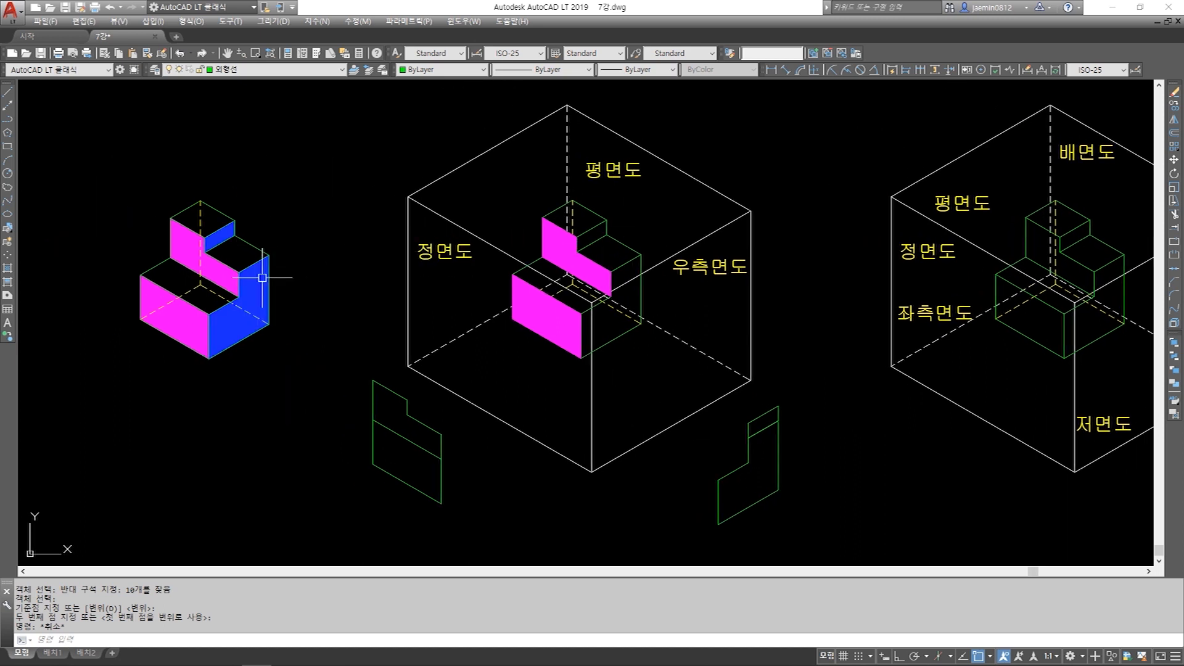
{"action": "middle_click_drag", "start_coordinate": [314, 279], "coordinate": [397, 288]}
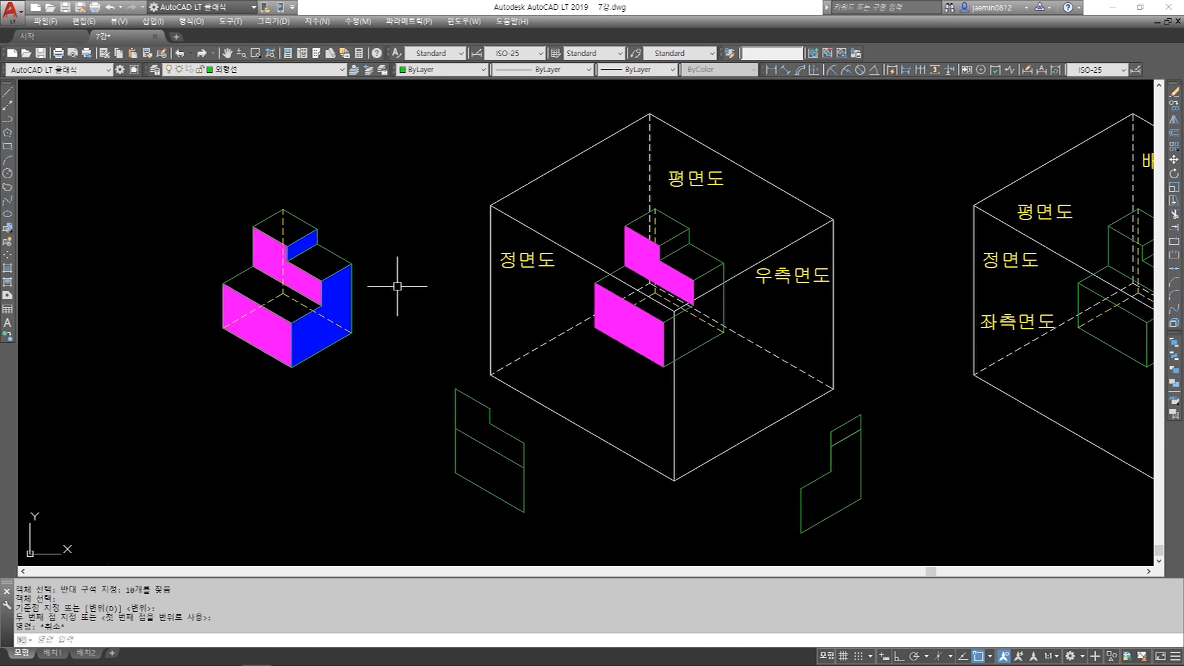
{"action": "type", "text": "h"}
{"action": "key", "text": "Return"}
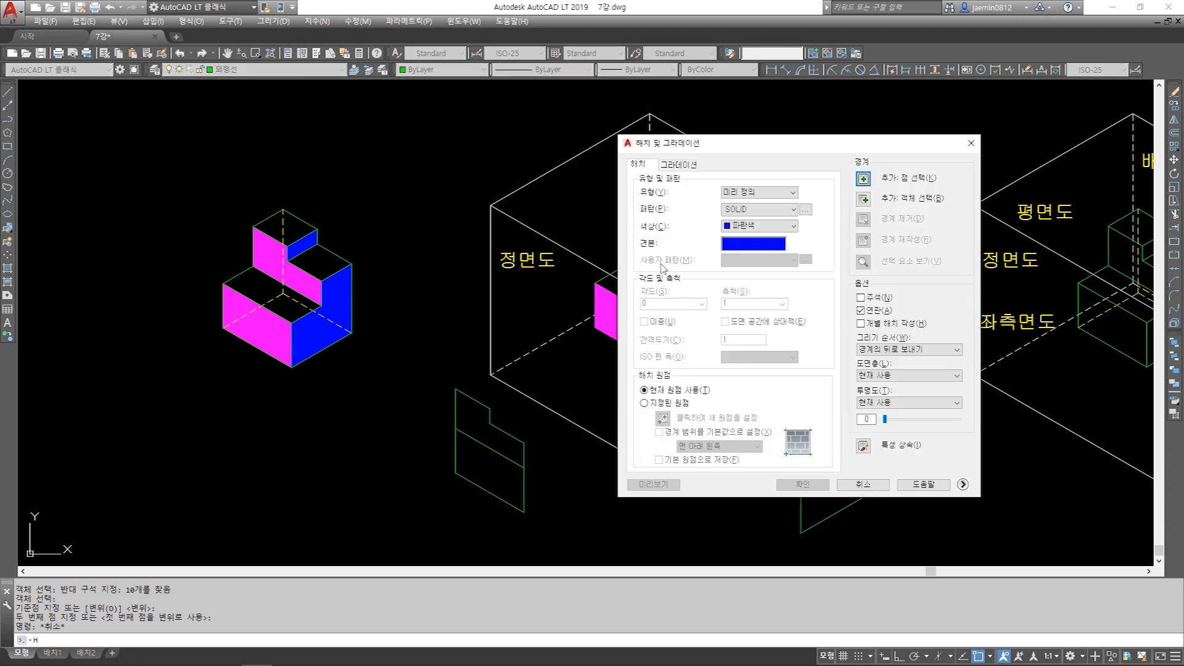
{"action": "left_click", "coordinate": [862, 179]}
{"action": "left_click", "coordinate": [298, 228]}
{"action": "left_click", "coordinate": [270, 226]}
{"action": "left_click", "coordinate": [312, 260]}
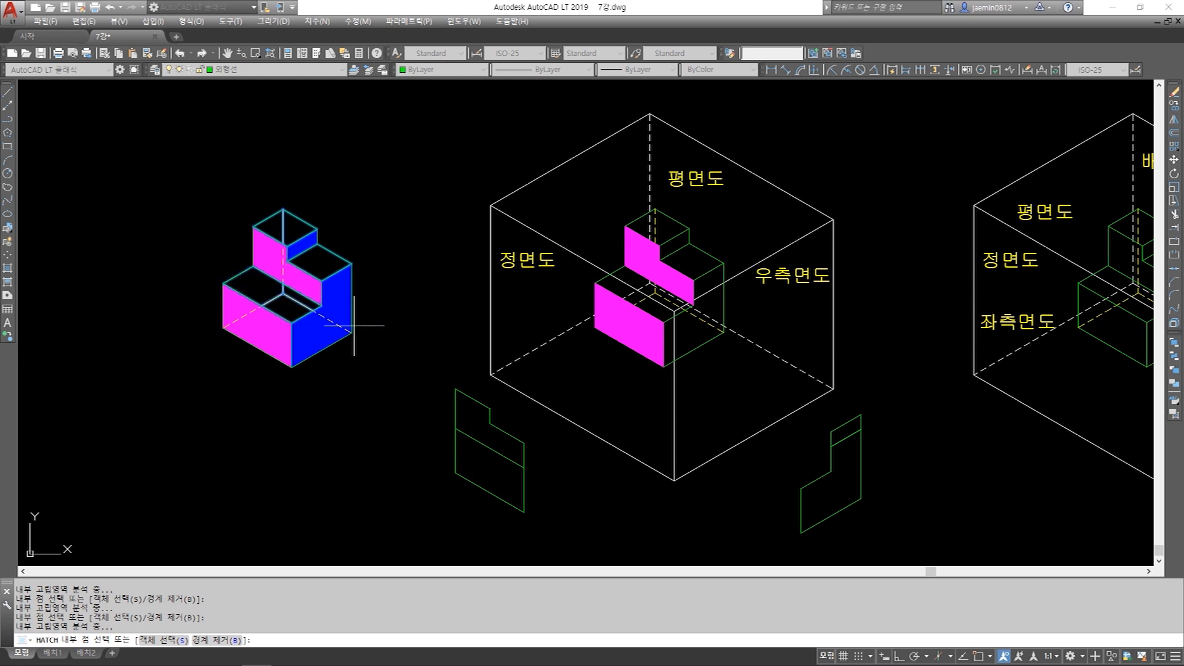
{"action": "key", "text": "Return"}
{"action": "left_click", "coordinate": [761, 227]}
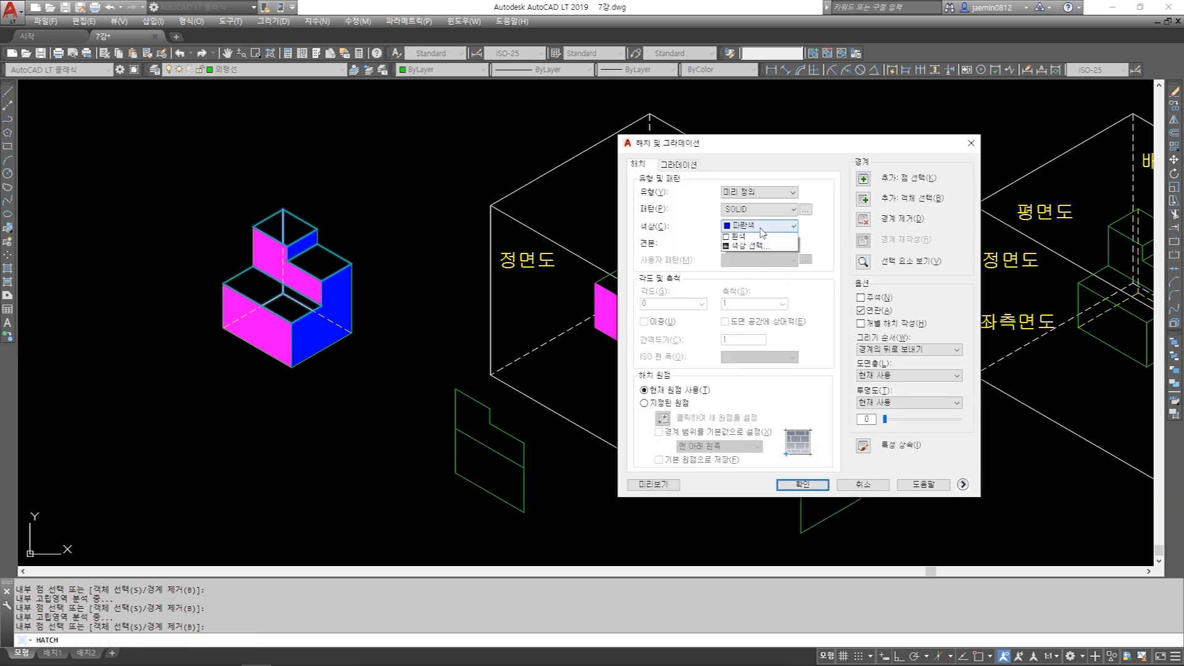
{"action": "left_click", "coordinate": [746, 275]}
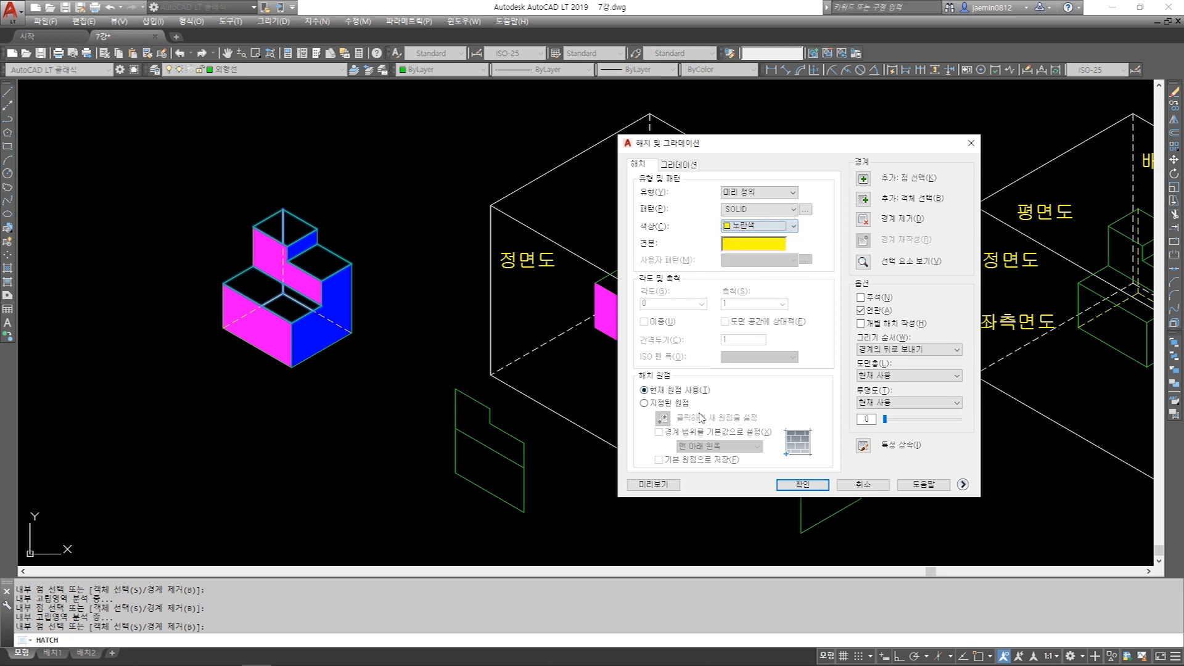
{"action": "left_click", "coordinate": [801, 485]}
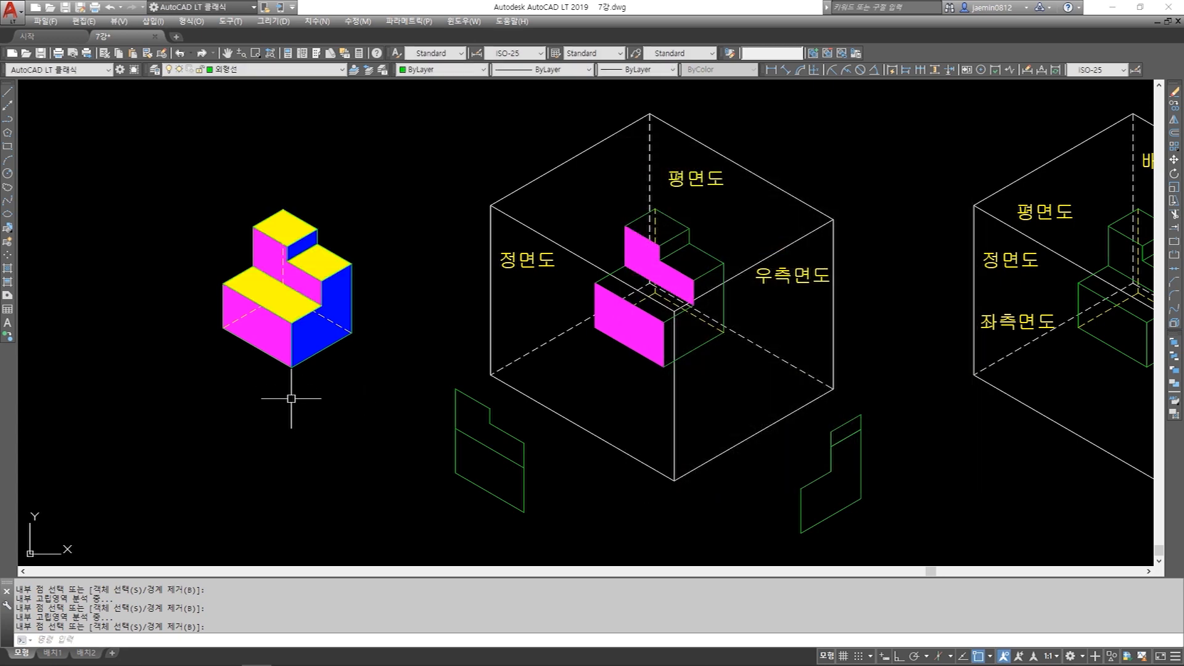
- Copy the outlines of the standalone figure's three yellow top faces to the empty space above the figure
{"action": "middle_click_drag", "start_coordinate": [291, 399], "coordinate": [297, 411]}
{"action": "key", "text": "Escape"}
{"action": "type", "text": "cc"}
{"action": "key", "text": "space"}
{"action": "left_click", "coordinate": [250, 201]}
{"action": "left_click", "coordinate": [337, 263]}
{"action": "left_click", "coordinate": [266, 209]}
{"action": "left_click", "coordinate": [361, 322]}
{"action": "left_click", "coordinate": [230, 263]}
{"action": "left_click", "coordinate": [348, 334]}
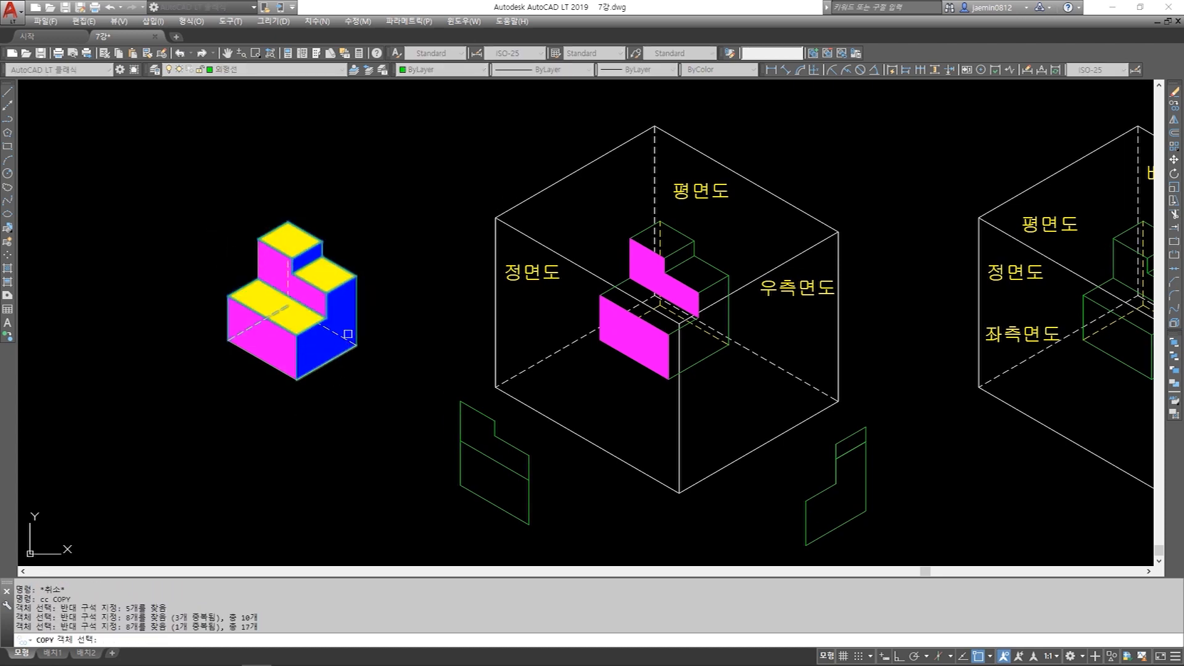
{"action": "key", "text": "space"}
{"action": "left_click", "coordinate": [375, 304]}
{"action": "middle_click_drag", "start_coordinate": [367, 231], "coordinate": [355, 365]}
{"action": "left_click", "coordinate": [384, 272]}
{"action": "key", "text": "Escape"}
- Erase the stray vertical edges along the left side of the copied top-face outlines
{"action": "key", "text": "e"}
{"action": "key", "text": "space"}
{"action": "scroll", "coordinate": [284, 282], "scroll_direction": "up", "scroll_amount": 2}
{"action": "left_click", "coordinate": [288, 282]}
{"action": "key", "text": "space"}
{"action": "key", "text": "space"}
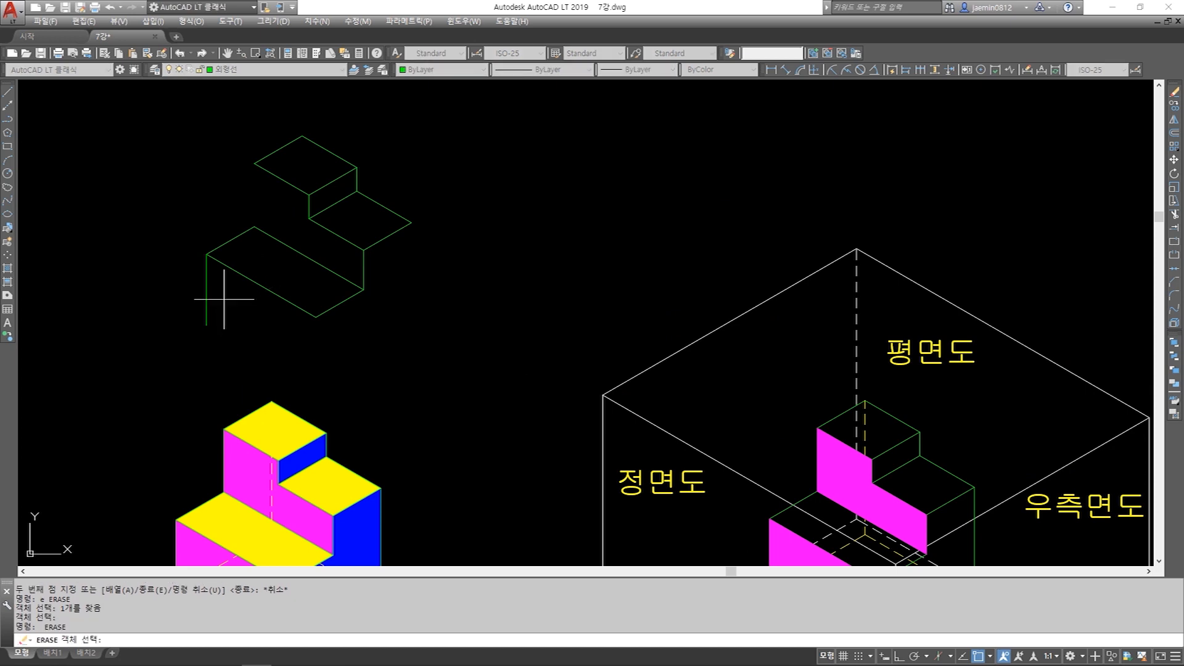
{"action": "left_click", "coordinate": [224, 299]}
{"action": "left_click", "coordinate": [194, 287]}
{"action": "key", "text": "space"}
{"action": "key", "text": "Escape"}
- Erase the remaining stray edges linking the three copied top faces, leaving only the face outlines
{"action": "key", "text": "e"}
{"action": "key", "text": "space"}
{"action": "key", "text": "Escape"}
{"action": "type", "text": "ree"}
{"action": "left_click", "coordinate": [364, 263]}
{"action": "key", "text": "Escape"}
{"action": "key", "text": "Escape"}
{"action": "type", "text": "e"}
{"action": "key", "text": "space"}
{"action": "key", "text": "Escape"}
{"action": "type", "text": "E"}
{"action": "key", "text": "space"}
{"action": "left_click", "coordinate": [331, 204]}
{"action": "left_click", "coordinate": [315, 197]}
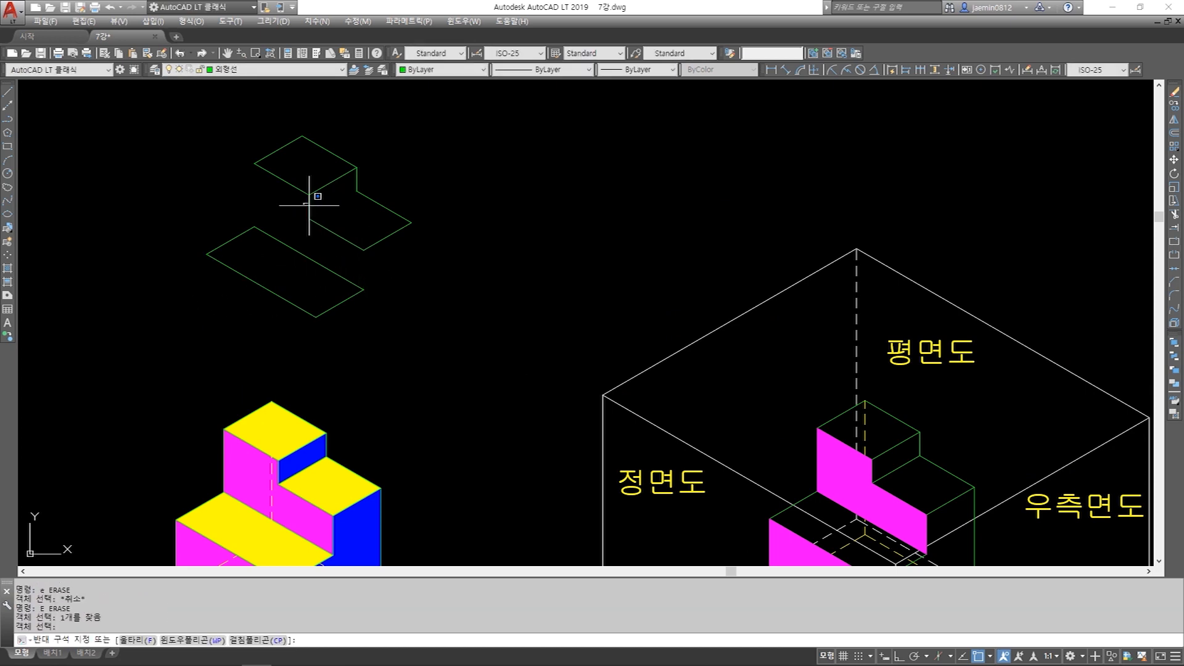
{"action": "left_click", "coordinate": [307, 206]}
{"action": "left_click", "coordinate": [309, 207]}
{"action": "key", "text": "Delete"}
{"action": "key", "text": "Escape"}
- Move the middle top-face outline up so its corner meets the corner of the uppermost face
{"action": "type", "text": "m"}
{"action": "key", "text": "space"}
{"action": "left_click", "coordinate": [406, 210]}
{"action": "left_click", "coordinate": [332, 234]}
{"action": "key", "text": "space"}
{"action": "left_click", "coordinate": [309, 219]}
{"action": "left_click", "coordinate": [309, 195]}
- Move the long lower top-face outline up against the other two faces to complete the top view
{"action": "key", "text": "space"}
{"action": "left_click", "coordinate": [278, 210]}
{"action": "left_click", "coordinate": [227, 285]}
{"action": "left_click", "coordinate": [355, 265]}
{"action": "left_click", "coordinate": [278, 328]}
{"action": "key", "text": "space"}
{"action": "left_click", "coordinate": [364, 290]}
{"action": "left_click", "coordinate": [364, 227]}
{"action": "key", "text": "Escape"}
- Move the joined top-view outline to the space above the original box's 평면도 face
{"action": "scroll", "coordinate": [361, 253], "scroll_direction": "down", "scroll_amount": 2}
{"action": "type", "text": "m"}
{"action": "left_click", "coordinate": [268, 166]}
{"action": "left_click", "coordinate": [381, 266]}
{"action": "left_click", "coordinate": [404, 162]}
{"action": "left_click", "coordinate": [284, 251]}
{"action": "key", "text": "space"}
{"action": "left_click", "coordinate": [357, 200]}
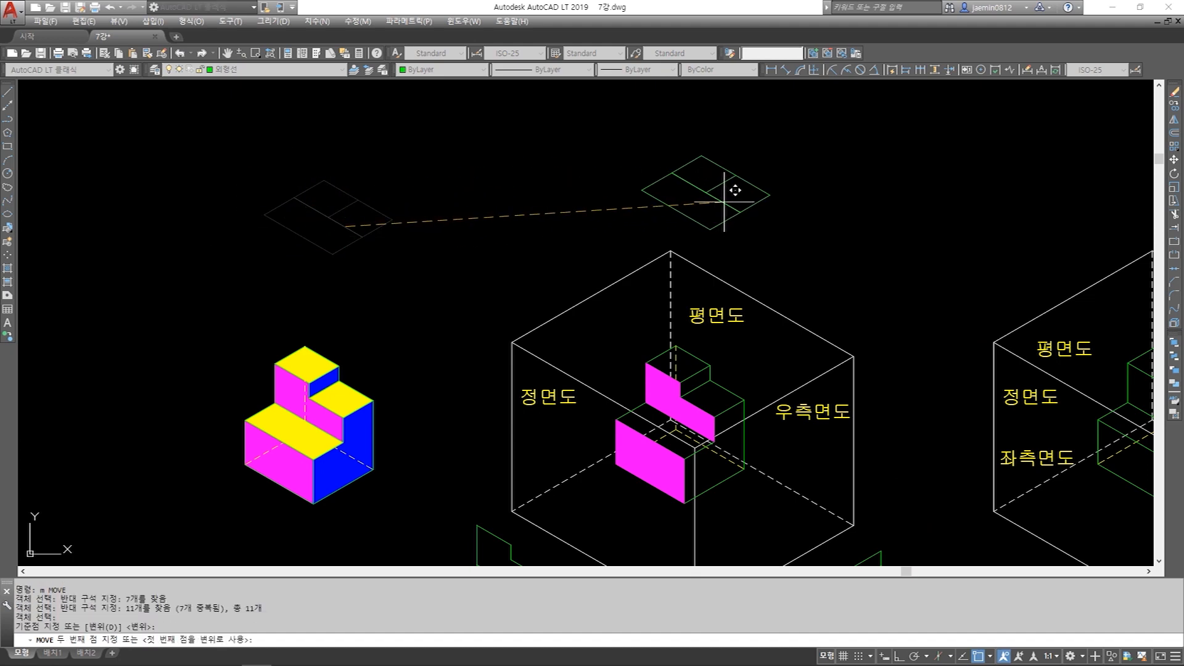
{"action": "left_click", "coordinate": [739, 175]}
{"action": "key", "text": "Escape"}
- Copy the original box's edges, without its labels and inner figure, to the empty space below it
{"action": "middle_click_drag", "start_coordinate": [790, 351], "coordinate": [697, 295]}
{"action": "mouse_move", "coordinate": [786, 292]}
{"action": "middle_mouse_down"}
{"action": "mouse_move", "coordinate": [687, 241]}
{"action": "mouse_move", "coordinate": [695, 269]}
{"action": "middle_mouse_up"}
{"action": "scroll", "coordinate": [689, 244], "scroll_direction": "down", "scroll_amount": 2}
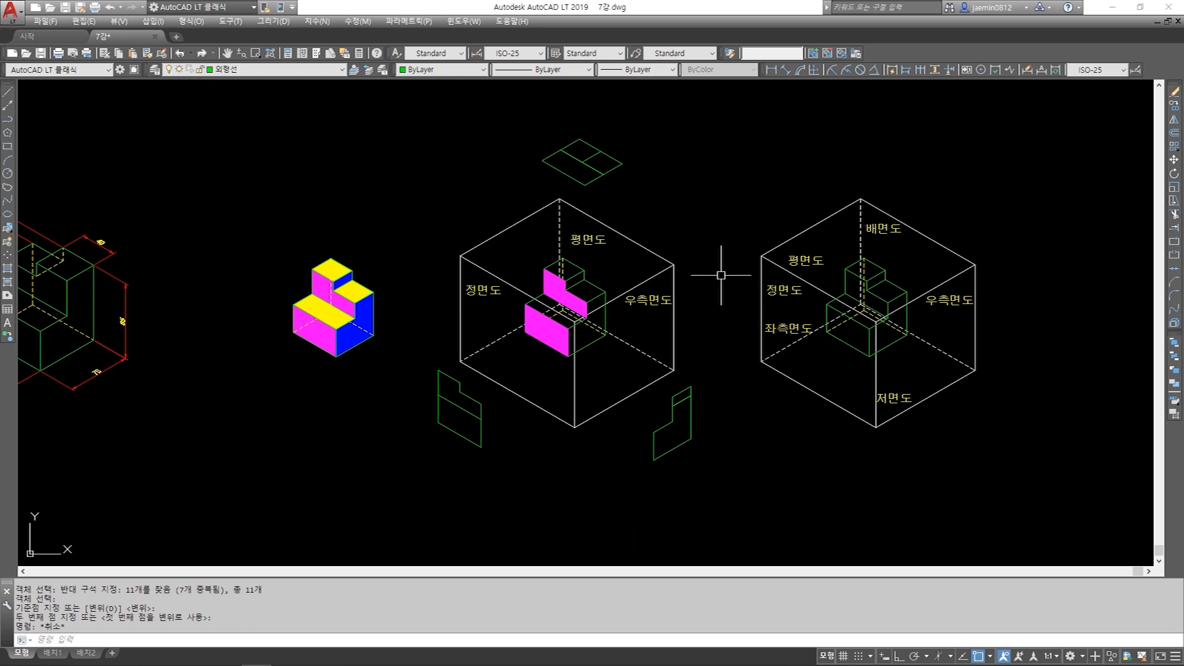
{"action": "key", "text": "Escape"}
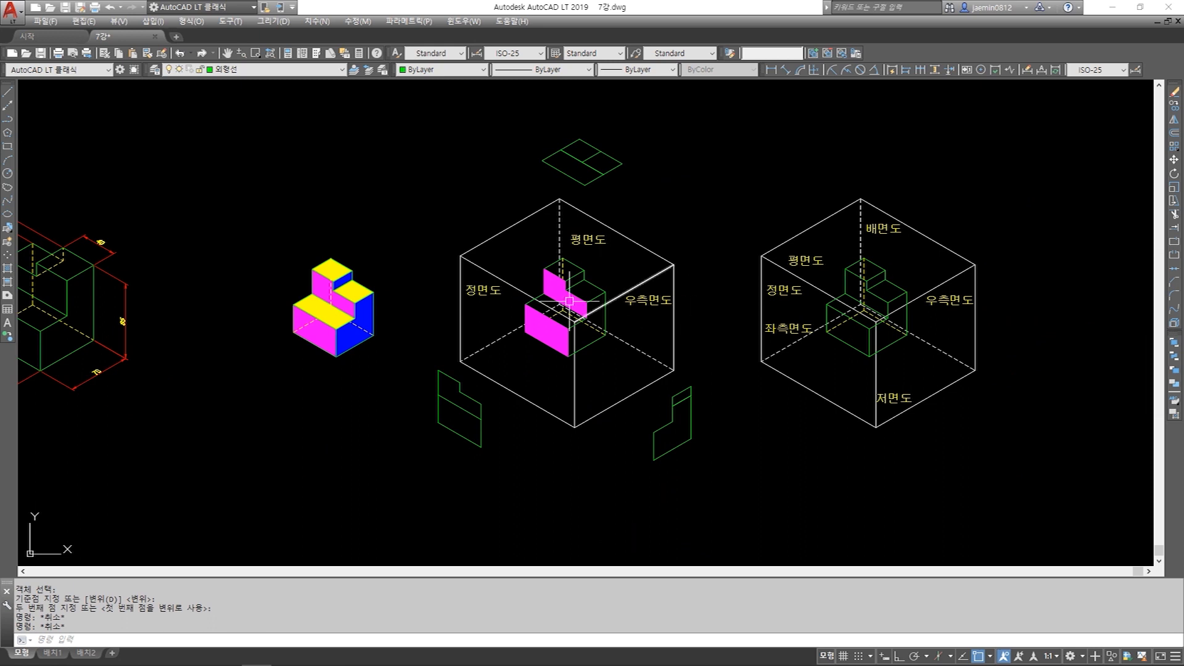
{"action": "type", "text": "cc"}
{"action": "key", "text": "space"}
{"action": "left_click", "coordinate": [479, 220]}
{"action": "left_click", "coordinate": [445, 273]}
{"action": "left_click", "coordinate": [475, 368]}
{"action": "left_click", "coordinate": [593, 405]}
{"action": "left_click", "coordinate": [569, 430]}
{"action": "left_click", "coordinate": [690, 343]}
{"action": "left_click", "coordinate": [663, 377]}
{"action": "left_click", "coordinate": [684, 216]}
{"action": "left_click", "coordinate": [654, 272]}
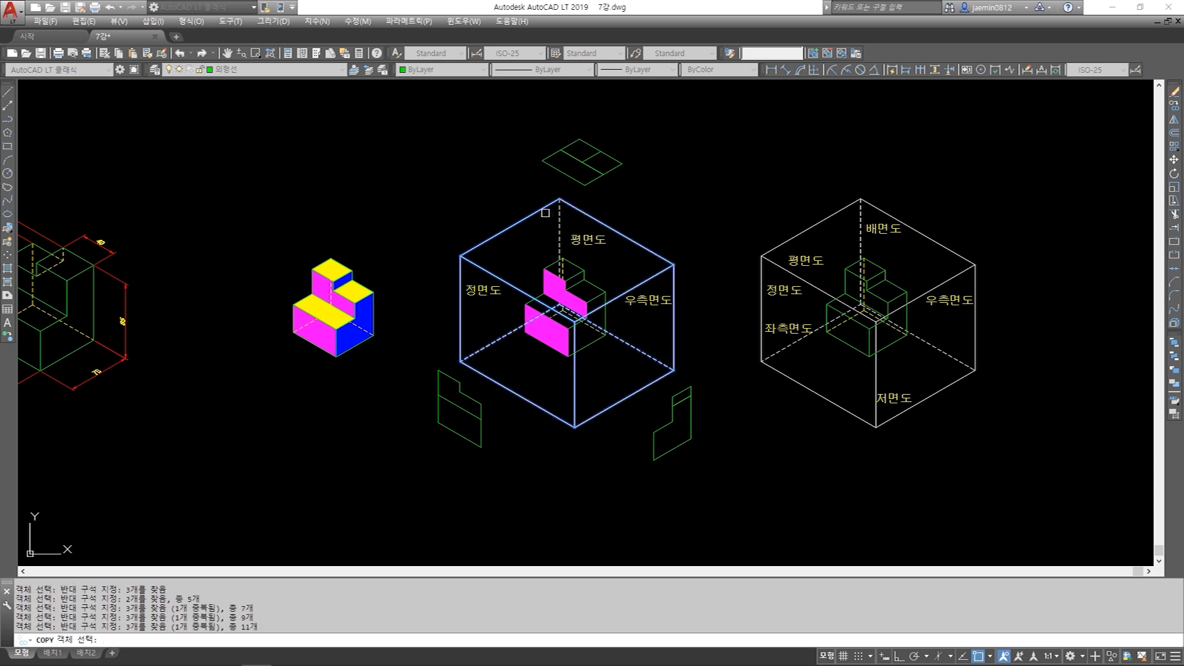
{"action": "left_click", "coordinate": [584, 270]}
{"action": "middle_click_drag", "start_coordinate": [585, 374], "coordinate": [613, 154]}
{"action": "left_click", "coordinate": [611, 328]}
{"action": "key", "text": "Escape"}
- Erase the dashed hidden edges from the copied box, leaving only its visible edges
{"action": "type", "text": "e"}
{"action": "left_click", "coordinate": [568, 378]}
{"action": "left_click", "coordinate": [545, 382]}
{"action": "key", "text": "space"}
{"action": "left_click", "coordinate": [662, 383]}
{"action": "left_click", "coordinate": [637, 404]}
{"action": "key", "text": "Delete"}
{"action": "key", "text": "Escape"}
- Move the front-view outline from beside the original box onto the front face of the empty copied box
{"action": "key", "text": "m"}
{"action": "key", "text": "space"}
{"action": "left_click", "coordinate": [444, 149]}
{"action": "left_click", "coordinate": [521, 245]}
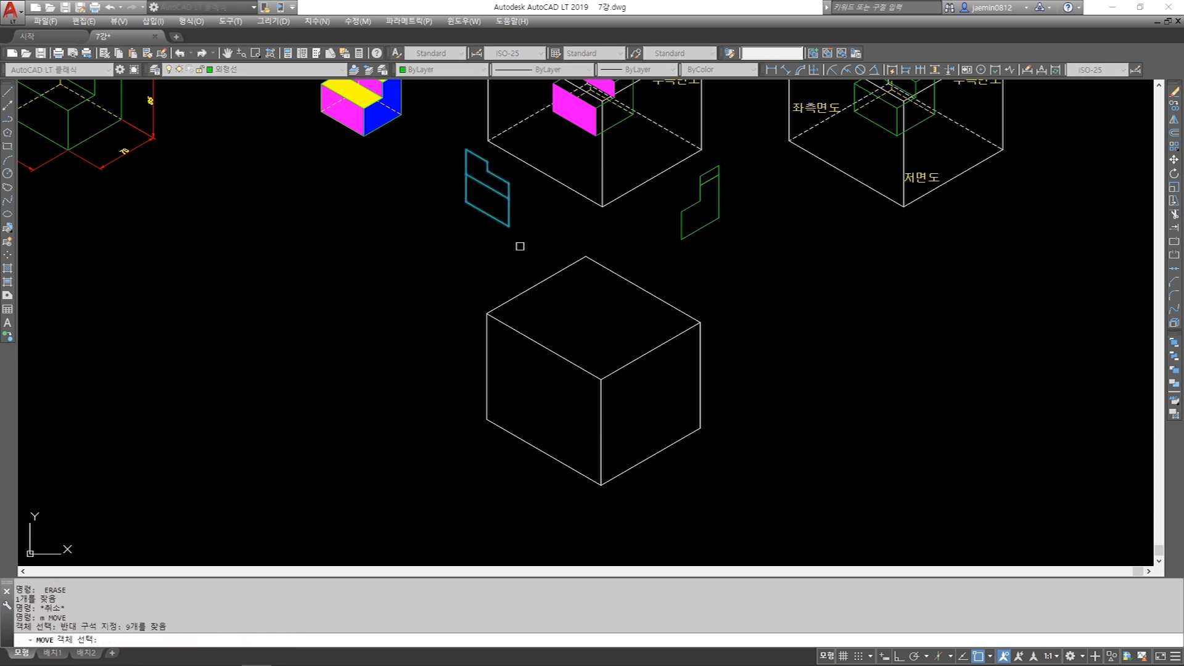
{"action": "key", "text": "space"}
{"action": "left_click", "coordinate": [468, 175]}
{"action": "key", "text": "F8"}
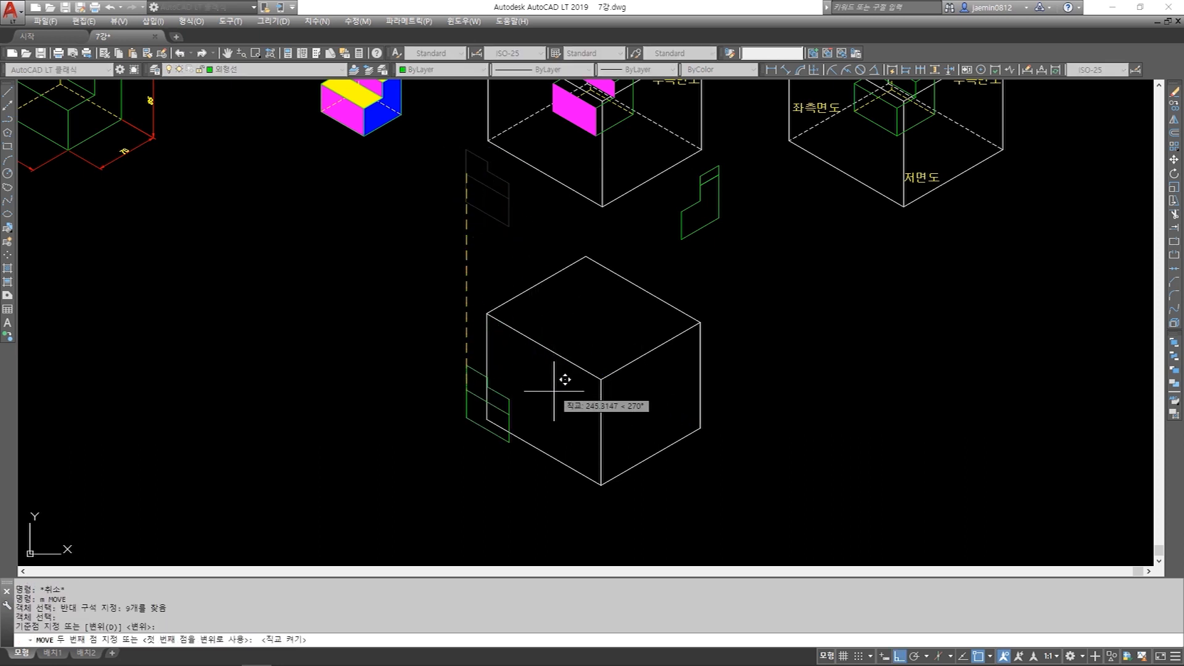
{"action": "key", "text": "F8"}
{"action": "left_click", "coordinate": [524, 388]}
{"action": "key", "text": "Escape"}
- Move the right-side-view outline onto the right face of the empty copied box
{"action": "key", "text": "space"}
{"action": "left_click", "coordinate": [653, 140]}
{"action": "left_click", "coordinate": [705, 220]}
{"action": "key", "text": "space"}
{"action": "left_click", "coordinate": [703, 210]}
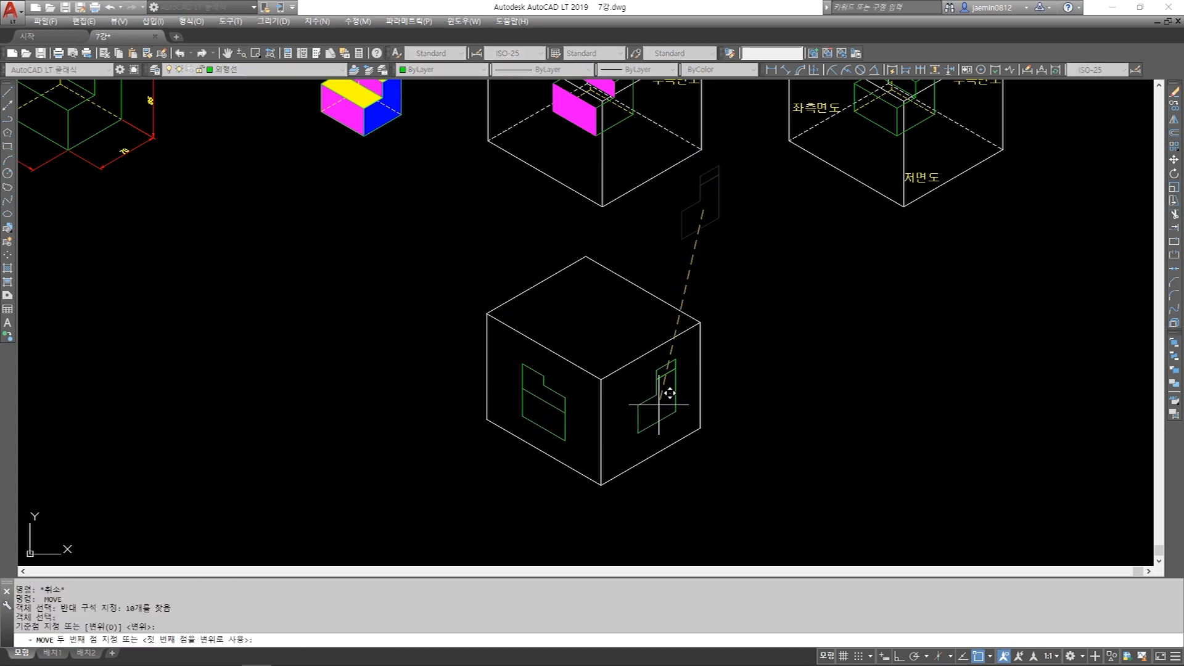
{"action": "left_click", "coordinate": [659, 405]}
{"action": "key", "text": "Escape"}
- Move the top-view outline from above the original box onto the top face of the empty copied box
{"action": "middle_click_drag", "start_coordinate": [656, 183], "coordinate": [659, 456]}
{"action": "key", "text": "space"}
{"action": "left_click", "coordinate": [560, 137]}
{"action": "left_click", "coordinate": [654, 248]}
{"action": "key", "text": "space"}
{"action": "left_click", "coordinate": [594, 225]}
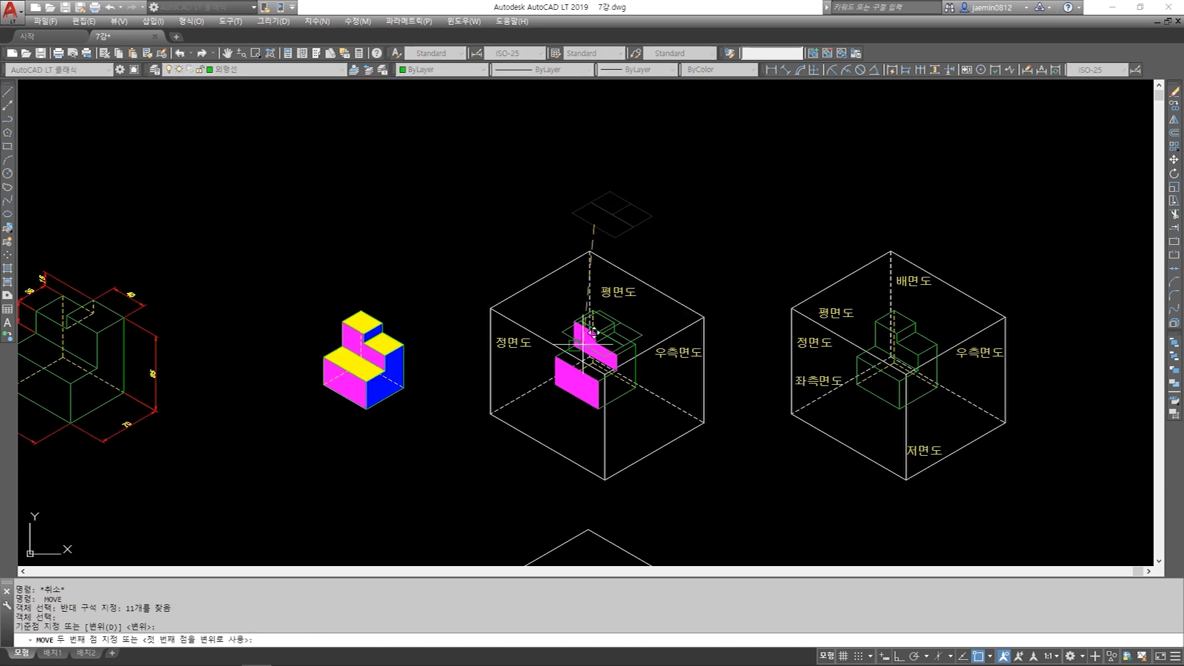
{"action": "middle_click_drag", "start_coordinate": [550, 534], "coordinate": [628, 132]}
{"action": "left_click", "coordinate": [651, 201]}
{"action": "key", "text": "Escape"}
- Draw a vertical guide line from the front view's upper-left corner up past the edge of the box's top face
{"action": "scroll", "coordinate": [639, 210], "scroll_direction": "up", "scroll_amount": 4}
{"action": "type", "text": "l"}
{"action": "key", "text": "Escape"}
{"action": "type", "text": "l"}
{"action": "key", "text": "space"}
{"action": "left_click", "coordinate": [546, 272]}
{"action": "left_click", "coordinate": [562, 149]}
{"action": "key", "text": "Escape"}
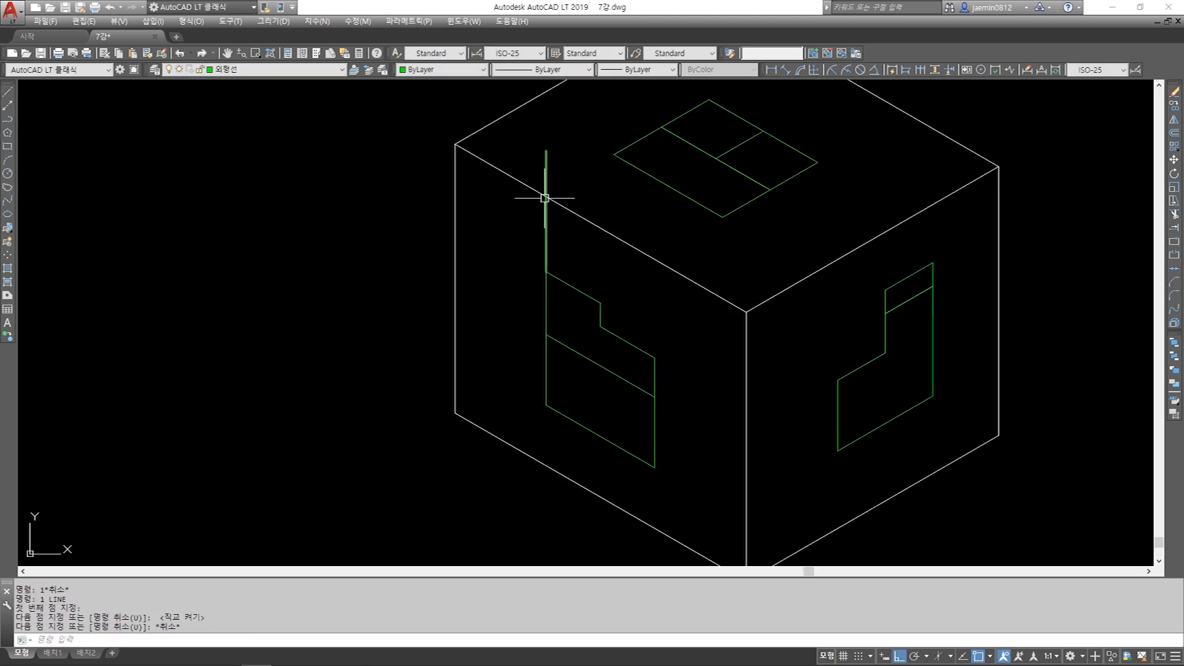
{"action": "key", "text": "space"}
{"action": "key", "text": "Escape"}
- Copy the top face's rear-left edge to the point where the vertical guide crosses the top face's front edge
{"action": "middle_click_drag", "start_coordinate": [563, 173], "coordinate": [551, 244]}
{"action": "type", "text": "cc"}
{"action": "left_click", "coordinate": [534, 182]}
{"action": "left_click", "coordinate": [516, 143]}
{"action": "key", "text": "space"}
{"action": "left_click", "coordinate": [444, 215]}
{"action": "left_click", "coordinate": [534, 268]}
{"action": "key", "text": "Escape"}
- Move the top-view outline so its left side lies on the copied guide edge, in line with the front view
{"action": "type", "text": "m"}
{"action": "left_click", "coordinate": [598, 159]}
{"action": "left_click", "coordinate": [772, 311]}
{"action": "key", "text": "space"}
{"action": "scroll", "coordinate": [637, 275], "scroll_direction": "up", "scroll_amount": 4}
{"action": "left_click", "coordinate": [643, 277]}
{"action": "left_click", "coordinate": [650, 282]}
{"action": "scroll", "coordinate": [588, 204], "scroll_direction": "down", "scroll_amount": 4}
- Erase the vertical guide above the front view and the copied guide edge on the top face
{"action": "type", "text": "e"}
{"action": "left_click", "coordinate": [546, 219]}
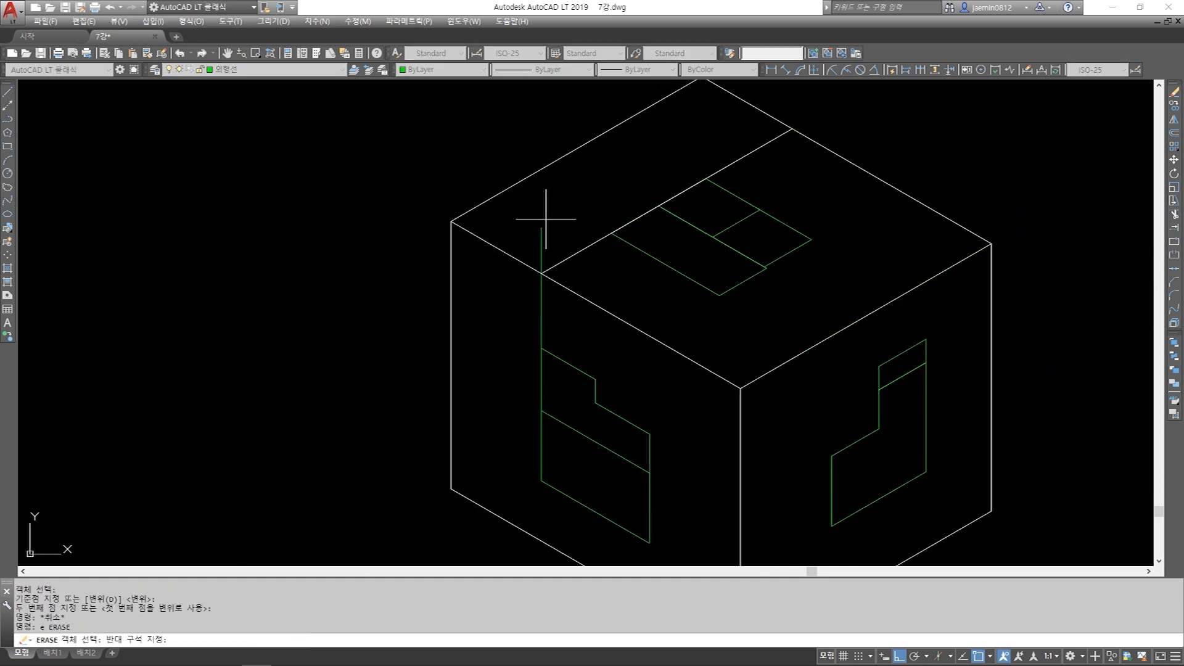
{"action": "left_click", "coordinate": [533, 242]}
{"action": "key", "text": "space"}
{"action": "left_click", "coordinate": [572, 254]}
{"action": "type", "text": "e"}
{"action": "key", "text": "Escape"}
{"action": "key", "text": "Escape"}
{"action": "middle_click_drag", "start_coordinate": [736, 336], "coordinate": [574, 278]}
{"action": "key", "text": "Escape"}
{"action": "middle_click_drag", "start_coordinate": [620, 329], "coordinate": [619, 292]}
{"action": "key", "text": "Escape"}
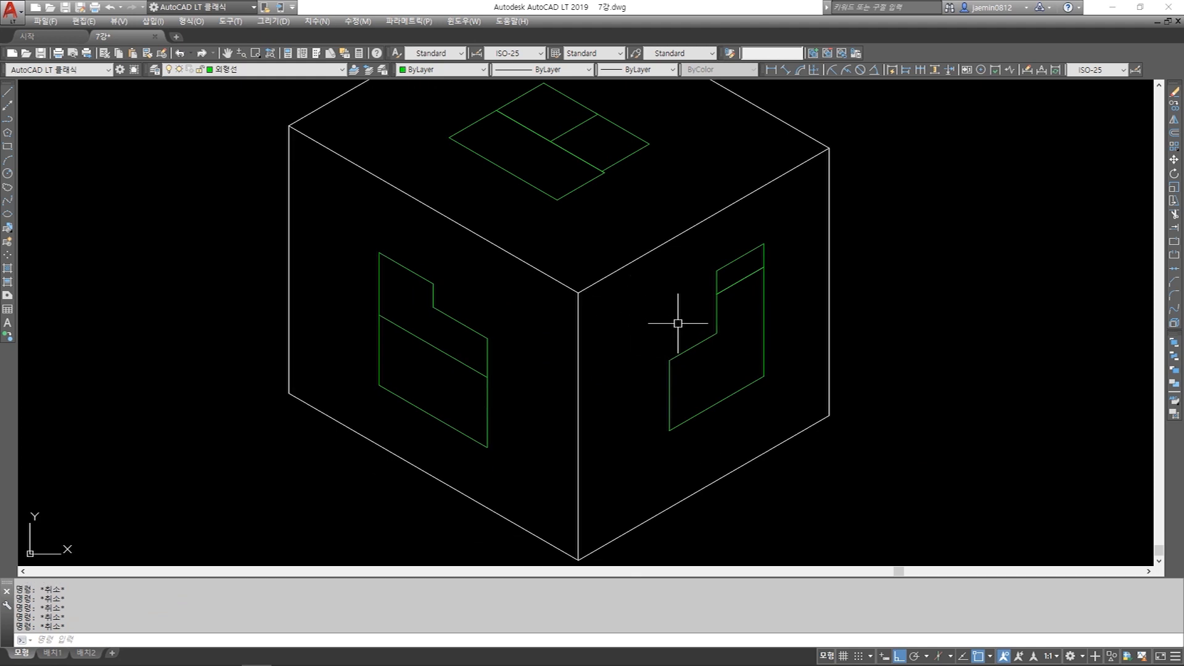
- Draw a vertical guide line from the right-side view's left edge up past the edge of the box's top face
{"action": "key", "text": "Escape"}
{"action": "type", "text": "l"}
{"action": "left_click", "coordinate": [674, 185]}
{"action": "middle_click_drag", "start_coordinate": [669, 193], "coordinate": [669, 265]}
{"action": "key", "text": "Escape"}
{"action": "type", "text": "cc"}
{"action": "left_click", "coordinate": [775, 137]}
{"action": "key", "text": "space"}
{"action": "left_click", "coordinate": [777, 136]}
{"action": "left_click", "coordinate": [762, 226]}
{"action": "key", "text": "space"}
{"action": "key", "text": "Escape"}
{"action": "key", "text": "Escape"}
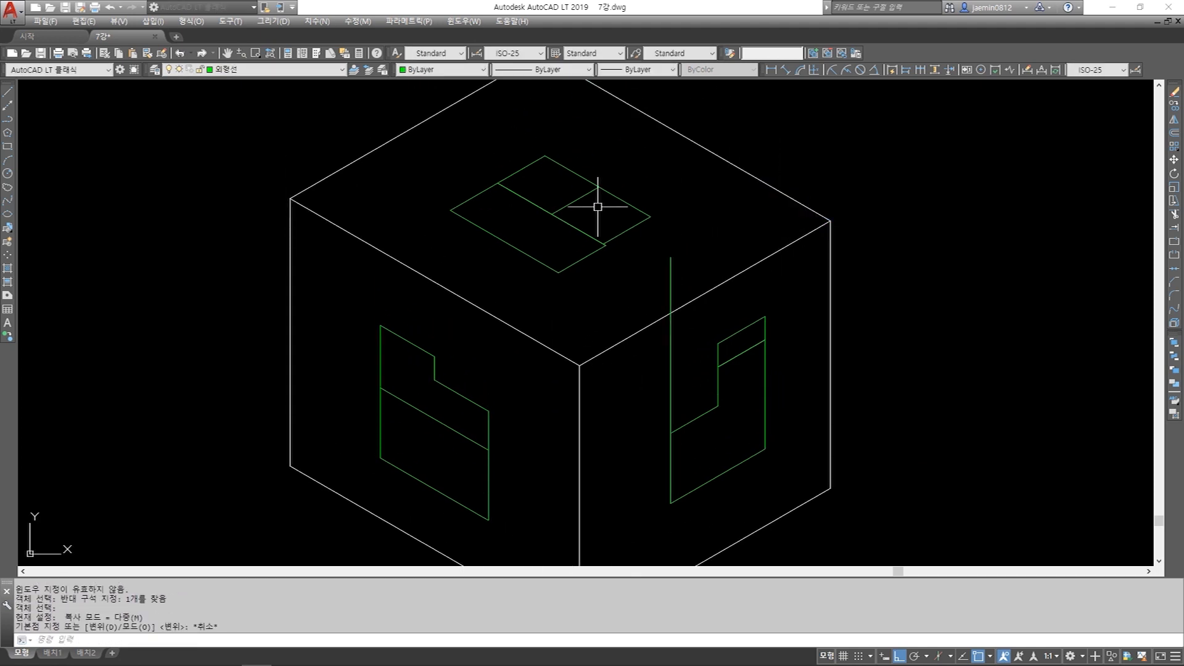
- Move the small right face's outer lines in the top view to meet the corner of the long lower outline
{"action": "type", "text": "m"}
{"action": "scroll", "coordinate": [494, 165], "scroll_direction": "up", "scroll_amount": 6}
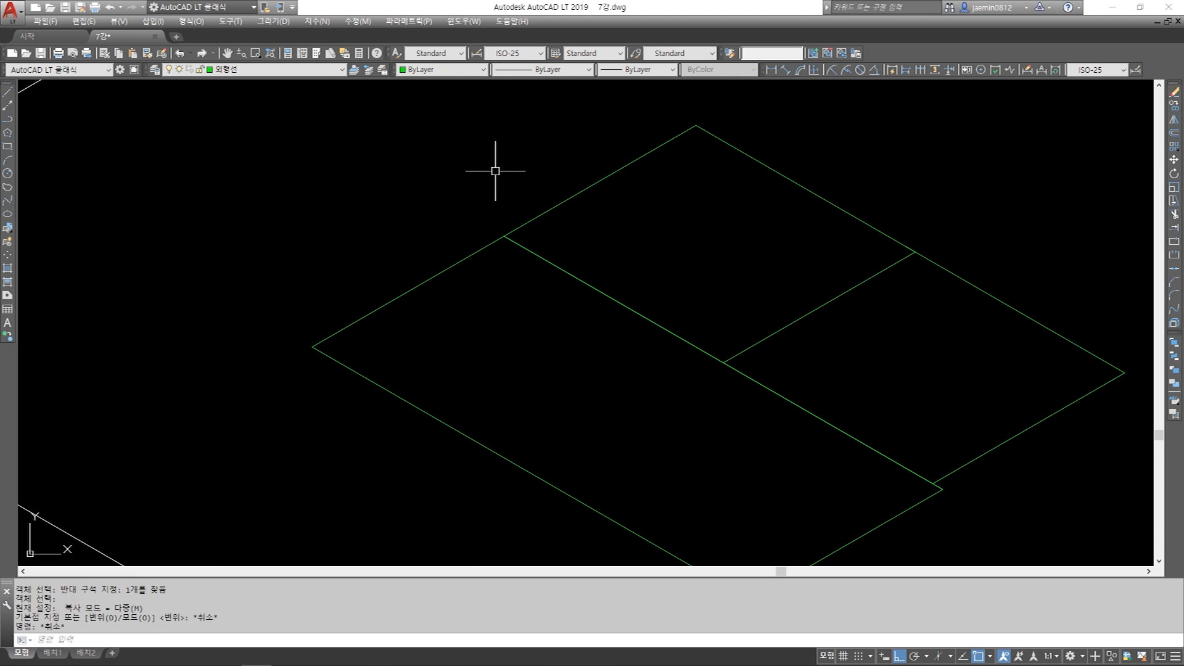
{"action": "key", "text": "Escape"}
{"action": "type", "text": "m"}
{"action": "left_click", "coordinate": [1025, 290]}
{"action": "left_click", "coordinate": [994, 329]}
{"action": "left_click", "coordinate": [1048, 458]}
{"action": "left_click", "coordinate": [984, 407]}
{"action": "left_click", "coordinate": [653, 304]}
{"action": "left_click", "coordinate": [861, 451]}
{"action": "scroll", "coordinate": [888, 283], "scroll_direction": "up", "scroll_amount": 3}
{"action": "key", "text": "space"}
{"action": "left_click", "coordinate": [926, 336]}
{"action": "left_click", "coordinate": [951, 352]}
{"action": "key", "text": "Escape"}
{"action": "key", "text": "Escape"}
{"action": "key", "text": "Escape"}
{"action": "key", "text": "Escape"}
- Shift the misaligned line in the top view back onto its neighbouring corner to close the gap
{"action": "scroll", "coordinate": [896, 333], "scroll_direction": "down", "scroll_amount": 8}
{"action": "middle_click_drag", "start_coordinate": [809, 302], "coordinate": [678, 230]}
{"action": "scroll", "coordinate": [763, 312], "scroll_direction": "up", "scroll_amount": 6}
{"action": "type", "text": "e"}
{"action": "key", "text": "Escape"}
{"action": "type", "text": "m"}
{"action": "left_click", "coordinate": [526, 270]}
{"action": "key", "text": "space"}
{"action": "left_click", "coordinate": [527, 272]}
{"action": "left_click", "coordinate": [512, 264]}
{"action": "key", "text": "Escape"}
{"action": "key", "text": "Escape"}
{"action": "scroll", "coordinate": [618, 332], "scroll_direction": "down", "scroll_amount": 6}
{"action": "type", "text": "m"}
{"action": "key", "text": "Escape"}
{"action": "scroll", "coordinate": [530, 265], "scroll_direction": "up", "scroll_amount": 6}
{"action": "scroll", "coordinate": [532, 266], "scroll_direction": "down", "scroll_amount": 6}
{"action": "key", "text": "Escape"}
{"action": "key", "text": "Escape"}
{"action": "scroll", "coordinate": [624, 314], "scroll_direction": "down", "scroll_amount": 4}
{"action": "key", "text": "Escape"}
{"action": "key", "text": "Escape"}
{"action": "type", "text": "l"}
{"action": "key", "text": "Escape"}
- Copy the top face's rear-right edge to the point where the right view's vertical guide crosses the top face's edge
{"action": "type", "text": "cc"}
{"action": "left_click", "coordinate": [694, 240]}
{"action": "left_click", "coordinate": [658, 288]}
{"action": "key", "text": "space"}
{"action": "left_click", "coordinate": [750, 311]}
{"action": "left_click", "coordinate": [653, 356]}
{"action": "key", "text": "Escape"}
- Move the whole top-view outline, without the box edges, horizontally until its lowest corner lines up with the copied guide edge
{"action": "scroll", "coordinate": [546, 251], "scroll_direction": "up", "scroll_amount": 5}
{"action": "type", "text": "m"}
{"action": "left_click", "coordinate": [490, 242]}
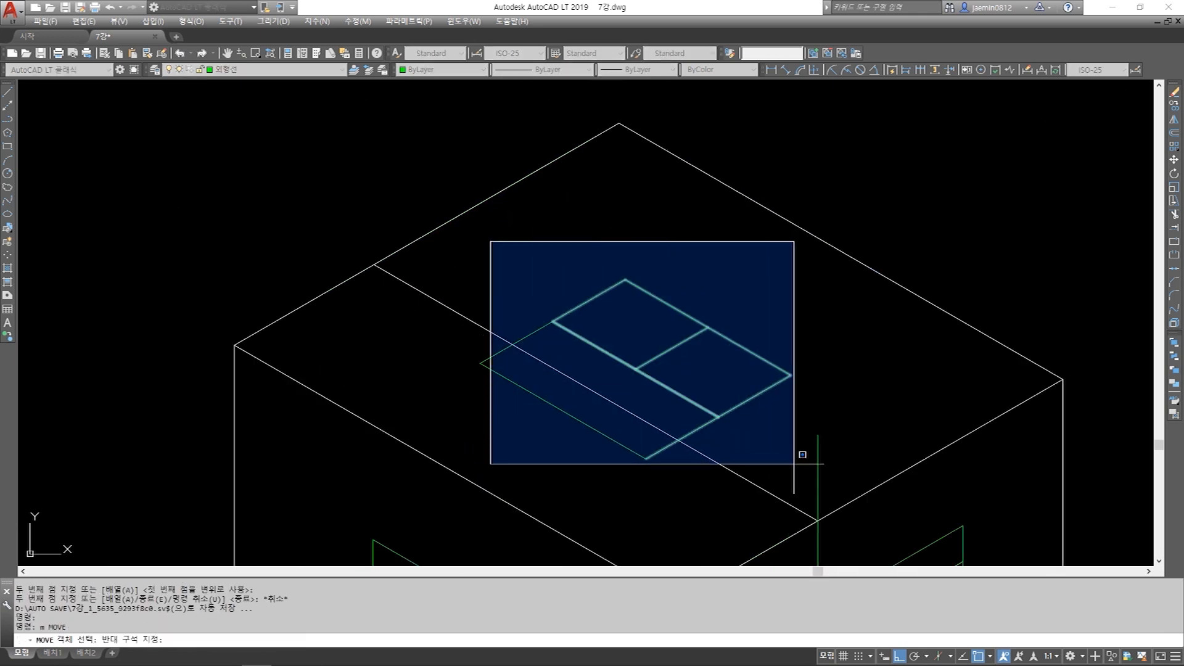
{"action": "left_click", "coordinate": [790, 460]}
{"action": "left_click", "coordinate": [435, 230]}
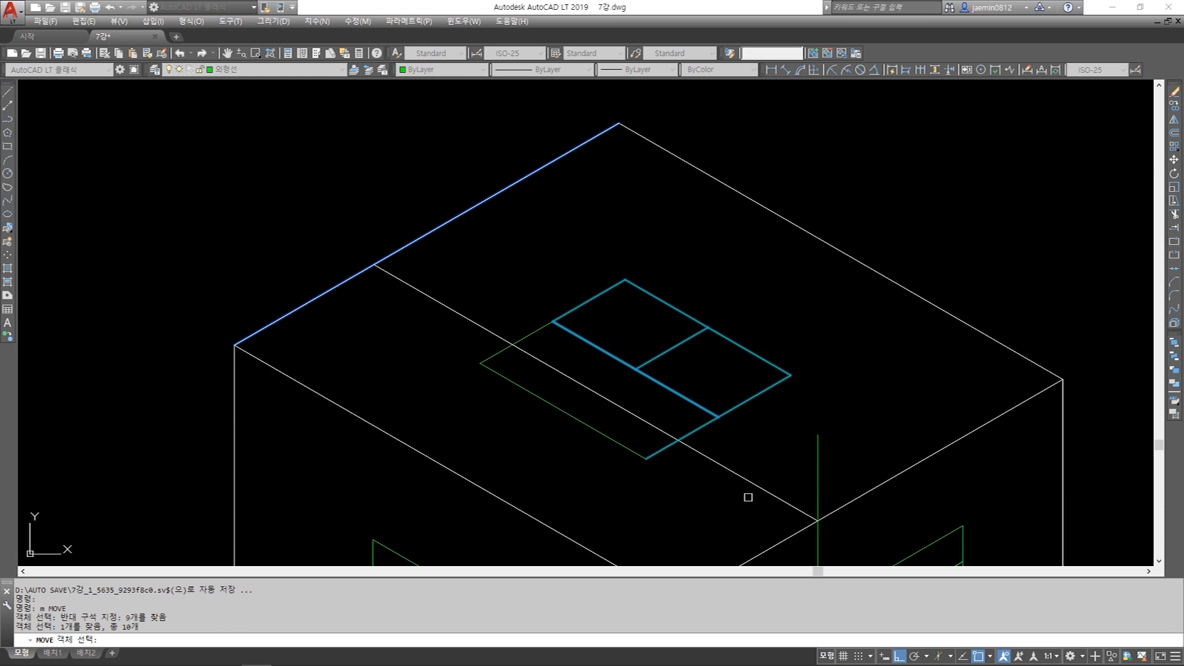
{"action": "left_click", "coordinate": [465, 248], "text": "shift"}
{"action": "left_click", "coordinate": [440, 208], "text": "shift"}
{"action": "left_click", "coordinate": [407, 173]}
{"action": "left_click", "coordinate": [777, 503]}
{"action": "key", "text": "space"}
{"action": "left_click", "coordinate": [646, 459]}
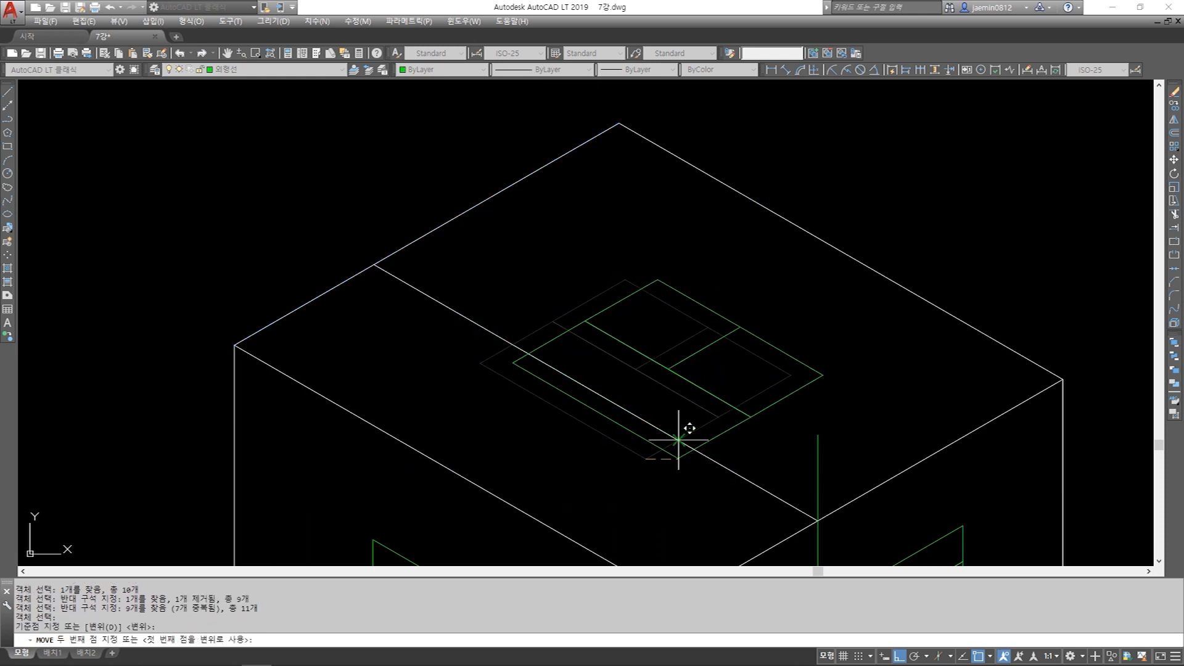
{"action": "left_click", "coordinate": [679, 439]}
{"action": "key", "text": "Escape"}
- Erase the copied guide edge on the top face and the vertical guide rising from the right-side view
{"action": "scroll", "coordinate": [676, 328], "scroll_direction": "down", "scroll_amount": 2}
{"action": "type", "text": "e"}
{"action": "left_click", "coordinate": [588, 313]}
{"action": "left_click", "coordinate": [533, 331]}
{"action": "key", "text": "space"}
{"action": "key", "text": "space"}
{"action": "left_click", "coordinate": [785, 392]}
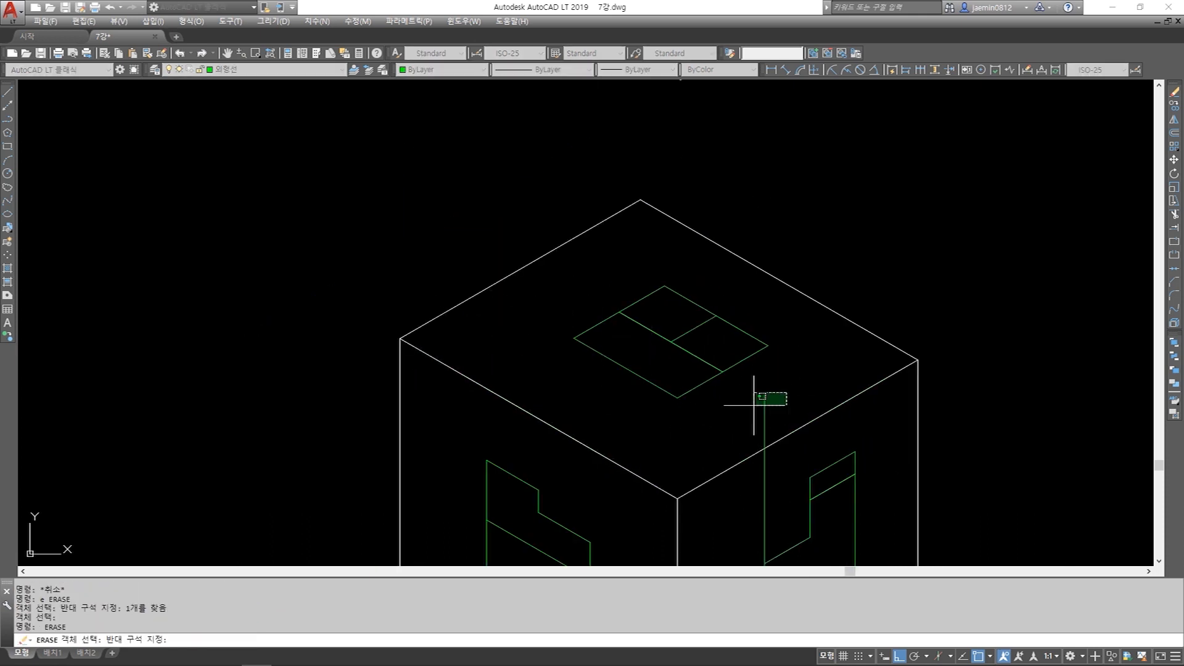
{"action": "left_click", "coordinate": [734, 412]}
{"action": "key", "text": "space"}
{"action": "scroll", "coordinate": [711, 376], "scroll_direction": "down", "scroll_amount": 4}
{"action": "mouse_move", "coordinate": [704, 257]}
{"action": "middle_mouse_down"}
{"action": "mouse_move", "coordinate": [690, 368]}
{"action": "mouse_move", "coordinate": [712, 281]}
{"action": "middle_mouse_up"}
{"action": "scroll", "coordinate": [682, 244], "scroll_direction": "down", "scroll_amount": 2}
{"action": "scroll", "coordinate": [759, 336], "scroll_direction": "up", "scroll_amount": 4}
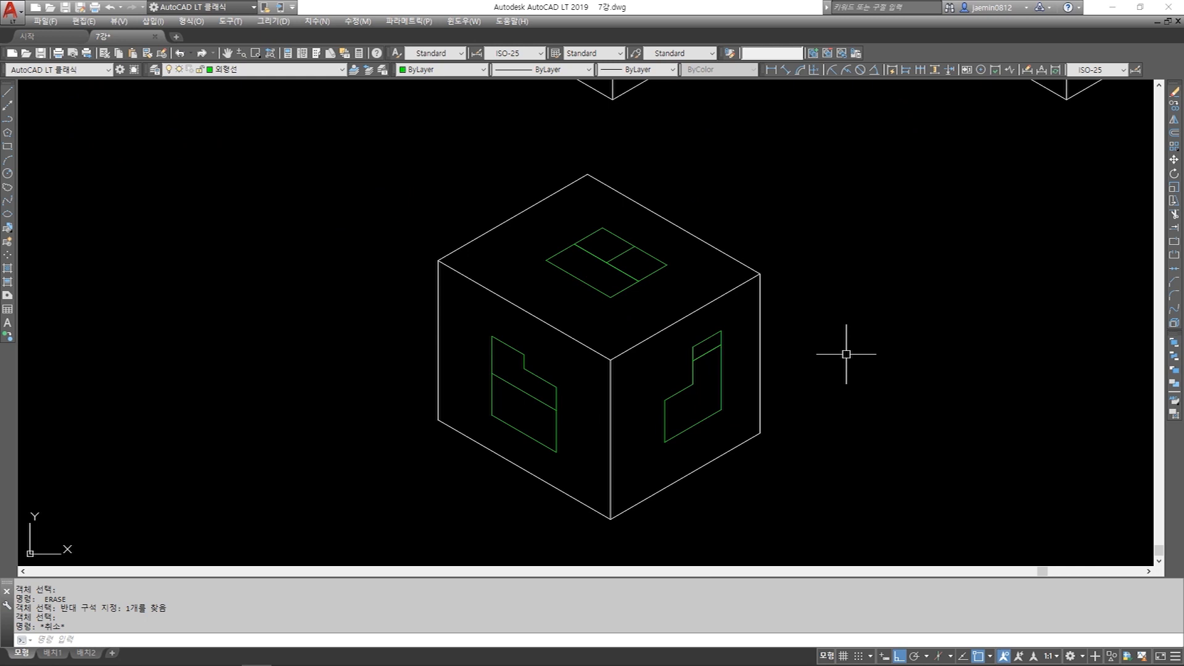
- Highlight the boundary edges of the projection box's front face and clear the selection
{"action": "left_click", "coordinate": [439, 315]}
{"action": "left_click", "coordinate": [487, 288]}
{"action": "left_click", "coordinate": [537, 476]}
{"action": "left_click", "coordinate": [611, 432]}
{"action": "key", "text": "Escape"}
- Highlight the boundary edges of the projection box's right face and clear the selection
{"action": "left_click", "coordinate": [666, 313]}
{"action": "left_click", "coordinate": [637, 363]}
{"action": "left_click", "coordinate": [634, 370]}
{"action": "left_click", "coordinate": [599, 422]}
{"action": "left_click", "coordinate": [676, 507]}
{"action": "left_click", "coordinate": [668, 470]}
{"action": "left_click", "coordinate": [799, 364]}
{"action": "key", "text": "Escape"}
- Highlight the four edges of the projection box's top face and clear the selection
{"action": "left_click", "coordinate": [642, 206]}
{"action": "left_click", "coordinate": [559, 191]}
{"action": "left_click", "coordinate": [556, 327]}
{"action": "left_click", "coordinate": [626, 351]}
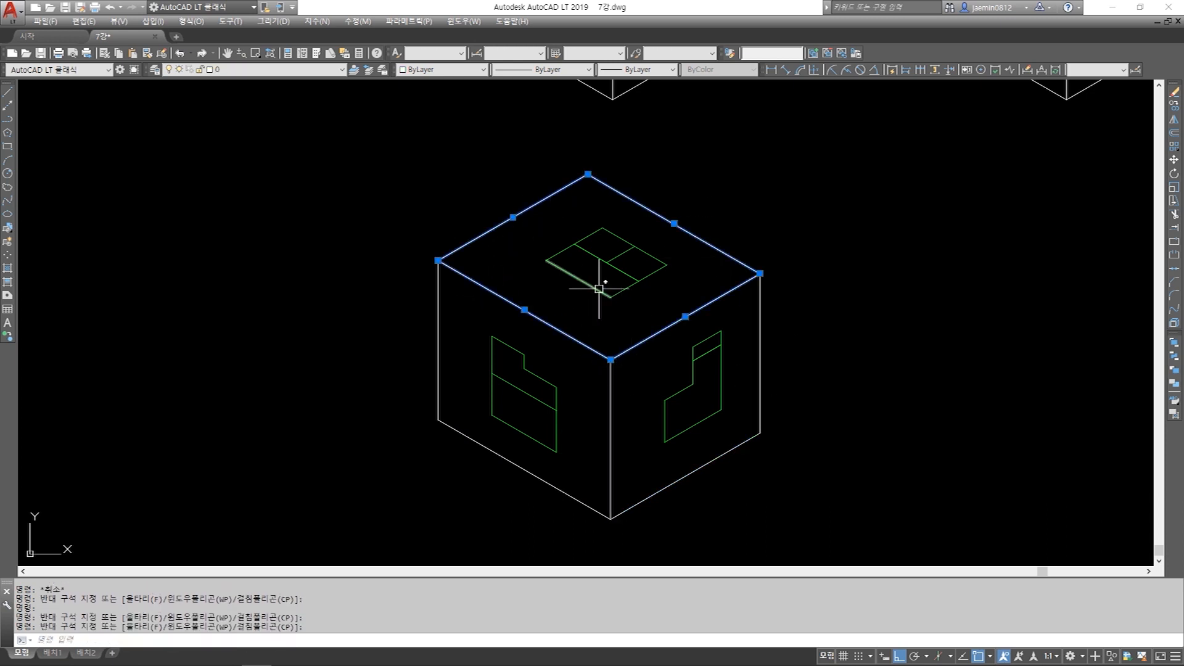
{"action": "key", "text": "Escape"}
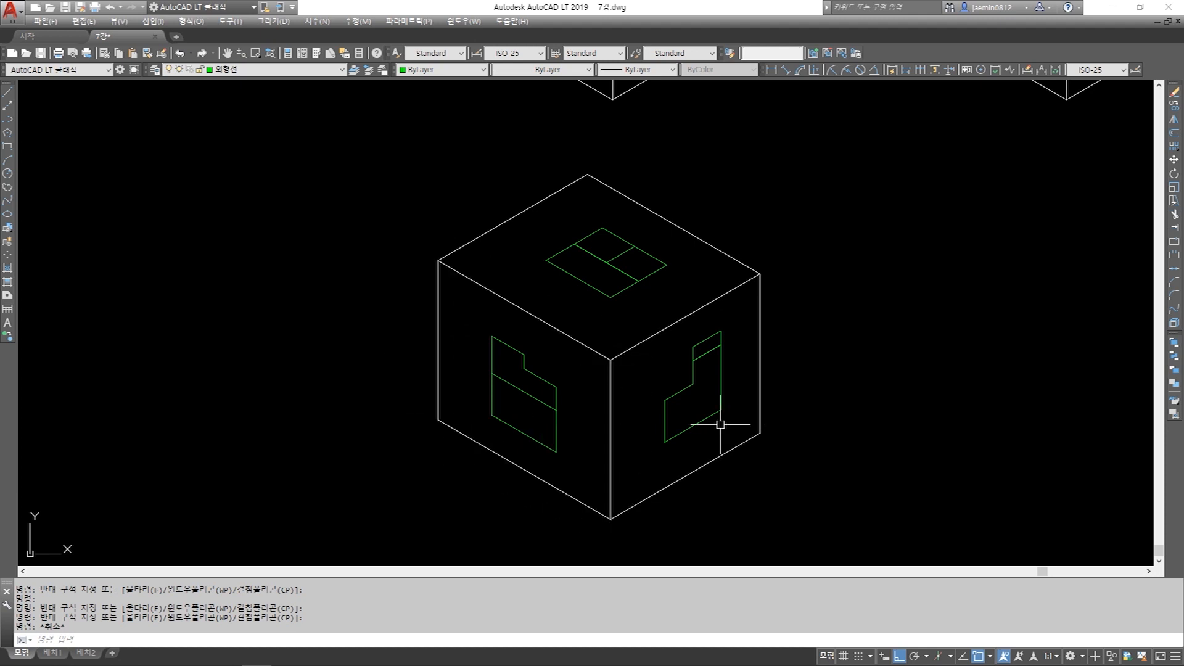
- Trace the front face by selecting its upper, left, lower and right edges once more, and release them
{"action": "left_click", "coordinate": [530, 314]}
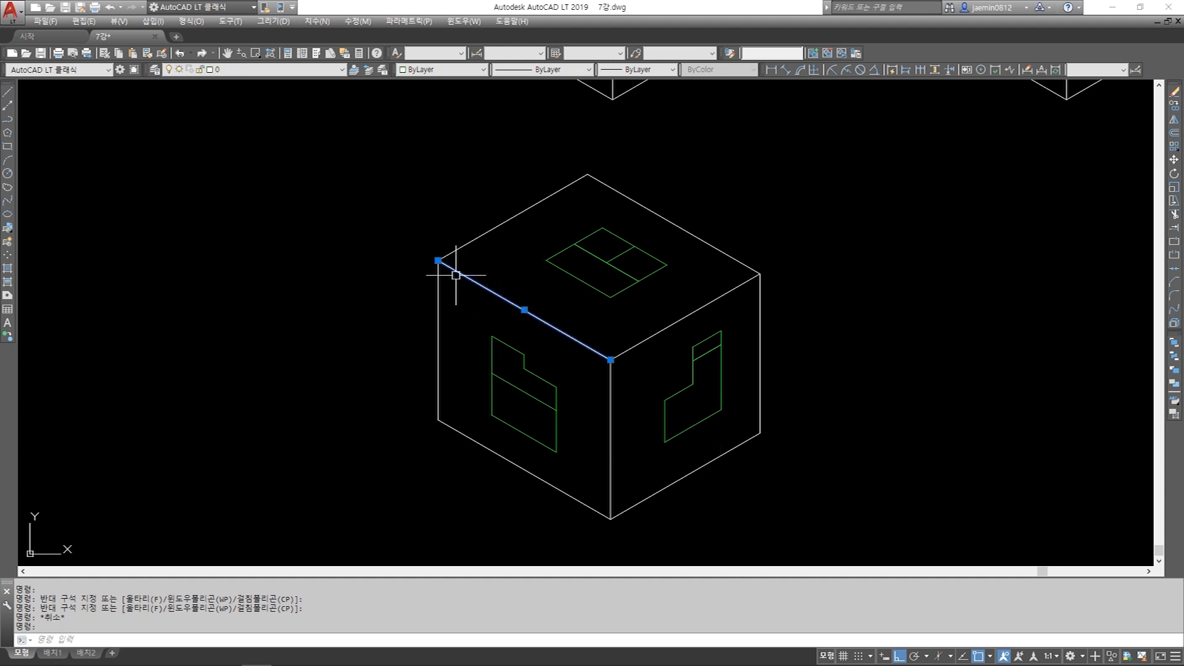
{"action": "left_click", "coordinate": [437, 341]}
{"action": "left_click", "coordinate": [442, 422]}
{"action": "left_click", "coordinate": [631, 415]}
{"action": "left_click", "coordinate": [582, 448]}
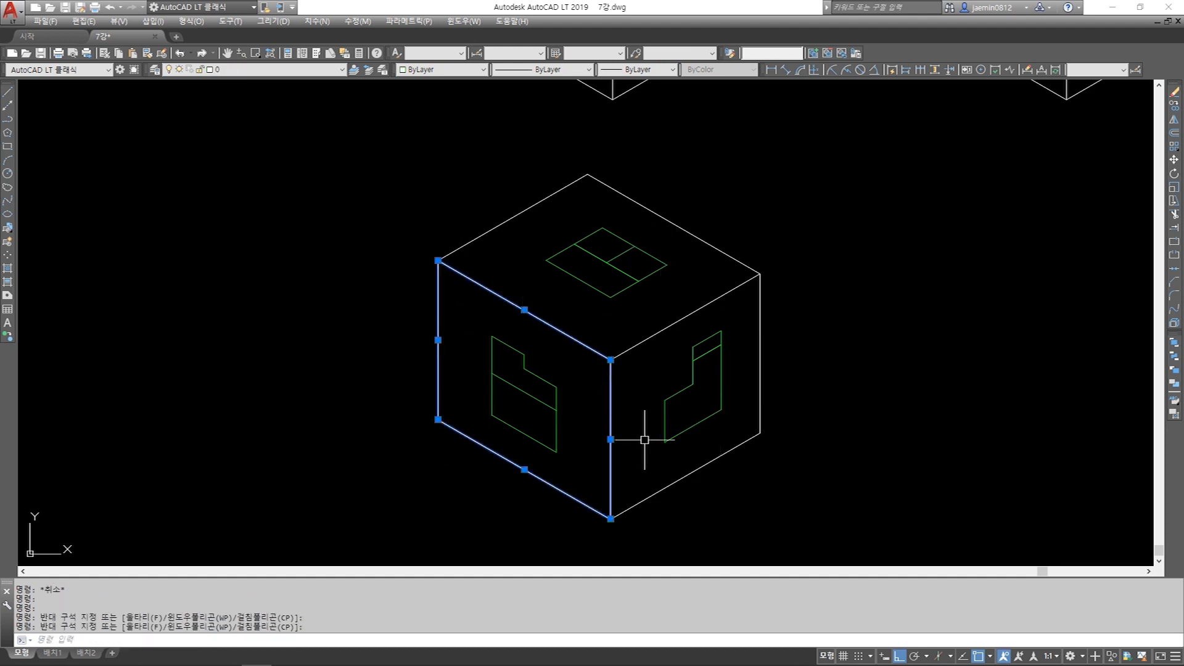
{"action": "scroll", "coordinate": [623, 394], "scroll_direction": "down", "scroll_amount": 3}
{"action": "scroll", "coordinate": [501, 427], "scroll_direction": "up", "scroll_amount": 3}
{"action": "key", "text": "Escape"}
{"action": "key", "text": "Escape"}
{"action": "key", "text": "Escape"}
{"action": "key", "text": "Escape"}
{"action": "key", "text": "Escape"}
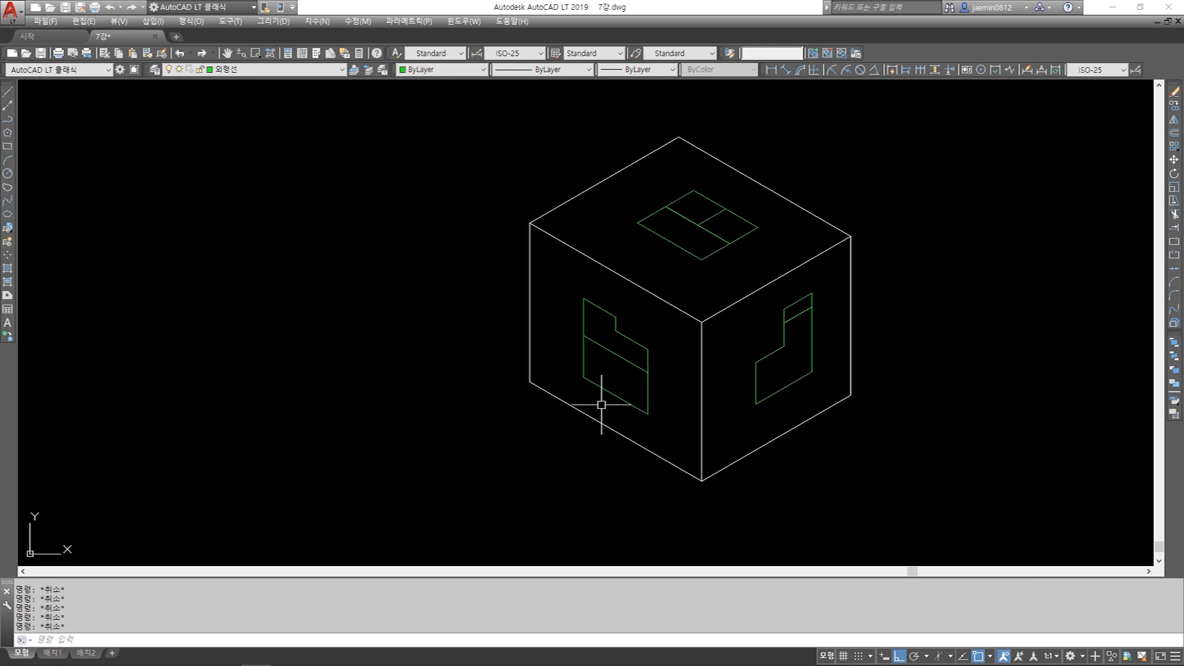
- Draw a rectangle in the empty space beside the projection box as the flat front face
{"action": "scroll", "coordinate": [656, 390], "scroll_direction": "down", "scroll_amount": 2}
{"action": "type", "text": "c"}
{"action": "key", "text": "Return"}
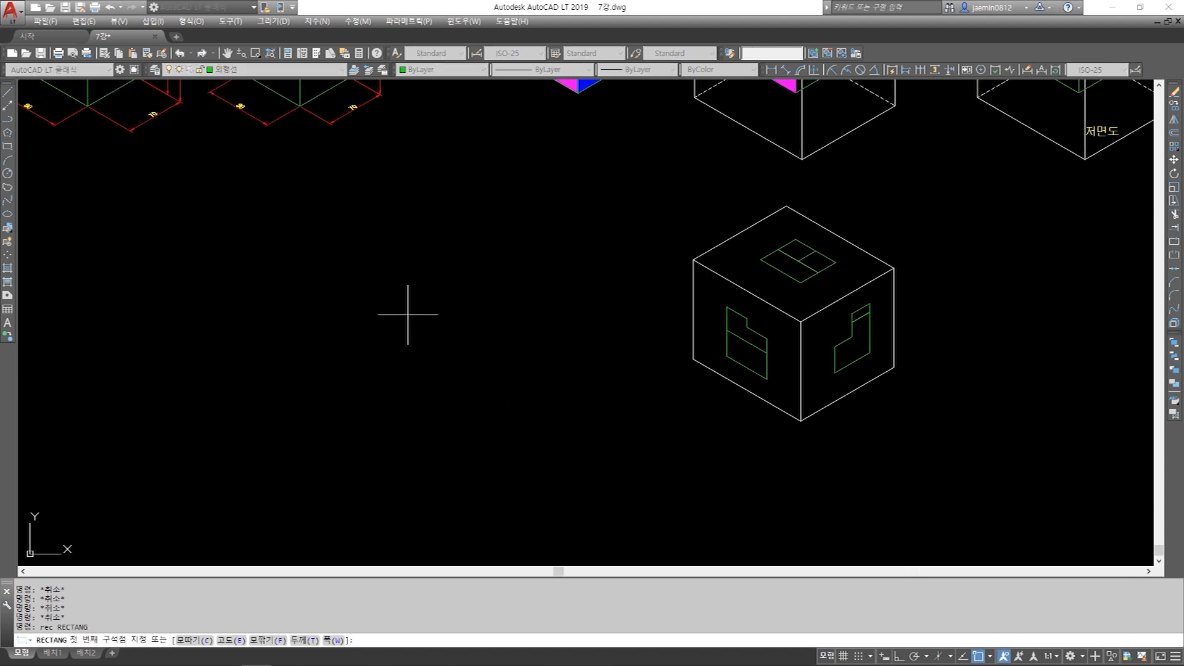
{"action": "left_click", "coordinate": [408, 315]}
{"action": "left_click", "coordinate": [562, 445]}
- Move the new rectangle horizontally farther away from the projection box
{"action": "type", "text": "m"}
{"action": "left_click", "coordinate": [578, 358]}
{"action": "left_click", "coordinate": [333, 497]}
{"action": "key", "text": "space"}
{"action": "left_click", "coordinate": [545, 484]}
{"action": "left_click", "coordinate": [439, 487]}
{"action": "type", "text": "cc"}
{"action": "key", "text": "space"}
{"action": "left_click", "coordinate": [484, 270]}
{"action": "left_click", "coordinate": [432, 364]}
{"action": "key", "text": "space"}
{"action": "left_click", "coordinate": [453, 454]}
{"action": "key", "text": "Escape"}
- Copy the rectangle directly above itself, sharing its upper edge, as the flat top face
{"action": "key", "text": "space"}
{"action": "left_click", "coordinate": [498, 248]}
{"action": "left_click", "coordinate": [423, 350]}
{"action": "key", "text": "space"}
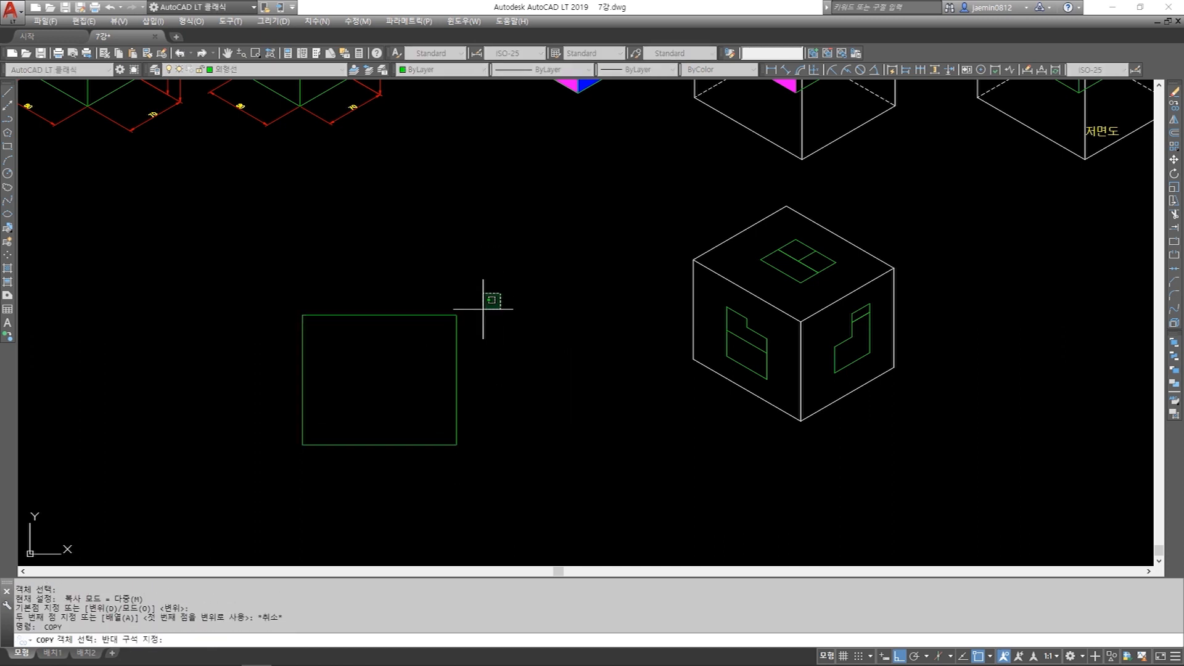
{"action": "left_click", "coordinate": [457, 445]}
{"action": "left_click", "coordinate": [457, 315]}
{"action": "key", "text": "Escape"}
- Copy the lower rectangle to its right side, sharing the common edge, as the flat right face
{"action": "type", "text": "cc"}
{"action": "key", "text": "Escape"}
{"action": "type", "text": "cc"}
{"action": "key", "text": "space"}
{"action": "left_click", "coordinate": [346, 383]}
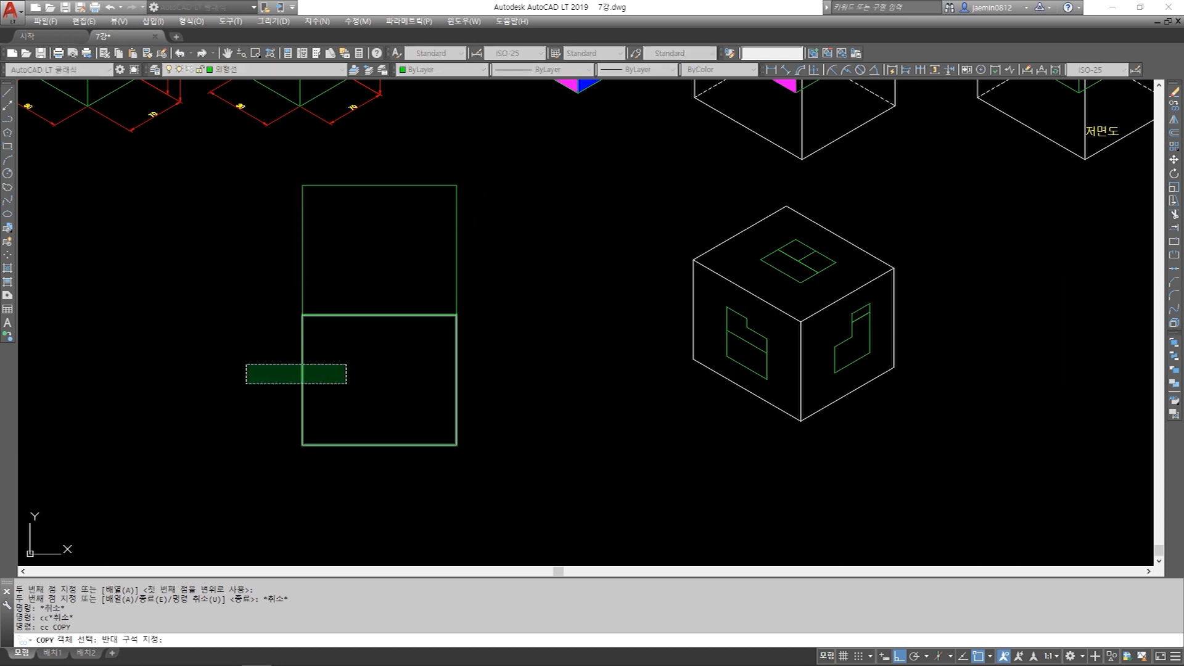
{"action": "left_click", "coordinate": [245, 363]}
{"action": "key", "text": "space"}
{"action": "left_click", "coordinate": [302, 314]}
{"action": "left_click", "coordinate": [457, 315]}
{"action": "key", "text": "Escape"}
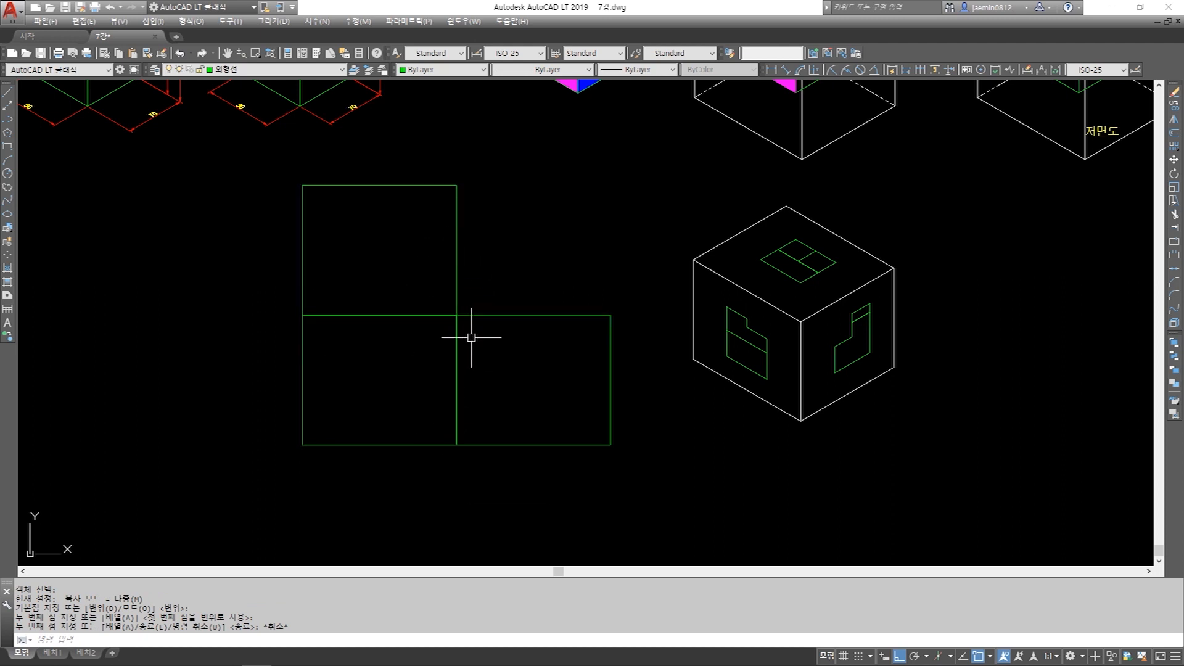
- Copy the front view from the projection box into the lower-left rectangle with ortho off
{"action": "type", "text": "cc"}
{"action": "key", "text": "Return"}
{"action": "left_click", "coordinate": [708, 300]}
{"action": "left_click", "coordinate": [796, 388]}
{"action": "key", "text": "Return"}
{"action": "left_click", "coordinate": [726, 331]}
{"action": "middle_click_drag", "start_coordinate": [423, 394], "coordinate": [474, 389]}
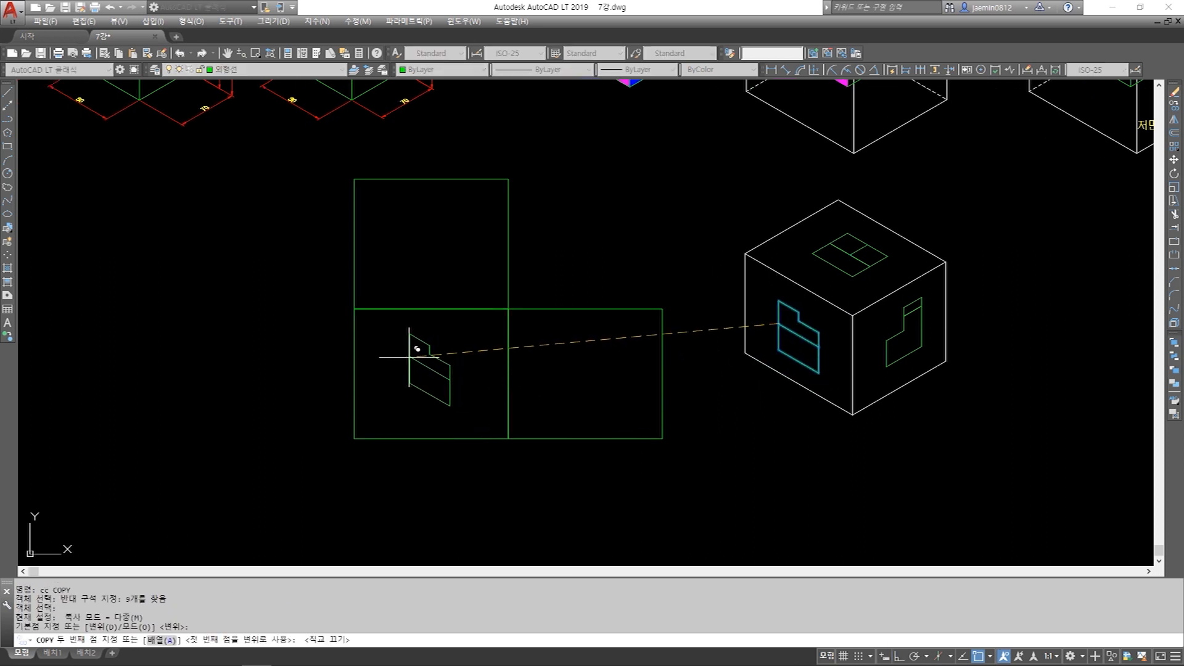
{"action": "left_click", "coordinate": [409, 357]}
{"action": "key", "text": "Escape"}
- Match the properties of the box's white edge onto all three flat rectangles
{"action": "type", "text": "mm"}
{"action": "key", "text": "Return"}
{"action": "left_click", "coordinate": [764, 267]}
{"action": "left_click", "coordinate": [637, 230]}
{"action": "left_click", "coordinate": [490, 345]}
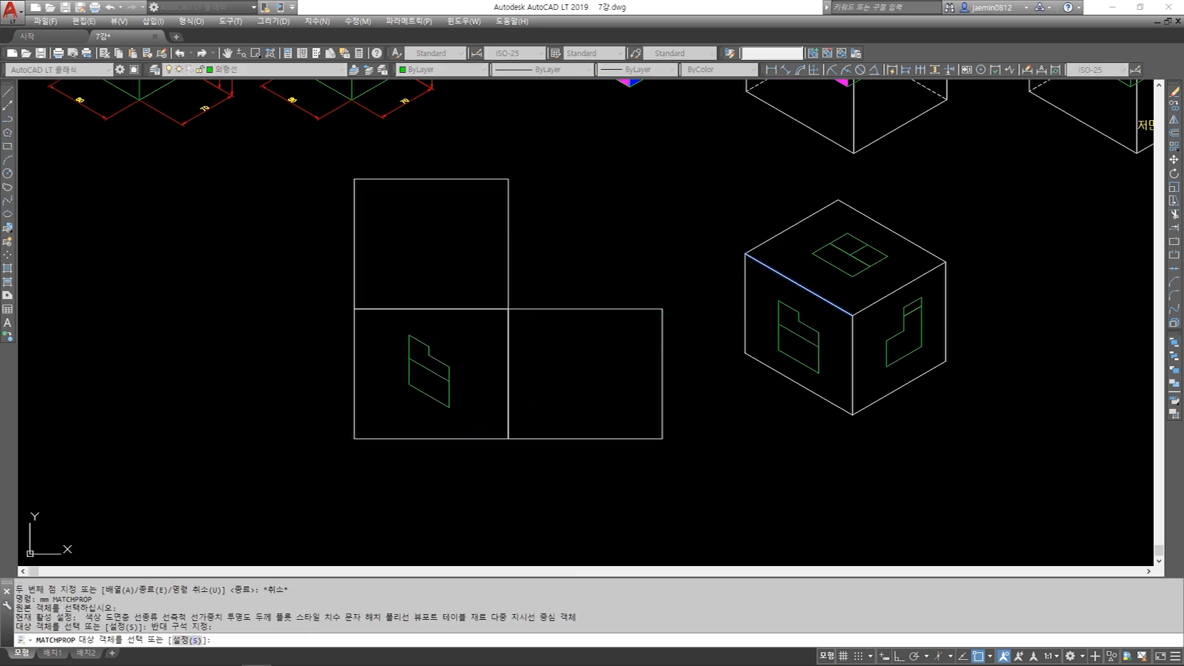
{"action": "scroll", "coordinate": [454, 388], "scroll_direction": "up", "scroll_amount": 2}
{"action": "key", "text": "Escape"}
{"action": "key", "text": "Escape"}
{"action": "key", "text": "Escape"}
{"action": "key", "text": "Escape"}
- Draw a horizontal guide line from the copied front view's lower-right corner to beyond its left side
{"action": "key", "text": "l"}
{"action": "key", "text": "space"}
{"action": "left_click", "coordinate": [444, 419]}
{"action": "left_click", "coordinate": [320, 418]}
{"action": "key", "text": "Escape"}
{"action": "scroll", "coordinate": [402, 367], "scroll_direction": "up", "scroll_amount": 2}
{"action": "type", "text": "sx"}
{"action": "left_click", "coordinate": [435, 246]}
{"action": "key", "text": "Escape"}
{"action": "key", "text": "Escape"}
- Stretch the left side of the slanted front view down towards the horizontal guide
{"action": "type", "text": "s"}
{"action": "left_click", "coordinate": [427, 252]}
{"action": "left_click", "coordinate": [340, 410]}
{"action": "key", "text": "space"}
{"action": "left_click", "coordinate": [368, 390]}
{"action": "left_click", "coordinate": [364, 454]}
{"action": "key", "text": "Escape"}
{"action": "key", "text": "Escape"}
- Stretch the front view's left side again so its lower corner lands exactly on the guide
{"action": "type", "text": "s"}
{"action": "left_click", "coordinate": [430, 297]}
{"action": "left_click", "coordinate": [363, 465]}
{"action": "key", "text": "space"}
{"action": "scroll", "coordinate": [369, 465], "scroll_direction": "up", "scroll_amount": 2}
{"action": "left_click", "coordinate": [362, 447]}
{"action": "left_click", "coordinate": [362, 440]}
{"action": "key", "text": "Escape"}
- Erase the horizontal guide at the base of the front view
{"action": "key", "text": "e"}
{"action": "key", "text": "space"}
{"action": "left_click", "coordinate": [330, 458]}
{"action": "left_click", "coordinate": [303, 390]}
{"action": "key", "text": "space"}
{"action": "key", "text": "Escape"}
- Draw a horizontal guide from the front view's upper-left corner past its right side, erasing the first attempt
{"action": "key", "text": "l"}
{"action": "key", "text": "space"}
{"action": "left_click", "coordinate": [363, 241]}
{"action": "left_click", "coordinate": [631, 279]}
{"action": "key", "text": "Escape"}
{"action": "type", "text": "e"}
{"action": "key", "text": "space"}
{"action": "left_click", "coordinate": [492, 226]}
{"action": "left_click", "coordinate": [462, 267]}
{"action": "key", "text": "space"}
{"action": "type", "text": "l"}
{"action": "left_click", "coordinate": [364, 240]}
{"action": "key", "text": "Escape"}
- Stretch the short vertical step edge up to the guide so both upper edges run horizontally
{"action": "type", "text": "s"}
{"action": "left_click", "coordinate": [475, 205]}
{"action": "left_click", "coordinate": [416, 387]}
{"action": "key", "text": "space"}
{"action": "left_click", "coordinate": [444, 282]}
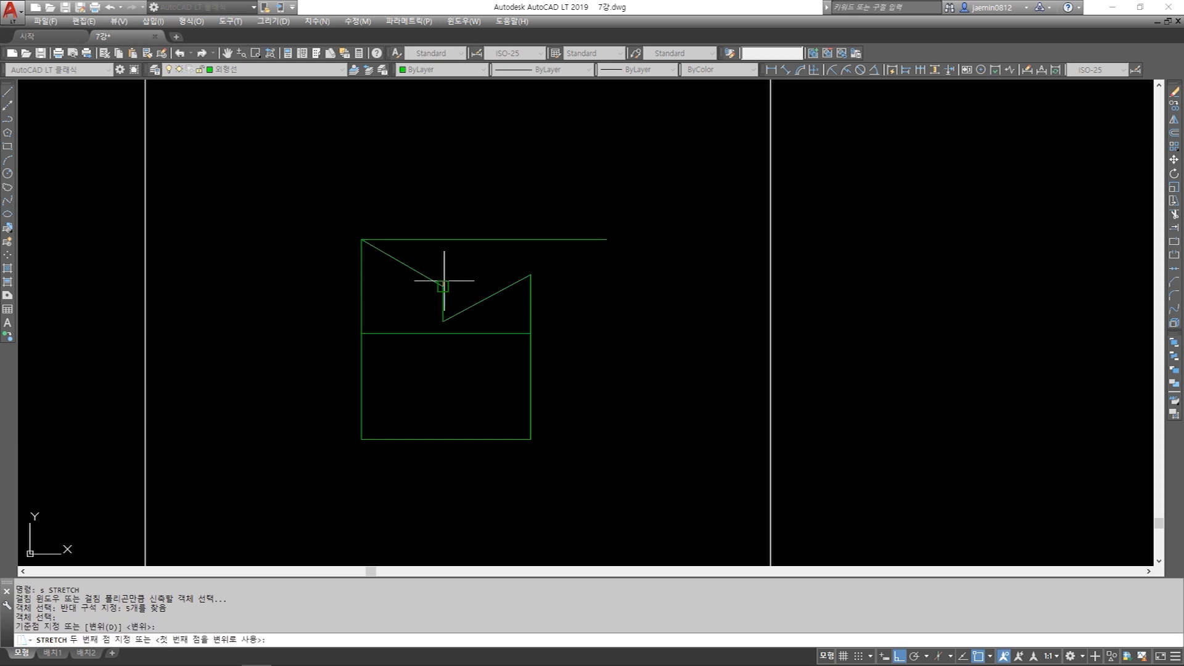
{"action": "left_click", "coordinate": [443, 239]}
{"action": "key", "text": "Escape"}
- Erase the leftover horizontal guide along the top of the front view
{"action": "key", "text": "e"}
{"action": "key", "text": "space"}
{"action": "left_click", "coordinate": [582, 232]}
{"action": "left_click", "coordinate": [551, 262]}
{"action": "key", "text": "space"}
{"action": "key", "text": "Escape"}
{"action": "scroll", "coordinate": [543, 309], "scroll_direction": "down", "scroll_amount": 4}
{"action": "mouse_move", "coordinate": [587, 357]}
{"action": "middle_mouse_down"}
{"action": "mouse_move", "coordinate": [598, 362]}
{"action": "mouse_move", "coordinate": [586, 408]}
{"action": "middle_mouse_up"}
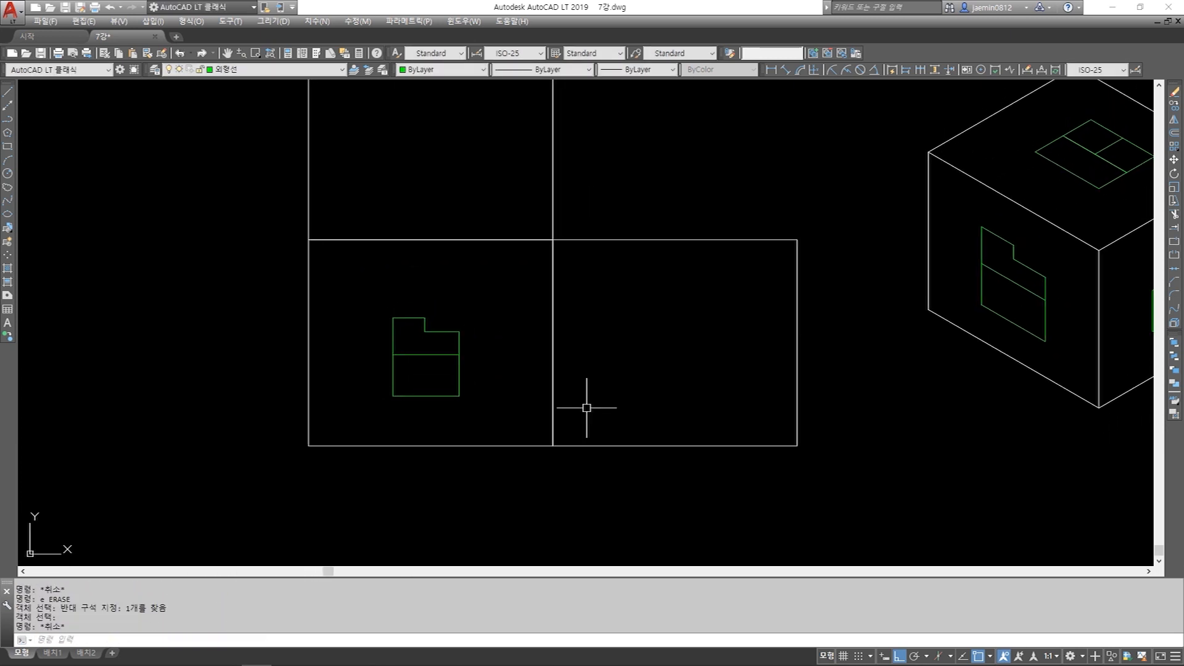
- Copy the stepped right-side figure from the projection box's right face into the rectangle beside the front view
{"action": "middle_click_drag", "start_coordinate": [864, 373], "coordinate": [619, 396]}
{"action": "type", "text": "c"}
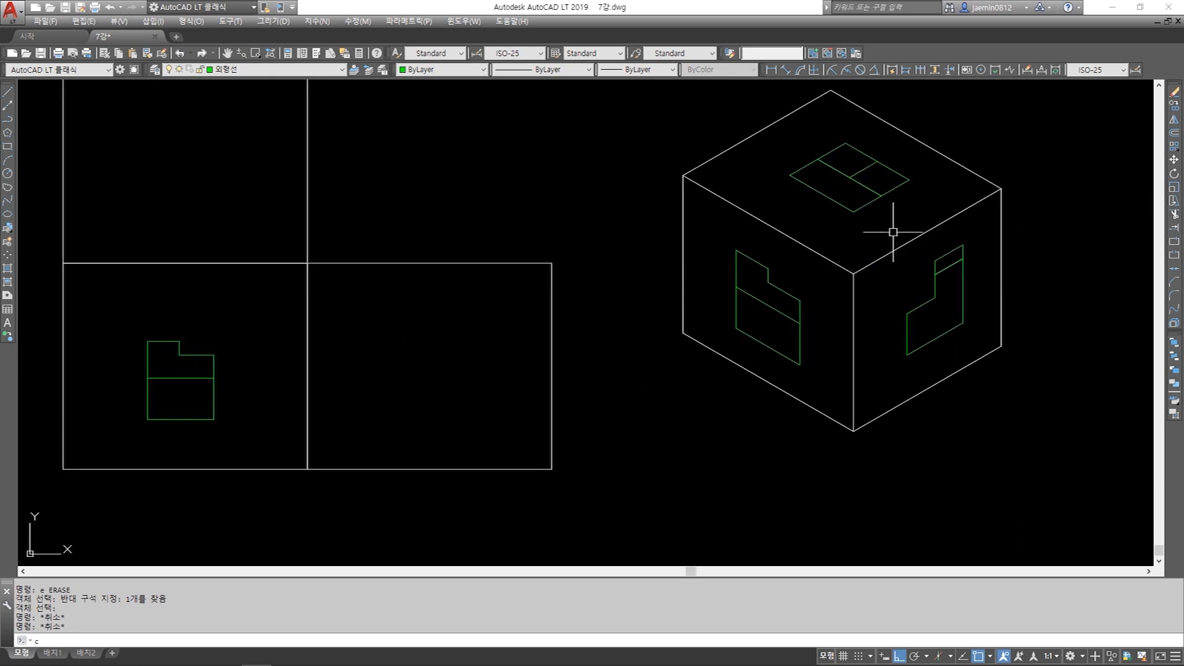
{"action": "type", "text": "c"}
{"action": "key", "text": "space"}
{"action": "left_click", "coordinate": [893, 232]}
{"action": "left_click", "coordinate": [975, 343]}
{"action": "key", "text": "space"}
{"action": "middle_click_drag", "start_coordinate": [783, 358], "coordinate": [980, 328]}
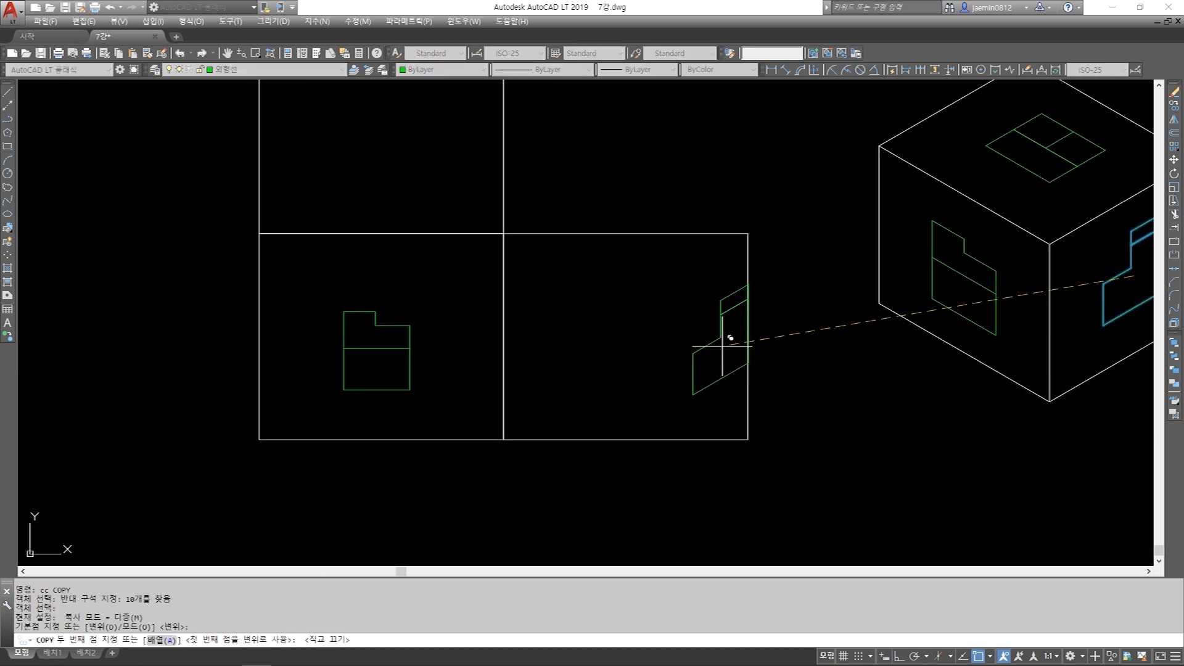
{"action": "left_click", "coordinate": [636, 326]}
{"action": "key", "text": "Escape"}
- Draw a horizontal guide from the front view's lower-right corner across the right-side rectangle
{"action": "type", "text": "l"}
{"action": "key", "text": "space"}
{"action": "left_click", "coordinate": [409, 389]}
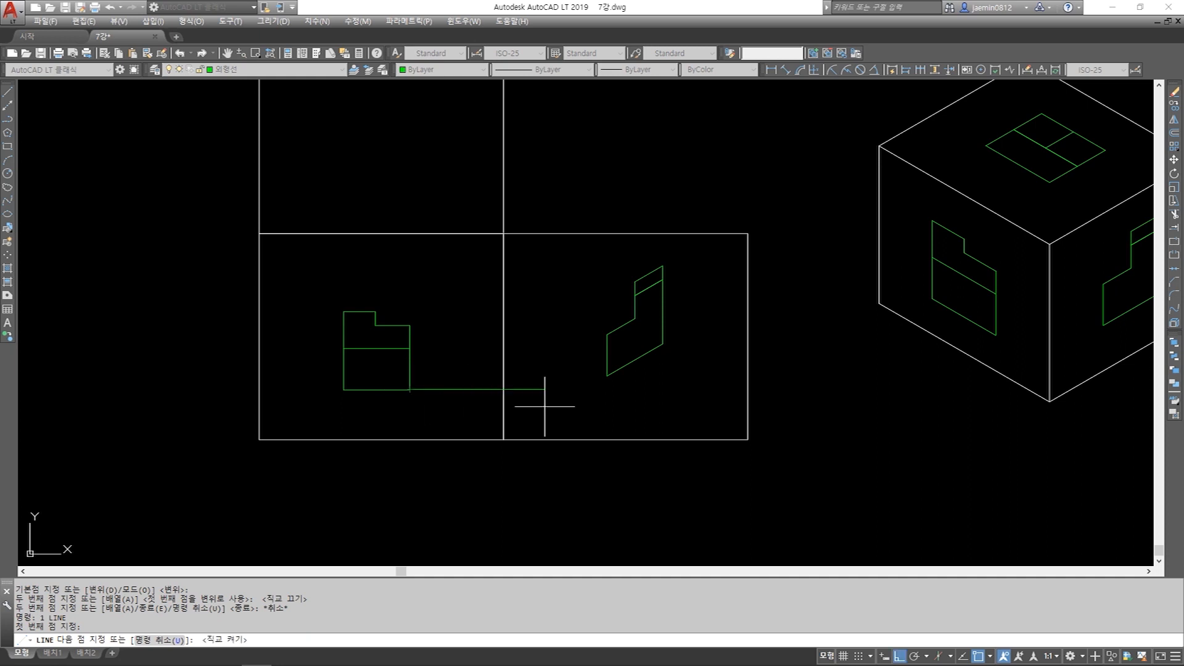
{"action": "left_click", "coordinate": [818, 394]}
{"action": "key", "text": "Escape"}
- Move the copied right-side figure down so its lower-left corner rests on the horizontal guide
{"action": "type", "text": "m"}
{"action": "key", "text": "space"}
{"action": "left_click", "coordinate": [579, 246]}
{"action": "left_click", "coordinate": [696, 370]}
{"action": "key", "text": "space"}
{"action": "left_click", "coordinate": [607, 389]}
{"action": "key", "text": "Escape"}
- Erase the horizontal guide running from the front view's base under the right-side figure
{"action": "key", "text": "e"}
{"action": "key", "text": "space"}
{"action": "left_click", "coordinate": [574, 371]}
{"action": "left_click", "coordinate": [547, 409]}
{"action": "key", "text": "space"}
{"action": "key", "text": "Escape"}
- Move the right-side figure horizontally closer to the front view within its rectangle
{"action": "key", "text": "m"}
{"action": "key", "text": "space"}
{"action": "left_click", "coordinate": [592, 271]}
{"action": "left_click", "coordinate": [695, 395]}
{"action": "key", "text": "space"}
{"action": "left_click", "coordinate": [654, 402]}
{"action": "left_click", "coordinate": [600, 399]}
{"action": "key", "text": "Escape"}
- Draw a horizontal guide from the right-side figure's lower-left corner past its right edge
{"action": "key", "text": "l"}
{"action": "key", "text": "space"}
{"action": "left_click", "coordinate": [555, 389]}
{"action": "left_click", "coordinate": [689, 404]}
{"action": "key", "text": "Escape"}
- Stretch the right portion of the right-side figure down to the guide so its base runs horizontally
{"action": "key", "text": "s"}
{"action": "key", "text": "space"}
{"action": "left_click", "coordinate": [639, 266]}
{"action": "left_click", "coordinate": [578, 381]}
{"action": "key", "text": "space"}
{"action": "left_click", "coordinate": [610, 358]}
{"action": "left_click", "coordinate": [610, 390]}
{"action": "key", "text": "Escape"}
- Erase the horizontal guide along the base of the right-side figure
{"action": "key", "text": "e"}
{"action": "key", "text": "space"}
{"action": "left_click", "coordinate": [657, 412]}
{"action": "left_click", "coordinate": [646, 374]}
{"action": "key", "text": "space"}
{"action": "key", "text": "Escape"}
- Draw a horizontal guide from the right-side figure's upper-right corner leftward over the step
{"action": "key", "text": "l"}
{"action": "key", "text": "space"}
{"action": "left_click", "coordinate": [610, 313]}
{"action": "left_click", "coordinate": [554, 313]}
{"action": "key", "text": "Escape"}
- Stretch the upper end of the inner vertical edge upward so the two short upper edges run horizontally
{"action": "scroll", "coordinate": [596, 335], "scroll_direction": "up", "scroll_amount": 2}
{"action": "key", "text": "s"}
{"action": "key", "text": "space"}
{"action": "left_click", "coordinate": [599, 280]}
{"action": "left_click", "coordinate": [571, 382]}
{"action": "left_click", "coordinate": [575, 296]}
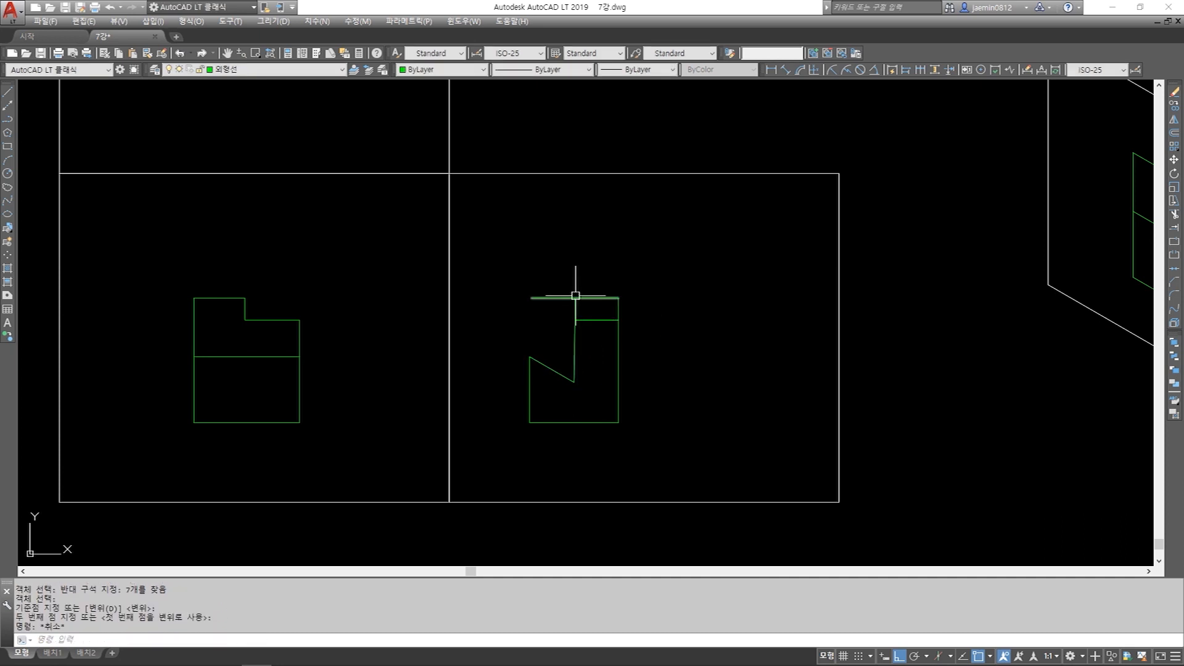
- Stretch the right-side figure's inner step corner upward so the sloping step edge becomes horizontal
{"action": "key", "text": "s"}
{"action": "key", "text": "space"}
{"action": "left_click", "coordinate": [594, 291]}
{"action": "left_click", "coordinate": [564, 373]}
{"action": "key", "text": "space"}
{"action": "left_click", "coordinate": [575, 299]}
{"action": "key", "text": "Escape"}
- Erase the leftover horizontal guide above the right-side view's step
{"action": "key", "text": "e"}
{"action": "key", "text": "space"}
{"action": "left_click", "coordinate": [543, 296]}
{"action": "key", "text": "space"}
{"action": "key", "text": "Escape"}
- Move the finished right-side view slightly to the right within its rectangle, keeping it level with the front view
{"action": "key", "text": "m"}
{"action": "key", "text": "space"}
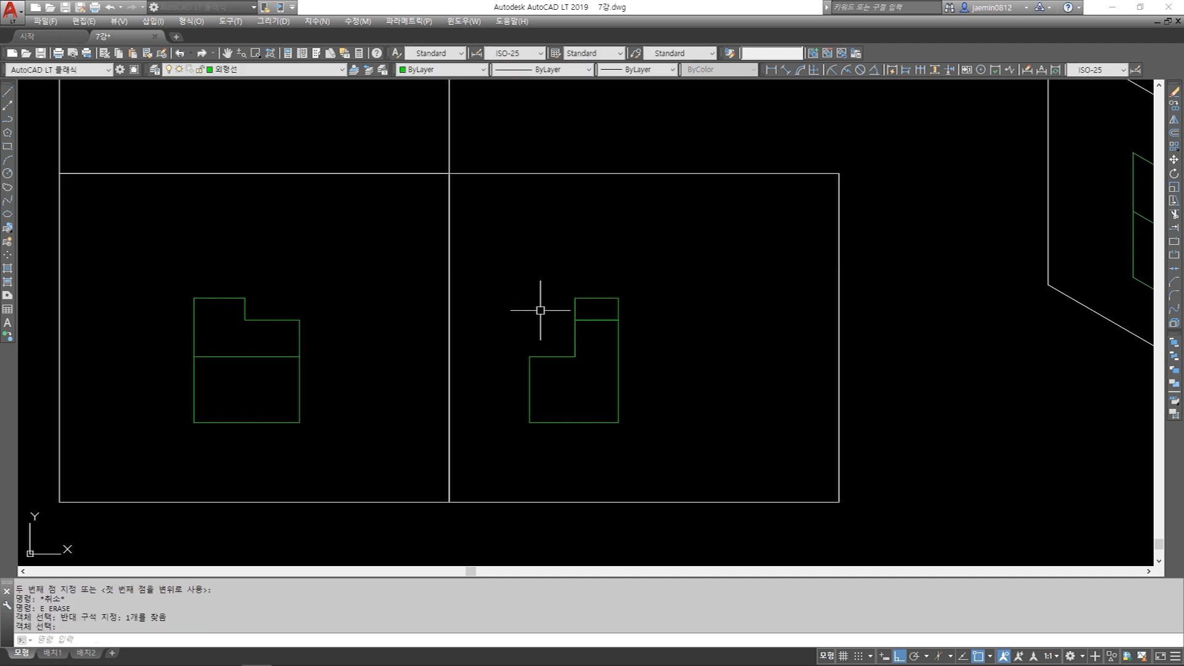
{"action": "left_click", "coordinate": [511, 279]}
{"action": "left_click", "coordinate": [667, 431]}
{"action": "key", "text": "space"}
{"action": "left_click", "coordinate": [677, 430]}
{"action": "left_click", "coordinate": [704, 430]}
{"action": "key", "text": "Escape"}
{"action": "key", "text": "Escape"}
{"action": "key", "text": "l"}
{"action": "key", "text": "space"}
{"action": "left_click", "coordinate": [300, 357]}
{"action": "key", "text": "Escape"}
- Copy the top-view figure from the projection box's top face into the rectangle above the front view, with ortho off
{"action": "scroll", "coordinate": [708, 420], "scroll_direction": "down", "scroll_amount": 2}
{"action": "middle_click_drag", "start_coordinate": [708, 413], "coordinate": [697, 426]}
{"action": "middle_click_drag", "start_coordinate": [884, 246], "coordinate": [822, 271]}
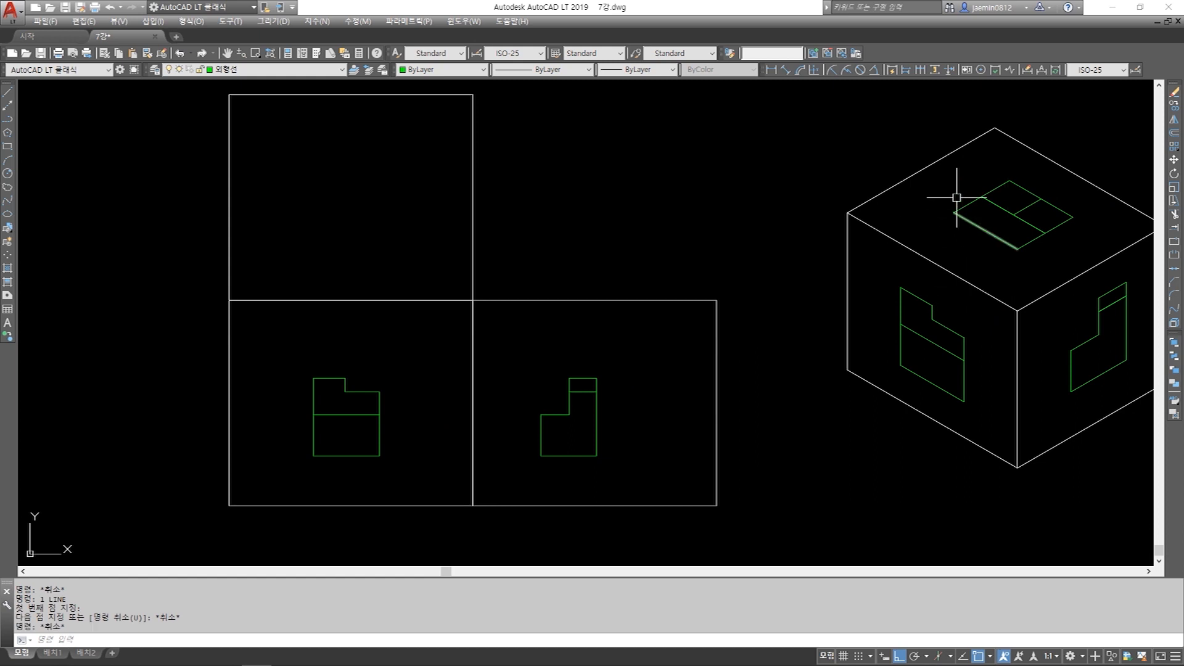
{"action": "type", "text": "cc"}
{"action": "key", "text": "space"}
{"action": "left_click", "coordinate": [951, 163]}
{"action": "left_click", "coordinate": [1116, 306]}
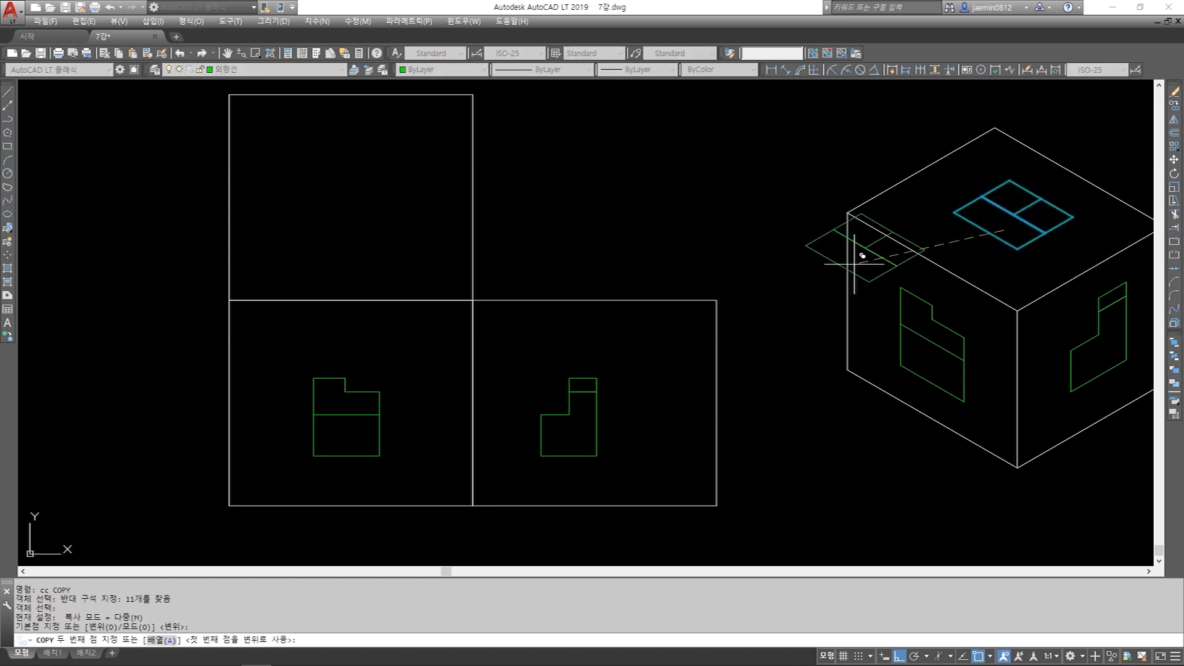
{"action": "key", "text": "F8"}
{"action": "middle_click_drag", "start_coordinate": [365, 195], "coordinate": [439, 230]}
{"action": "left_click", "coordinate": [439, 242]}
{"action": "key", "text": "space"}
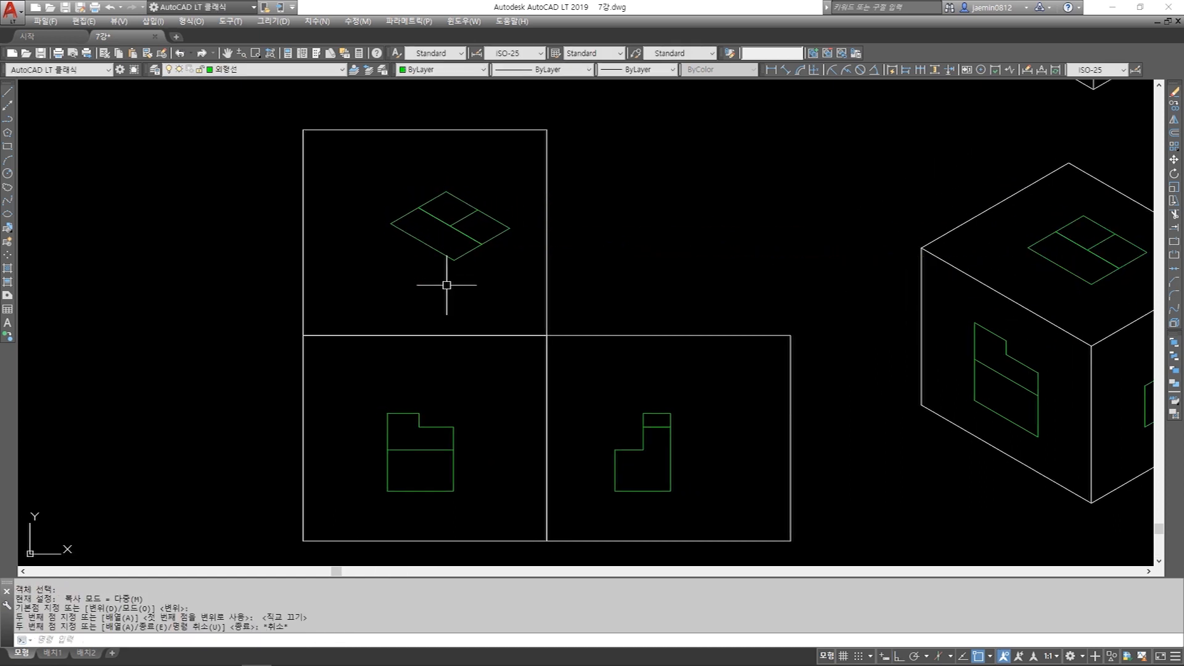
{"action": "middle_click_drag", "start_coordinate": [446, 285], "coordinate": [437, 307]}
{"action": "type", "text": "ro"}
{"action": "key", "text": "space"}
{"action": "left_click", "coordinate": [492, 191]}
{"action": "left_click", "coordinate": [395, 307]}
{"action": "key", "text": "space"}
{"action": "left_click", "coordinate": [444, 287]}
{"action": "key", "text": "Escape"}
{"action": "key", "text": "space"}
{"action": "left_click", "coordinate": [498, 206]}
{"action": "left_click", "coordinate": [391, 296]}
{"action": "key", "text": "space"}
{"action": "left_click", "coordinate": [445, 284]}
{"action": "key", "text": "Escape"}
- Rotate the copied top-view figure 30 degrees about its lowest corner so its long edges run horizontally
{"action": "key", "text": "space"}
{"action": "left_click", "coordinate": [498, 207]}
{"action": "left_click", "coordinate": [383, 285]}
{"action": "key", "text": "space"}
{"action": "left_click", "coordinate": [444, 283]}
{"action": "type", "text": "30"}
{"action": "key", "text": "space"}
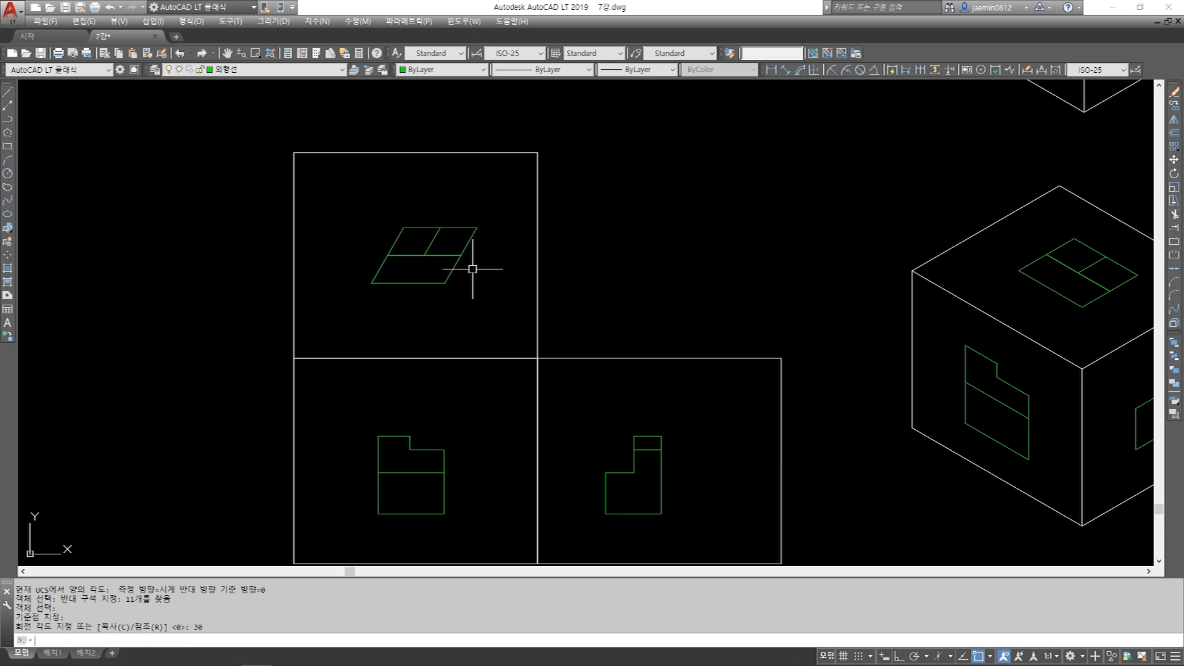
- Draw a vertical guide upward from the top-view figure's lower-left corner, with ortho on
{"action": "key", "text": "space"}
{"action": "left_click", "coordinate": [371, 283]}
{"action": "key", "text": "F8"}
{"action": "left_click", "coordinate": [385, 187]}
{"action": "key", "text": "Escape"}
- Stretch the upper portion of the top-view figure leftward until its upper-left corner meets the vertical guide
{"action": "type", "text": "s"}
{"action": "key", "text": "space"}
{"action": "left_click", "coordinate": [527, 189]}
{"action": "left_click", "coordinate": [379, 270]}
{"action": "scroll", "coordinate": [411, 236], "scroll_direction": "up", "scroll_amount": 4}
{"action": "key", "text": "space"}
{"action": "left_click", "coordinate": [392, 213]}
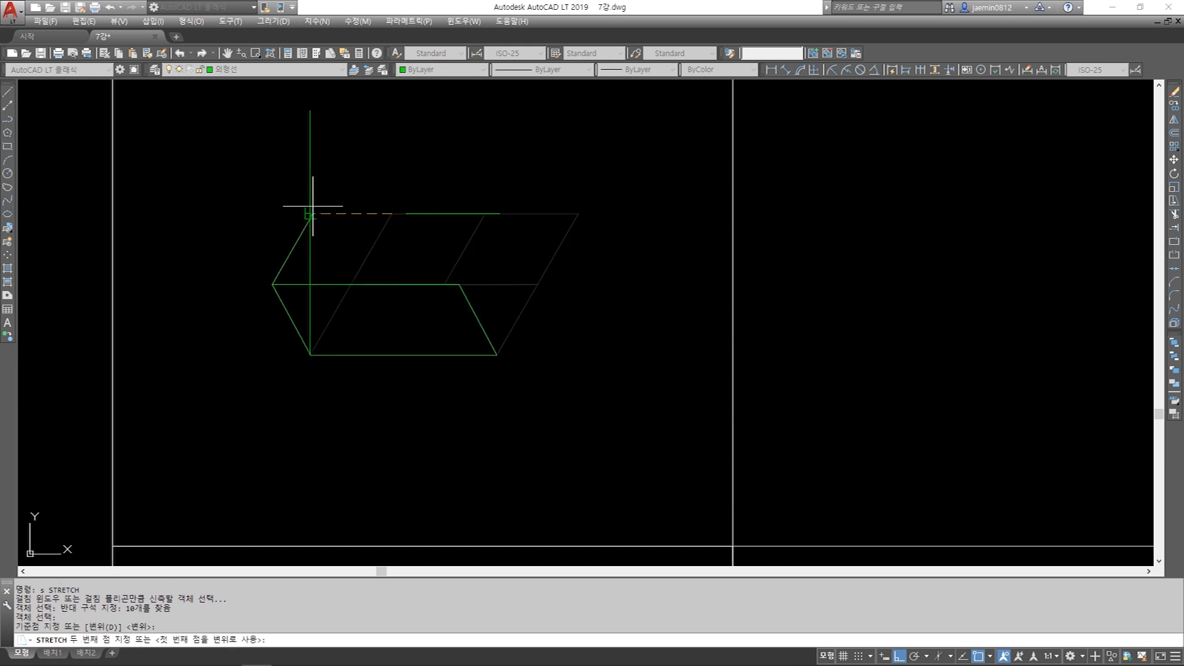
{"action": "left_click", "coordinate": [310, 214]}
{"action": "key", "text": "Escape"}
- Erase the vertical guide at the left side of the top-view figure
{"action": "type", "text": "e"}
{"action": "left_click", "coordinate": [341, 127]}
{"action": "left_click", "coordinate": [295, 162]}
{"action": "key", "text": "space"}
{"action": "key", "text": "Escape"}
- Draw a vertical guide from the top-view figure's upper-right corner down past its base
{"action": "type", "text": "l"}
{"action": "left_click", "coordinate": [497, 213]}
{"action": "left_click", "coordinate": [497, 432]}
{"action": "key", "text": "Escape"}
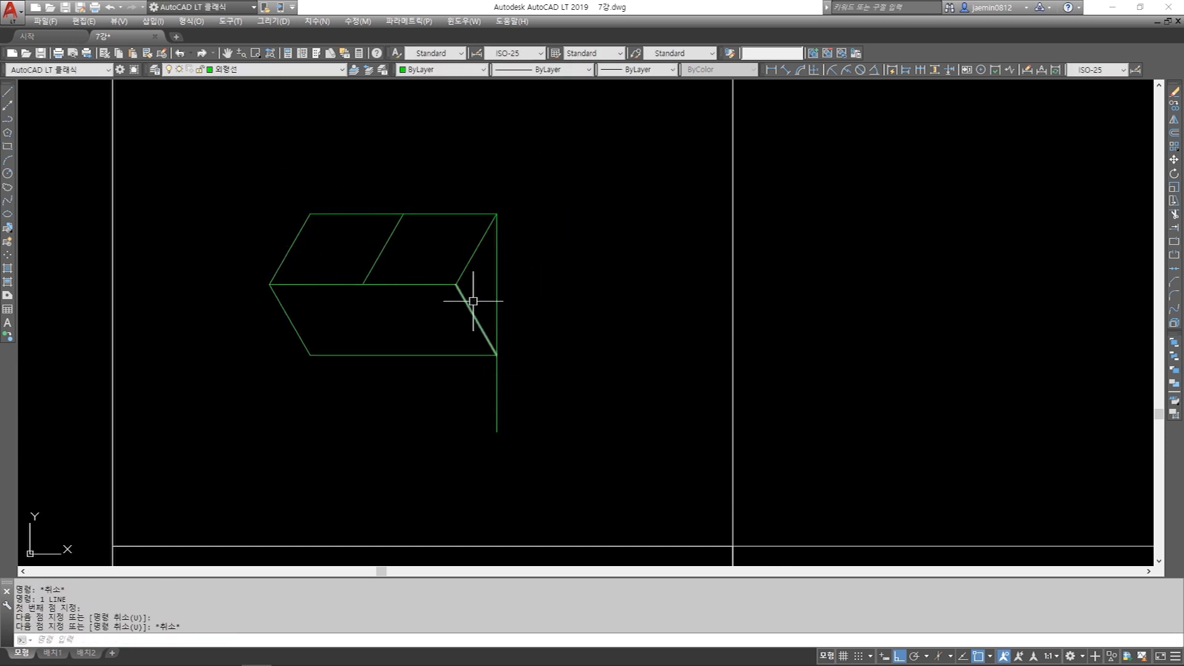
- Stretch the middle edge of the top-view figure rightward until its right end meets the vertical guide
{"action": "type", "text": "s"}
{"action": "left_click", "coordinate": [459, 252]}
{"action": "left_click", "coordinate": [261, 301]}
{"action": "key", "text": "space"}
{"action": "left_click", "coordinate": [456, 284]}
{"action": "left_click", "coordinate": [497, 288]}
{"action": "key", "text": "Escape"}
- Erase the vertical guide at the right side of the top-view figure
{"action": "key", "text": "e"}
{"action": "key", "text": "space"}
{"action": "left_click", "coordinate": [519, 374]}
{"action": "left_click", "coordinate": [464, 391]}
{"action": "key", "text": "space"}
{"action": "key", "text": "Escape"}
{"action": "key", "text": "Escape"}
- Draw a vertical guide from the front-view figure's upper-left corner up past the top-view figure
{"action": "scroll", "coordinate": [453, 420], "scroll_direction": "down", "scroll_amount": 4}
{"action": "middle_click_drag", "start_coordinate": [425, 498], "coordinate": [469, 389]}
{"action": "type", "text": "l"}
{"action": "left_click", "coordinate": [418, 514]}
{"action": "left_click", "coordinate": [476, 150]}
{"action": "key", "text": "Escape"}
- Move the top-view figure horizontally so its lower-left corner sits on the vertical guide
{"action": "type", "text": "m"}
{"action": "left_click", "coordinate": [374, 176]}
{"action": "left_click", "coordinate": [555, 306]}
{"action": "key", "text": "space"}
{"action": "left_click", "coordinate": [408, 271]}
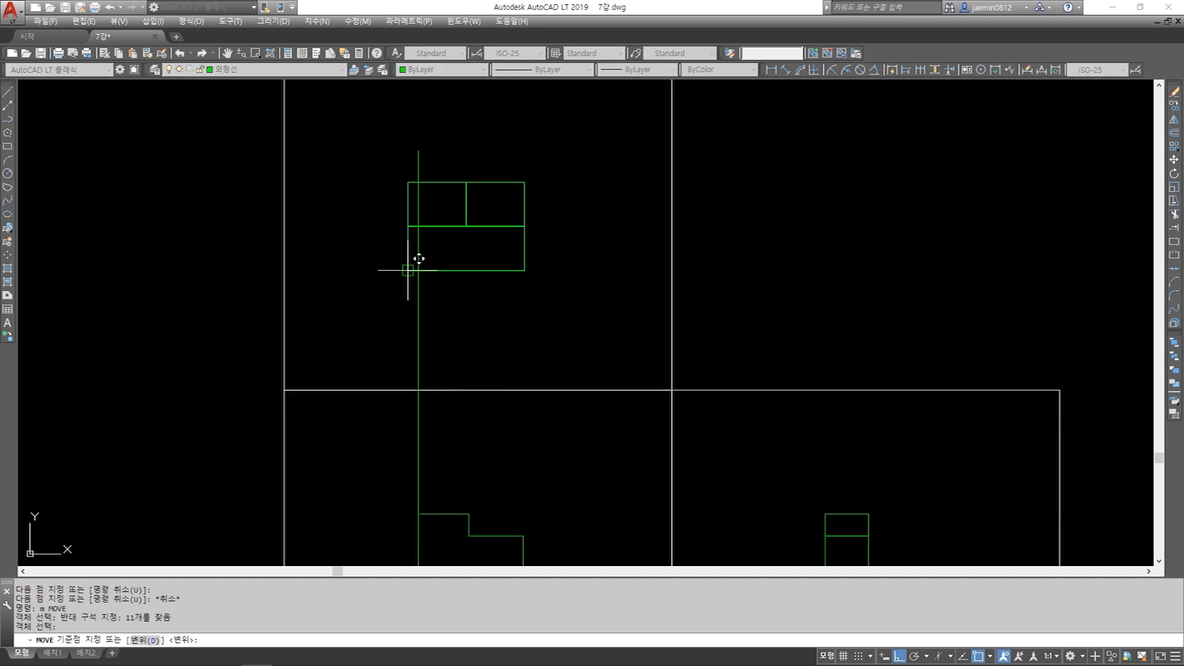
{"action": "left_click", "coordinate": [418, 271]}
{"action": "key", "text": "Escape"}
- Erase the vertical guide running between the front-view and top-view figures
{"action": "type", "text": "e"}
{"action": "left_click", "coordinate": [451, 317]}
{"action": "left_click", "coordinate": [389, 332]}
{"action": "key", "text": "space"}
{"action": "key", "text": "Escape"}
{"action": "key", "text": "Escape"}
- Compare the three flattened views with the matching figures on the faces of the isometric projection box
{"action": "scroll", "coordinate": [426, 318], "scroll_direction": "down", "scroll_amount": 4}
{"action": "scroll", "coordinate": [465, 312], "scroll_direction": "up", "scroll_amount": 2}
{"action": "mouse_move", "coordinate": [808, 422]}
{"action": "middle_mouse_down"}
{"action": "mouse_move", "coordinate": [822, 417]}
{"action": "mouse_move", "coordinate": [719, 425]}
{"action": "middle_mouse_up"}
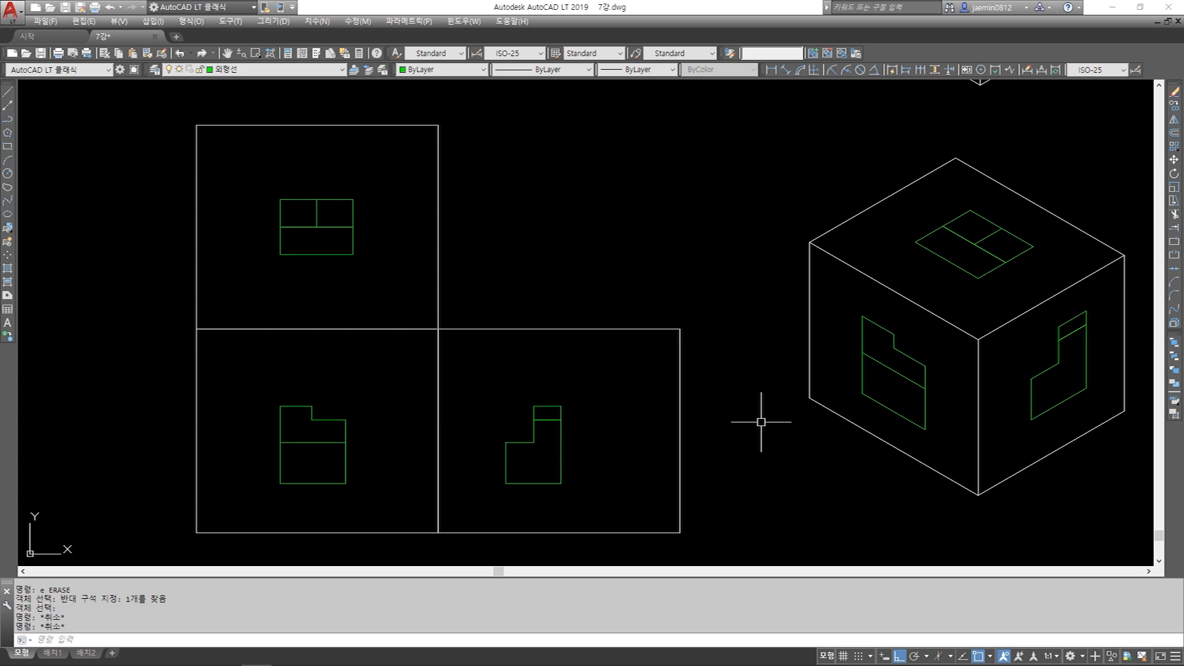
{"action": "scroll", "coordinate": [723, 424], "scroll_direction": "down", "scroll_amount": 2}
{"action": "scroll", "coordinate": [798, 338], "scroll_direction": "up", "scroll_amount": 2}
{"action": "middle_click_drag", "start_coordinate": [782, 317], "coordinate": [781, 160]}
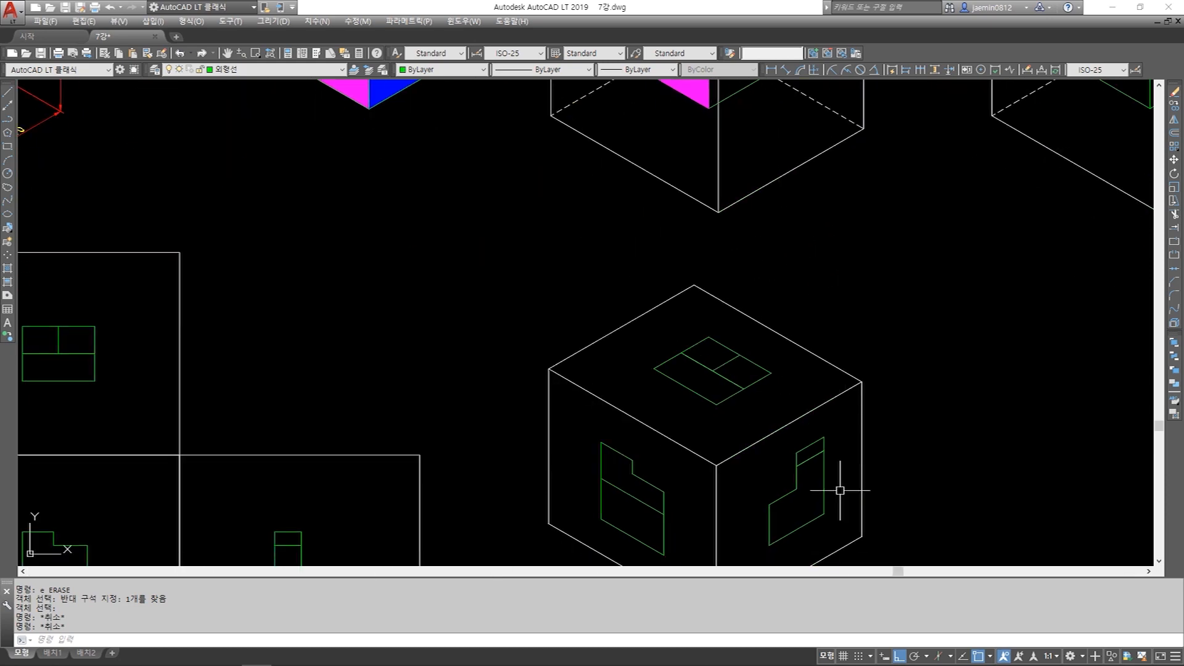
{"action": "middle_click_drag", "start_coordinate": [844, 452], "coordinate": [841, 397]}
{"action": "scroll", "coordinate": [840, 397], "scroll_direction": "down", "scroll_amount": 2}
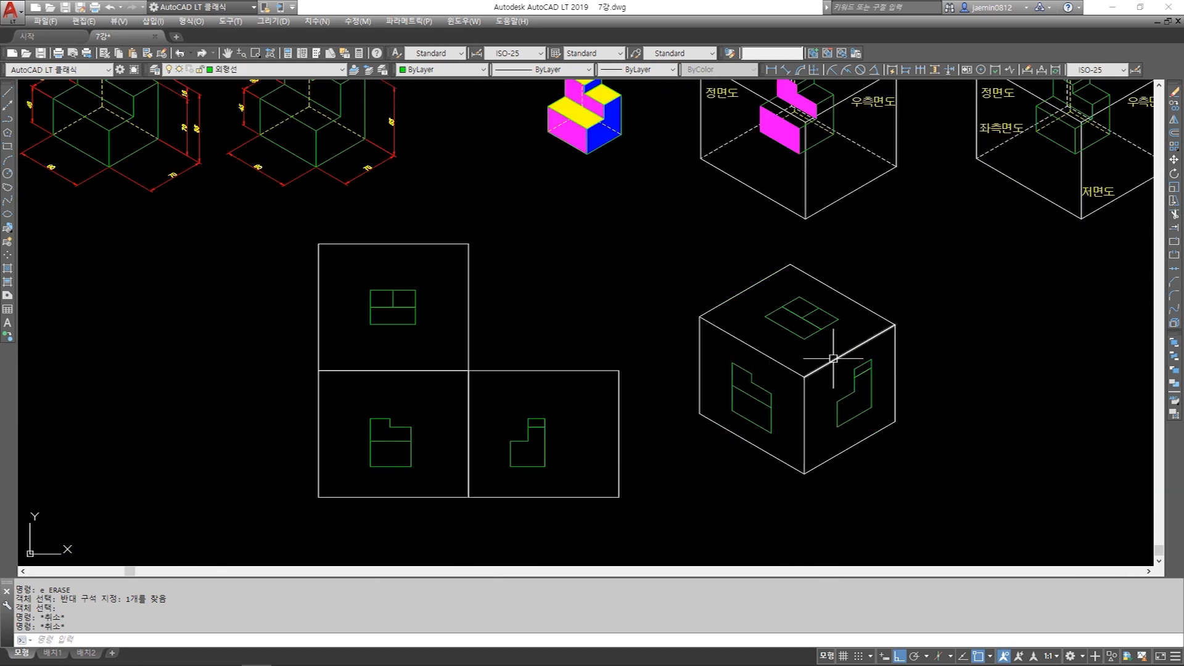
{"action": "scroll", "coordinate": [759, 466], "scroll_direction": "up", "scroll_amount": 2}
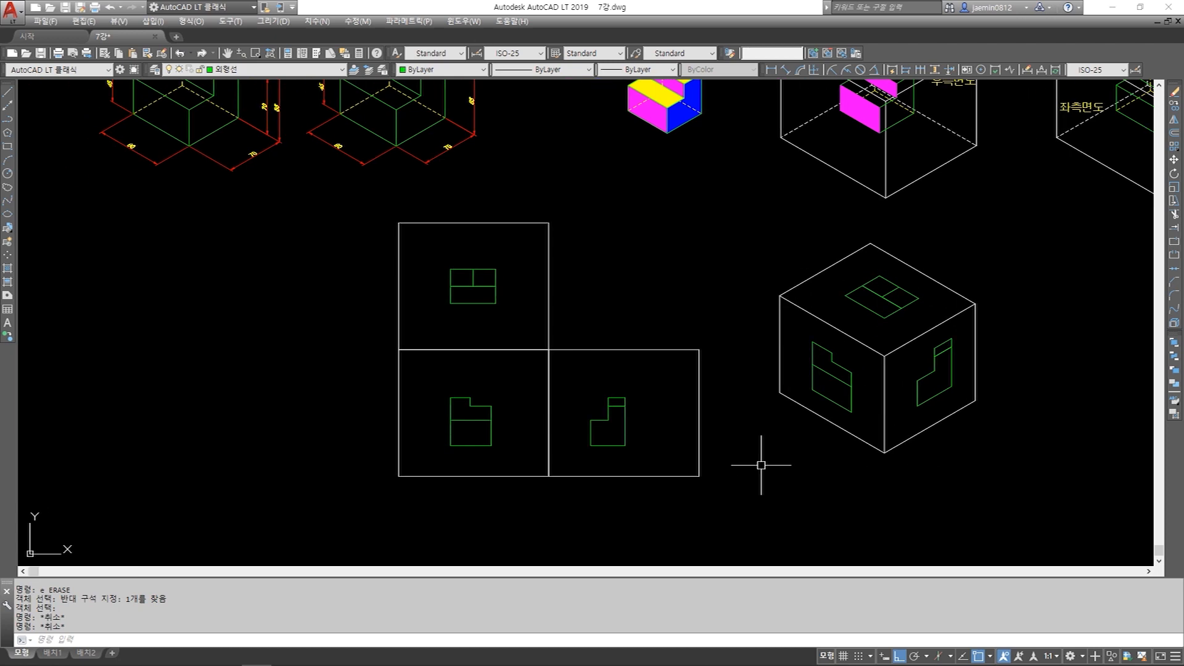
{"action": "middle_click_drag", "start_coordinate": [594, 420], "coordinate": [640, 420]}
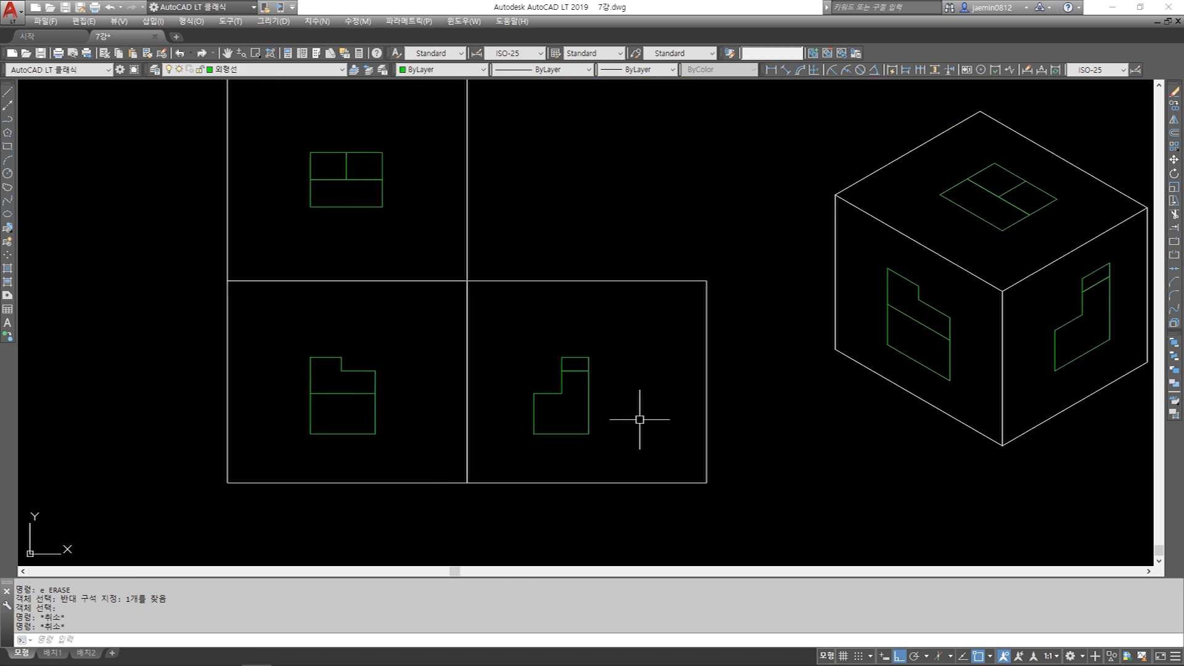
- Move the right-side-view figure slightly to the right inside its rectangle
{"action": "key", "text": "space"}
{"action": "left_click", "coordinate": [528, 334]}
{"action": "left_click", "coordinate": [611, 452]}
{"action": "key", "text": "space"}
{"action": "left_click", "coordinate": [620, 403]}
{"action": "left_click", "coordinate": [641, 405]}
{"action": "key", "text": "Escape"}
{"action": "scroll", "coordinate": [660, 464], "scroll_direction": "down", "scroll_amount": 2}
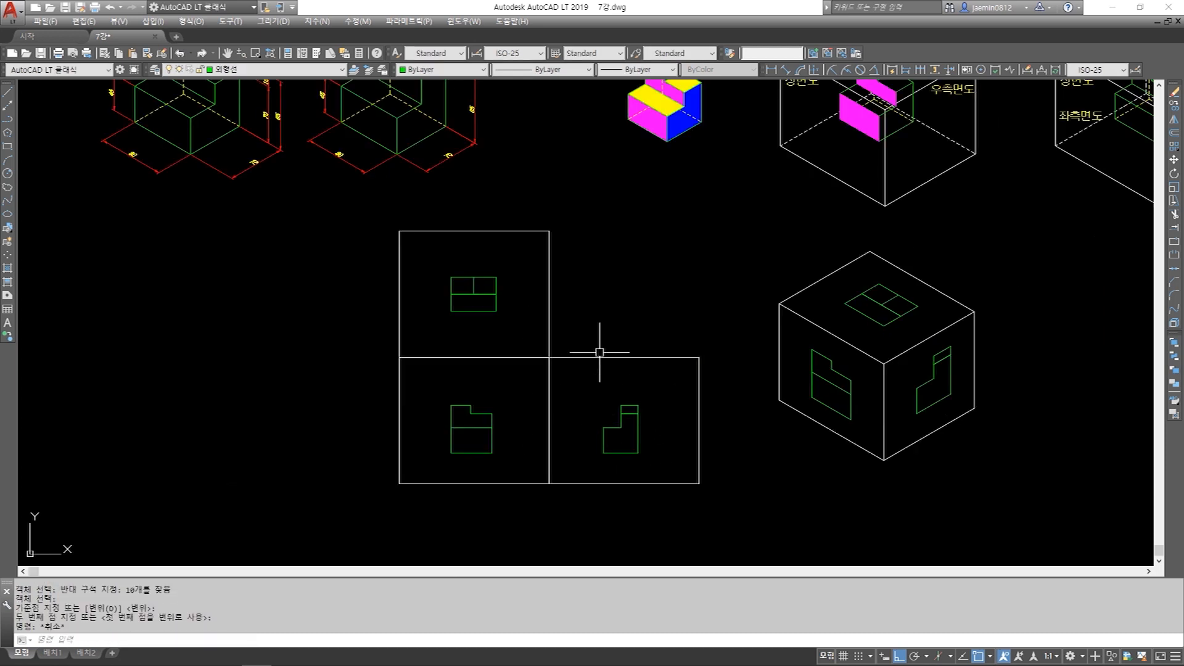
- Copy the 정면도 label from the projection box into the upper-left corner of the front-view rectangle, with ortho off
{"action": "middle_click_drag", "start_coordinate": [600, 352], "coordinate": [588, 421]}
{"action": "key", "text": "Escape"}
{"action": "type", "text": "cc"}
{"action": "left_click", "coordinate": [788, 149]}
{"action": "key", "text": "space"}
{"action": "left_click", "coordinate": [787, 147]}
{"action": "key", "text": "F8"}
{"action": "middle_click_drag", "start_coordinate": [494, 454], "coordinate": [559, 364]}
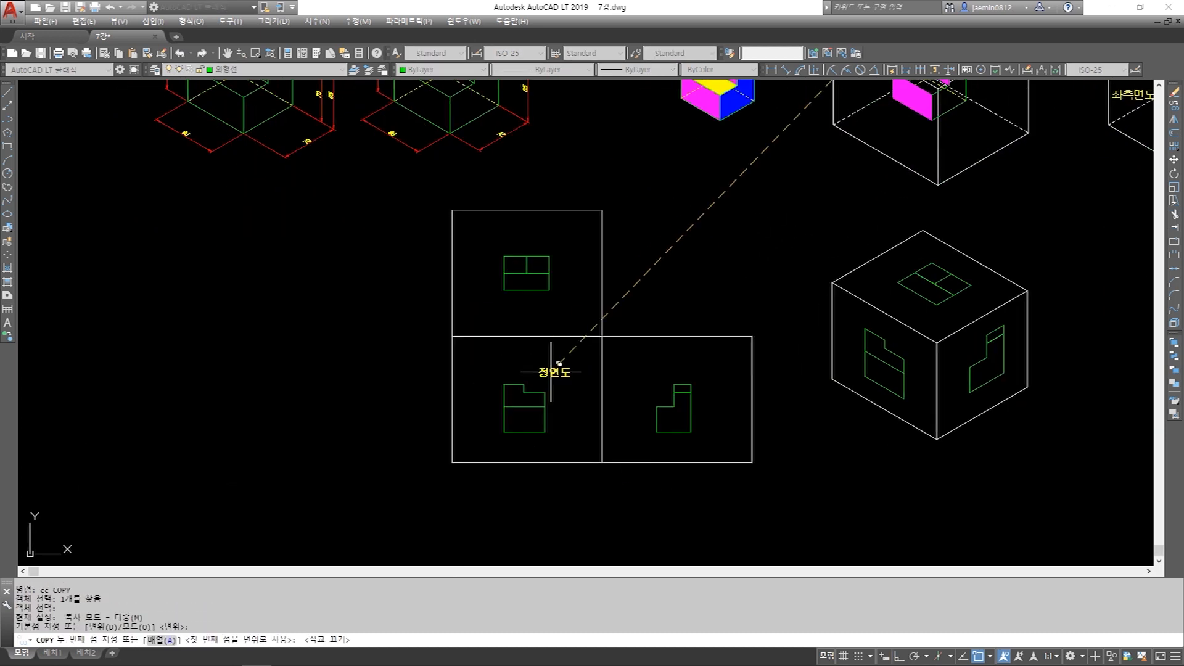
{"action": "left_click", "coordinate": [476, 351]}
{"action": "key", "text": "Escape"}
- Copy the 평면도 label from the projection box into the upper-left corner of the top-view rectangle
{"action": "middle_click_drag", "start_coordinate": [762, 168], "coordinate": [666, 317]}
{"action": "type", "text": "cc"}
{"action": "left_click", "coordinate": [857, 164]}
{"action": "key", "text": "space"}
{"action": "left_click", "coordinate": [856, 162]}
{"action": "left_click", "coordinate": [381, 373]}
{"action": "key", "text": "Escape"}
- Copy the 우측면도 label from the projection box into the upper-right corner of the right-side-view rectangle
{"action": "type", "text": "cc"}
{"action": "left_click", "coordinate": [910, 217]}
{"action": "key", "text": "space"}
{"action": "left_click", "coordinate": [912, 215]}
{"action": "middle_click_drag", "start_coordinate": [642, 449], "coordinate": [696, 271]}
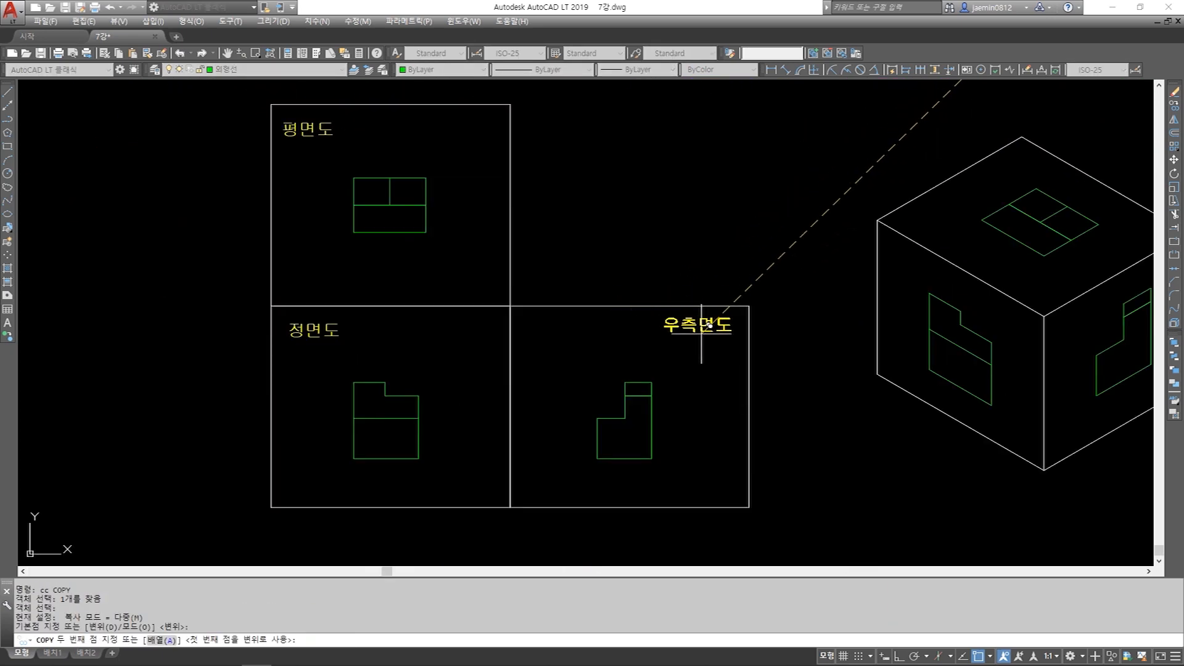
{"action": "left_click", "coordinate": [705, 332]}
{"action": "key", "text": "Escape"}
{"action": "middle_click_drag", "start_coordinate": [804, 419], "coordinate": [805, 414]}
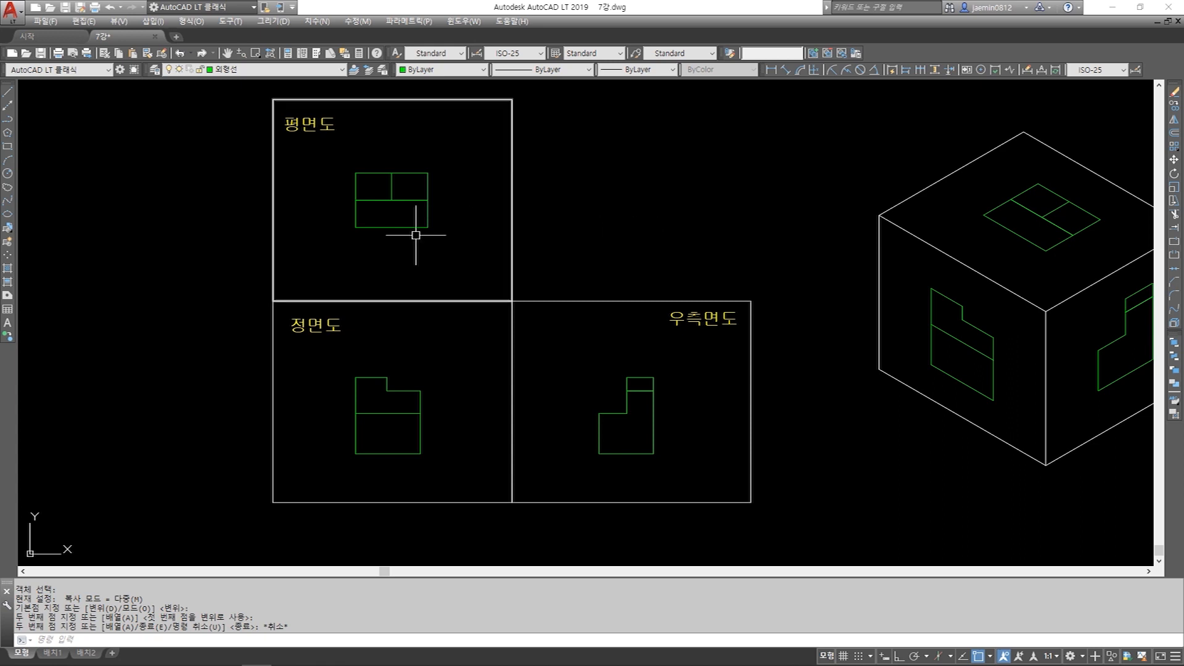
{"action": "middle_click_drag", "start_coordinate": [377, 433], "coordinate": [422, 368]}
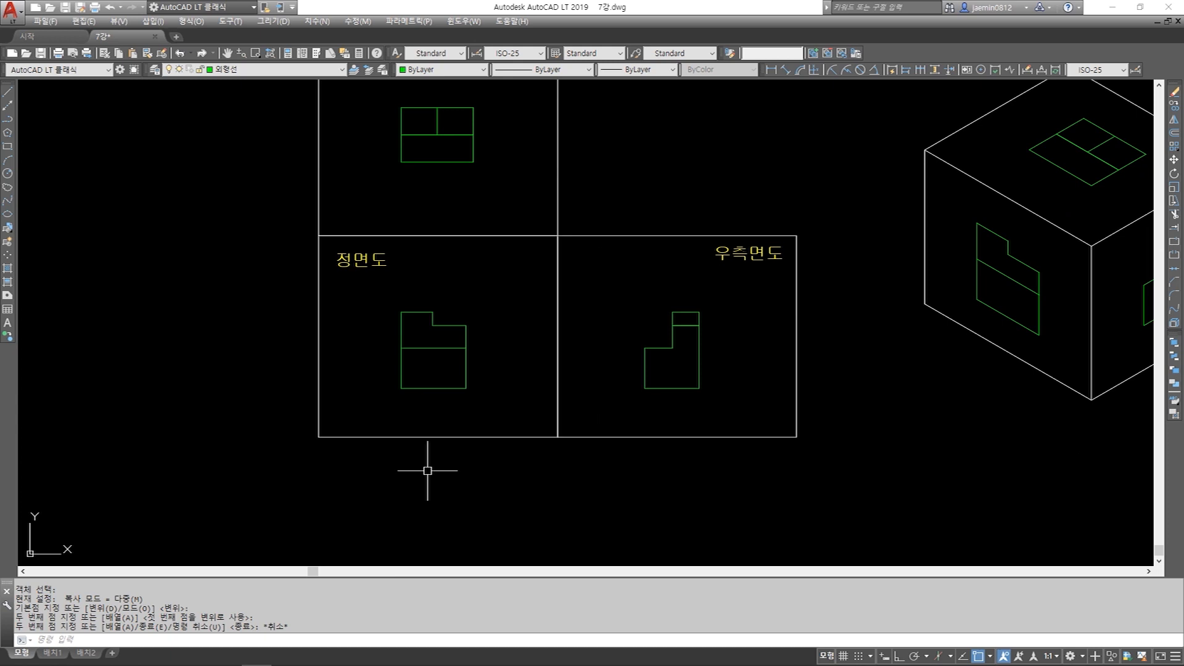
{"action": "middle_click_drag", "start_coordinate": [489, 195], "coordinate": [488, 280]}
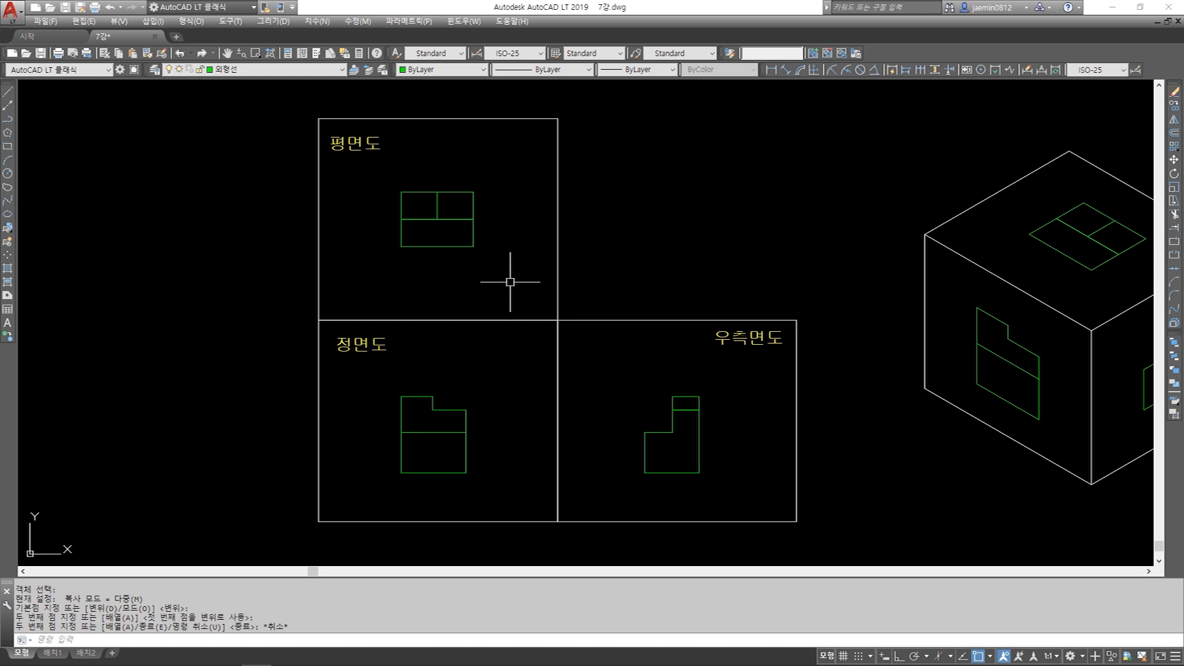
- Copy the second dimensioned isometric figure, the one with the notched back corner, to the empty area right of the projection boxes
{"action": "scroll", "coordinate": [510, 282], "scroll_direction": "down", "scroll_amount": 5}
{"action": "scroll", "coordinate": [503, 283], "scroll_direction": "up", "scroll_amount": 10}
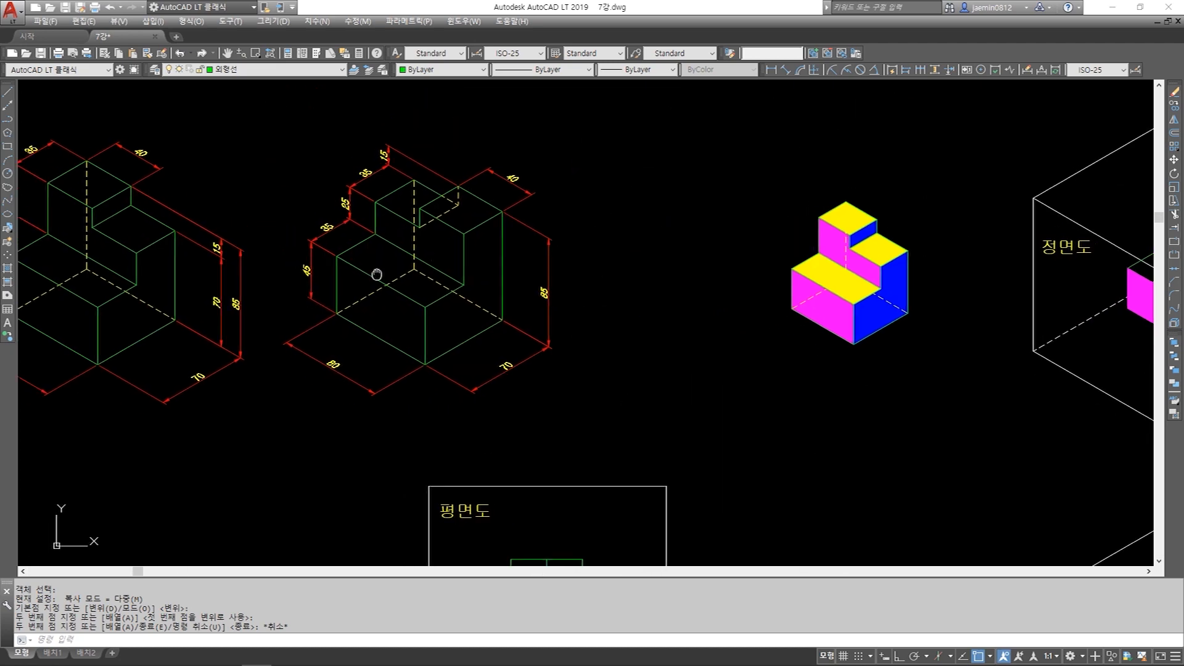
{"action": "key", "text": "Escape"}
{"action": "type", "text": "cc"}
{"action": "key", "text": "Return"}
{"action": "left_click", "coordinate": [310, 156]}
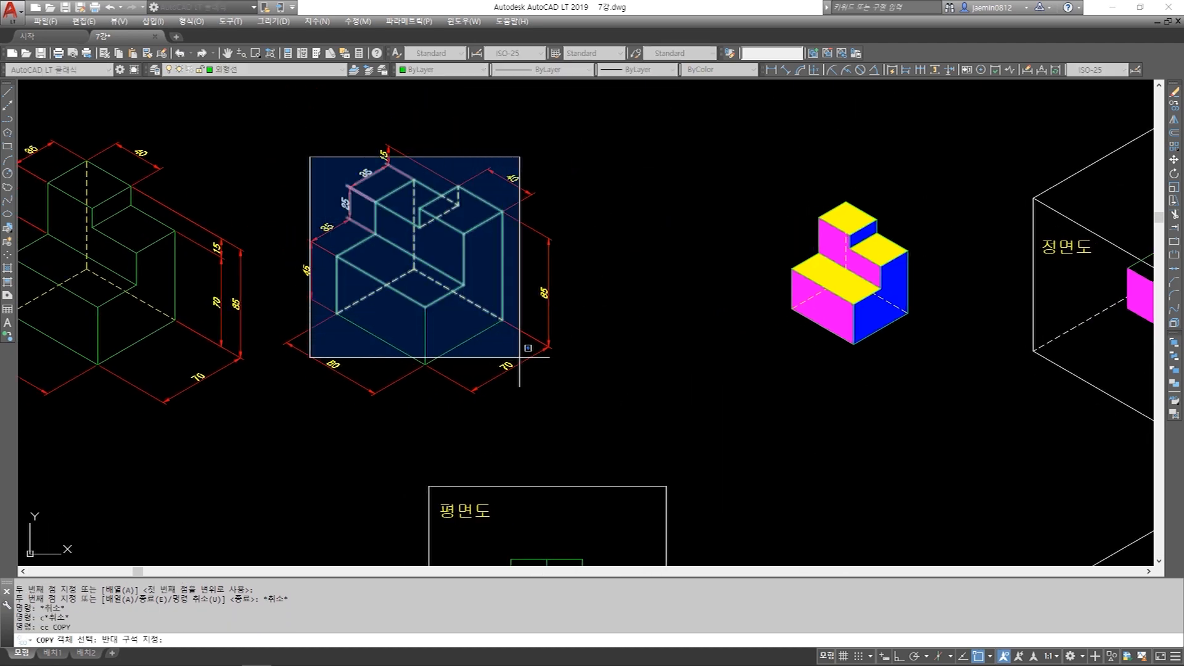
{"action": "left_click", "coordinate": [560, 401]}
{"action": "key", "text": "Return"}
{"action": "left_click", "coordinate": [428, 314]}
{"action": "scroll", "coordinate": [338, 303], "scroll_direction": "down", "scroll_amount": 2}
{"action": "middle_click_drag", "start_coordinate": [686, 344], "coordinate": [533, 345]}
{"action": "middle_click_drag", "start_coordinate": [748, 350], "coordinate": [481, 366]}
{"action": "middle_click_drag", "start_coordinate": [761, 322], "coordinate": [531, 323]}
{"action": "left_click", "coordinate": [768, 321]}
{"action": "key", "text": "Escape"}
- Erase the dimensions around the left and right sides of the copied isometric figure
{"action": "scroll", "coordinate": [467, 313], "scroll_direction": "up", "scroll_amount": 2}
{"action": "type", "text": "e"}
{"action": "key", "text": "Return"}
{"action": "left_click", "coordinate": [428, 228]}
{"action": "key", "text": "Escape"}
{"action": "key", "text": "Return"}
{"action": "left_click", "coordinate": [386, 326]}
{"action": "key", "text": "Return"}
{"action": "key", "text": "Return"}
{"action": "left_click", "coordinate": [536, 425]}
{"action": "left_click", "coordinate": [523, 183]}
{"action": "key", "text": "Return"}
{"action": "key", "text": "Escape"}
{"action": "key", "text": "Escape"}
{"action": "type", "text": "e"}
{"action": "key", "text": "Escape"}
{"action": "key", "text": "Escape"}
- Erase the remaining dimensions at the upper left of the copied isometric figure
{"action": "middle_click_drag", "start_coordinate": [879, 245], "coordinate": [852, 256]}
{"action": "type", "text": "e"}
{"action": "key", "text": "Return"}
{"action": "left_click", "coordinate": [865, 178]}
{"action": "left_click", "coordinate": [816, 245]}
{"action": "key", "text": "Return"}
{"action": "key", "text": "Escape"}
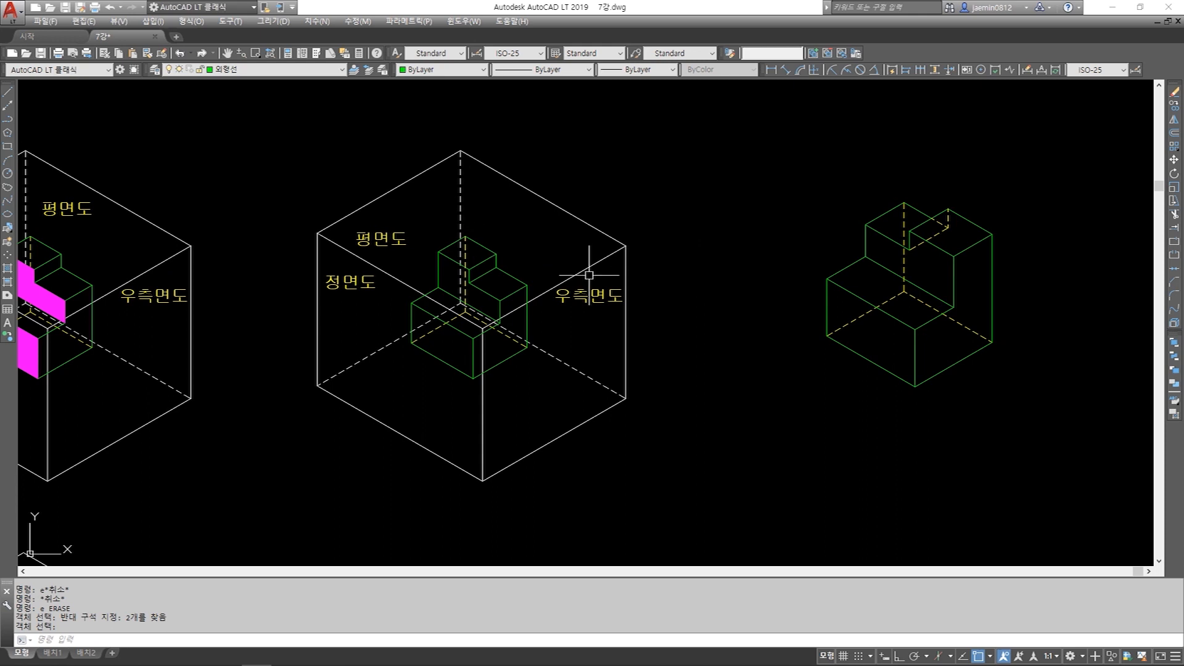
- Scale the copied isometric figure by 0.7 about its hidden back corner
{"action": "middle_click_drag", "start_coordinate": [711, 310], "coordinate": [659, 310]}
{"action": "type", "text": "s"}
{"action": "key", "text": "Return"}
{"action": "left_click", "coordinate": [981, 169]}
{"action": "left_click", "coordinate": [703, 438]}
{"action": "key", "text": "Return"}
{"action": "left_click", "coordinate": [851, 291]}
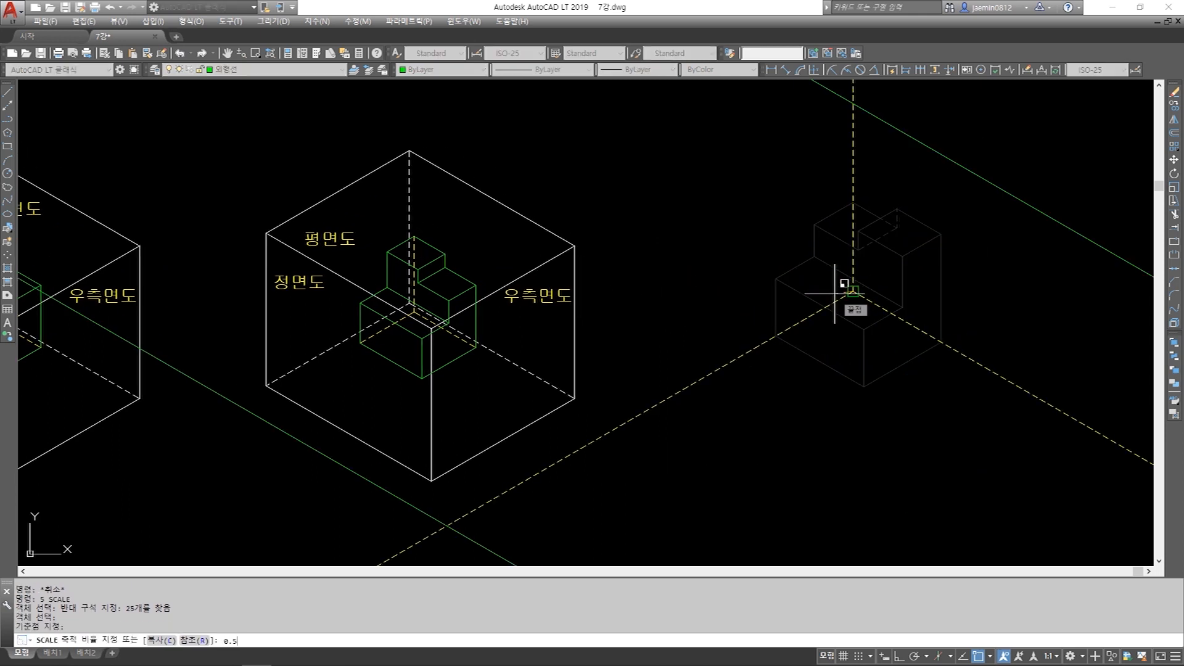
{"action": "type", "text": "0.7"}
{"action": "key", "text": "Return"}
{"action": "key", "text": "Escape"}
- Draw a slanted reference line outward from the lower-left corner of the stepped figure inside the neighbouring projection box
{"action": "type", "text": "l"}
{"action": "key", "text": "Return"}
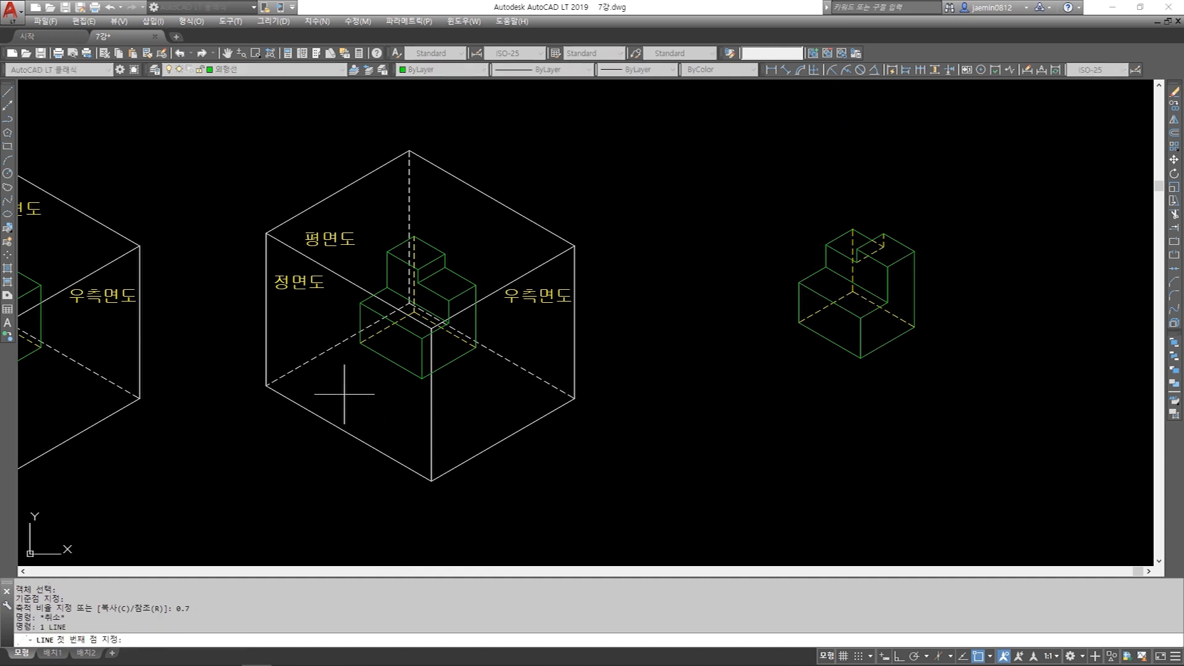
{"action": "left_click", "coordinate": [360, 342]}
{"action": "left_click", "coordinate": [299, 457]}
{"action": "key", "text": "Escape"}
- Erase the stepped figure inside that projection box, keeping the box, its labels and the reference line
{"action": "type", "text": "e"}
{"action": "key", "text": "Return"}
{"action": "left_click", "coordinate": [344, 211]}
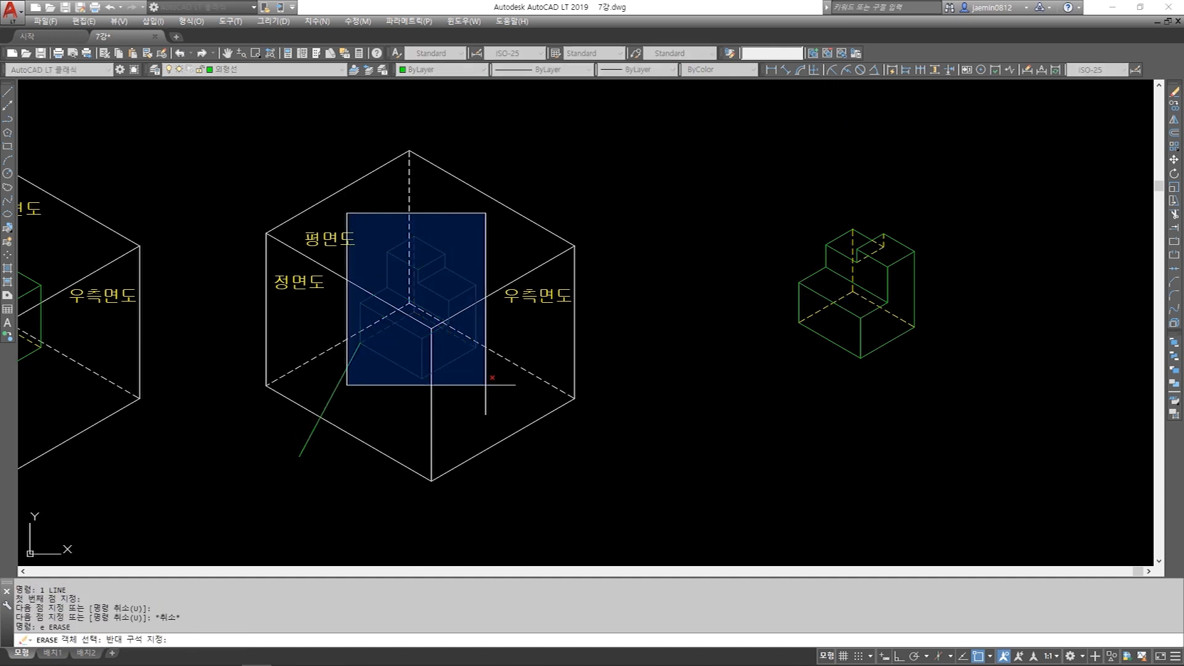
{"action": "left_click", "coordinate": [517, 417]}
{"action": "key", "text": "Return"}
{"action": "key", "text": "Escape"}
- Move the scaled figure into the projection box, placing its lower-left corner on the reference line's upper end
{"action": "type", "text": "m"}
{"action": "key", "text": "Return"}
{"action": "left_click", "coordinate": [739, 210]}
{"action": "left_click", "coordinate": [907, 364]}
{"action": "key", "text": "Return"}
{"action": "left_click", "coordinate": [799, 321]}
{"action": "left_click", "coordinate": [360, 342]}
{"action": "key", "text": "Escape"}
- Erase the slanted reference line in the projection box
{"action": "type", "text": "e"}
{"action": "key", "text": "Return"}
{"action": "left_click", "coordinate": [353, 357]}
{"action": "key", "text": "Return"}
{"action": "key", "text": "Escape"}
- Copy the yellow top faces from the shaded figure onto the wireframe in the box with magenta faces, matching the topmost corners
{"action": "mouse_move", "coordinate": [367, 374]}
{"action": "middle_mouse_down"}
{"action": "mouse_move", "coordinate": [520, 378]}
{"action": "mouse_move", "coordinate": [471, 370]}
{"action": "mouse_move", "coordinate": [604, 358]}
{"action": "middle_mouse_up"}
{"action": "middle_click_drag", "start_coordinate": [216, 340], "coordinate": [440, 344]}
{"action": "type", "text": "cc"}
{"action": "key", "text": "Return"}
{"action": "left_click", "coordinate": [275, 235]}
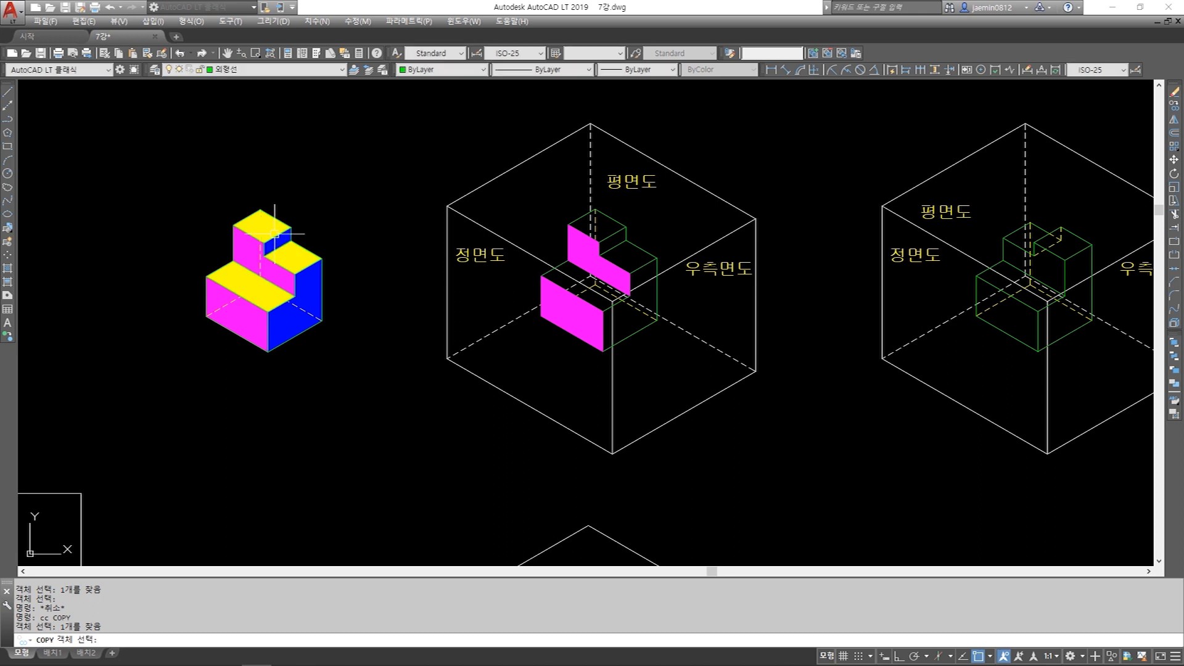
{"action": "left_click", "coordinate": [286, 256]}
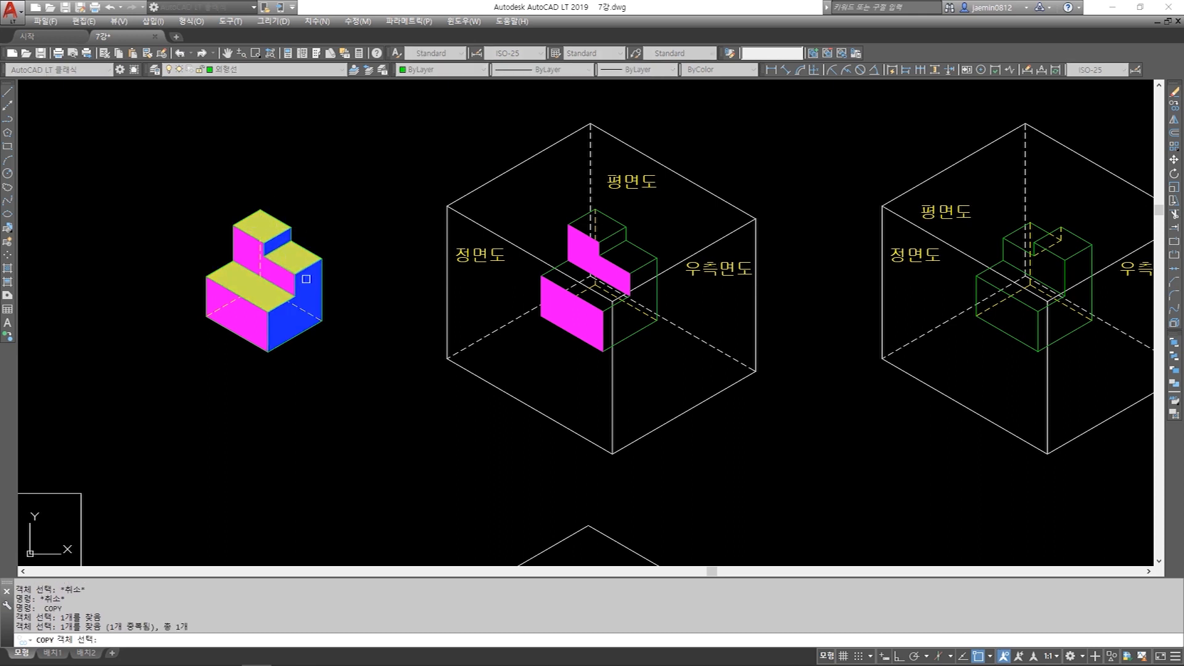
{"action": "key", "text": "Return"}
{"action": "left_click", "coordinate": [261, 209]}
{"action": "left_click", "coordinate": [596, 210]}
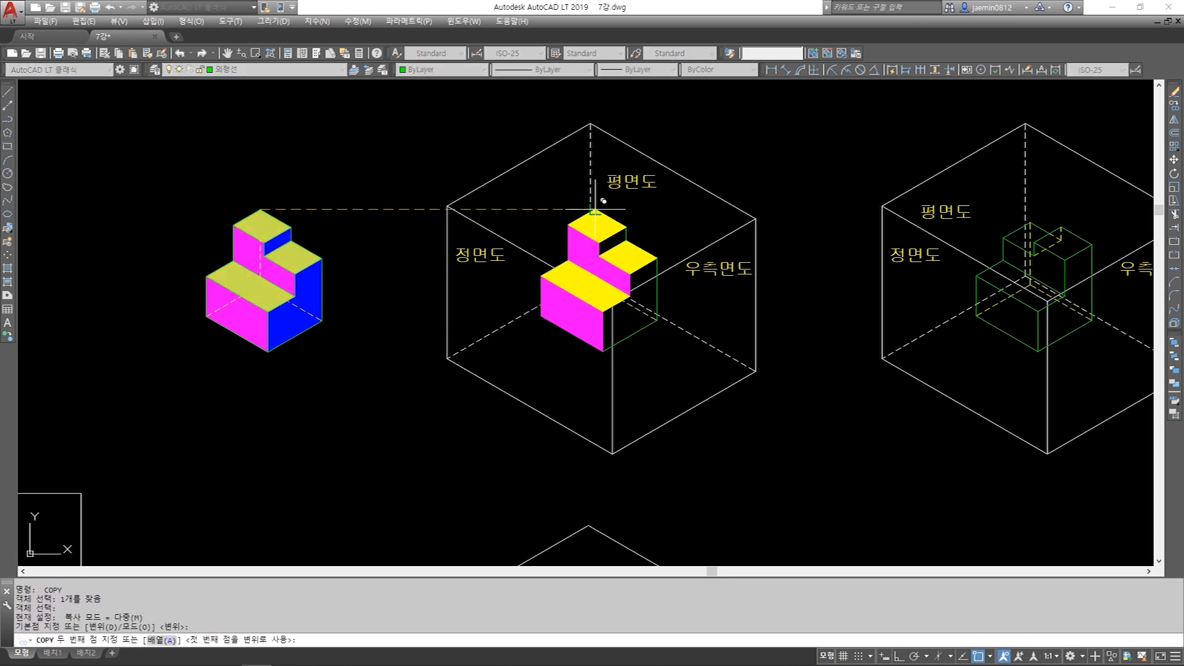
- Copy the blue right-side faces from the shaded figure onto the wireframe in the projection box, matching the upper corner
{"action": "key", "text": "Escape"}
{"action": "key", "text": "Return"}
{"action": "left_click", "coordinate": [316, 280]}
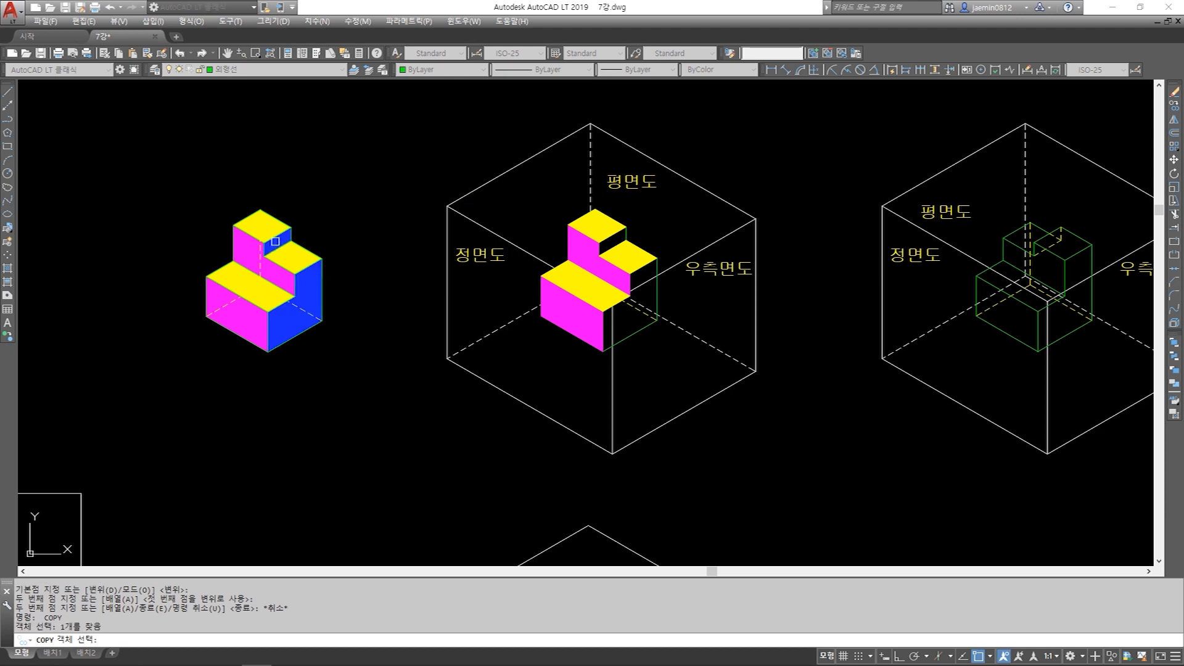
{"action": "scroll", "coordinate": [275, 242], "scroll_direction": "up", "scroll_amount": 4}
{"action": "left_click", "coordinate": [275, 242]}
{"action": "key", "text": "Return"}
{"action": "left_click", "coordinate": [312, 205]}
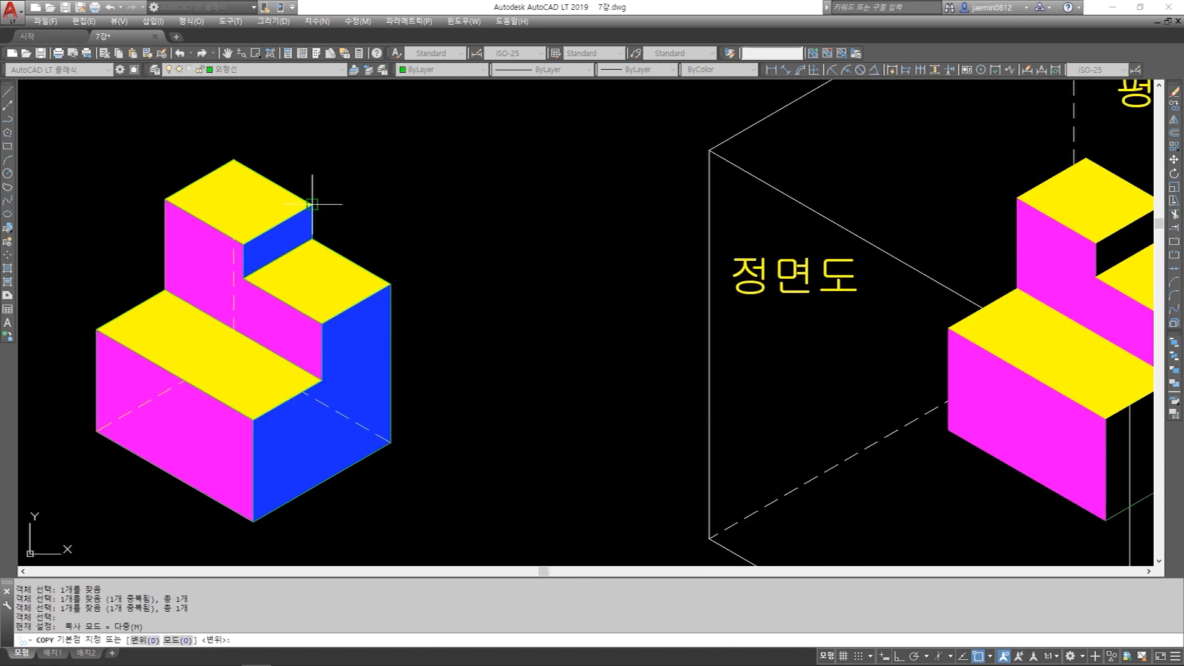
{"action": "scroll", "coordinate": [312, 206], "scroll_direction": "down", "scroll_amount": 4}
{"action": "scroll", "coordinate": [635, 216], "scroll_direction": "up", "scroll_amount": 3}
{"action": "left_click", "coordinate": [634, 215]}
{"action": "key", "text": "Escape"}
{"action": "scroll", "coordinate": [576, 317], "scroll_direction": "down", "scroll_amount": 3}
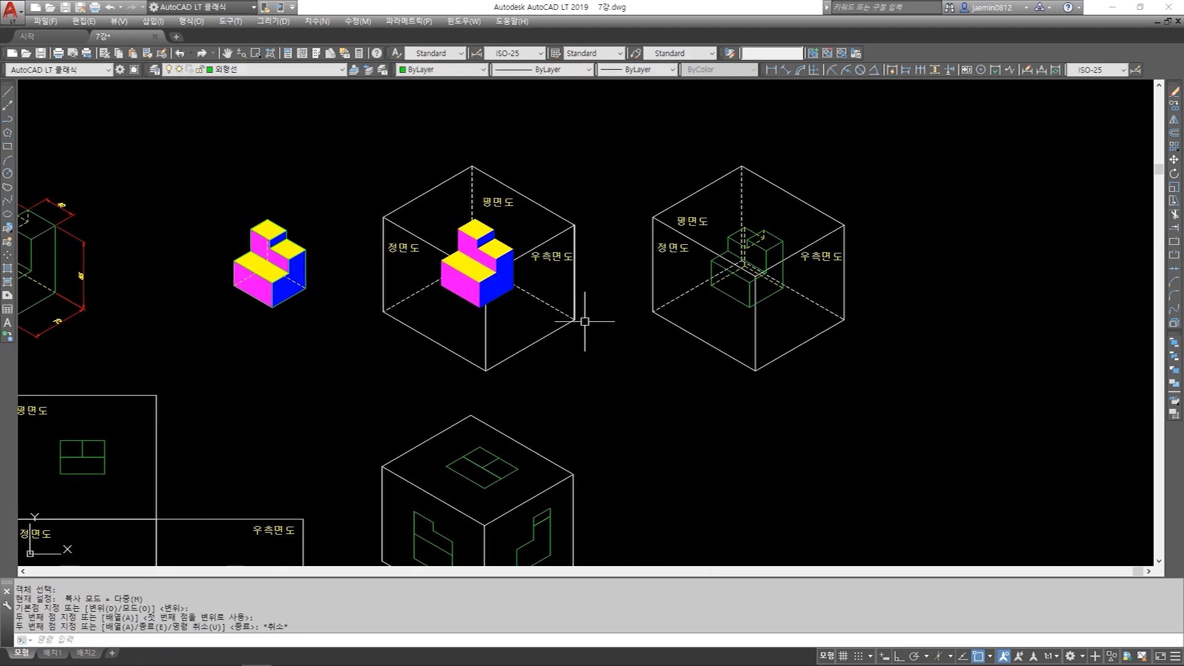
- Examine the fully coloured stepped figure inside its projection box
{"action": "scroll", "coordinate": [629, 330], "scroll_direction": "up", "scroll_amount": 1}
{"action": "middle_click_drag", "start_coordinate": [605, 370], "coordinate": [651, 405]}
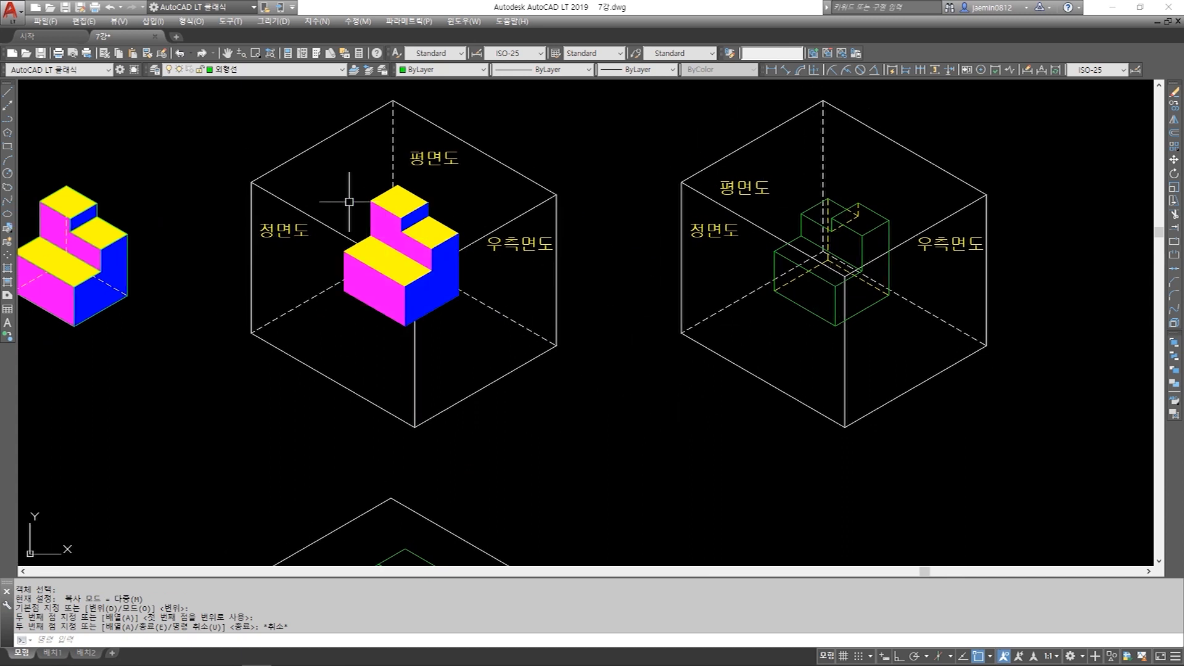
{"action": "left_click", "coordinate": [337, 180]}
{"action": "left_click", "coordinate": [473, 330]}
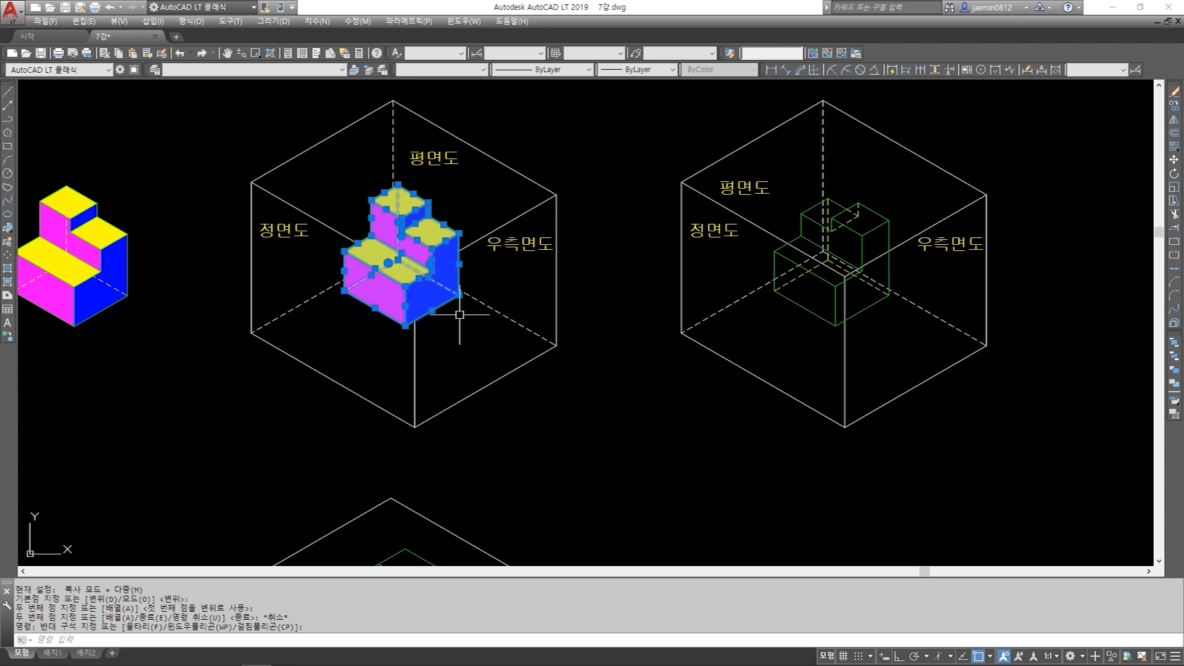
{"action": "key", "text": "Escape"}
{"action": "scroll", "coordinate": [424, 229], "scroll_direction": "up", "scroll_amount": 2}
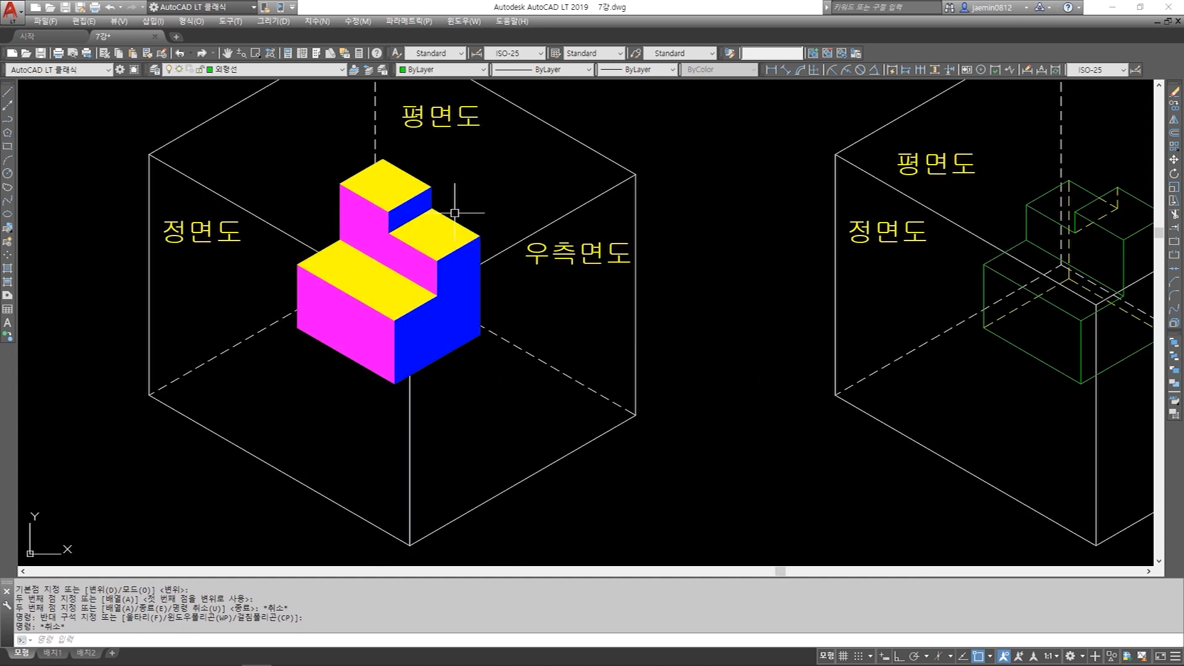
{"action": "scroll", "coordinate": [377, 224], "scroll_direction": "down", "scroll_amount": 2}
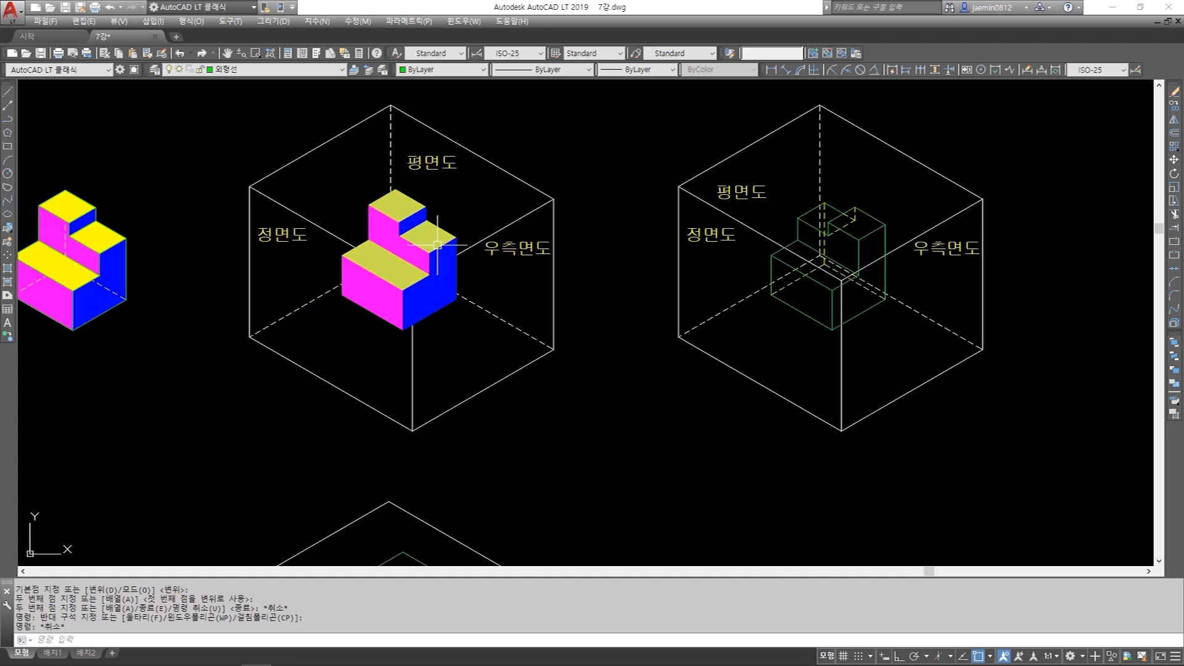
{"action": "scroll", "coordinate": [774, 289], "scroll_direction": "up", "scroll_amount": 3}
{"action": "scroll", "coordinate": [773, 288], "scroll_direction": "down", "scroll_amount": 2}
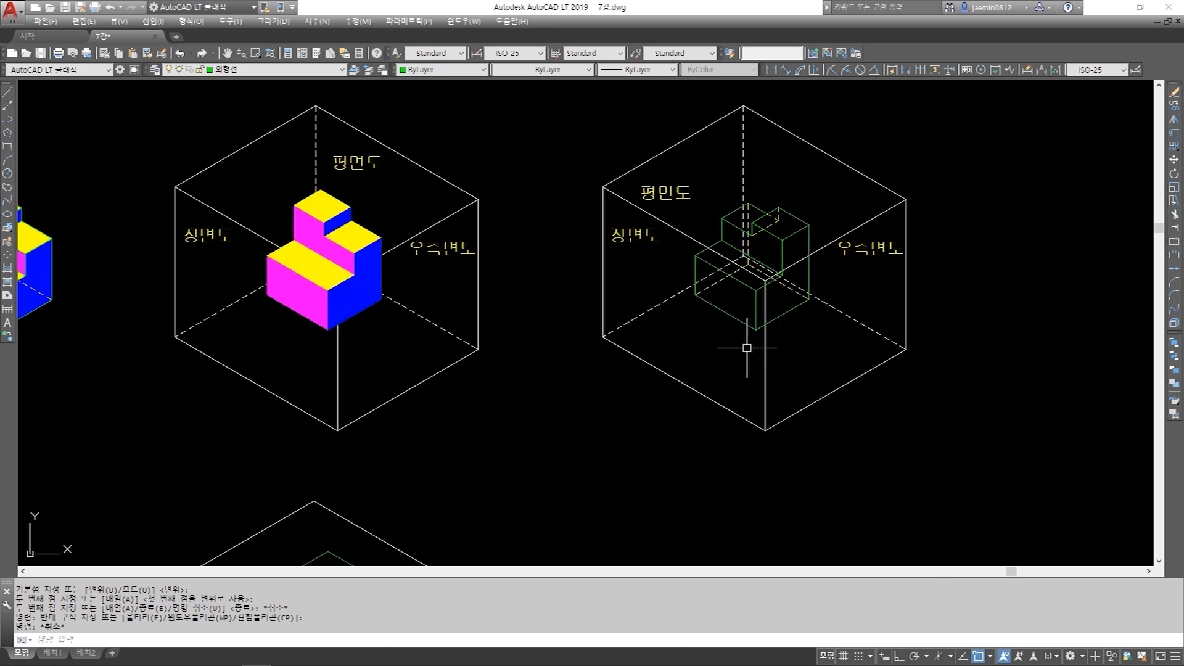
- Copy the second figure's wireframe horizontally out of its projection box to the empty space on the right
{"action": "type", "text": "cc"}
{"action": "key", "text": "Return"}
{"action": "left_click", "coordinate": [686, 165]}
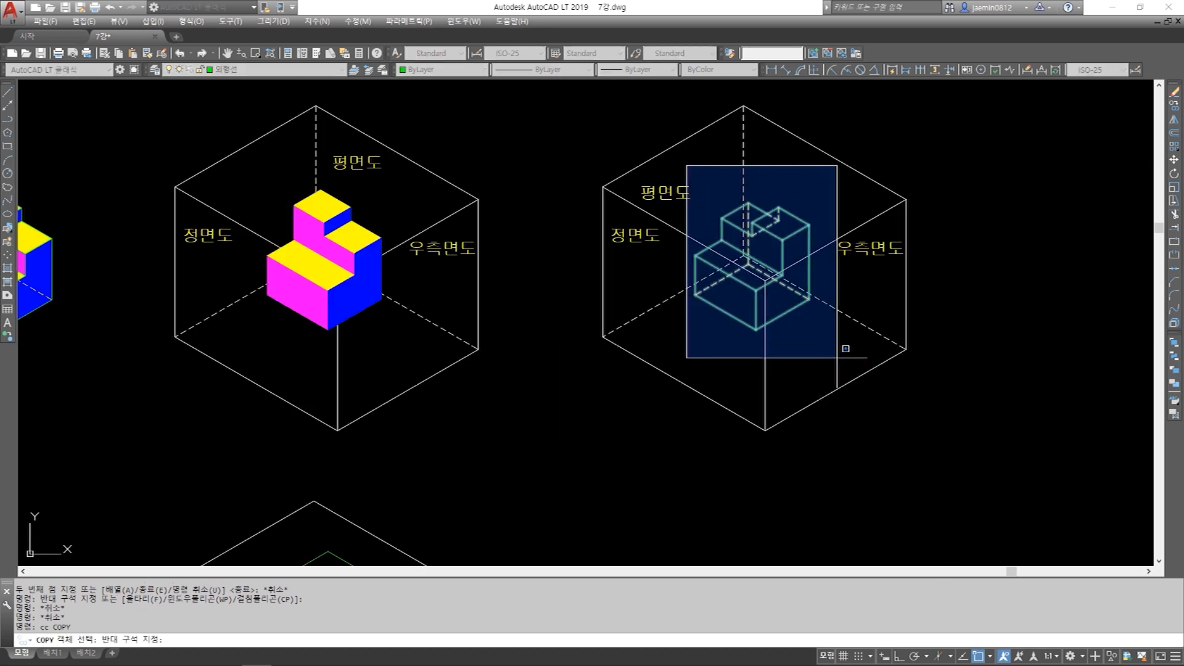
{"action": "left_click", "coordinate": [842, 345]}
{"action": "key", "text": "Return"}
{"action": "left_click", "coordinate": [757, 330]}
{"action": "middle_click_drag", "start_coordinate": [847, 335], "coordinate": [658, 342]}
{"action": "key", "text": "F8"}
{"action": "left_click", "coordinate": [860, 342]}
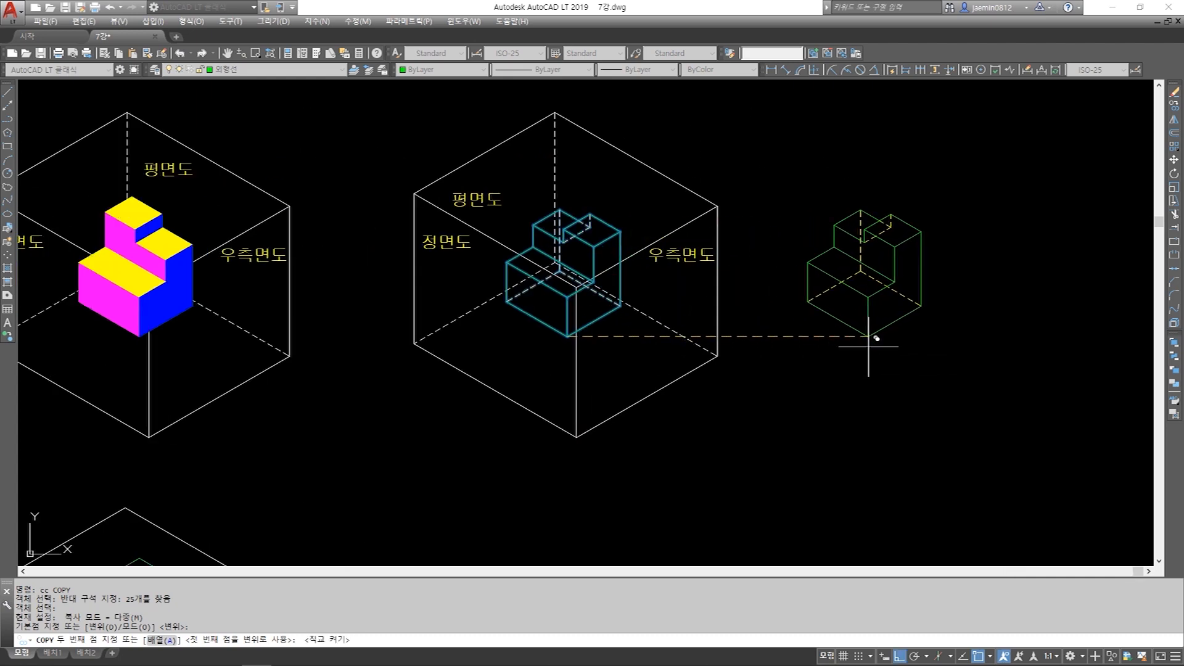
{"action": "key", "text": "Escape"}
- Hatch the upper front face and the lower part of the lower front face of the copied wireframe in solid yellow
{"action": "type", "text": "h"}
{"action": "key", "text": "Return"}
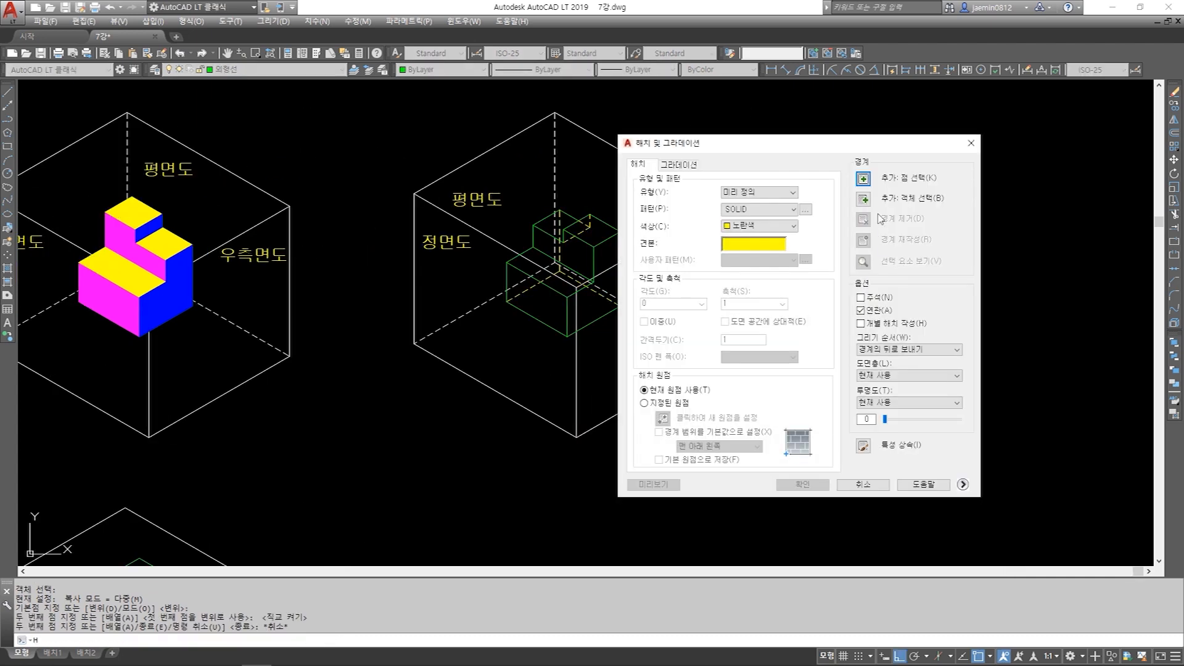
{"action": "left_click", "coordinate": [864, 179]}
{"action": "left_click", "coordinate": [842, 298]}
{"action": "left_click", "coordinate": [846, 245]}
{"action": "left_click", "coordinate": [886, 253]}
{"action": "scroll", "coordinate": [863, 238], "scroll_direction": "up", "scroll_amount": 5}
{"action": "scroll", "coordinate": [864, 237], "scroll_direction": "down", "scroll_amount": 5}
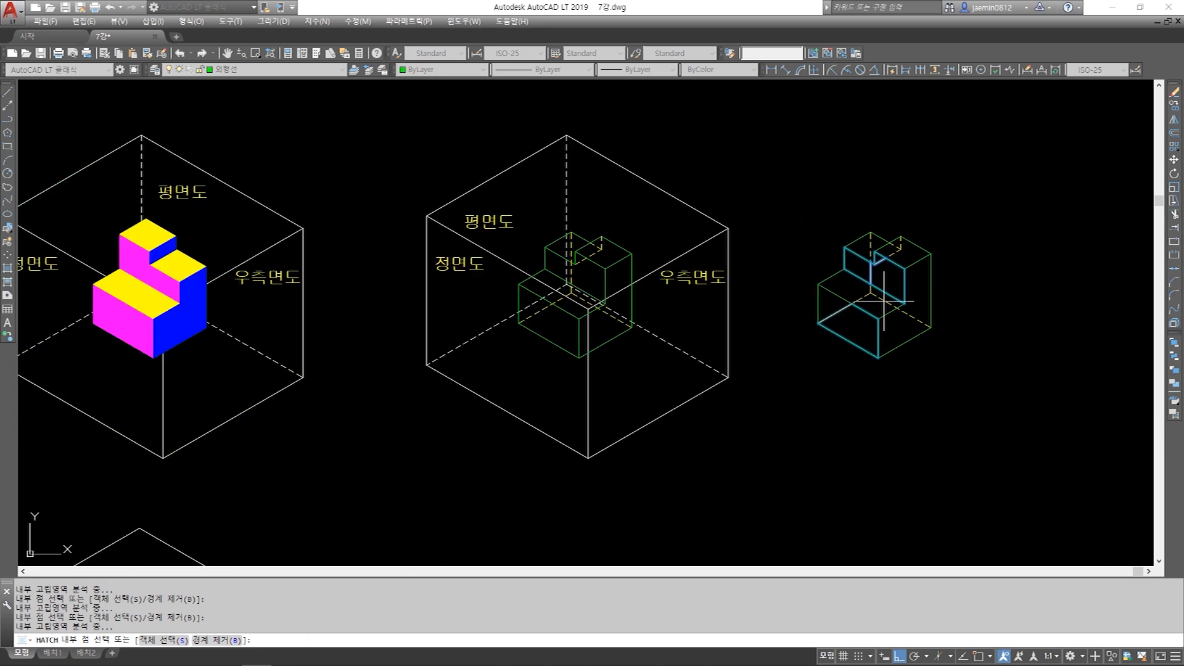
{"action": "key", "text": "Return"}
{"action": "left_click", "coordinate": [802, 485]}
- Match the new yellow front hatch to the magenta front face of the shaded figure
{"action": "key", "text": "Escape"}
{"action": "key", "text": "Escape"}
{"action": "type", "text": "mm"}
{"action": "key", "text": "Return"}
{"action": "left_click", "coordinate": [113, 311]}
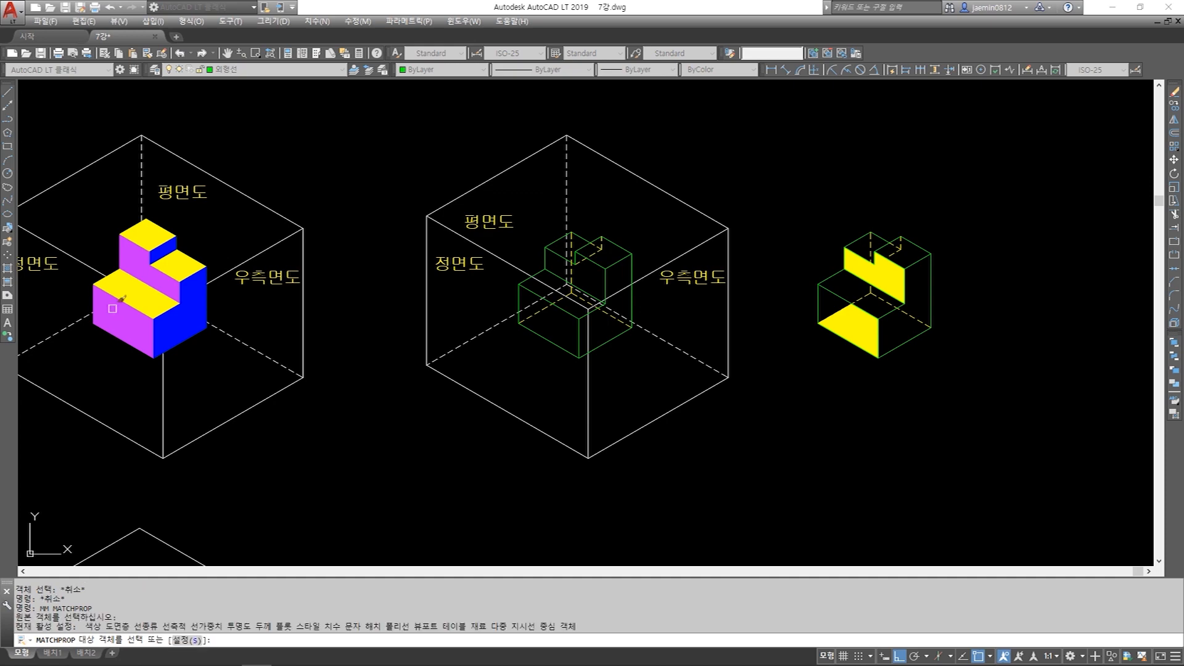
{"action": "left_click", "coordinate": [848, 329]}
{"action": "key", "text": "Escape"}
{"action": "key", "text": "Escape"}
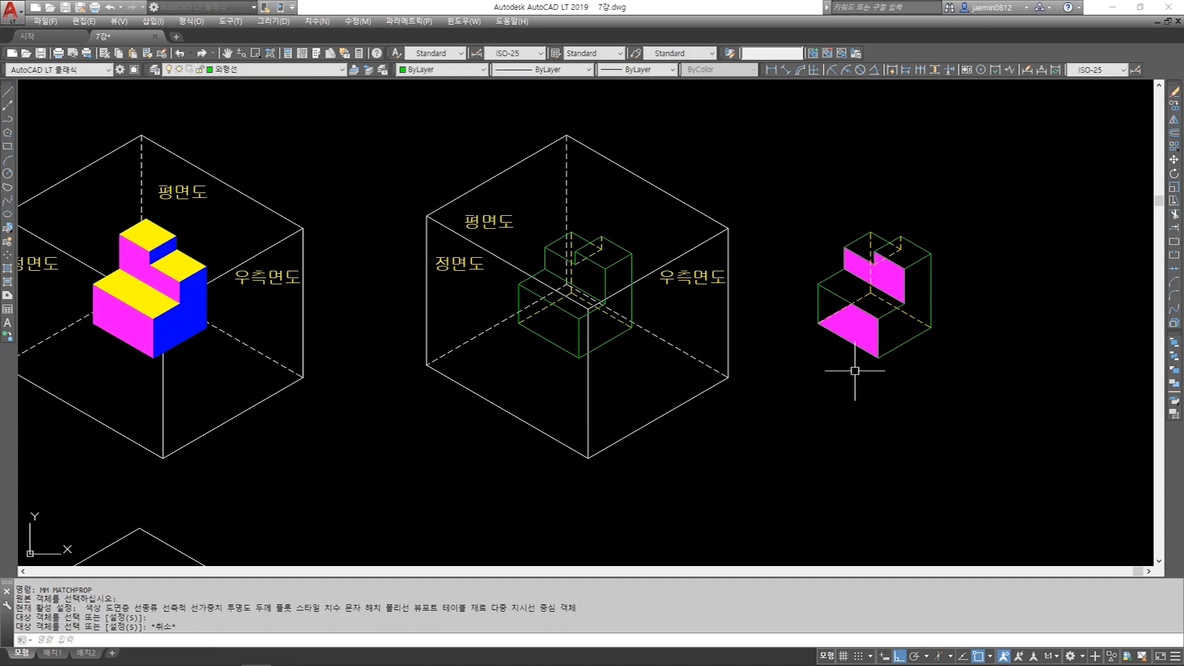
- Hatch the remaining unfilled part of the copied figure's lower front face in solid yellow
{"action": "type", "text": "h"}
{"action": "key", "text": "Return"}
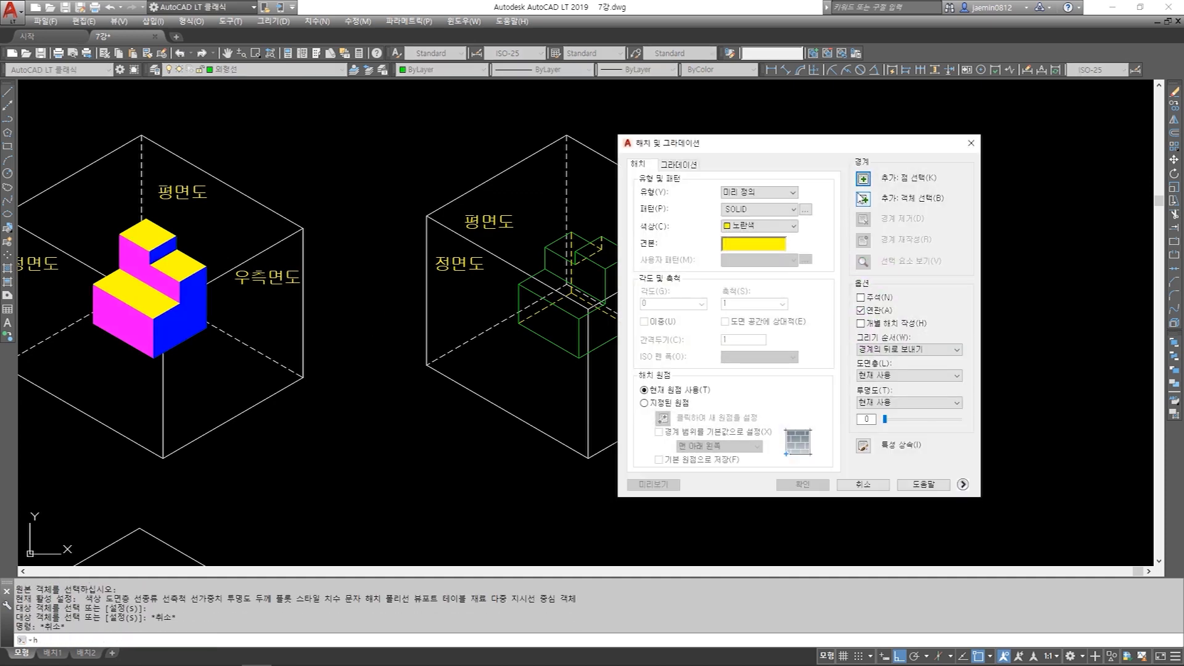
{"action": "left_click", "coordinate": [862, 185]}
{"action": "left_click", "coordinate": [836, 308]}
{"action": "key", "text": "Return"}
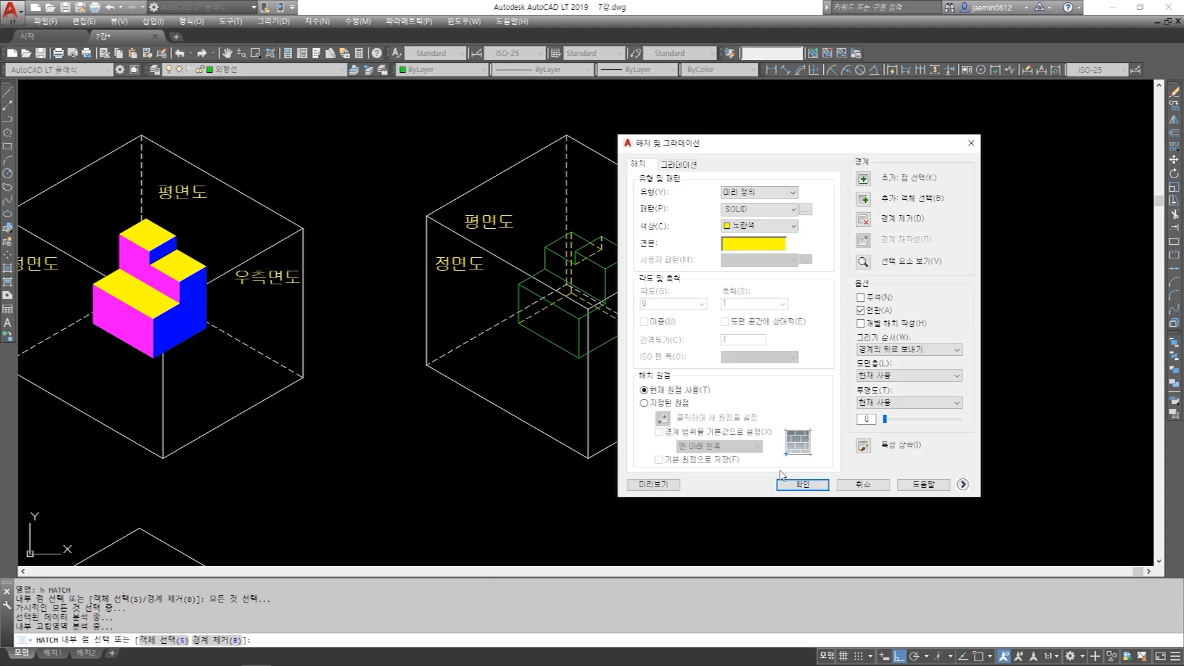
{"action": "left_click", "coordinate": [792, 485]}
- Match the remaining yellow patch on the lower front face to the adjoining magenta hatch
{"action": "type", "text": "mm"}
{"action": "key", "text": "Return"}
{"action": "left_click", "coordinate": [856, 328]}
{"action": "left_click", "coordinate": [833, 300]}
{"action": "key", "text": "Escape"}
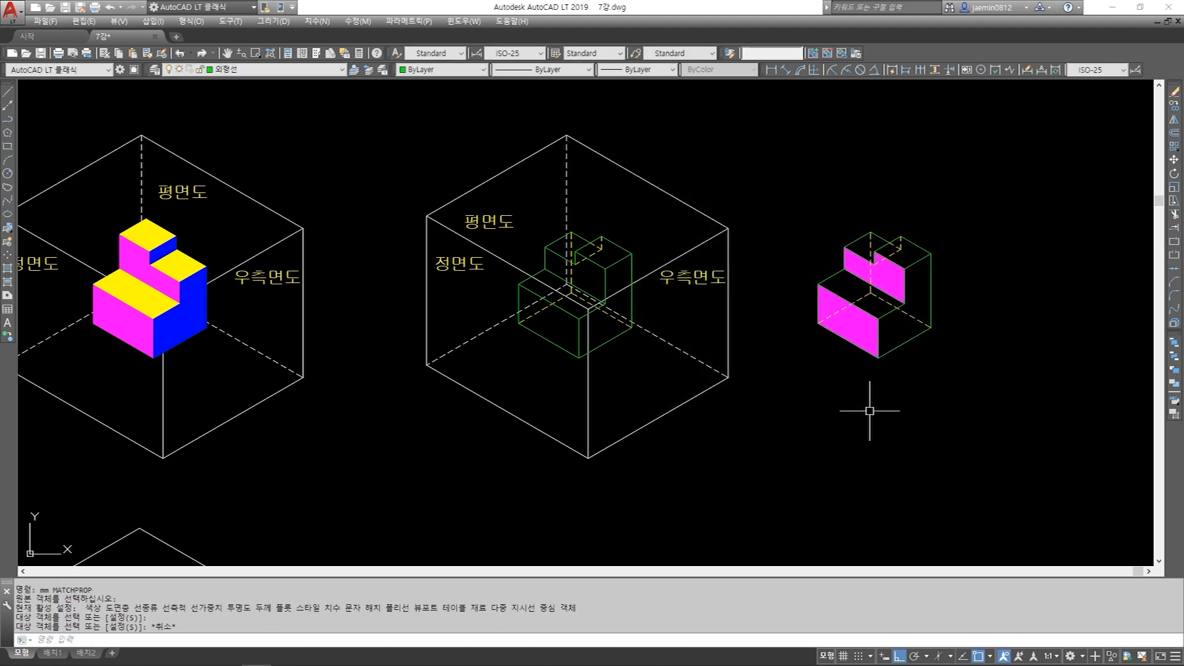
{"action": "key", "text": "Escape"}
{"action": "key", "text": "Escape"}
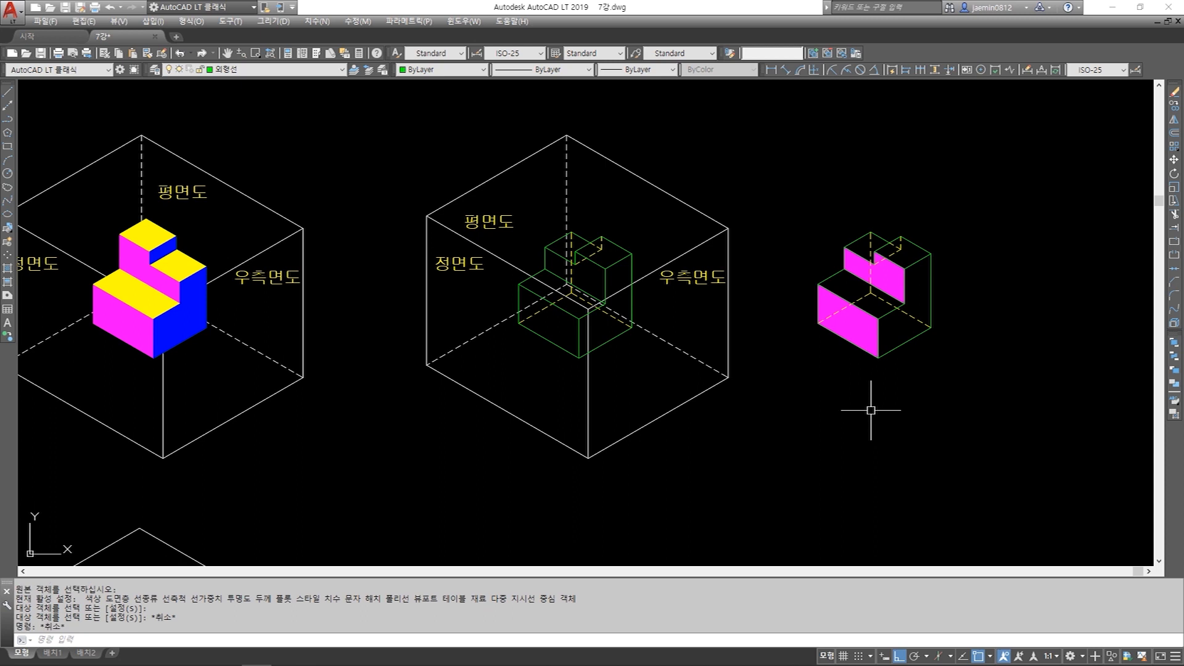
- Copy both magenta front hatches onto the wireframe in the second projection box, matching the lowest front corner
{"action": "type", "text": "cc"}
{"action": "key", "text": "Return"}
{"action": "left_click", "coordinate": [892, 273]}
{"action": "left_click", "coordinate": [828, 303]}
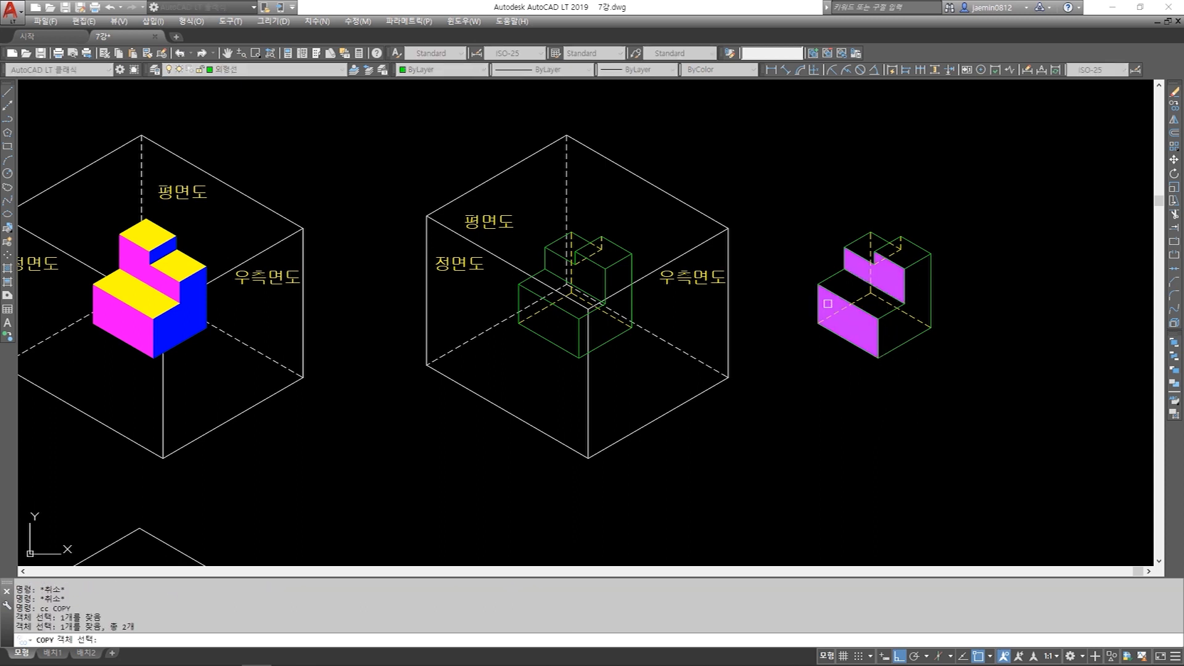
{"action": "key", "text": "Return"}
{"action": "left_click", "coordinate": [878, 356]}
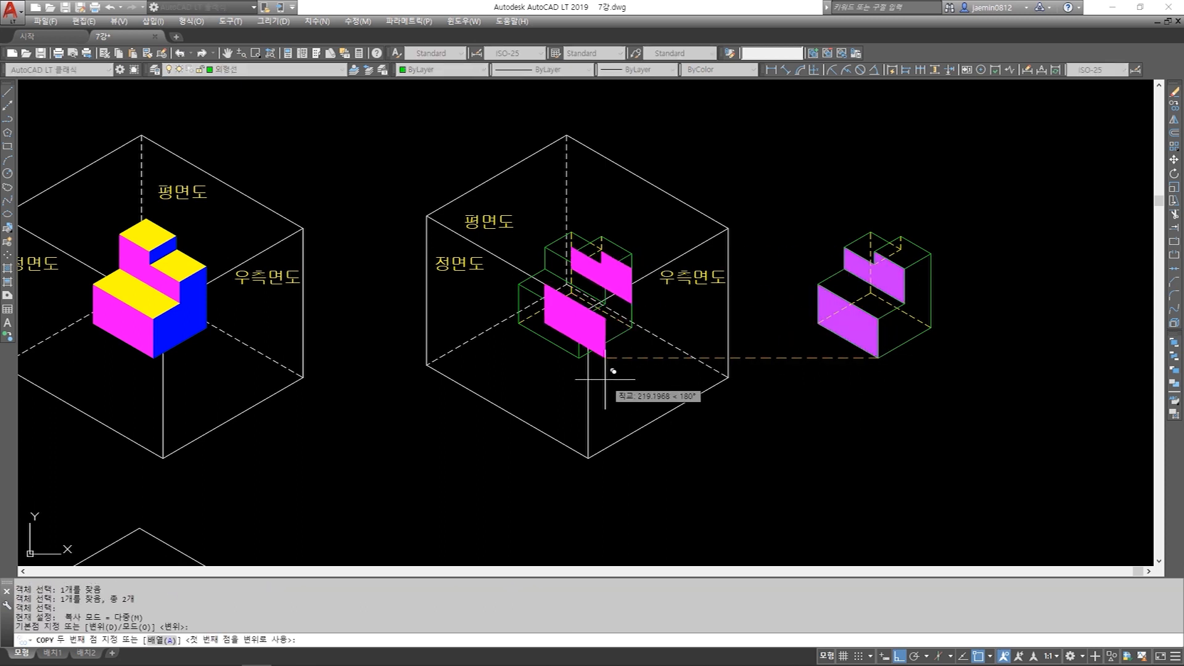
{"action": "left_click", "coordinate": [580, 356]}
{"action": "key", "text": "Escape"}
- Copy the front face outlines of the loose figure to the empty area below it
{"action": "type", "text": "cc"}
{"action": "key", "text": "Return"}
{"action": "left_click", "coordinate": [794, 274]}
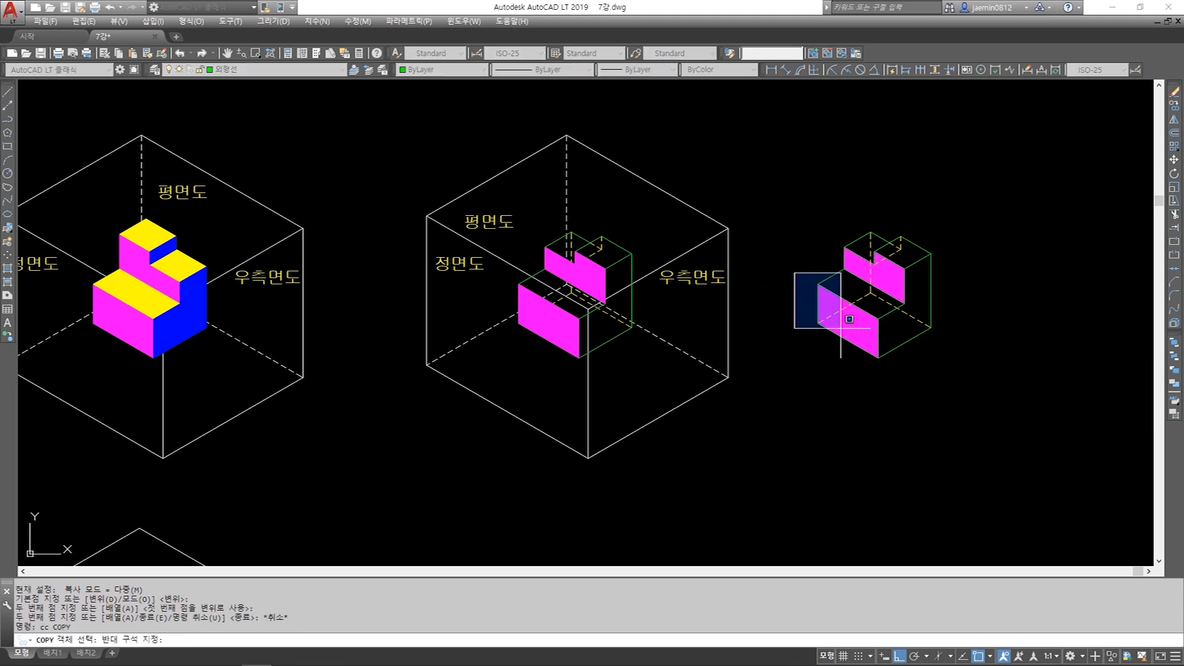
{"action": "left_click", "coordinate": [925, 407]}
{"action": "left_click", "coordinate": [822, 226]}
{"action": "left_click", "coordinate": [911, 315]}
{"action": "key", "text": "Return"}
{"action": "left_click", "coordinate": [871, 294]}
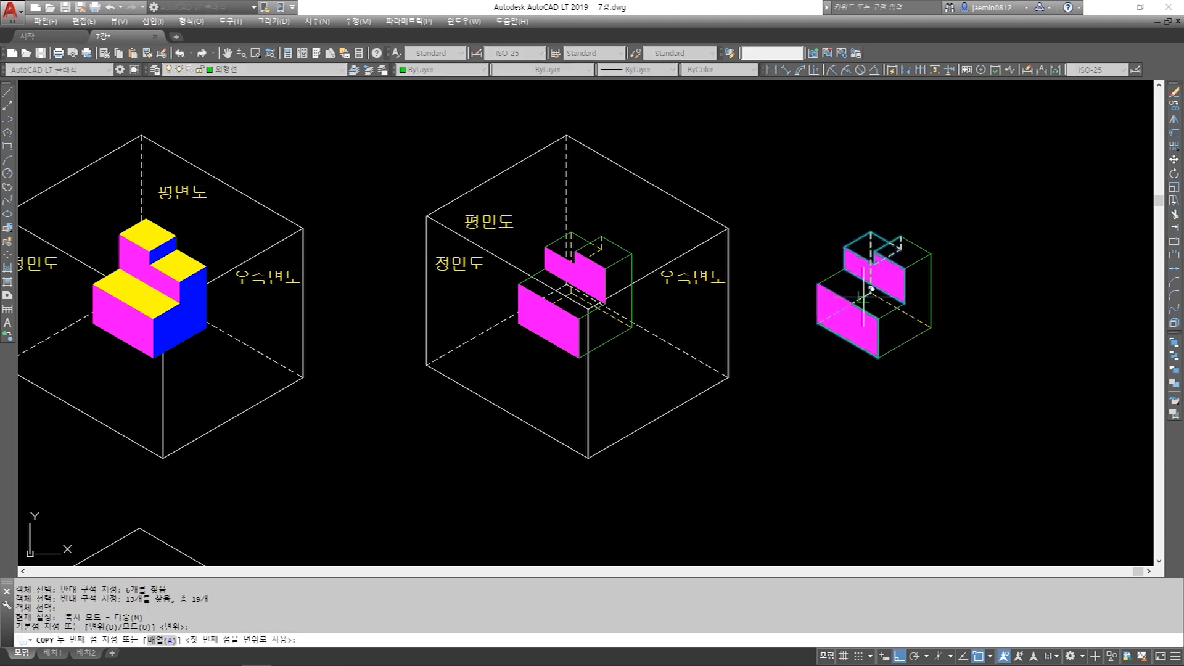
{"action": "middle_click_drag", "start_coordinate": [871, 299], "coordinate": [878, 215]}
{"action": "left_click", "coordinate": [836, 378]}
{"action": "key", "text": "Escape"}
{"action": "key", "text": "Escape"}
- Erase the leftover hatches, dashed lines and top edges from the copied outlines, keeping only the two front face outlines
{"action": "scroll", "coordinate": [897, 369], "scroll_direction": "up", "scroll_amount": 2}
{"action": "scroll", "coordinate": [897, 369], "scroll_direction": "up", "scroll_amount": 2}
{"action": "type", "text": "e"}
{"action": "key", "text": "Return"}
{"action": "left_click", "coordinate": [815, 404]}
{"action": "key", "text": "Return"}
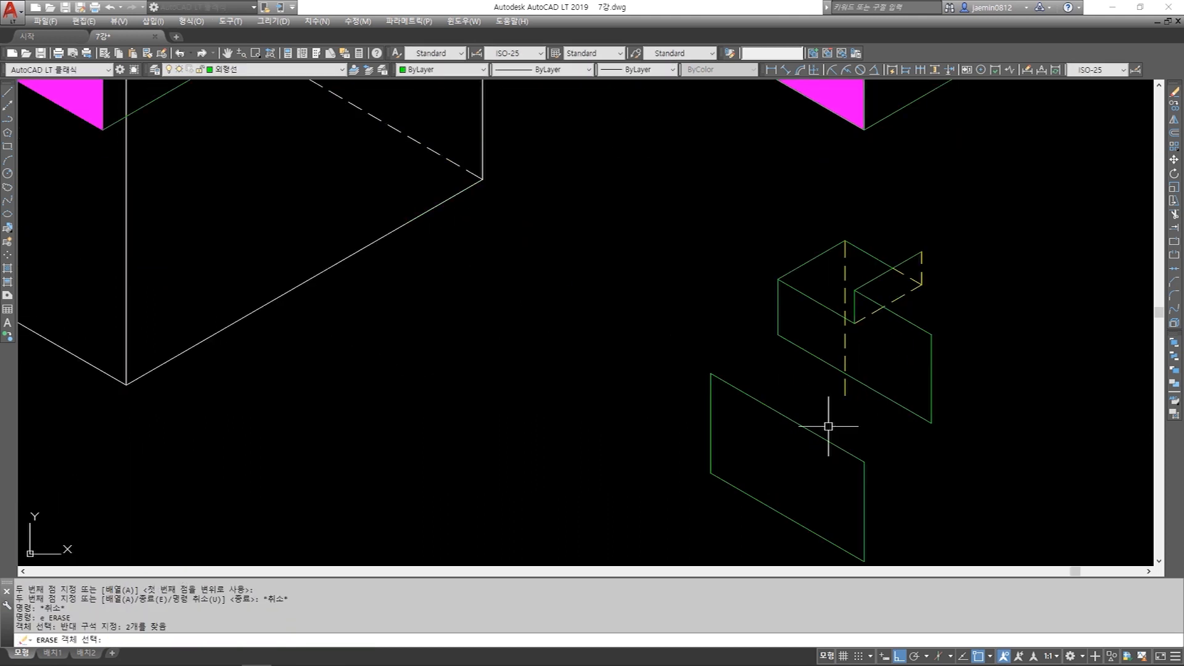
{"action": "key", "text": "Escape"}
{"action": "type", "text": "e"}
{"action": "key", "text": "Return"}
{"action": "left_click", "coordinate": [897, 298]}
{"action": "key", "text": "Return"}
{"action": "left_click", "coordinate": [933, 273]}
{"action": "left_click", "coordinate": [906, 288]}
{"action": "key", "text": "Return"}
{"action": "key", "text": "Return"}
{"action": "left_click", "coordinate": [854, 251]}
{"action": "key", "text": "Delete"}
{"action": "left_click", "coordinate": [893, 277]}
{"action": "key", "text": "Delete"}
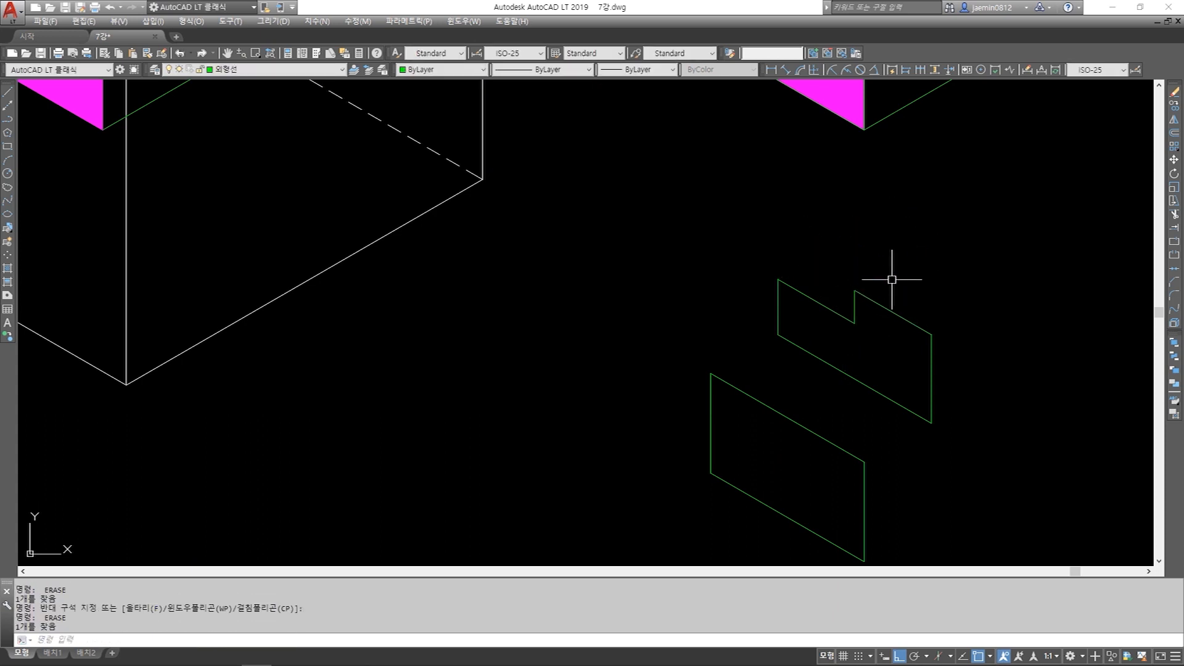
- Move the upper front outline so its lower-right corner meets the lower outline's upper-right corner
{"action": "type", "text": "m"}
{"action": "key", "text": "Return"}
{"action": "left_click", "coordinate": [766, 251]}
{"action": "left_click", "coordinate": [992, 429]}
{"action": "key", "text": "Return"}
{"action": "left_click", "coordinate": [931, 423]}
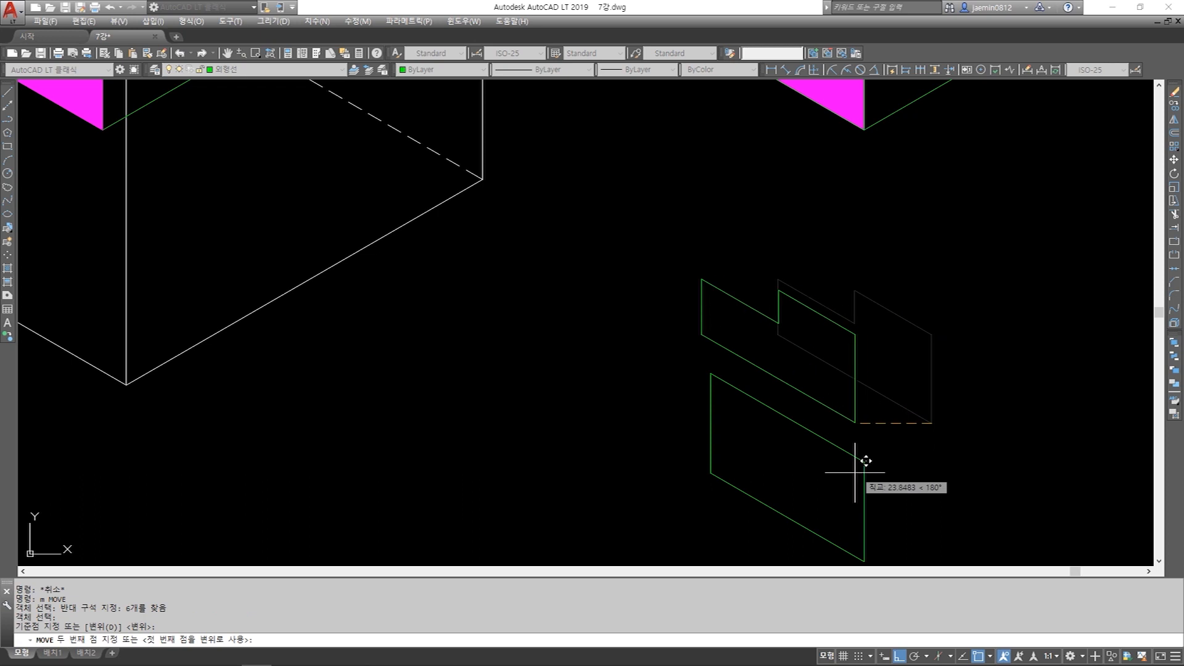
{"action": "left_click", "coordinate": [865, 461]}
{"action": "scroll", "coordinate": [878, 405], "scroll_direction": "down", "scroll_amount": 2}
{"action": "key", "text": "Escape"}
- Move the combined front view outline to the area below and left of the second projection box
{"action": "key", "text": "m"}
{"action": "key", "text": "Return"}
{"action": "left_click", "coordinate": [726, 328]}
{"action": "left_click", "coordinate": [912, 511]}
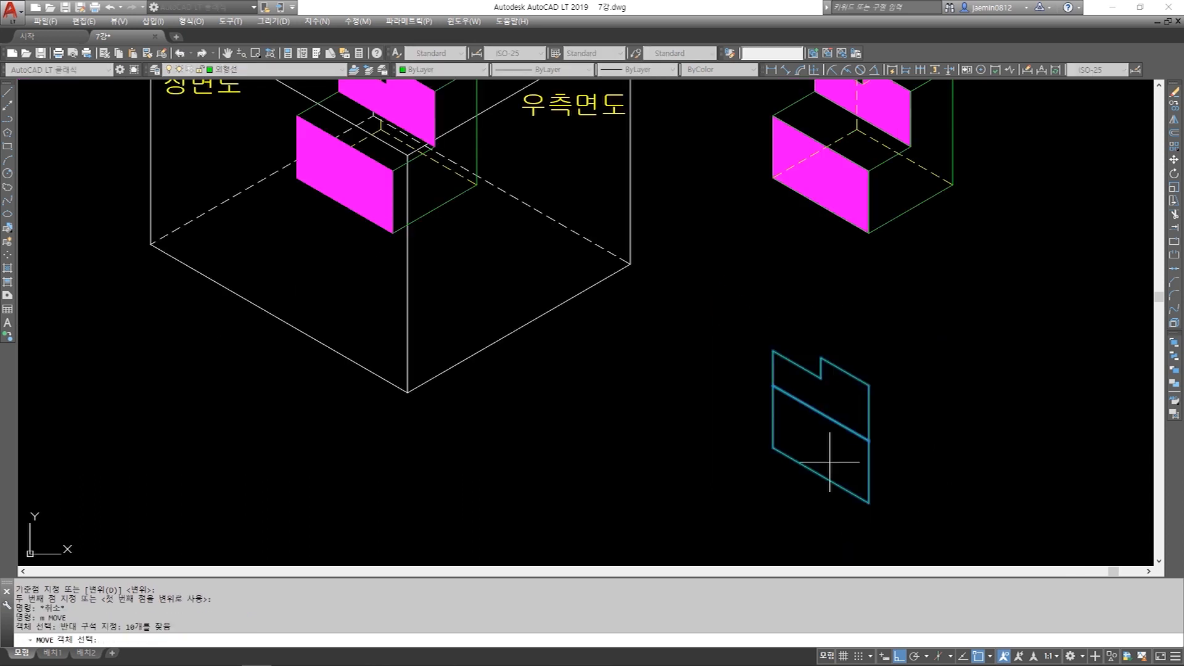
{"action": "key", "text": "Return"}
{"action": "scroll", "coordinate": [863, 420], "scroll_direction": "down", "scroll_amount": 2}
{"action": "left_click", "coordinate": [833, 436]}
{"action": "middle_click_drag", "start_coordinate": [846, 436], "coordinate": [961, 431]}
{"action": "left_click", "coordinate": [550, 406]}
{"action": "key", "text": "Escape"}
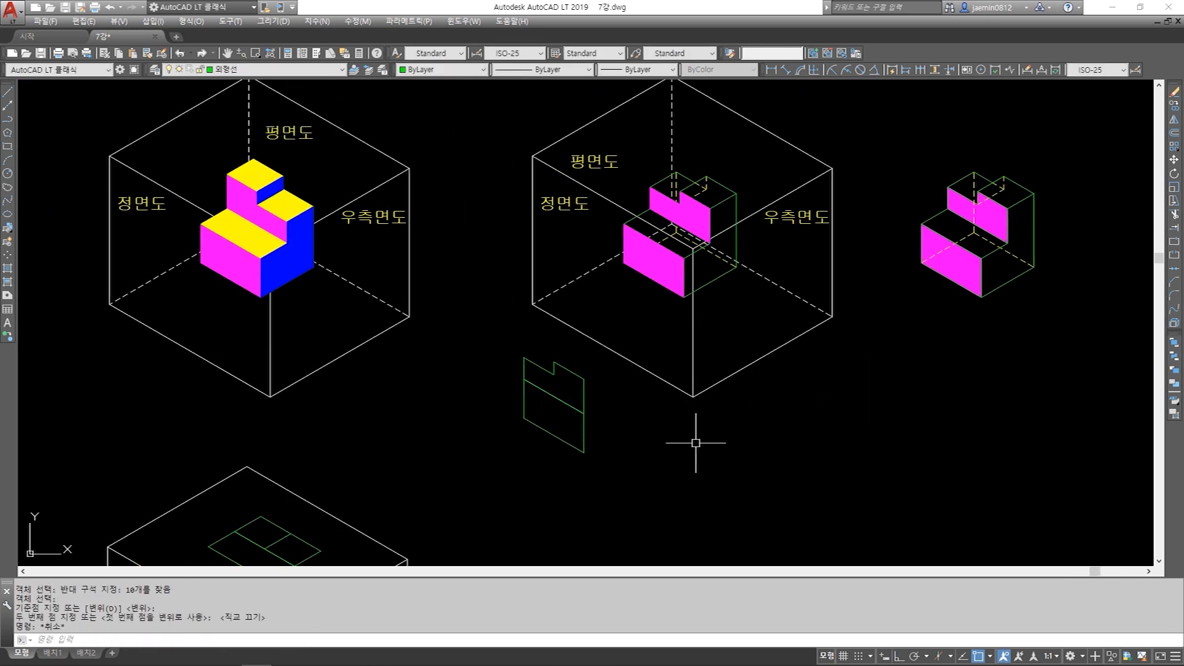
- Hatch the right side face of the loose figure in solid yellow
{"action": "middle_click_drag", "start_coordinate": [737, 334], "coordinate": [746, 354]}
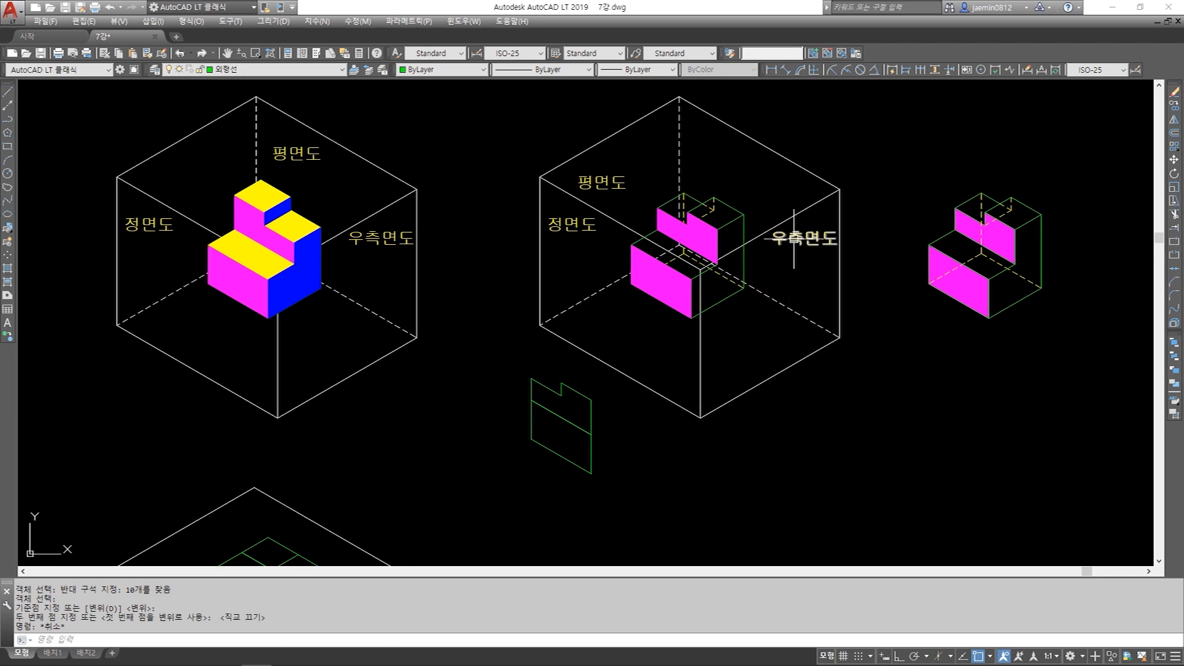
{"action": "middle_click_drag", "start_coordinate": [835, 299], "coordinate": [767, 321]}
{"action": "key", "text": "Escape"}
{"action": "type", "text": "h"}
{"action": "key", "text": "Return"}
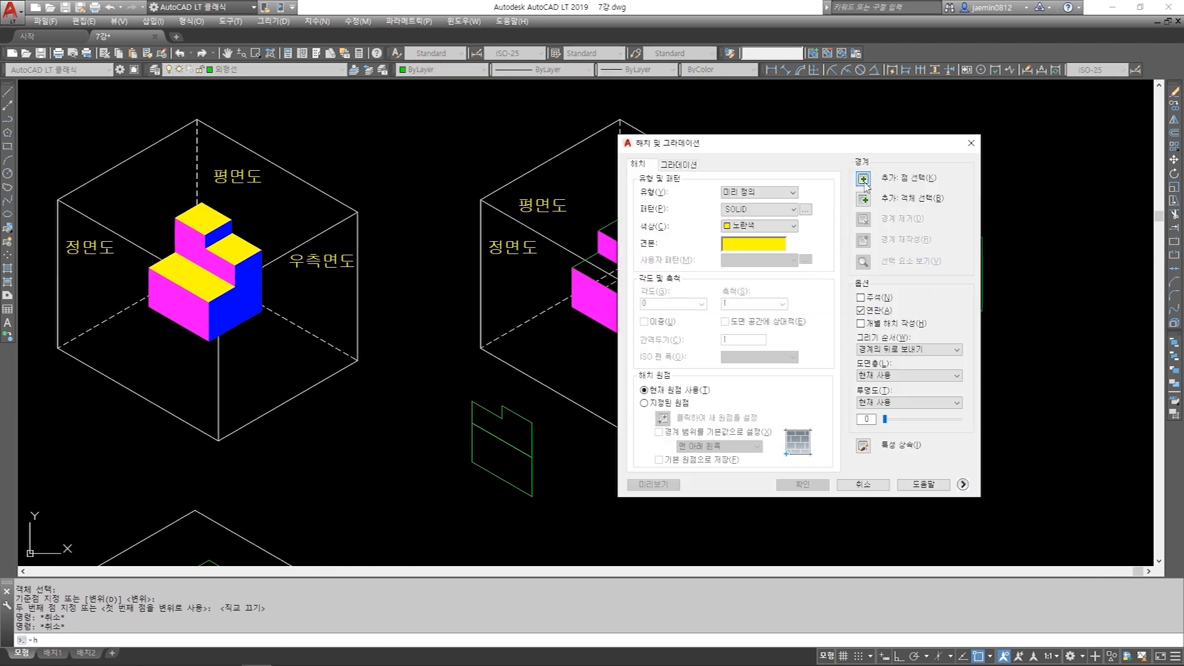
{"action": "left_click", "coordinate": [863, 179]}
{"action": "left_click", "coordinate": [969, 269]}
{"action": "left_click", "coordinate": [955, 315]}
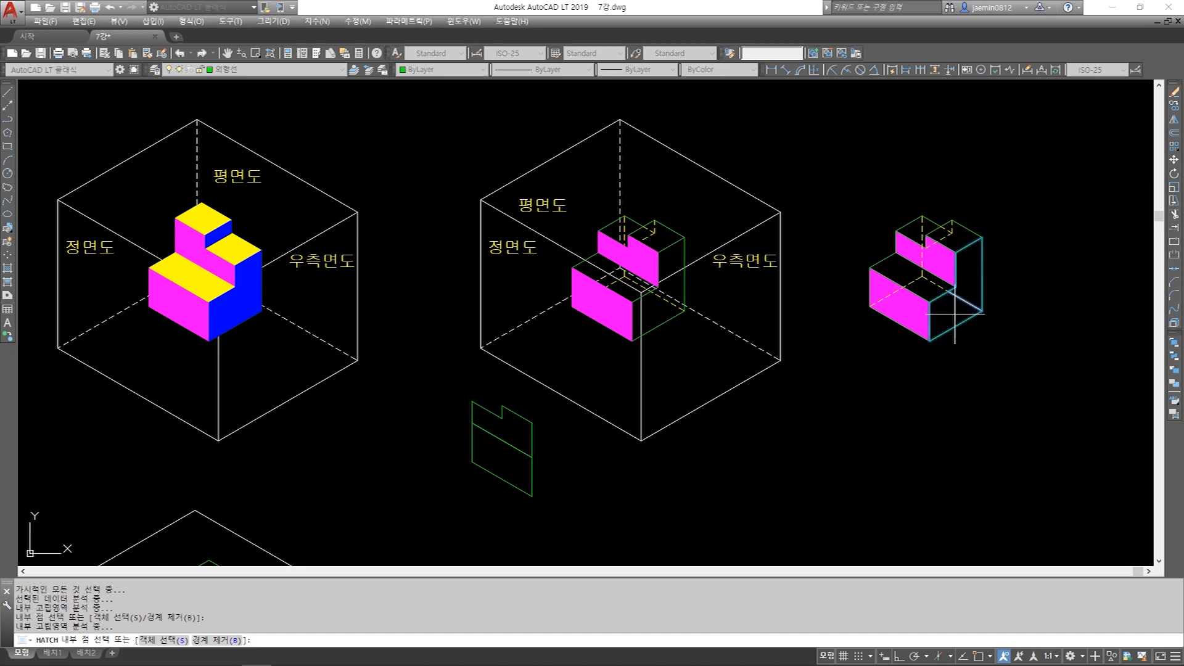
{"action": "key", "text": "Return"}
{"action": "left_click", "coordinate": [802, 485]}
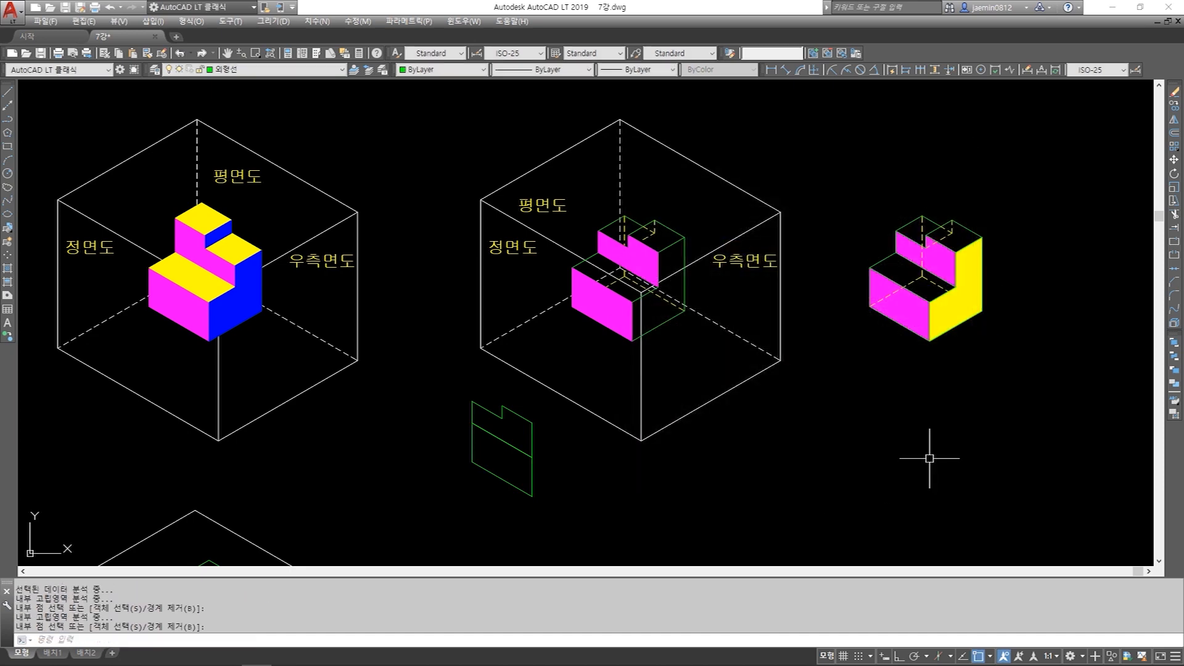
- Match the yellow side hatch to the blue side face of the shaded figure
{"action": "key", "text": "Escape"}
{"action": "type", "text": "mm"}
{"action": "key", "text": "Return"}
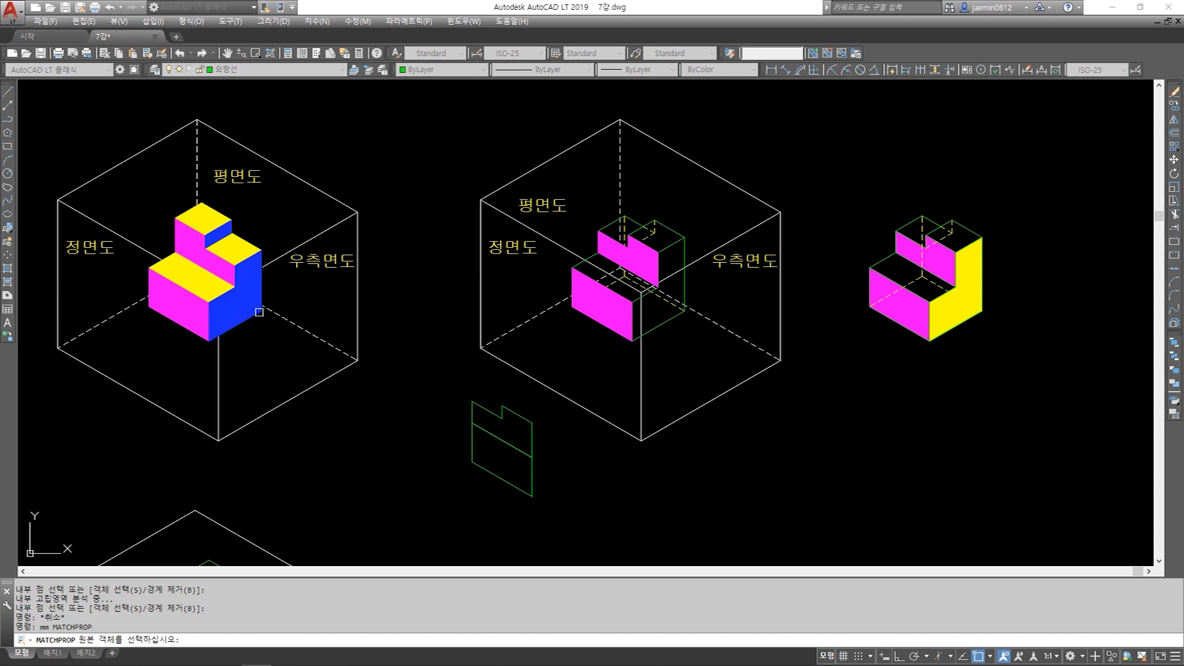
{"action": "left_click", "coordinate": [244, 308]}
{"action": "left_click", "coordinate": [984, 318]}
{"action": "key", "text": "Escape"}
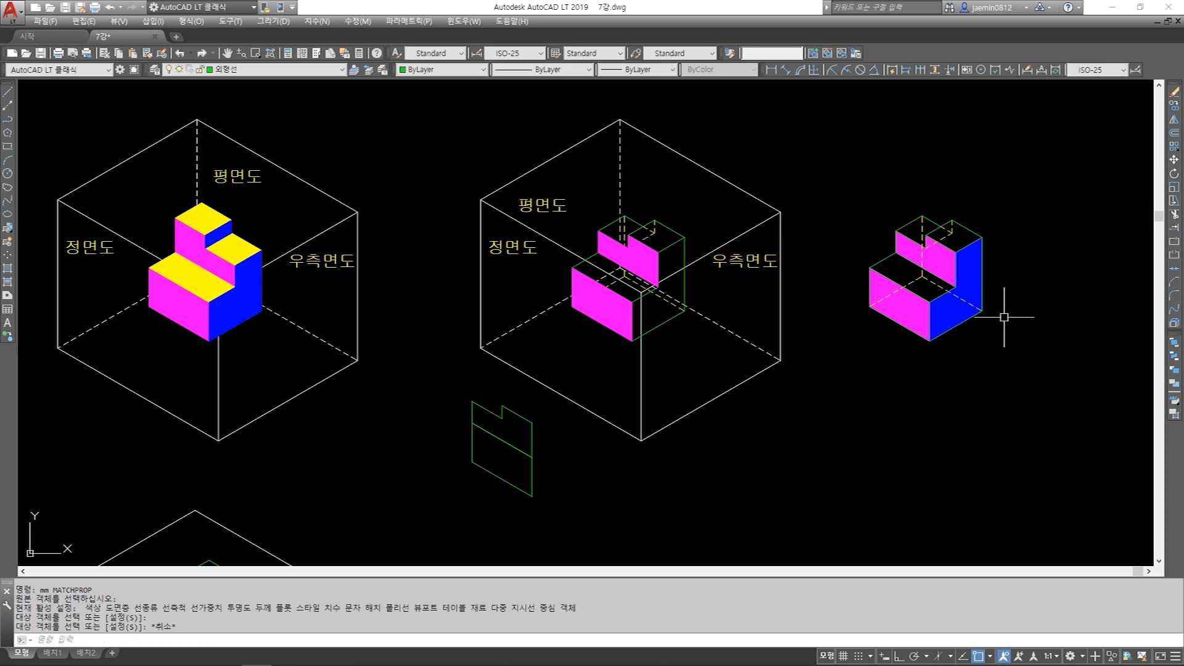
- Examine the edges of the notched upper part on the loose figure
{"action": "scroll", "coordinate": [1004, 309], "scroll_direction": "up", "scroll_amount": 3}
{"action": "middle_click_drag", "start_coordinate": [1004, 326], "coordinate": [1002, 343]}
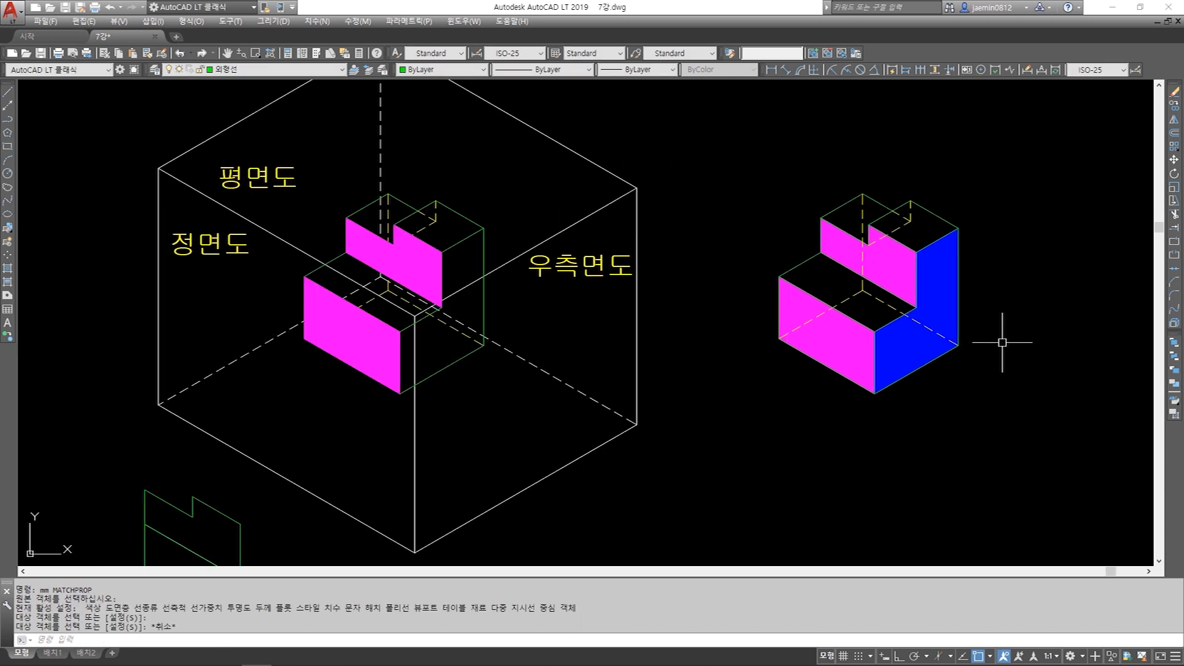
{"action": "left_click", "coordinate": [841, 210]}
{"action": "left_click", "coordinate": [903, 220]}
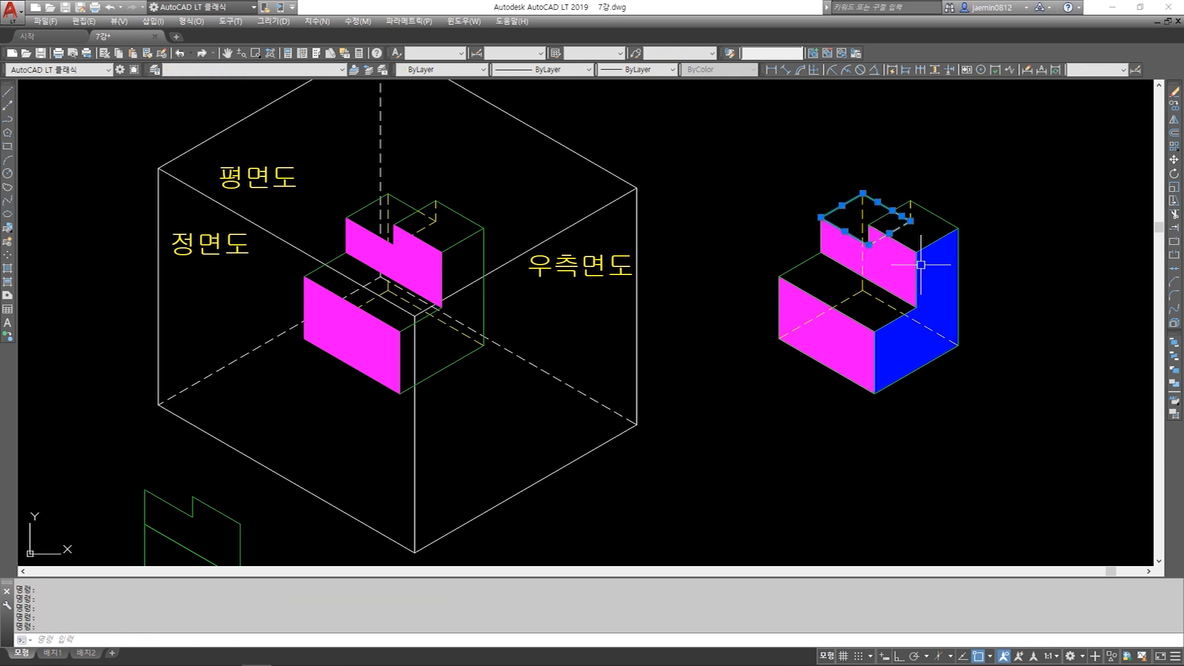
{"action": "key", "text": "Escape"}
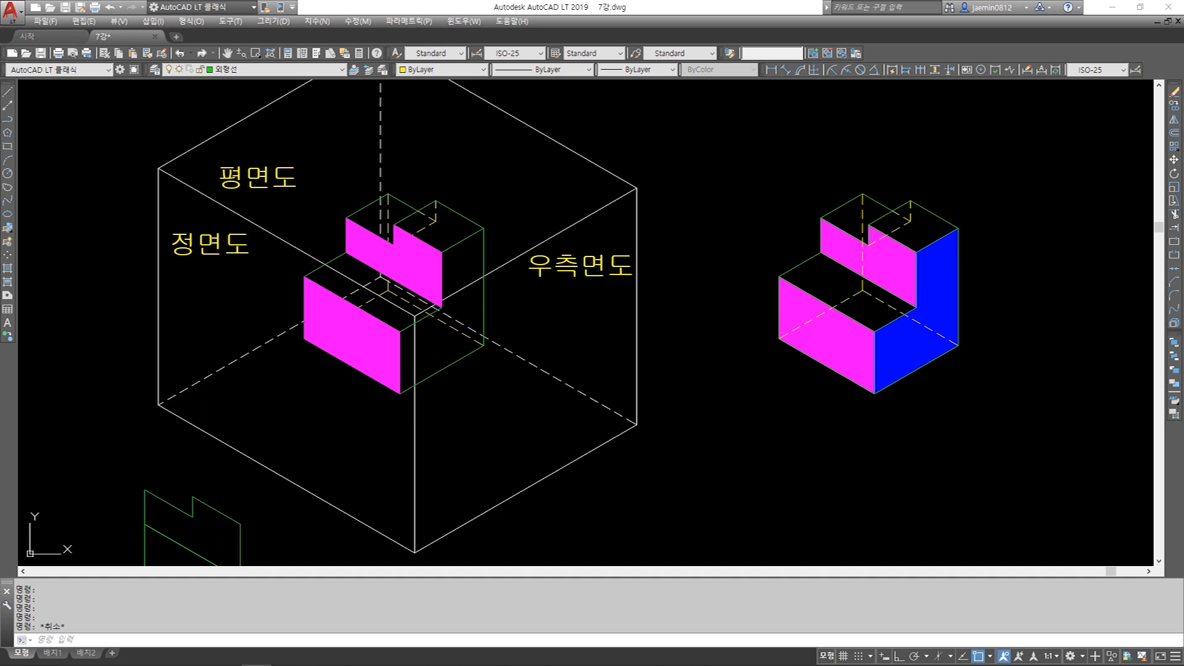
{"action": "left_click", "coordinate": [849, 203]}
{"action": "key", "text": "Escape"}
{"action": "key", "text": "Escape"}
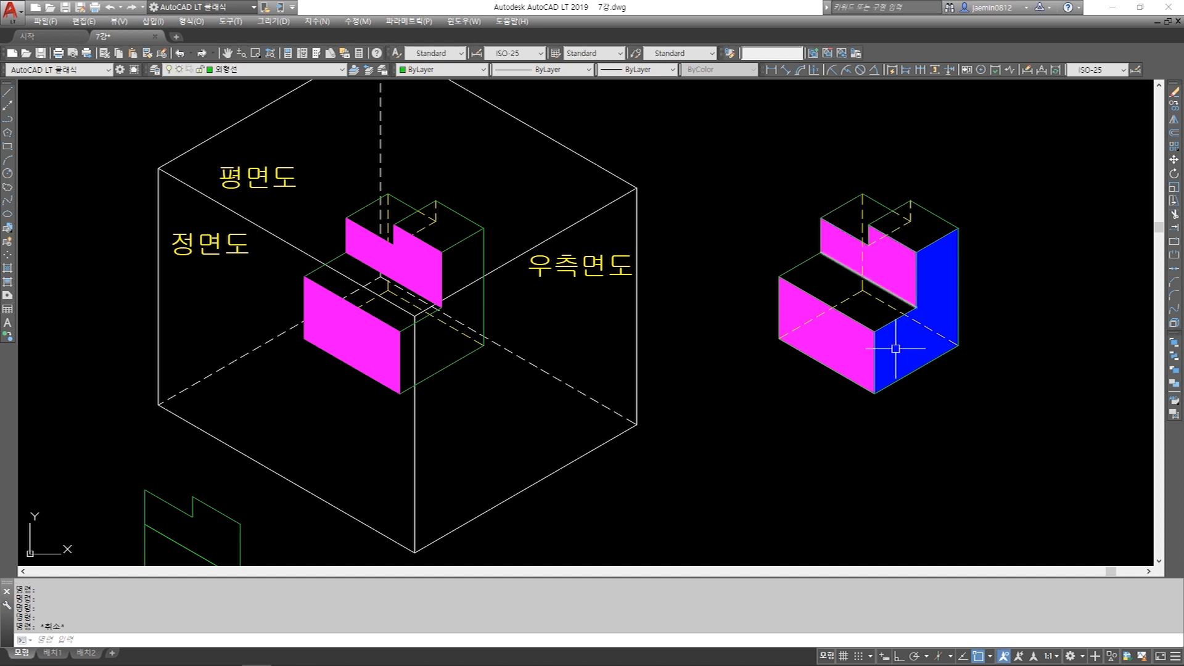
- Copy the loose figure's blue side face with its upper edges and hidden lines to the empty area on its right
{"action": "type", "text": "cc"}
{"action": "key", "text": "Return"}
{"action": "left_click", "coordinate": [821, 161]}
{"action": "left_click", "coordinate": [940, 271]}
{"action": "left_click", "coordinate": [796, 159]}
{"action": "left_click", "coordinate": [913, 223]}
{"action": "left_click", "coordinate": [871, 168]}
{"action": "left_click", "coordinate": [949, 278]}
{"action": "left_click", "coordinate": [870, 210]}
{"action": "key", "text": "Escape"}
{"action": "key", "text": "Escape"}
{"action": "key", "text": "space"}
{"action": "left_click", "coordinate": [841, 171]}
{"action": "key", "text": "Escape"}
{"action": "key", "text": "Escape"}
{"action": "key", "text": "space"}
{"action": "left_click", "coordinate": [812, 166]}
{"action": "left_click", "coordinate": [915, 238]}
{"action": "left_click", "coordinate": [845, 156]}
{"action": "left_click", "coordinate": [986, 402]}
{"action": "key", "text": "space"}
{"action": "left_click", "coordinate": [881, 353]}
{"action": "middle_click_drag", "start_coordinate": [1013, 372], "coordinate": [605, 383]}
{"action": "left_click", "coordinate": [773, 383]}
{"action": "key", "text": "Escape"}
- Move the notch's hidden line onto the copied side face, from the upper block's front corner to the side face's upper front corner
{"action": "type", "text": "m"}
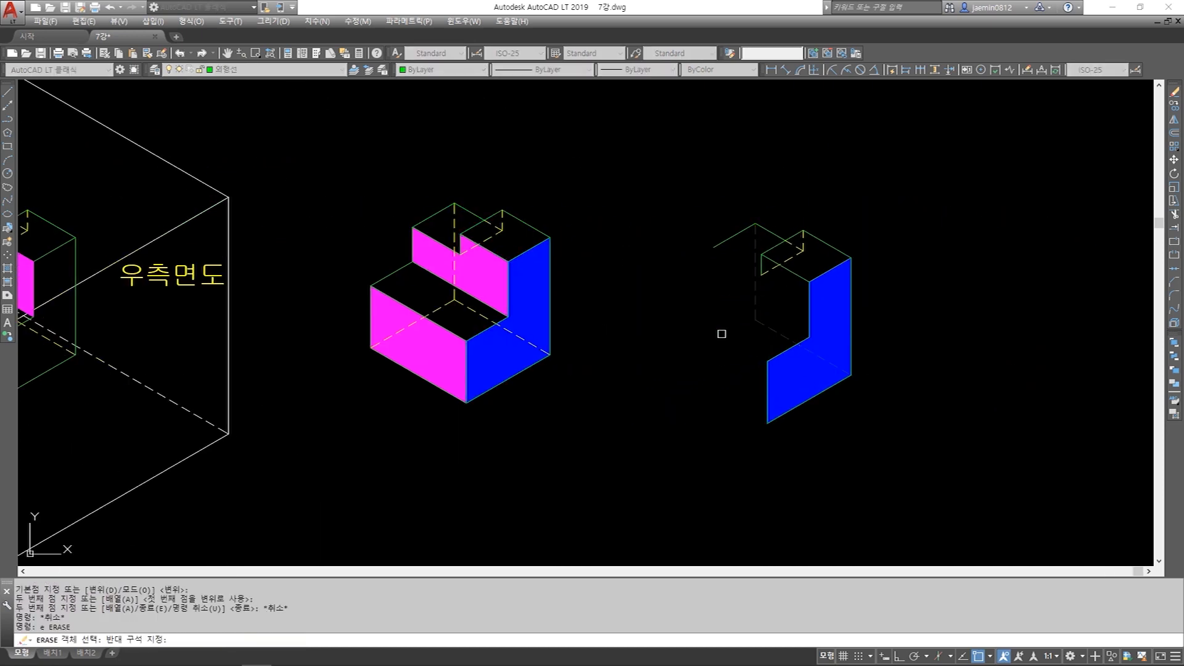
{"action": "key", "text": "space"}
{"action": "scroll", "coordinate": [802, 269], "scroll_direction": "up", "scroll_amount": 4}
{"action": "left_click", "coordinate": [782, 232]}
{"action": "key", "text": "space"}
{"action": "left_click", "coordinate": [697, 228]}
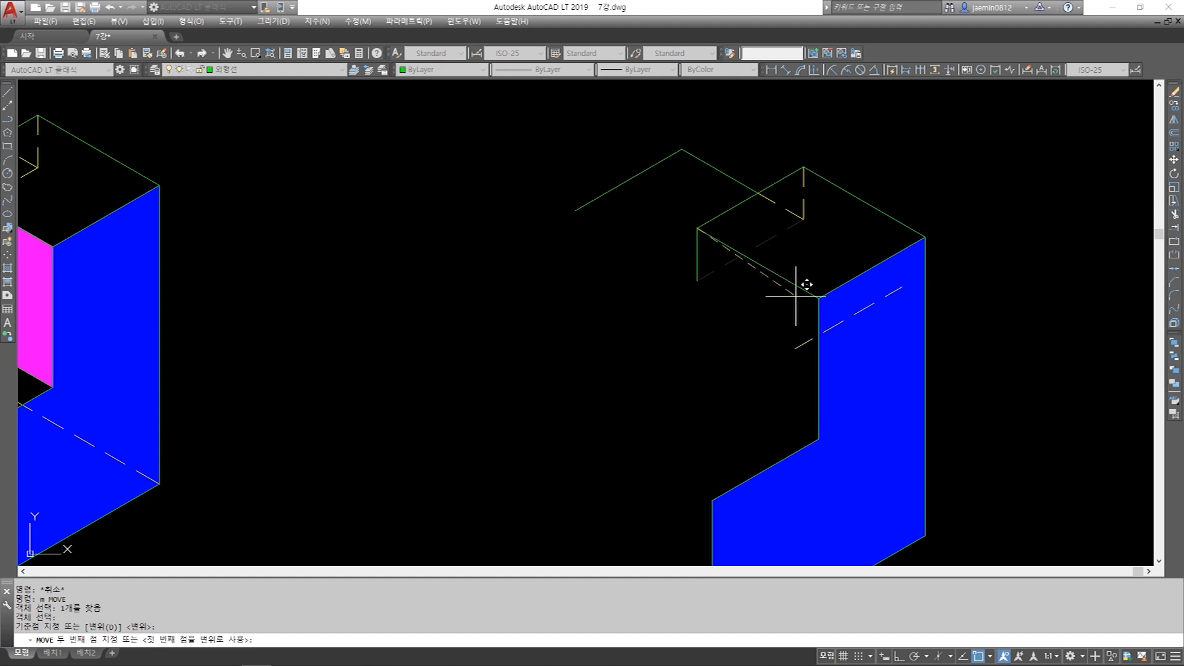
{"action": "left_click", "coordinate": [814, 299]}
{"action": "key", "text": "Escape"}
- Erase the leftover upper edges and hidden lines around the copied side face
{"action": "key", "text": "e"}
{"action": "key", "text": "space"}
{"action": "left_click", "coordinate": [746, 286]}
{"action": "left_click", "coordinate": [612, 163]}
{"action": "key", "text": "space"}
{"action": "left_click", "coordinate": [848, 154]}
{"action": "left_click", "coordinate": [769, 202]}
{"action": "key", "text": "space"}
{"action": "key", "text": "Escape"}
- Erase the blue hatch from the copied side face, keeping its outline and the hidden line
{"action": "key", "text": "r"}
{"action": "key", "text": "Escape"}
{"action": "type", "text": "e"}
{"action": "left_click", "coordinate": [873, 330]}
{"action": "key", "text": "space"}
{"action": "scroll", "coordinate": [830, 245], "scroll_direction": "down", "scroll_amount": 4}
{"action": "key", "text": "Escape"}
- Move the right side view outline to the area below and right of the second projection box
{"action": "type", "text": "m"}
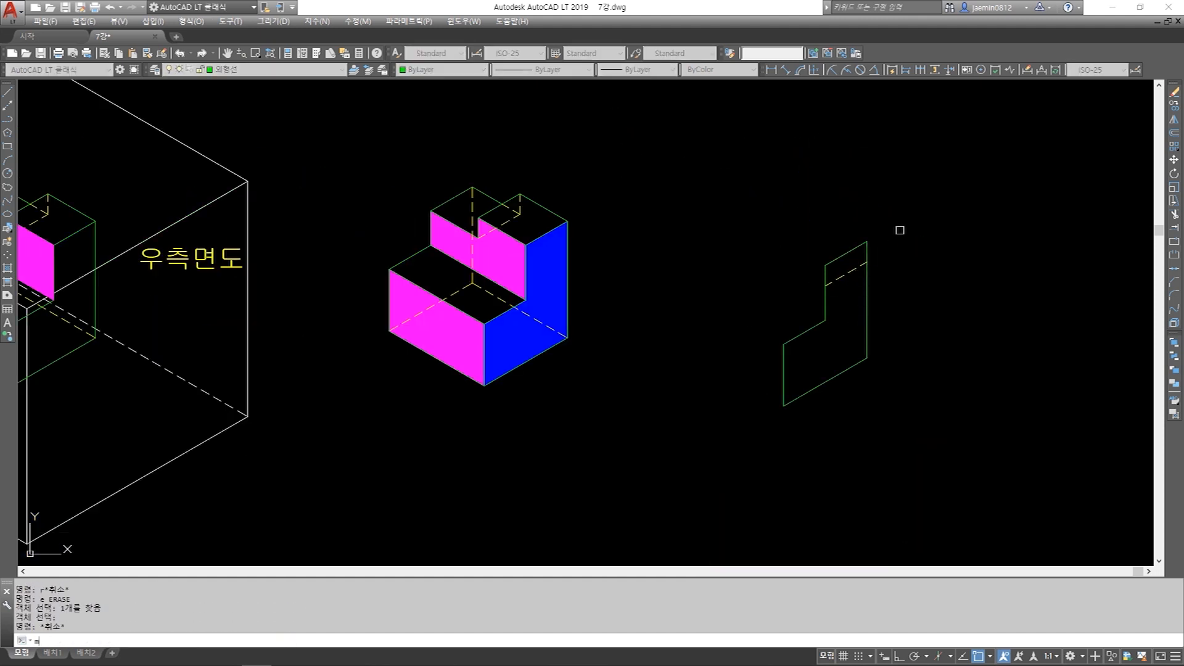
{"action": "left_click", "coordinate": [901, 220]}
{"action": "left_click", "coordinate": [760, 420]}
{"action": "key", "text": "space"}
{"action": "left_click", "coordinate": [826, 369]}
{"action": "scroll", "coordinate": [802, 380], "scroll_direction": "down", "scroll_amount": 3}
{"action": "middle_click_drag", "start_coordinate": [706, 422], "coordinate": [923, 351]}
{"action": "middle_click_drag", "start_coordinate": [730, 398], "coordinate": [799, 333]}
{"action": "left_click", "coordinate": [728, 370]}
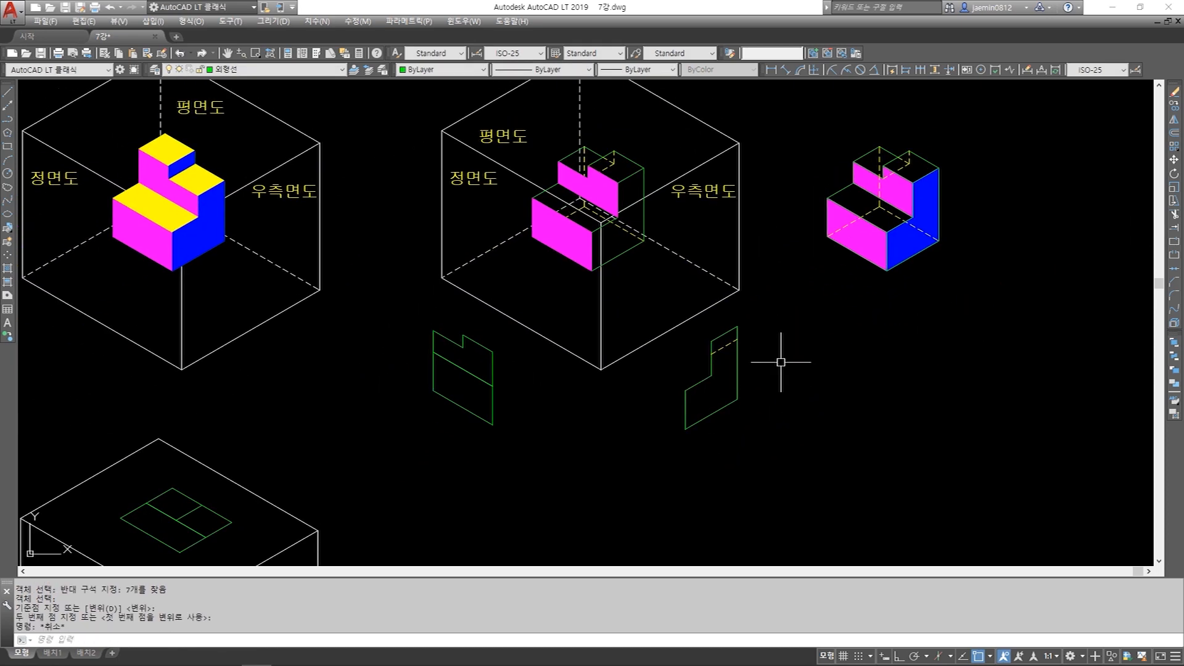
- Examine the side view's dashed line together with the upper back and hidden notch edges of the second box's figure
{"action": "scroll", "coordinate": [771, 352], "scroll_direction": "up", "scroll_amount": 3}
{"action": "key", "text": "Escape"}
{"action": "key", "text": "Escape"}
{"action": "left_click", "coordinate": [707, 341]}
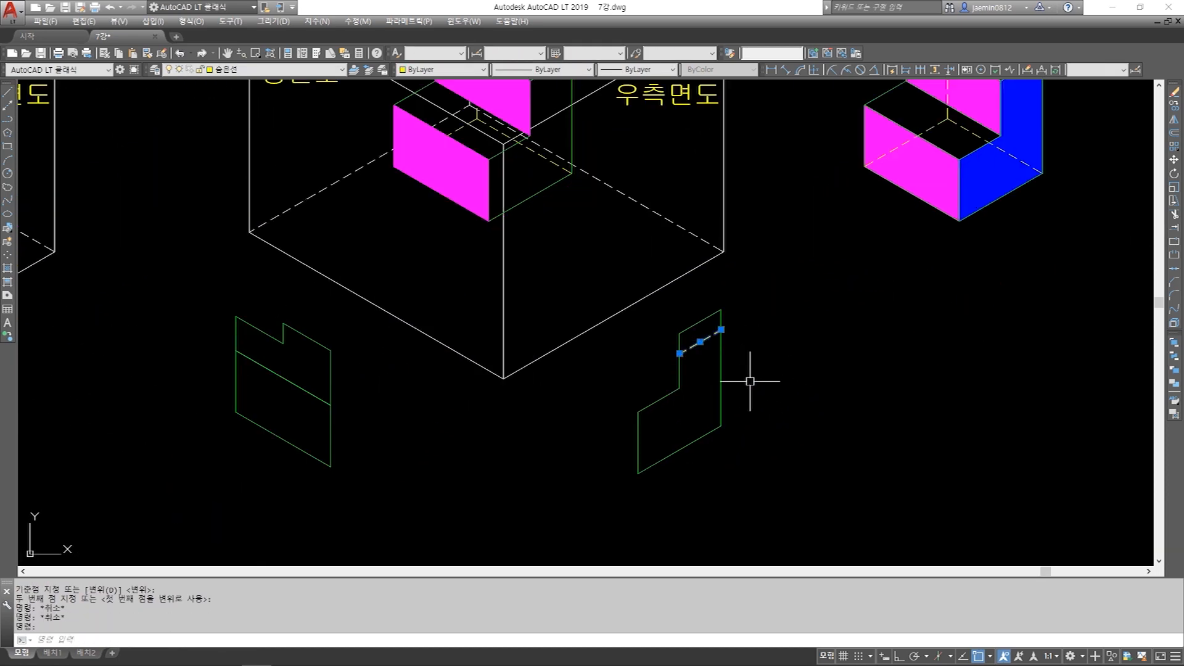
{"action": "scroll", "coordinate": [753, 370], "scroll_direction": "down", "scroll_amount": 3}
{"action": "key", "text": "Escape"}
{"action": "scroll", "coordinate": [617, 198], "scroll_direction": "up", "scroll_amount": 5}
{"action": "left_click", "coordinate": [577, 191]}
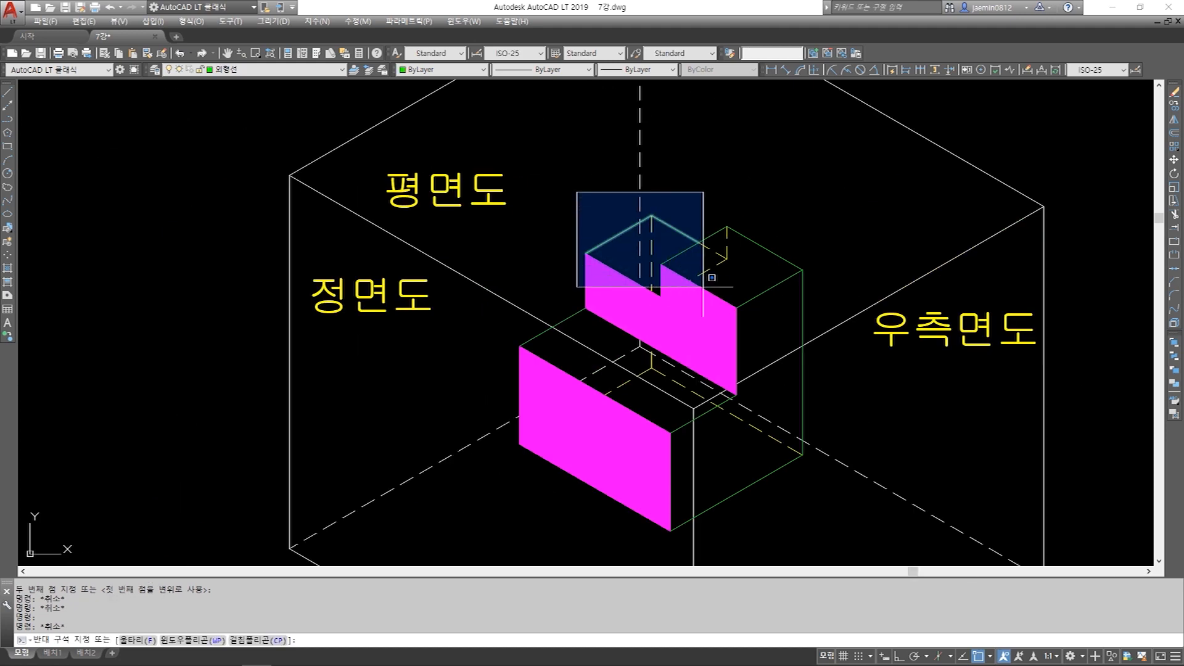
{"action": "left_click", "coordinate": [725, 269]}
{"action": "scroll", "coordinate": [726, 256], "scroll_direction": "up", "scroll_amount": 2}
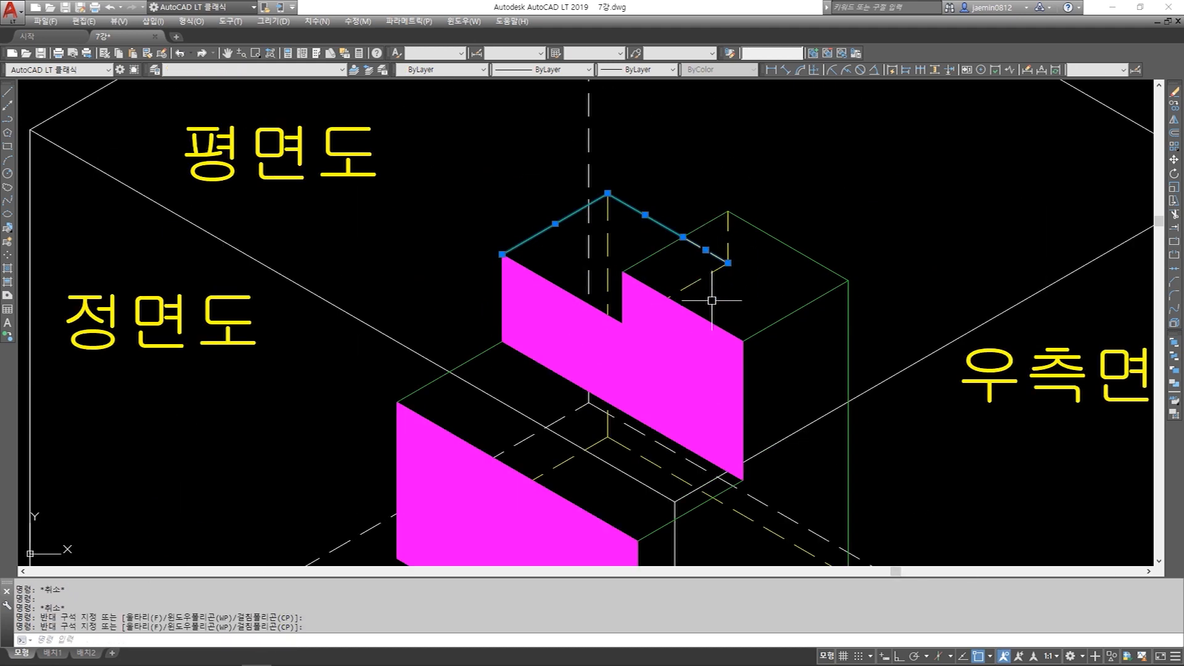
{"action": "left_click", "coordinate": [696, 281]}
{"action": "left_click", "coordinate": [581, 321]}
{"action": "key", "text": "Escape"}
{"action": "key", "text": "Escape"}
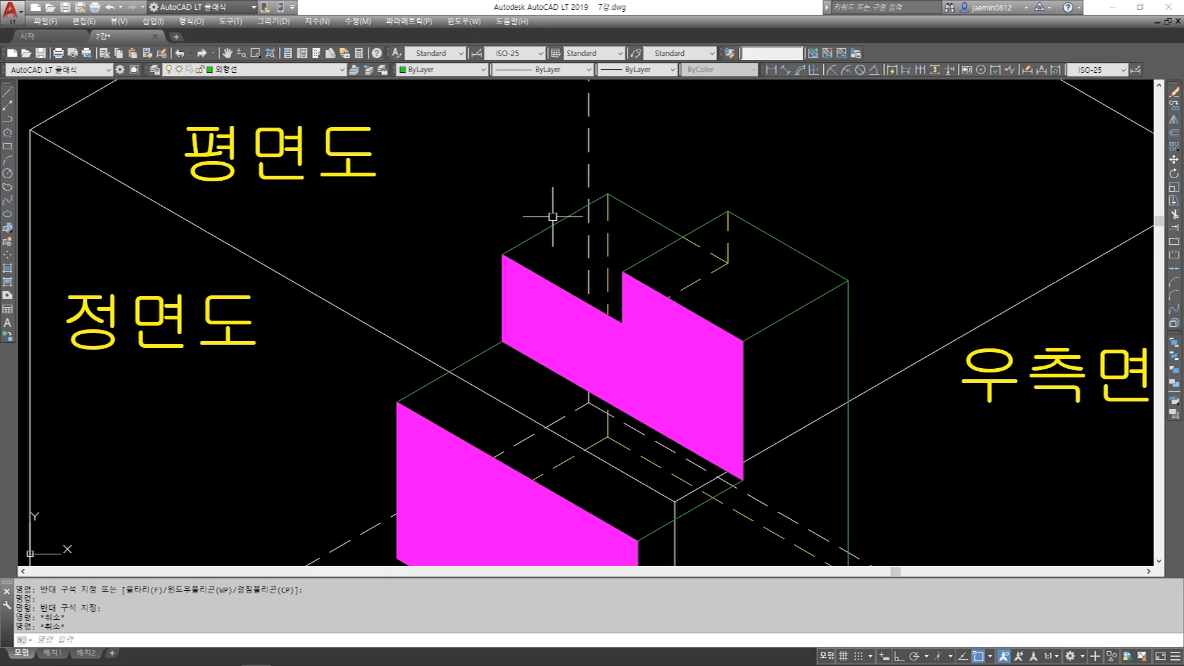
- Trace the notch's floor edges on the second box's figure and compare them with the dashed line in the side view
{"action": "left_click", "coordinate": [551, 223]}
{"action": "left_click", "coordinate": [538, 214]}
{"action": "left_click", "coordinate": [631, 335]}
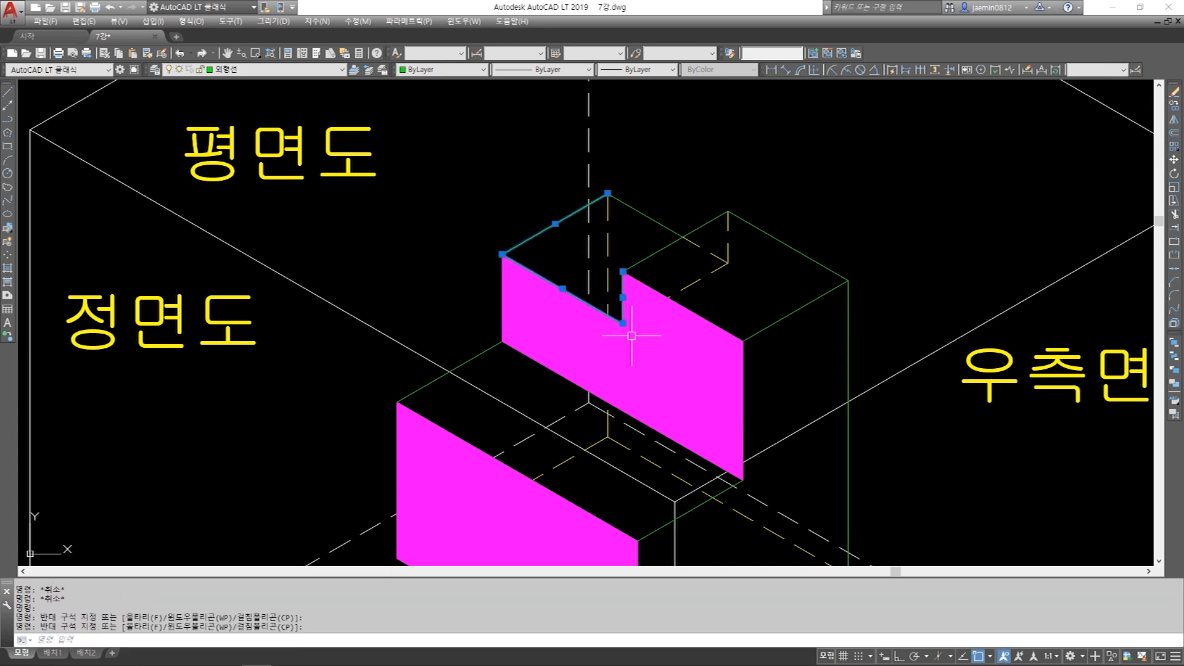
{"action": "left_click", "coordinate": [613, 247], "text": "shift"}
{"action": "left_click", "coordinate": [638, 330], "text": "shift"}
{"action": "left_click", "coordinate": [665, 198]}
{"action": "left_click", "coordinate": [648, 259]}
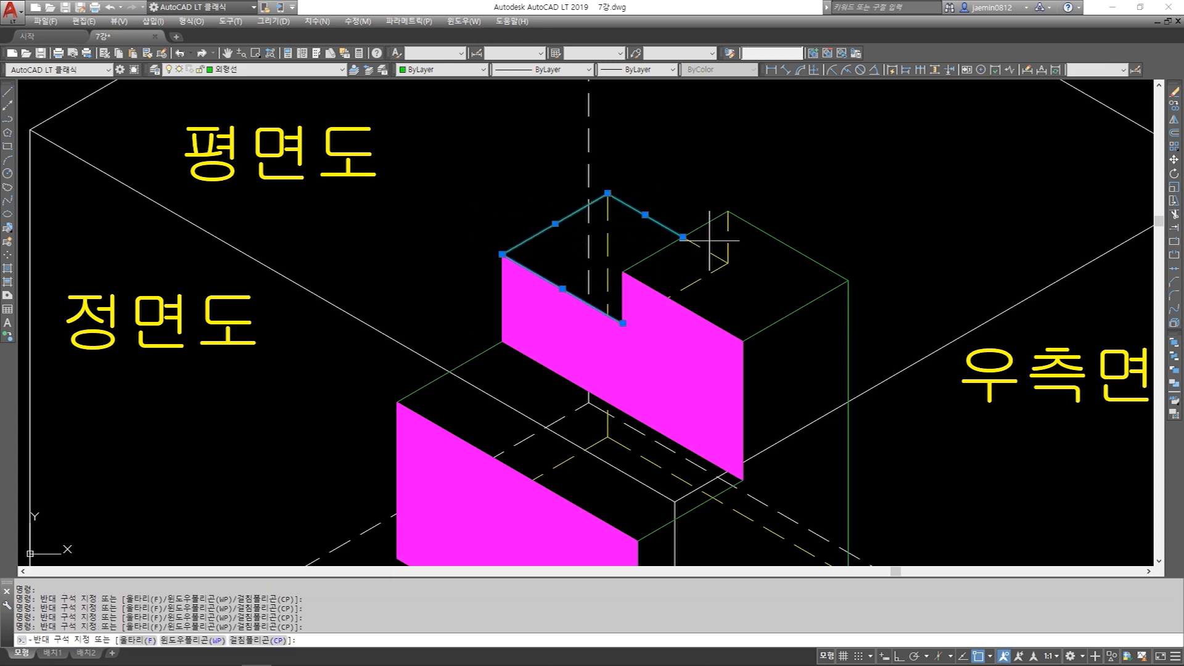
{"action": "scroll", "coordinate": [620, 249], "scroll_direction": "down", "scroll_amount": 4}
{"action": "scroll", "coordinate": [695, 285], "scroll_direction": "up", "scroll_amount": 2}
{"action": "scroll", "coordinate": [825, 401], "scroll_direction": "up", "scroll_amount": 3}
{"action": "key", "text": "Escape"}
{"action": "left_click", "coordinate": [814, 397]}
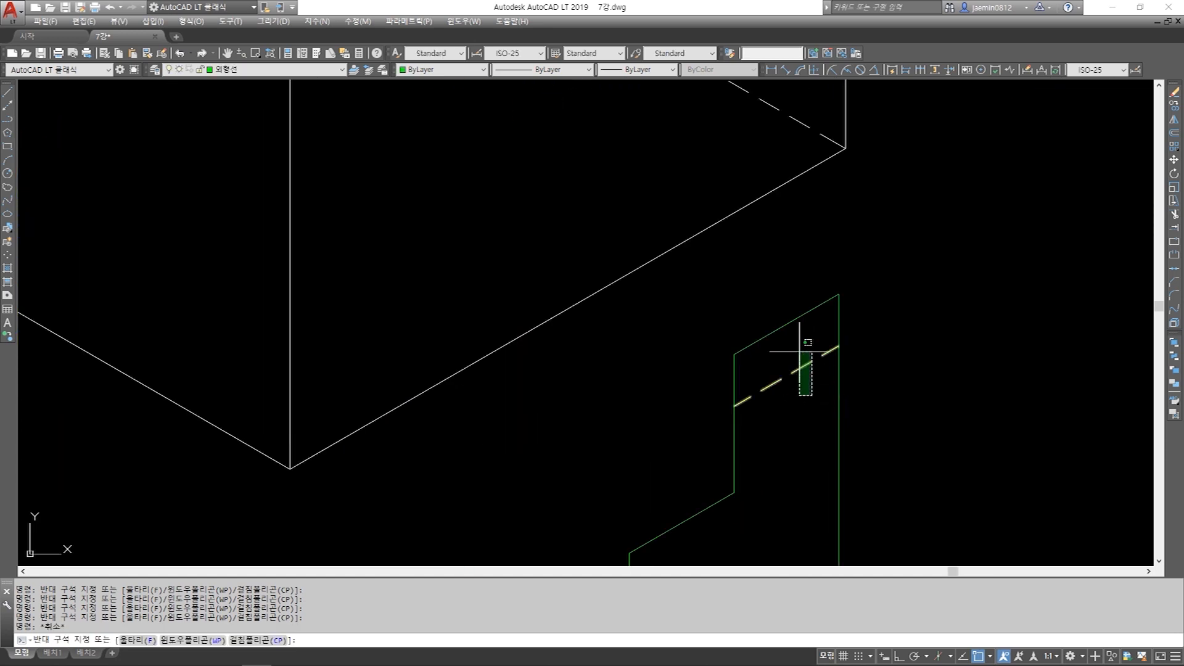
{"action": "left_click", "coordinate": [802, 362]}
{"action": "key", "text": "Escape"}
- Compare the first figure's small upper blue face with the matching solid line in the closed cube's right side view
{"action": "scroll", "coordinate": [789, 359], "scroll_direction": "down", "scroll_amount": 3}
{"action": "scroll", "coordinate": [847, 373], "scroll_direction": "down", "scroll_amount": 2}
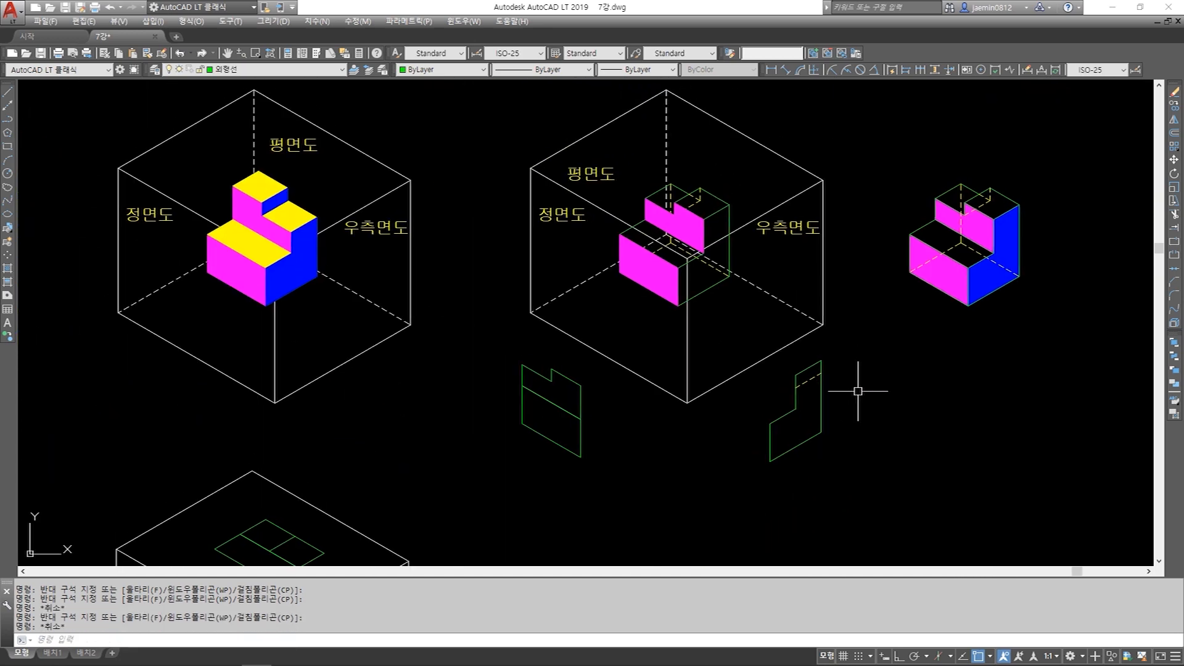
{"action": "key", "text": "Escape"}
{"action": "scroll", "coordinate": [858, 392], "scroll_direction": "down", "scroll_amount": 2}
{"action": "scroll", "coordinate": [683, 352], "scroll_direction": "up", "scroll_amount": 4}
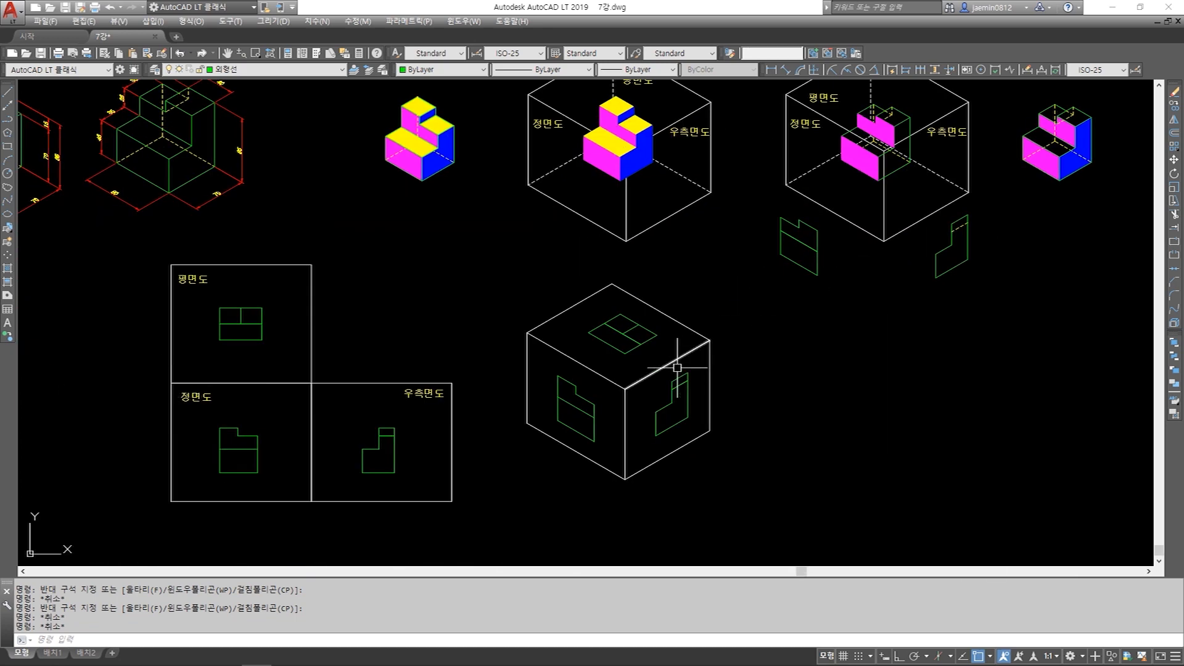
{"action": "scroll", "coordinate": [692, 398], "scroll_direction": "up", "scroll_amount": 2}
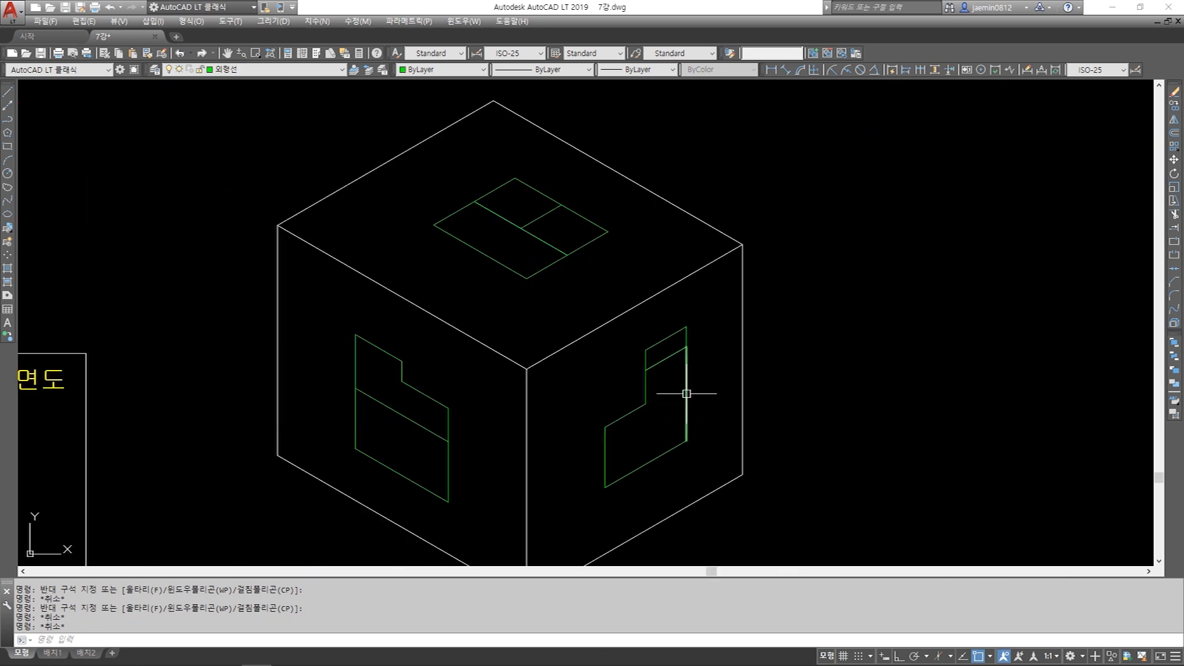
{"action": "left_click", "coordinate": [670, 358]}
{"action": "scroll", "coordinate": [669, 417], "scroll_direction": "down", "scroll_amount": 4}
{"action": "key", "text": "Escape"}
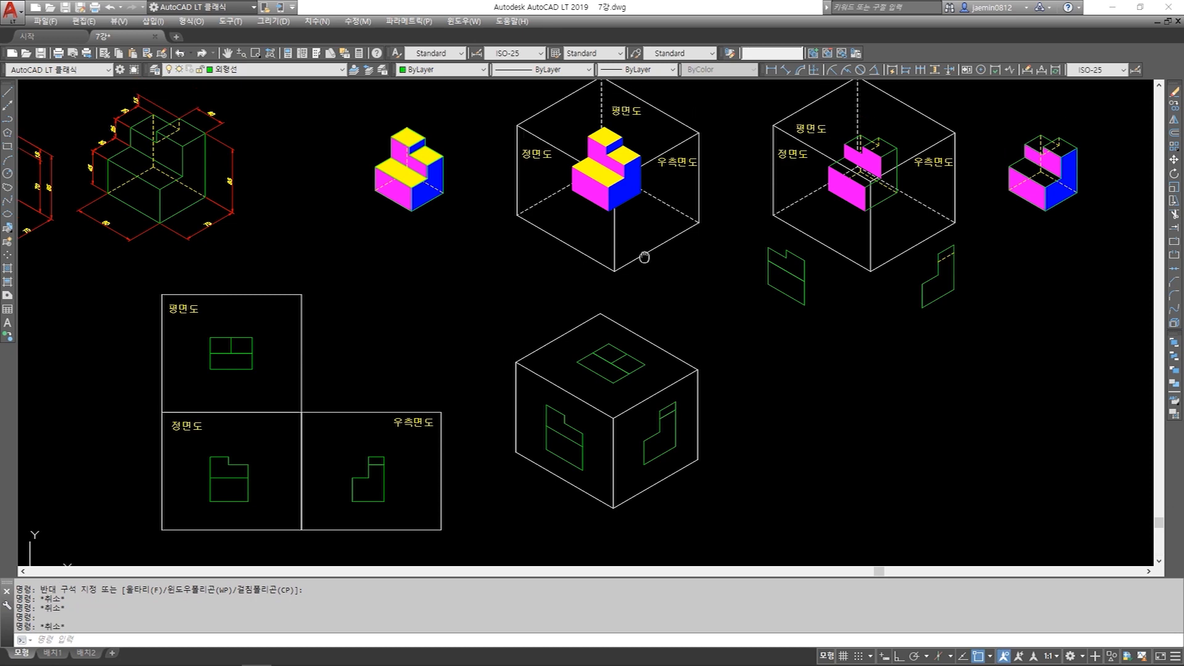
{"action": "scroll", "coordinate": [642, 232], "scroll_direction": "up", "scroll_amount": 4}
{"action": "scroll", "coordinate": [644, 231], "scroll_direction": "up", "scroll_amount": 4}
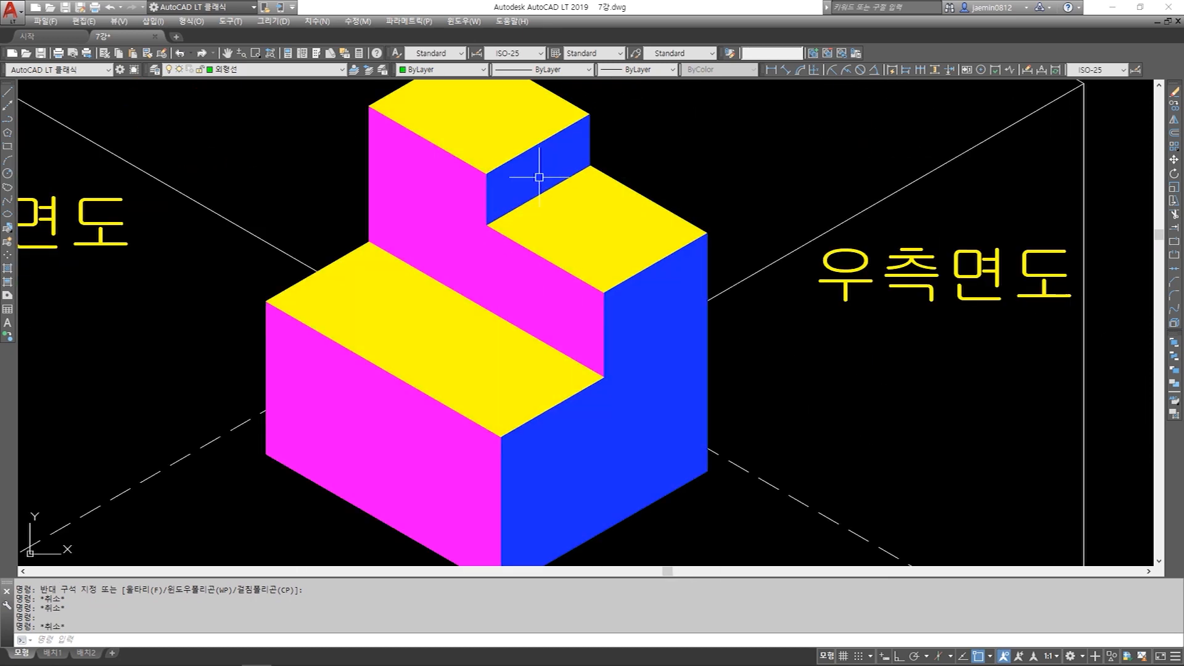
{"action": "scroll", "coordinate": [627, 260], "scroll_direction": "down", "scroll_amount": 8}
{"action": "scroll", "coordinate": [660, 508], "scroll_direction": "up", "scroll_amount": 6}
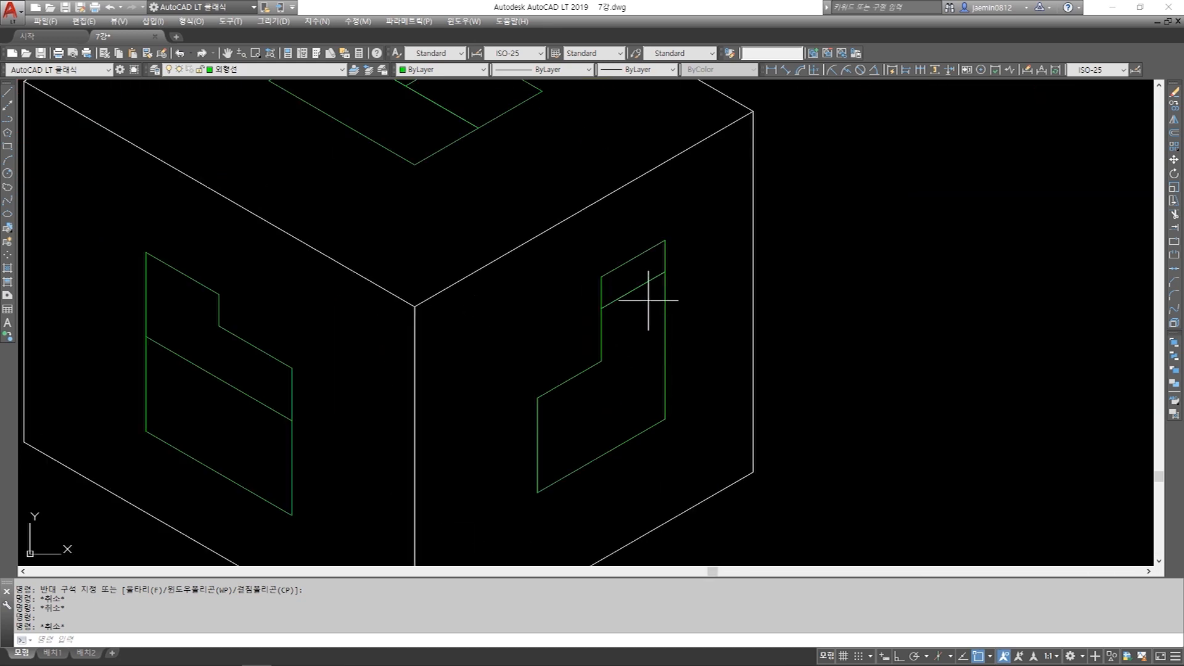
{"action": "left_click", "coordinate": [633, 289]}
{"action": "key", "text": "Escape"}
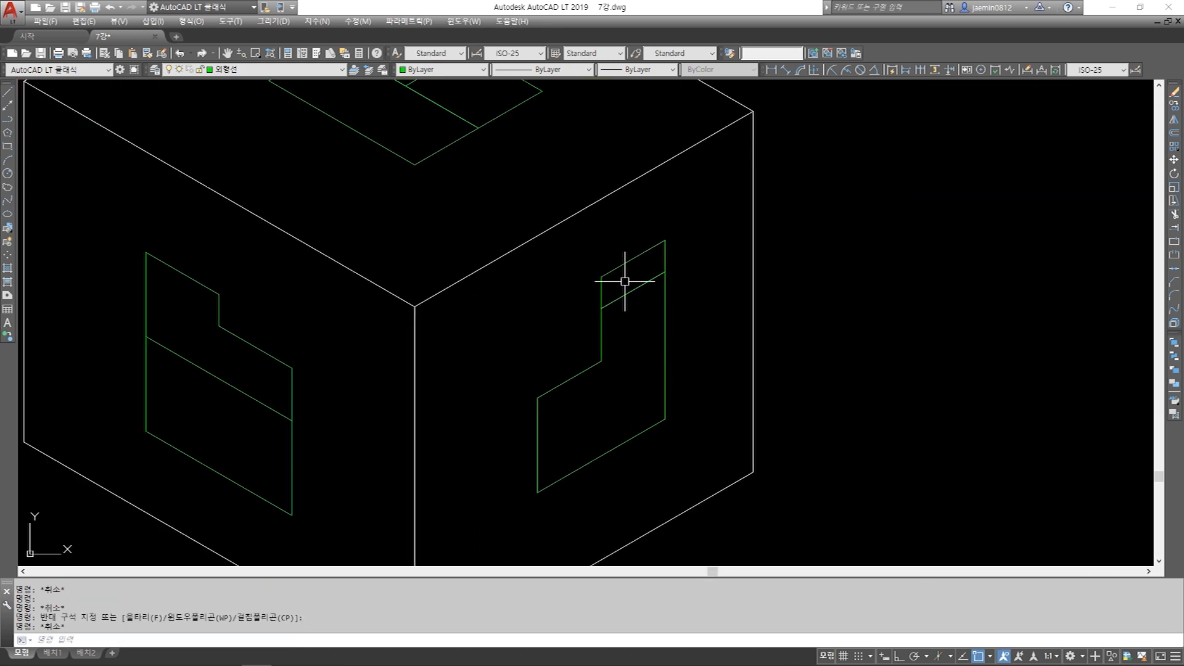
- Trace the right side face's edges on the second box's figure and compare them with its side view and dashed line
{"action": "scroll", "coordinate": [624, 332], "scroll_direction": "down", "scroll_amount": 4}
{"action": "middle_click_drag", "start_coordinate": [741, 248], "coordinate": [677, 365]}
{"action": "middle_click_drag", "start_coordinate": [873, 146], "coordinate": [784, 288]}
{"action": "scroll", "coordinate": [840, 176], "scroll_direction": "up", "scroll_amount": 2}
{"action": "middle_click_drag", "start_coordinate": [842, 176], "coordinate": [829, 219]}
{"action": "scroll", "coordinate": [764, 181], "scroll_direction": "up", "scroll_amount": 2}
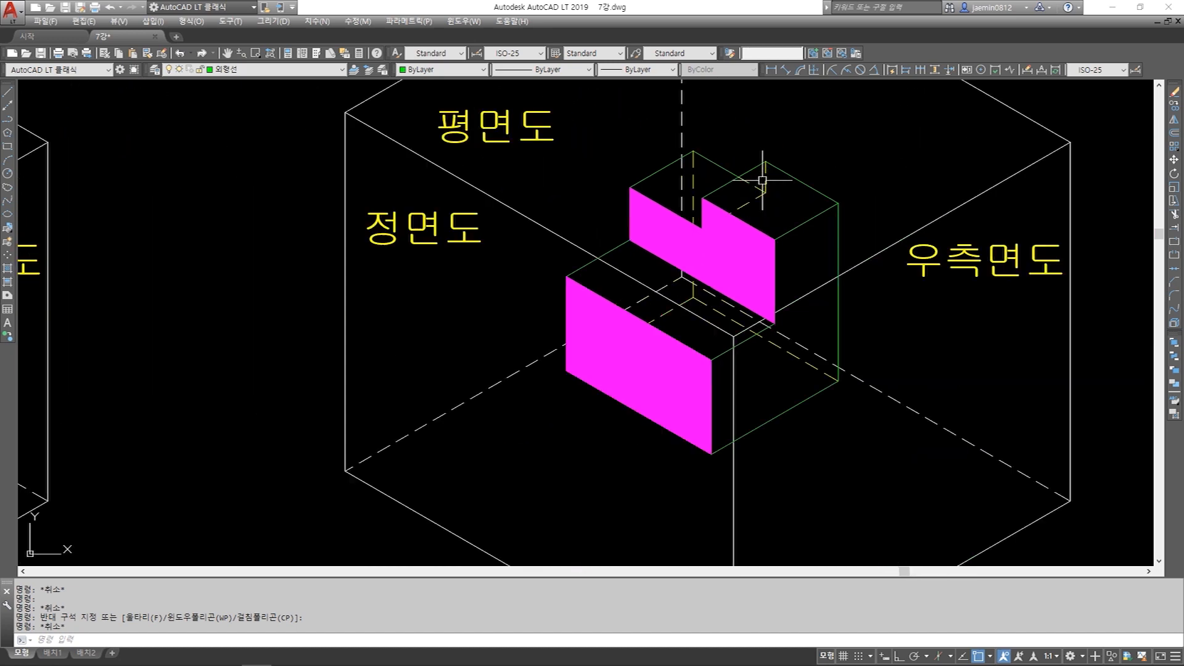
{"action": "left_click", "coordinate": [825, 212]}
{"action": "left_click", "coordinate": [841, 223]}
{"action": "left_click", "coordinate": [816, 370]}
{"action": "left_click", "coordinate": [786, 426]}
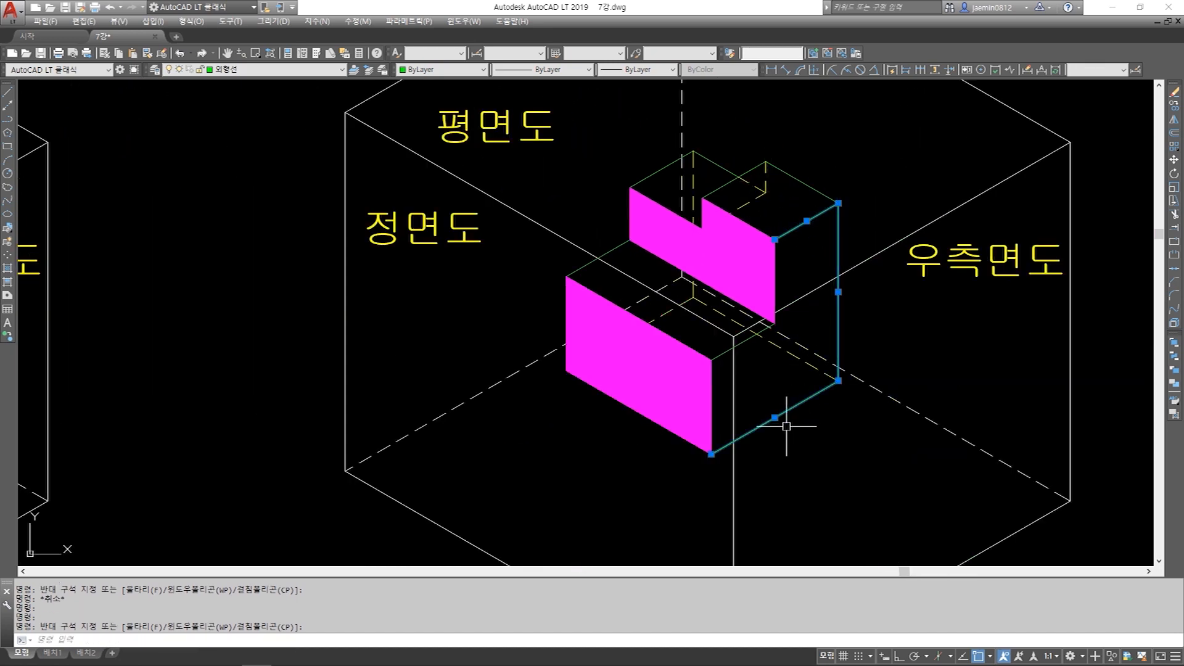
{"action": "left_click", "coordinate": [746, 339]}
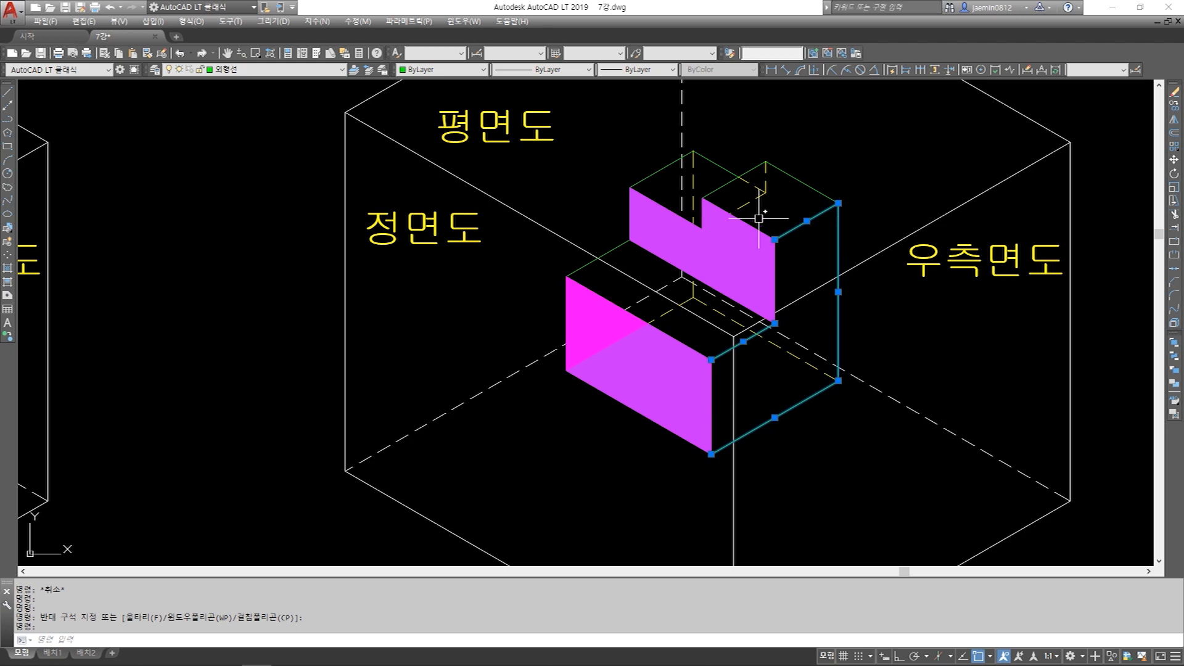
{"action": "left_click", "coordinate": [629, 143]}
{"action": "key", "text": "Escape"}
{"action": "scroll", "coordinate": [707, 201], "scroll_direction": "down", "scroll_amount": 5}
{"action": "middle_click_drag", "start_coordinate": [759, 319], "coordinate": [763, 240]}
{"action": "scroll", "coordinate": [831, 305], "scroll_direction": "up", "scroll_amount": 5}
{"action": "key", "text": "Escape"}
{"action": "left_click", "coordinate": [841, 277]}
{"action": "left_click", "coordinate": [834, 252]}
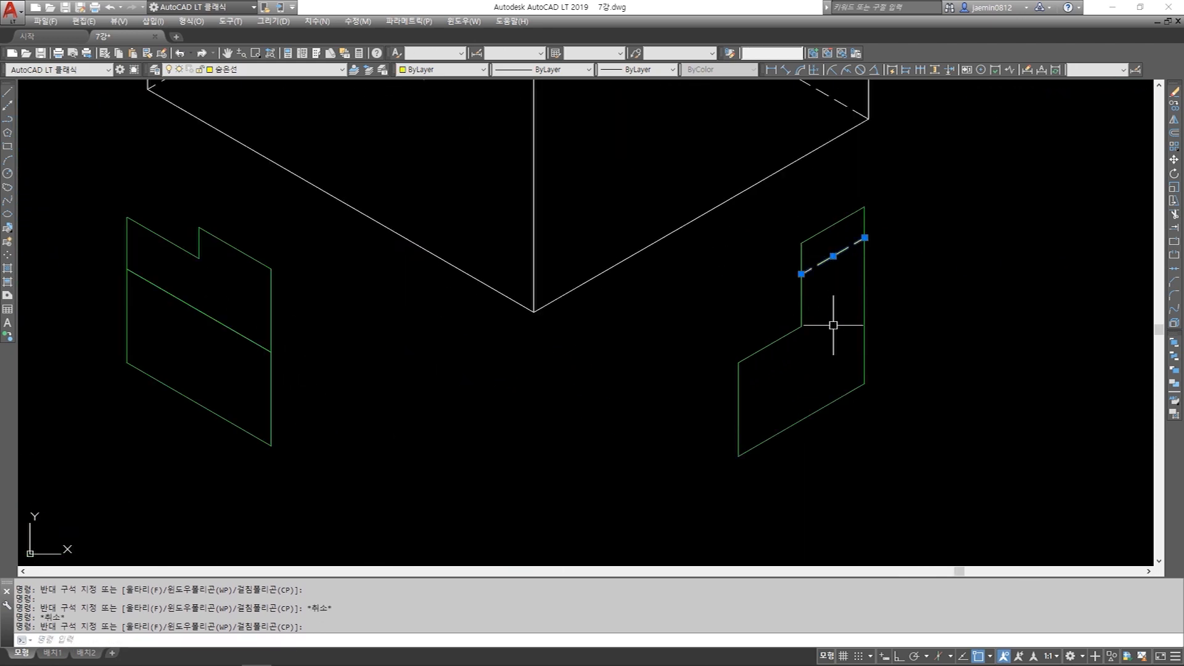
{"action": "key", "text": "Escape"}
- Copy the loose figure's blue side hatch onto the right side face of the figure in the second projection box
{"action": "scroll", "coordinate": [832, 325], "scroll_direction": "down", "scroll_amount": 4}
{"action": "middle_click_drag", "start_coordinate": [916, 244], "coordinate": [889, 333]}
{"action": "key", "text": "Escape"}
{"action": "type", "text": "cc"}
{"action": "key", "text": "space"}
{"action": "left_click", "coordinate": [999, 249]}
{"action": "left_click", "coordinate": [999, 250]}
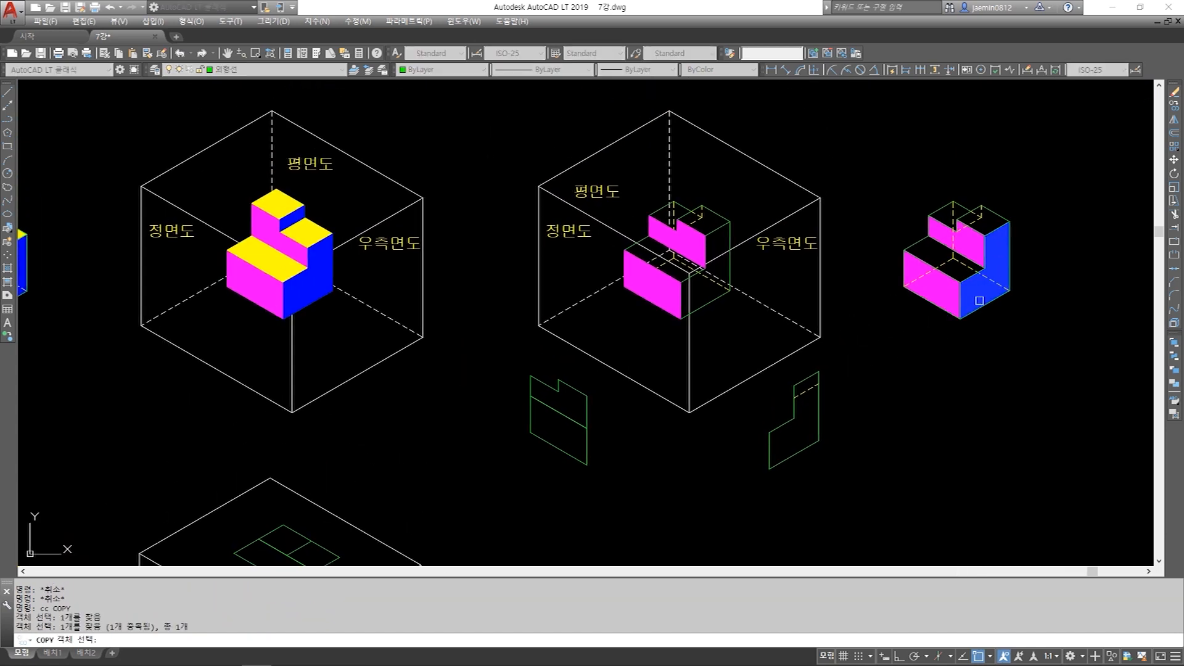
{"action": "scroll", "coordinate": [969, 327], "scroll_direction": "up", "scroll_amount": 2}
{"action": "key", "text": "space"}
{"action": "left_click", "coordinate": [1012, 221]}
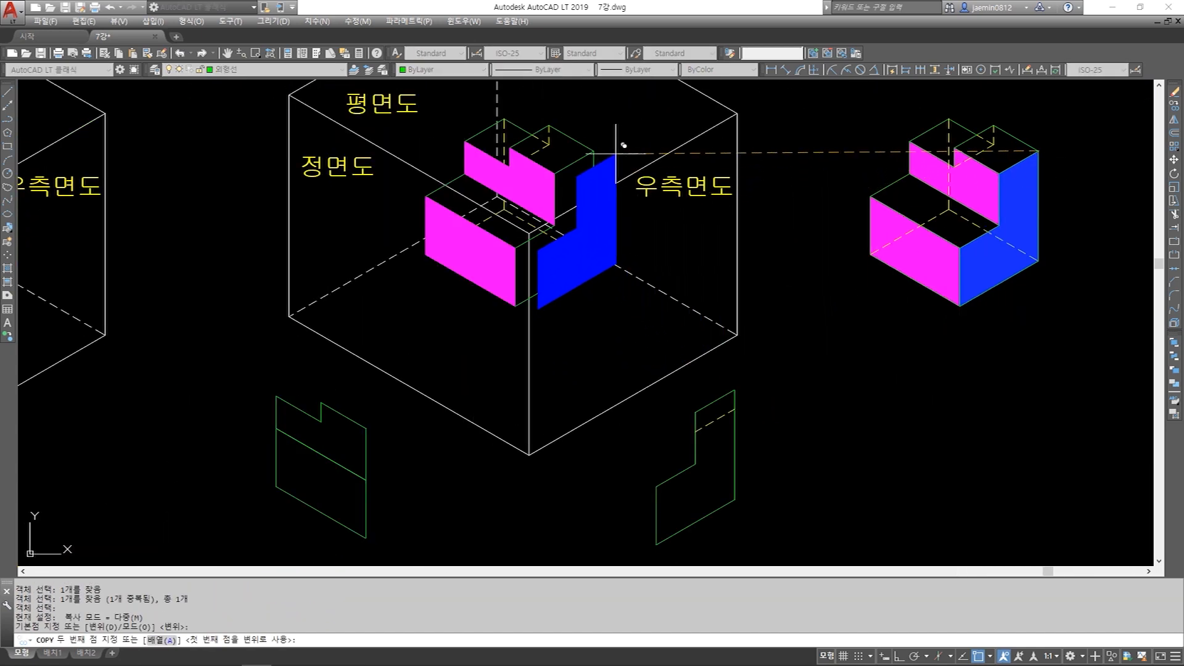
{"action": "left_click", "coordinate": [594, 151]}
{"action": "key", "text": "Escape"}
{"action": "middle_click_drag", "start_coordinate": [646, 293], "coordinate": [687, 343]}
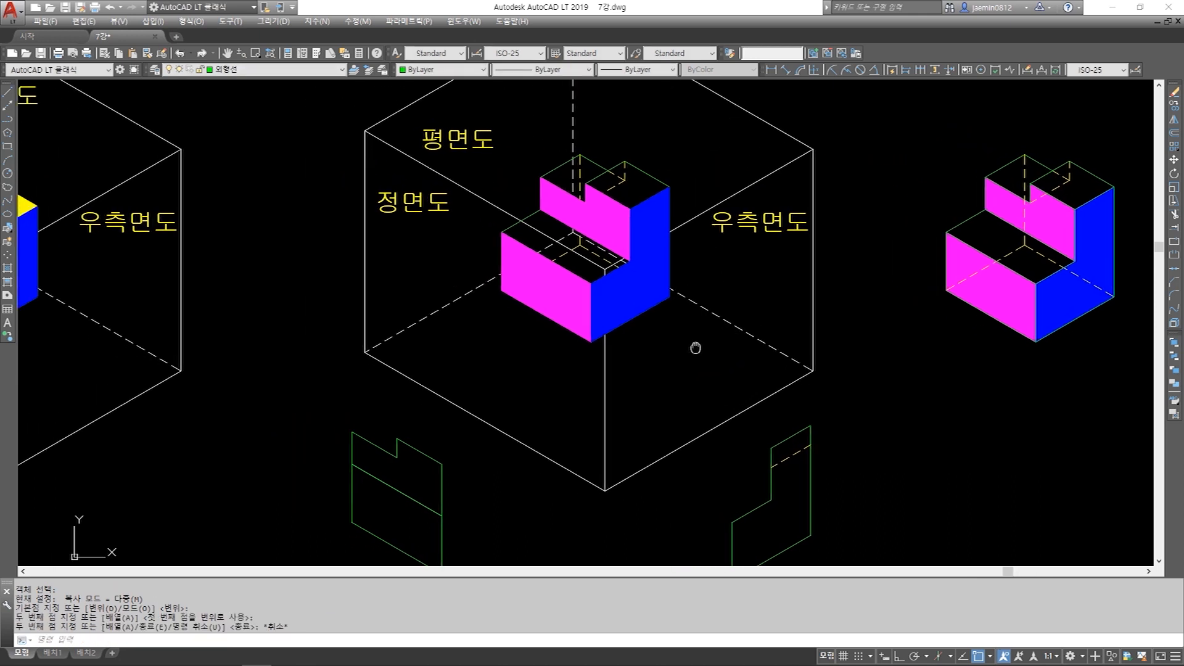
{"action": "scroll", "coordinate": [709, 344], "scroll_direction": "down", "scroll_amount": 3}
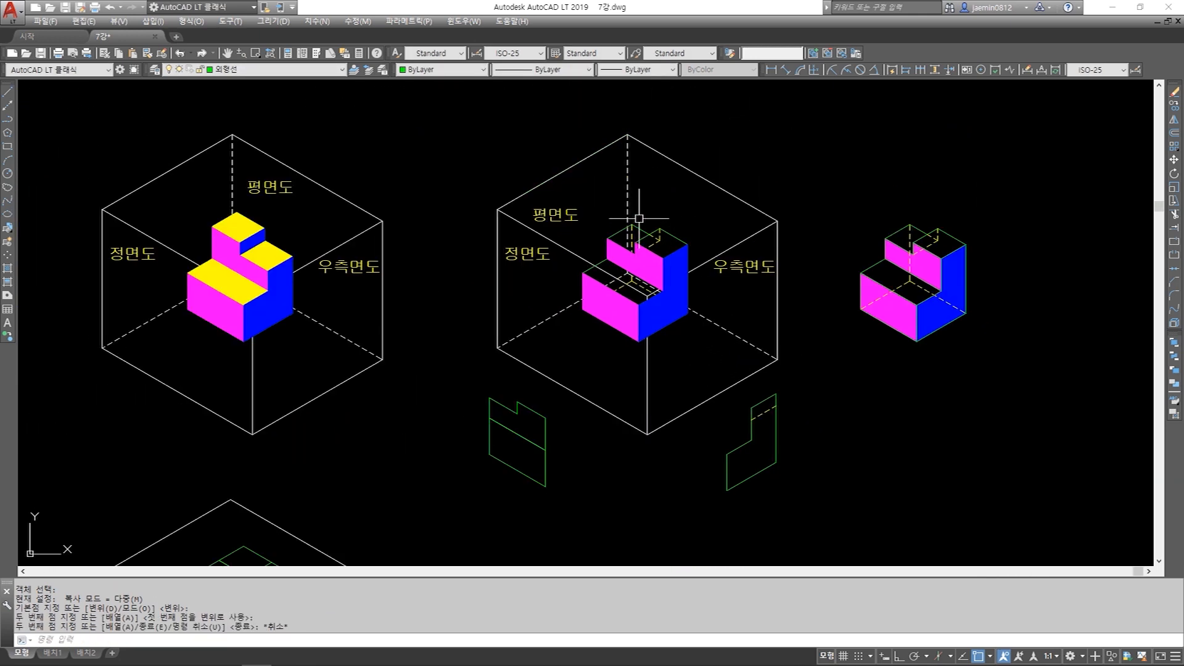
- Hatch the two uppermost top faces of the second box's figure with solid yellow
{"action": "scroll", "coordinate": [639, 218], "scroll_direction": "up", "scroll_amount": 1}
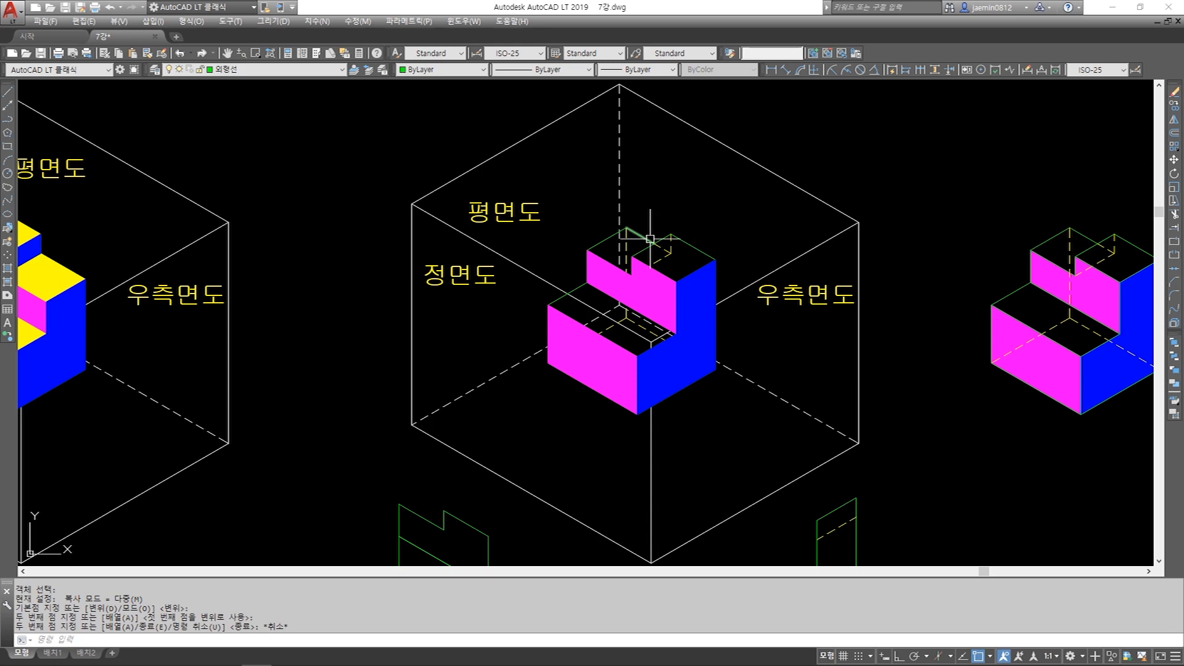
{"action": "type", "text": "h"}
{"action": "key", "text": "Return"}
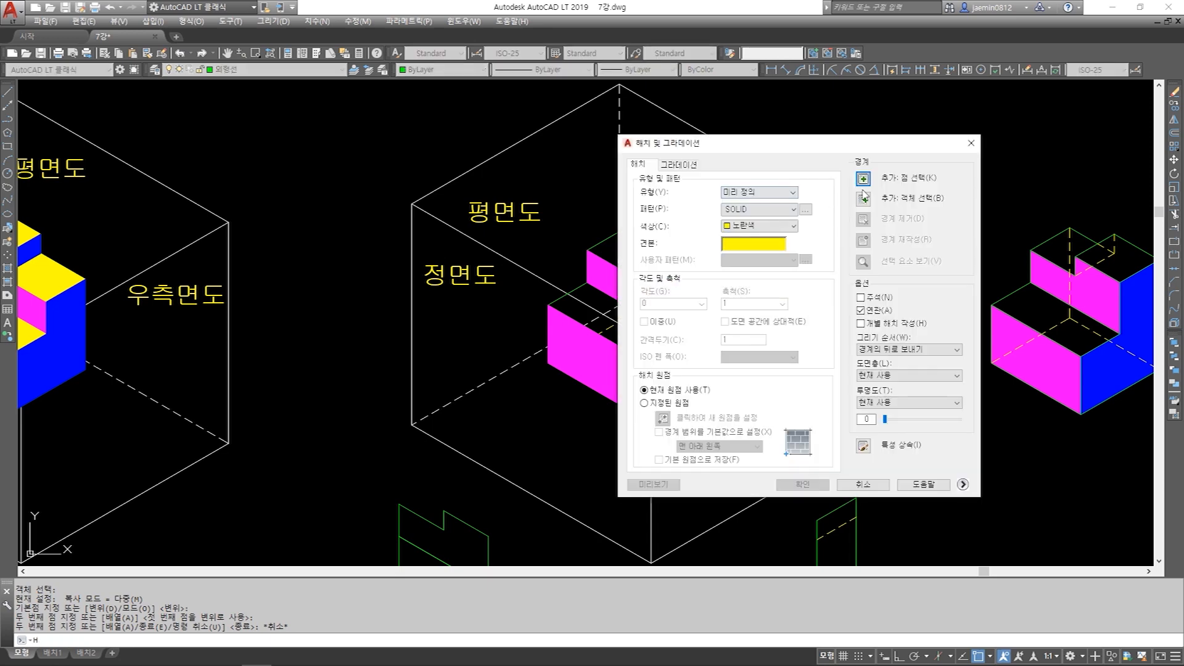
{"action": "left_click", "coordinate": [863, 179]}
{"action": "left_click", "coordinate": [683, 259]}
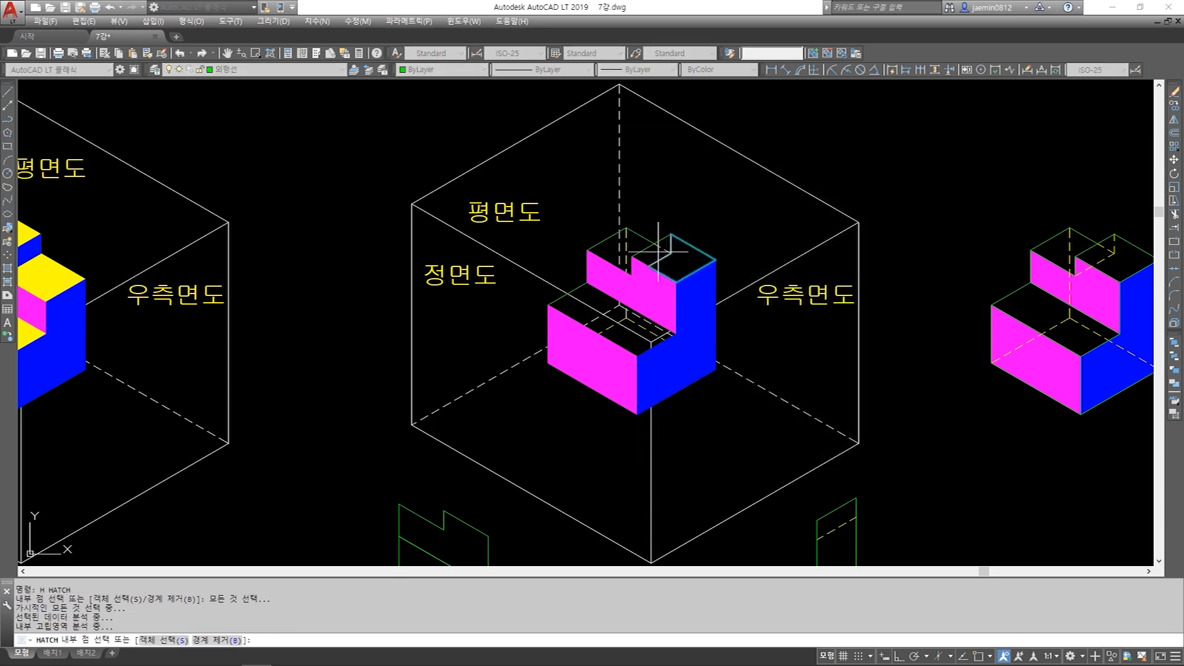
{"action": "left_click", "coordinate": [652, 251]}
{"action": "scroll", "coordinate": [663, 247], "scroll_direction": "up", "scroll_amount": 2}
{"action": "left_click", "coordinate": [667, 245]}
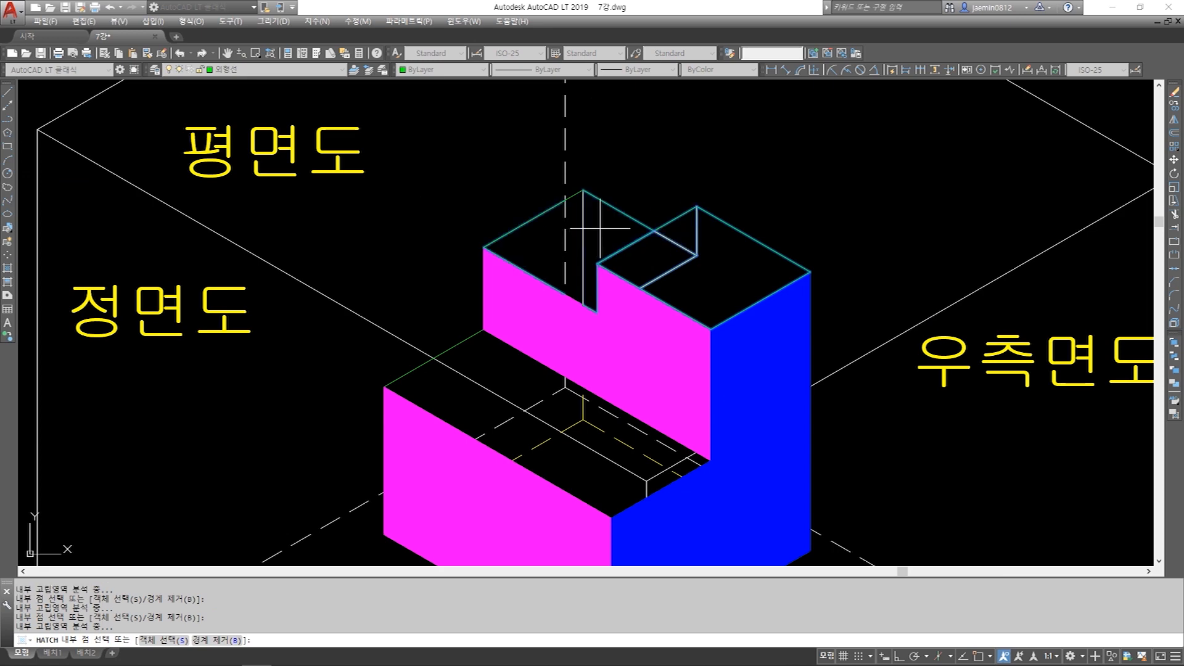
{"action": "scroll", "coordinate": [603, 253], "scroll_direction": "down", "scroll_amount": 3}
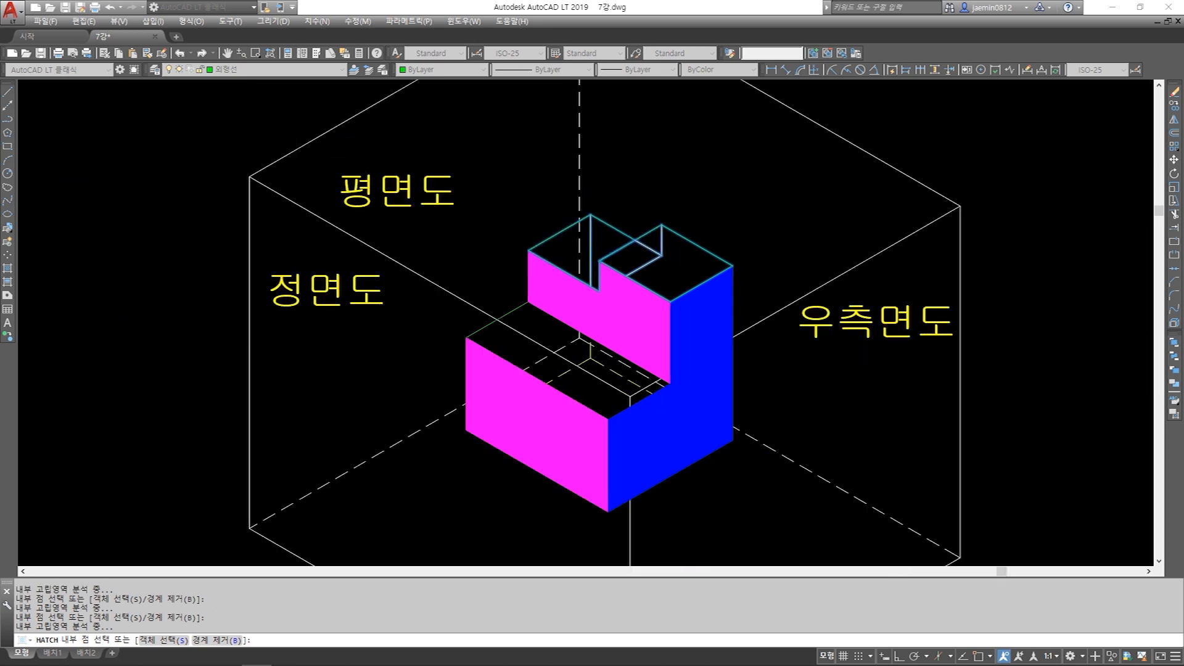
{"action": "key", "text": "Return"}
{"action": "left_click", "coordinate": [806, 485]}
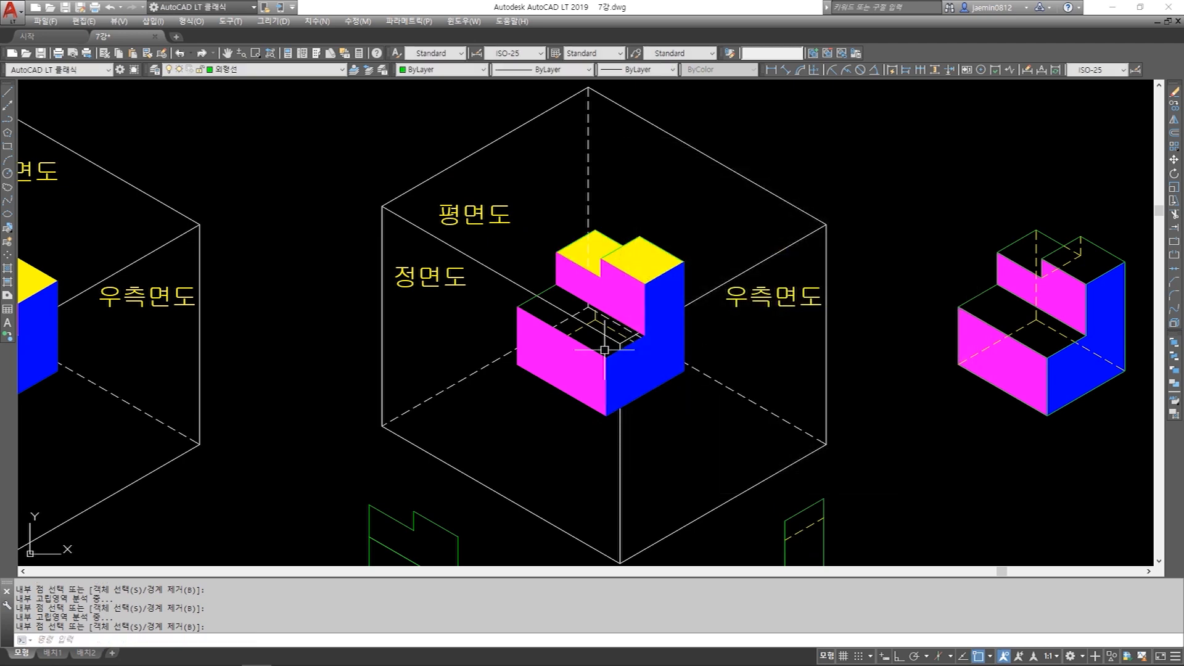
- Hatch the lower step's top face on the second box's figure with solid yellow
{"action": "key", "text": "Return"}
{"action": "left_click", "coordinate": [860, 178]}
{"action": "scroll", "coordinate": [605, 308], "scroll_direction": "up", "scroll_amount": 2}
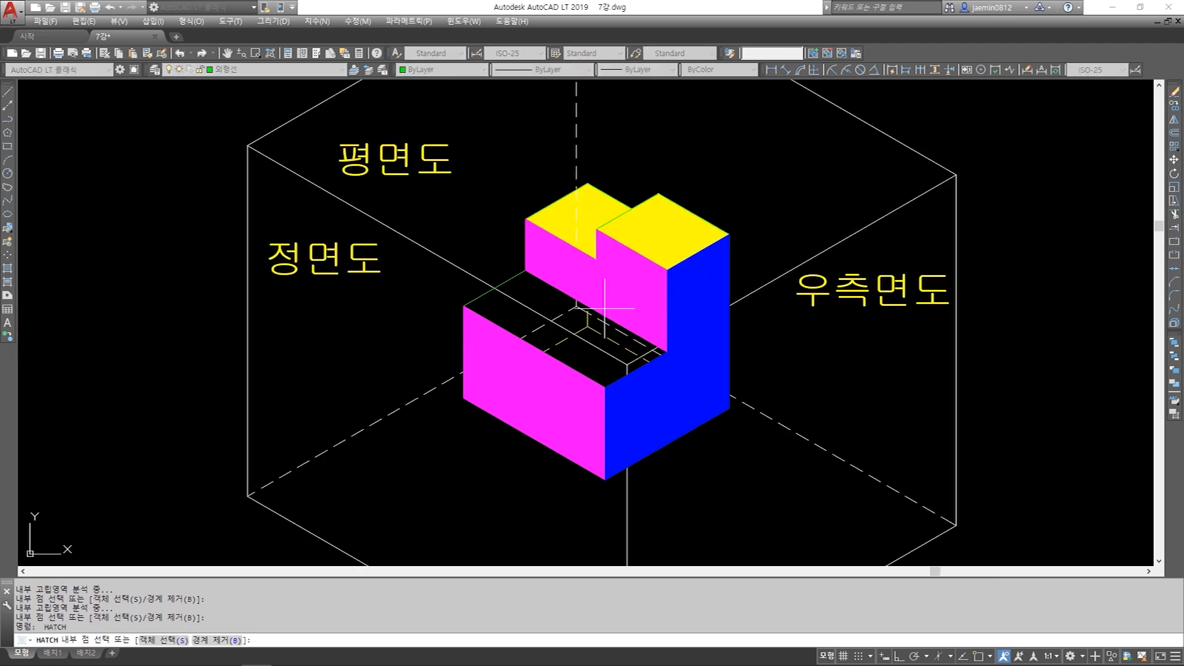
{"action": "left_click", "coordinate": [546, 299]}
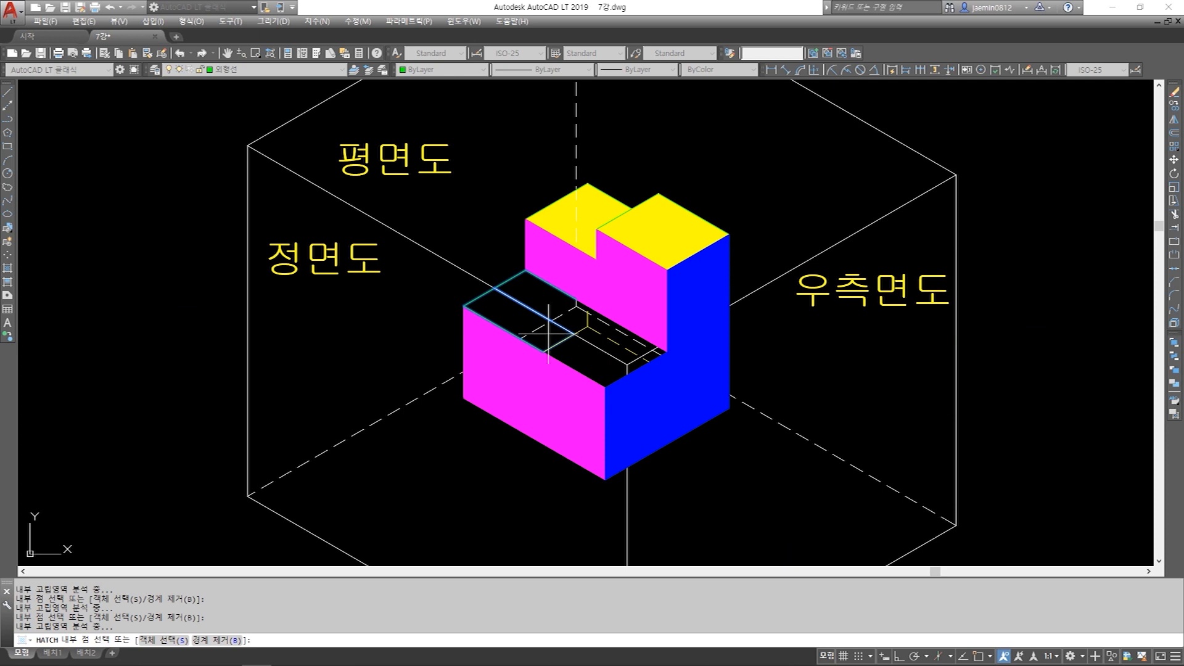
{"action": "scroll", "coordinate": [601, 353], "scroll_direction": "up", "scroll_amount": 2}
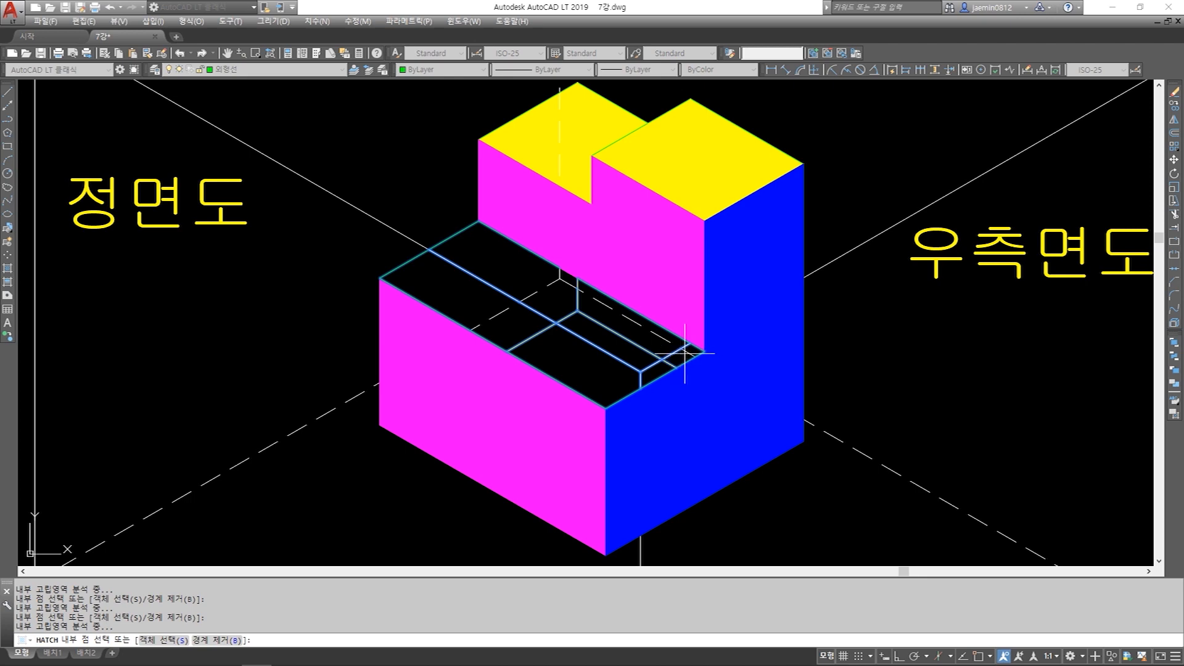
{"action": "scroll", "coordinate": [681, 358], "scroll_direction": "down", "scroll_amount": 4}
{"action": "key", "text": "Return"}
{"action": "left_click", "coordinate": [802, 485]}
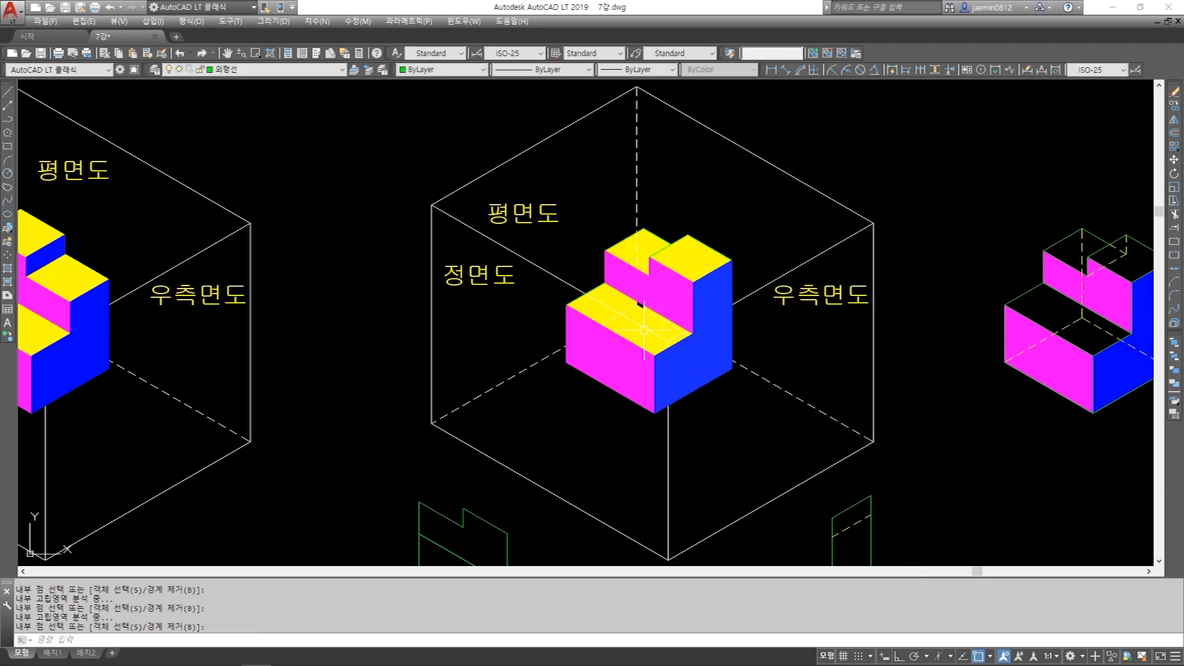
- Fill the small unhatched gap beside the riser on the lower step's top face with solid yellow
{"action": "scroll", "coordinate": [663, 346], "scroll_direction": "up", "scroll_amount": 4}
{"action": "key", "text": "Return"}
{"action": "left_click", "coordinate": [863, 180]}
{"action": "scroll", "coordinate": [594, 312], "scroll_direction": "up", "scroll_amount": 4}
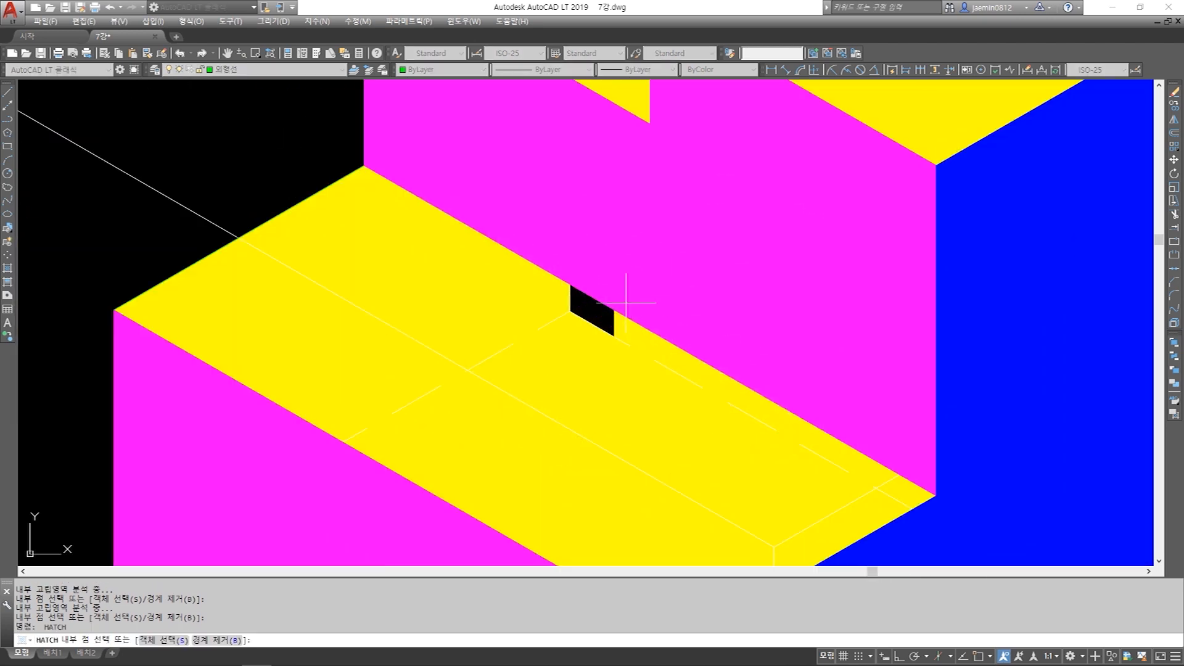
{"action": "left_click", "coordinate": [595, 311]}
{"action": "key", "text": "Return"}
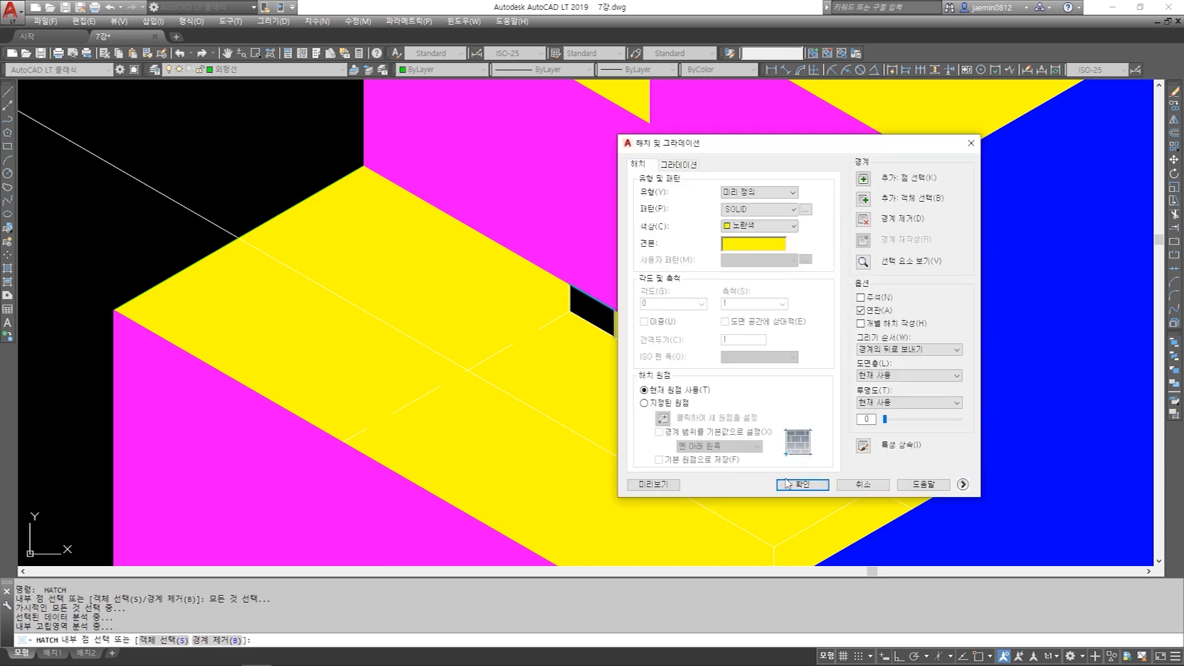
{"action": "left_click", "coordinate": [802, 484]}
- Copy the coloured figure from the second projection box to the empty area above and beside the box
{"action": "scroll", "coordinate": [753, 357], "scroll_direction": "down", "scroll_amount": 6}
{"action": "scroll", "coordinate": [753, 357], "scroll_direction": "up", "scroll_amount": 3}
{"action": "middle_click_drag", "start_coordinate": [670, 355], "coordinate": [690, 330]}
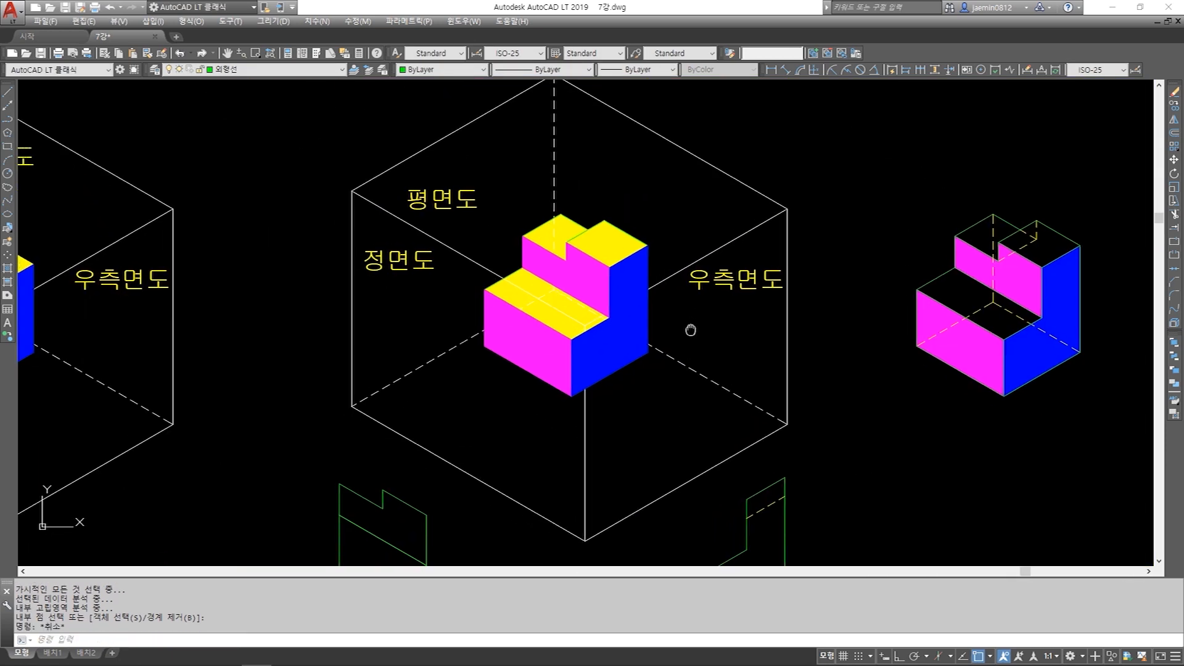
{"action": "type", "text": "cc"}
{"action": "key", "text": "Return"}
{"action": "left_click", "coordinate": [455, 159]}
{"action": "left_click", "coordinate": [682, 346]}
{"action": "key", "text": "Return"}
{"action": "left_click", "coordinate": [566, 293]}
{"action": "scroll", "coordinate": [518, 277], "scroll_direction": "down", "scroll_amount": 4}
{"action": "left_click", "coordinate": [664, 166]}
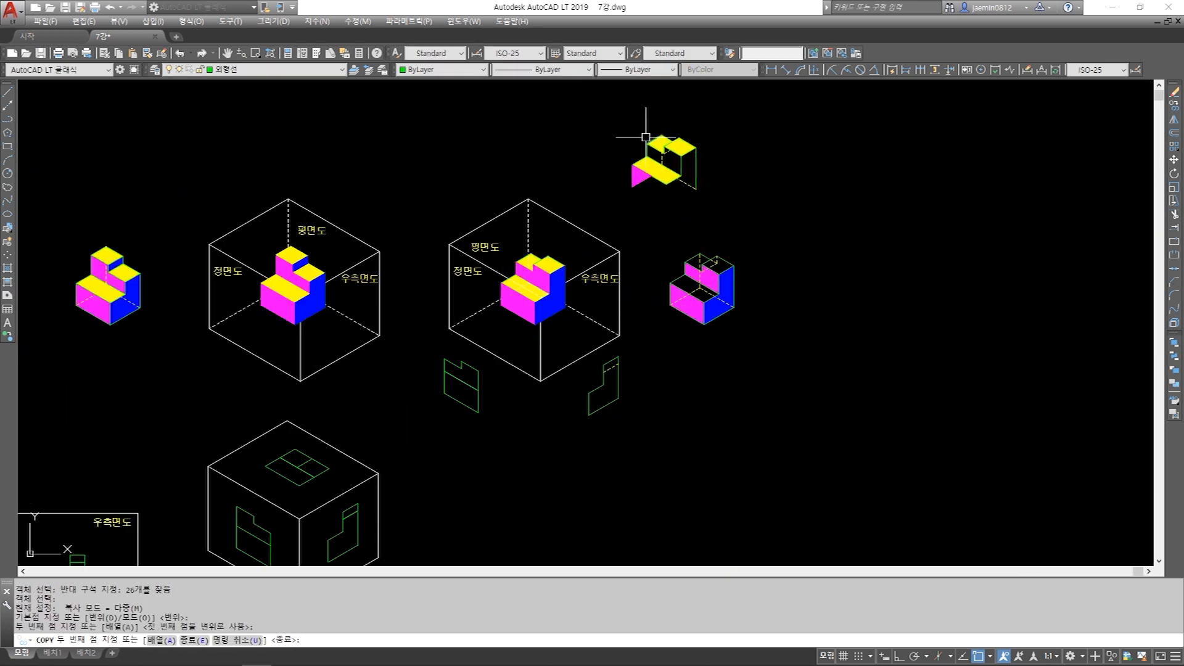
{"action": "key", "text": "Escape"}
{"action": "key", "text": "Escape"}
- Erase the coloured hatches from the copied figure above the second box
{"action": "scroll", "coordinate": [647, 125], "scroll_direction": "up", "scroll_amount": 6}
{"action": "type", "text": "e"}
{"action": "key", "text": "Return"}
{"action": "left_click", "coordinate": [643, 271]}
{"action": "key", "text": "space"}
{"action": "key", "text": "space"}
{"action": "left_click", "coordinate": [695, 180]}
{"action": "key", "text": "space"}
{"action": "key", "text": "space"}
{"action": "key", "text": "Escape"}
{"action": "type", "text": "e"}
{"action": "left_click", "coordinate": [688, 250]}
{"action": "left_click", "coordinate": [760, 324]}
{"action": "key", "text": "space"}
- Erase the copied figure's leftover lower front pieces, including the lower step's outer vertical edge
{"action": "type", "text": "e"}
{"action": "left_click", "coordinate": [646, 357]}
{"action": "left_click", "coordinate": [595, 317]}
{"action": "key", "text": "space"}
{"action": "left_click", "coordinate": [605, 357]}
{"action": "left_click", "coordinate": [566, 328]}
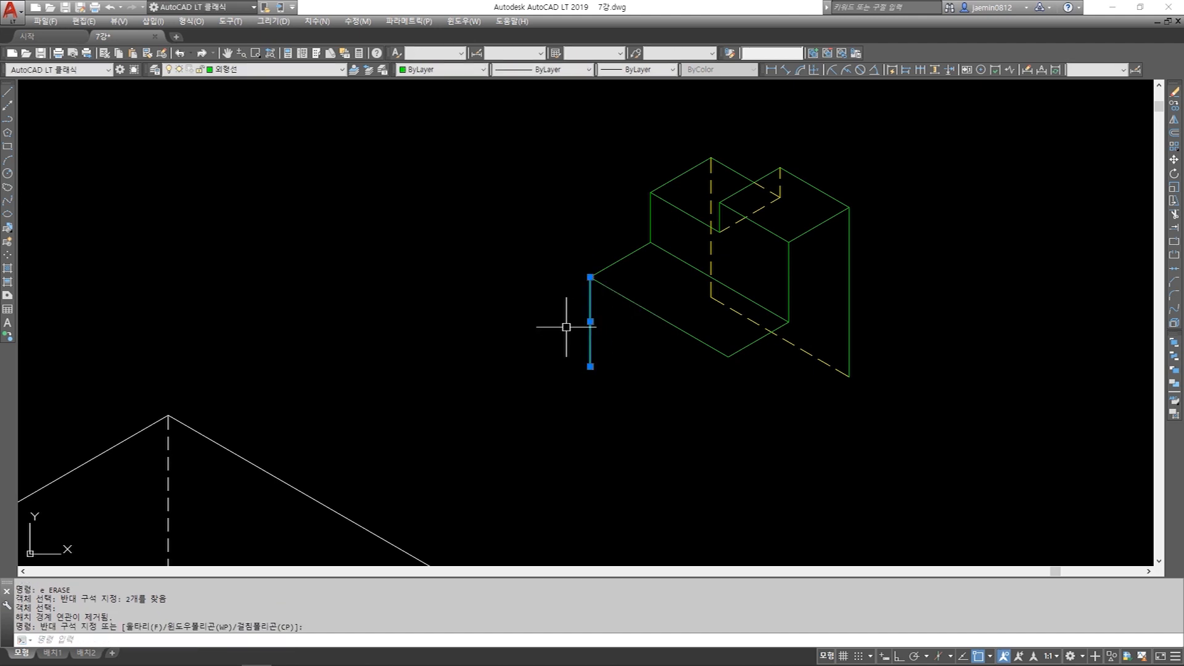
{"action": "key", "text": "Delete"}
{"action": "key", "text": "Escape"}
{"action": "key", "text": "Escape"}
- Erase the copied figure's interior vertical edges, the hidden base and rear lines, and the riser's bottom edge
{"action": "middle_click_drag", "start_coordinate": [678, 279], "coordinate": [669, 299]}
{"action": "key", "text": "Escape"}
{"action": "key", "text": "e"}
{"action": "key", "text": "space"}
{"action": "left_click", "coordinate": [666, 291]}
{"action": "key", "text": "space"}
{"action": "left_click", "coordinate": [658, 247]}
{"action": "left_click", "coordinate": [623, 241]}
{"action": "key", "text": "space"}
{"action": "key", "text": "space"}
{"action": "left_click", "coordinate": [789, 279]}
{"action": "left_click", "coordinate": [763, 289]}
{"action": "key", "text": "space"}
{"action": "key", "text": "Escape"}
{"action": "type", "text": "e"}
{"action": "left_click", "coordinate": [730, 343]}
{"action": "left_click", "coordinate": [666, 281]}
{"action": "key", "text": "space"}
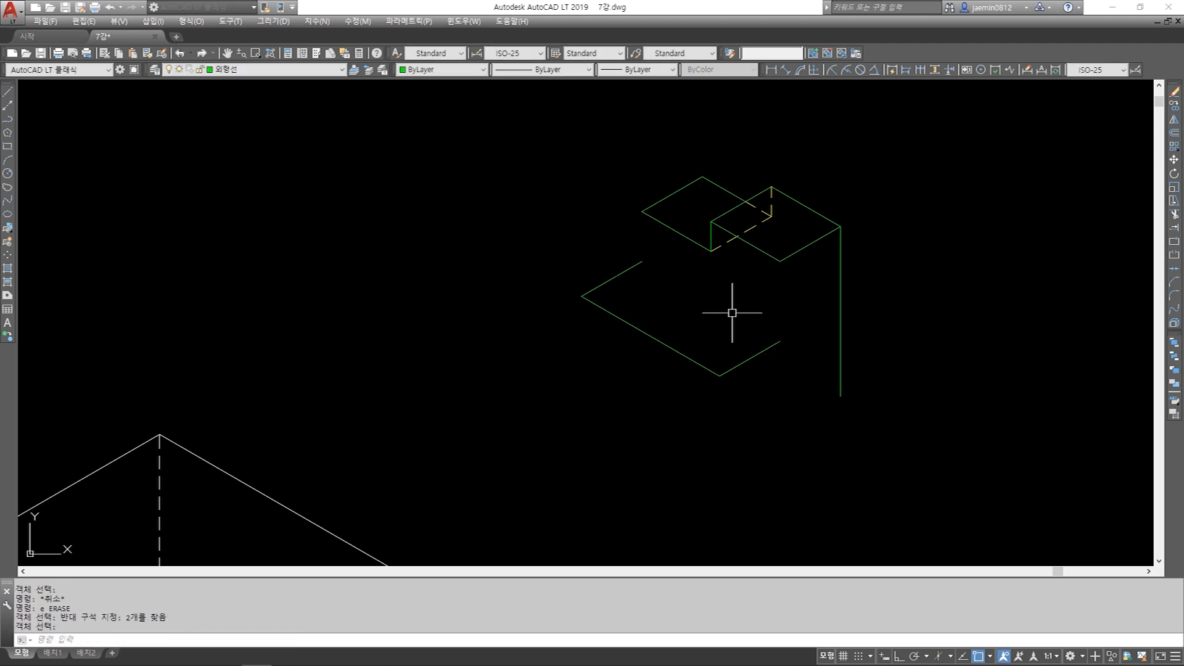
- Move the lowered notch face's outline up so its corner meets the higher top face's corner
{"action": "type", "text": "m"}
{"action": "left_click", "coordinate": [671, 240]}
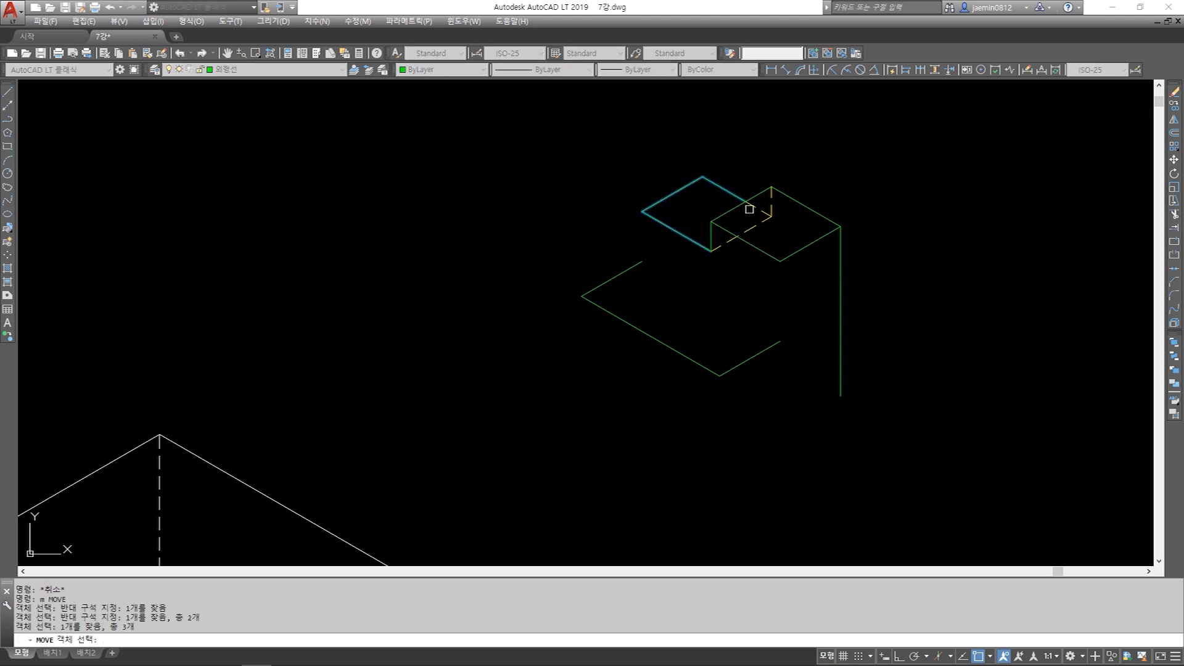
{"action": "left_click", "coordinate": [711, 251]}
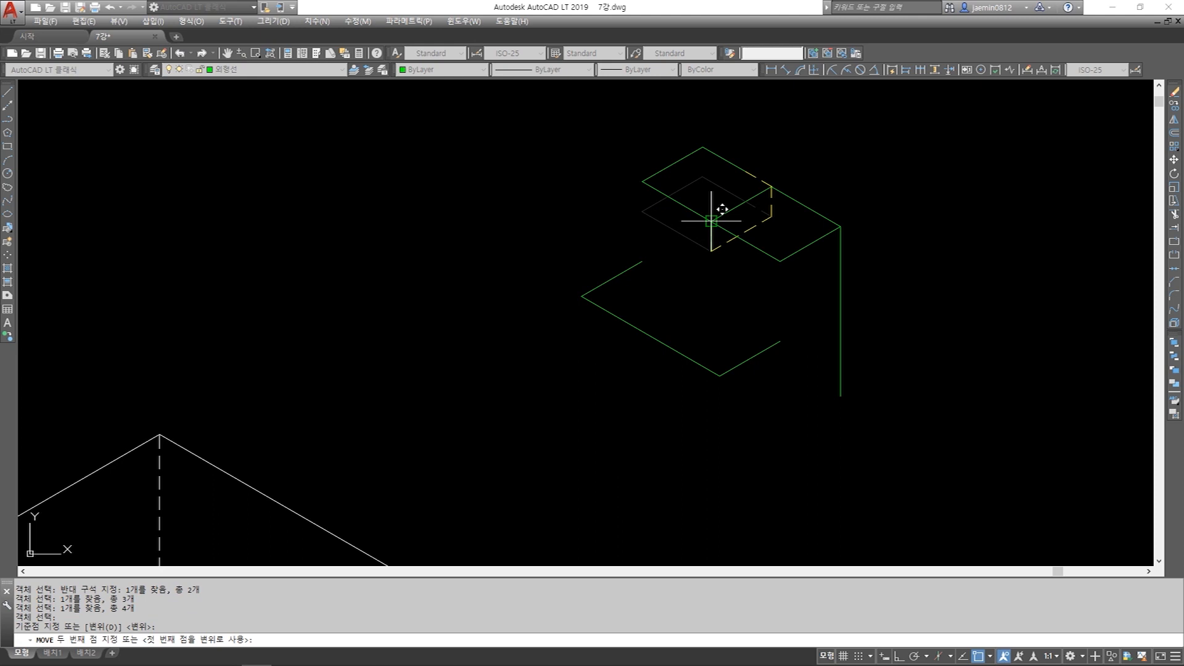
{"action": "left_click", "coordinate": [711, 221]}
{"action": "key", "text": "Escape"}
- Erase the notch's leftover vertical and dashed edges below the joined top faces
{"action": "type", "text": "e"}
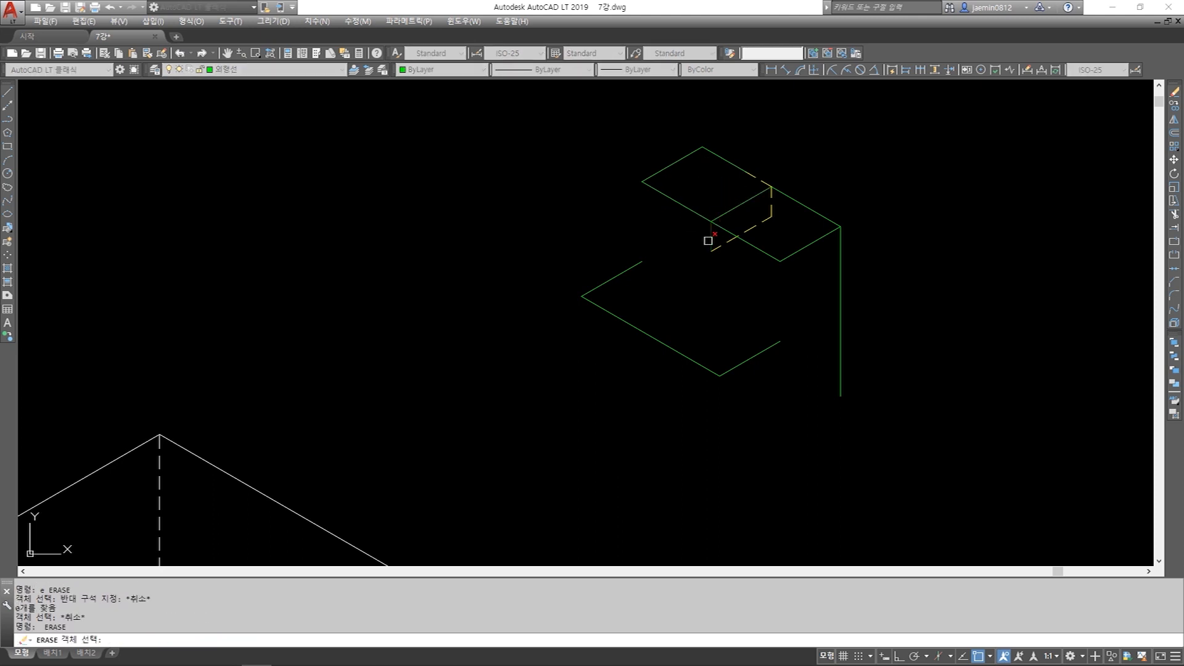
{"action": "left_click", "coordinate": [716, 248]}
{"action": "key", "text": "Return"}
- Try to erase the long vertical edge at the joined outline's outer corner, and undo that erase
{"action": "left_click", "coordinate": [860, 272]}
{"action": "left_click", "coordinate": [793, 237]}
{"action": "key", "text": "space"}
{"action": "key", "text": "Escape"}
{"action": "type", "text": "mm"}
{"action": "key", "text": "Escape"}
{"action": "key", "text": "Escape"}
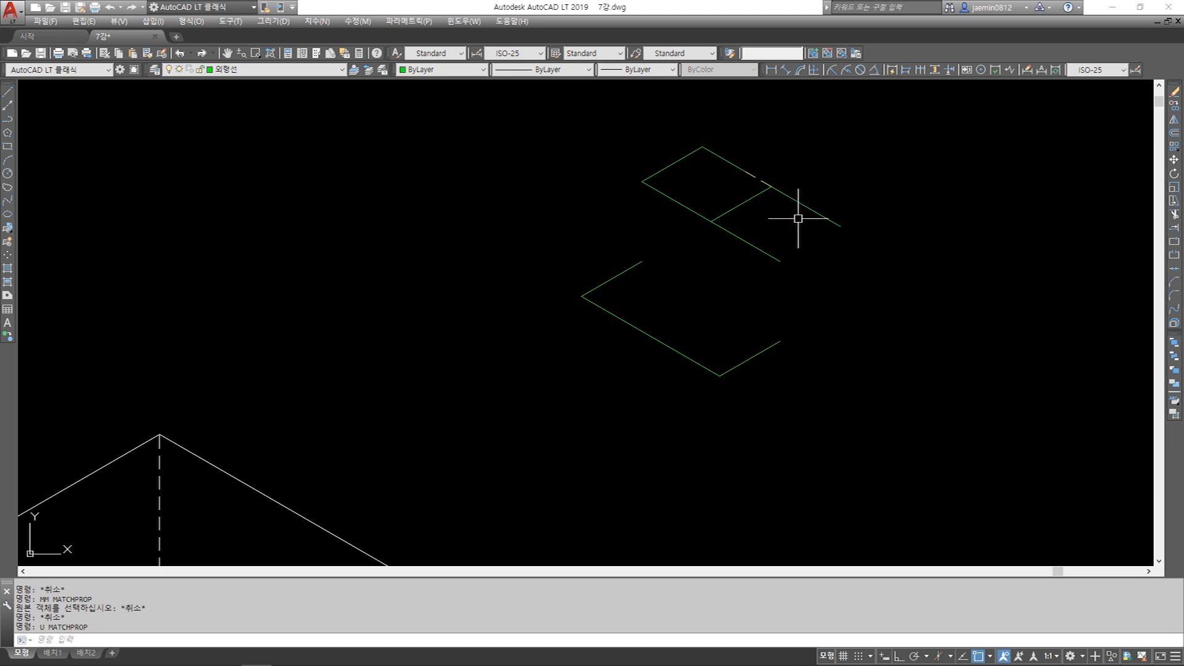
{"action": "type", "text": "u"}
{"action": "key", "text": "Escape"}
{"action": "key", "text": "Escape"}
- Erase the long vertical edge at the outer corner and match the dashed outline segment to the solid green edges
{"action": "key", "text": "space"}
{"action": "left_click", "coordinate": [855, 270]}
{"action": "left_click", "coordinate": [824, 250]}
{"action": "type", "text": "mm"}
{"action": "left_click", "coordinate": [806, 205]}
{"action": "key", "text": "Escape"}
- Move the joined upper face outlines down so their front corner meets the end of the lower step's outline
{"action": "type", "text": "m"}
{"action": "left_click", "coordinate": [631, 134]}
{"action": "left_click", "coordinate": [853, 272]}
{"action": "key", "text": "space"}
{"action": "left_click", "coordinate": [781, 262]}
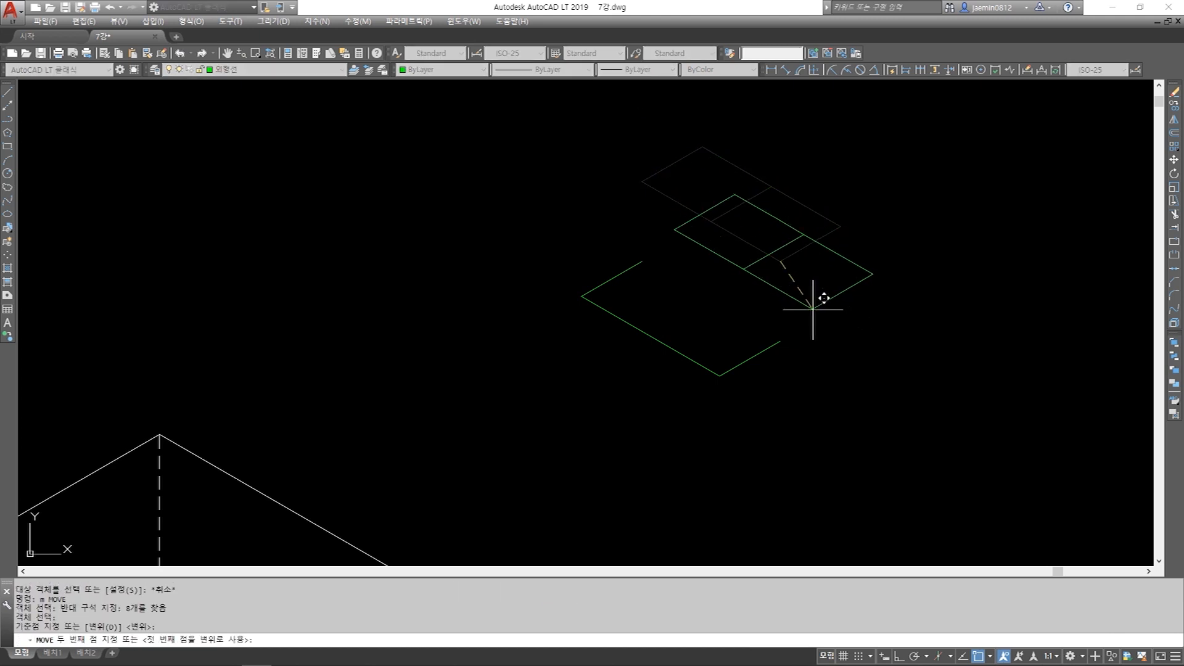
{"action": "left_click", "coordinate": [780, 341]}
{"action": "key", "text": "Escape"}
- Move the assembled top view outline to just above the second projection box
{"action": "type", "text": "m"}
{"action": "left_click", "coordinate": [857, 203]}
{"action": "left_click", "coordinate": [609, 376]}
{"action": "key", "text": "space"}
{"action": "left_click", "coordinate": [677, 327]}
{"action": "scroll", "coordinate": [728, 317], "scroll_direction": "down", "scroll_amount": 3}
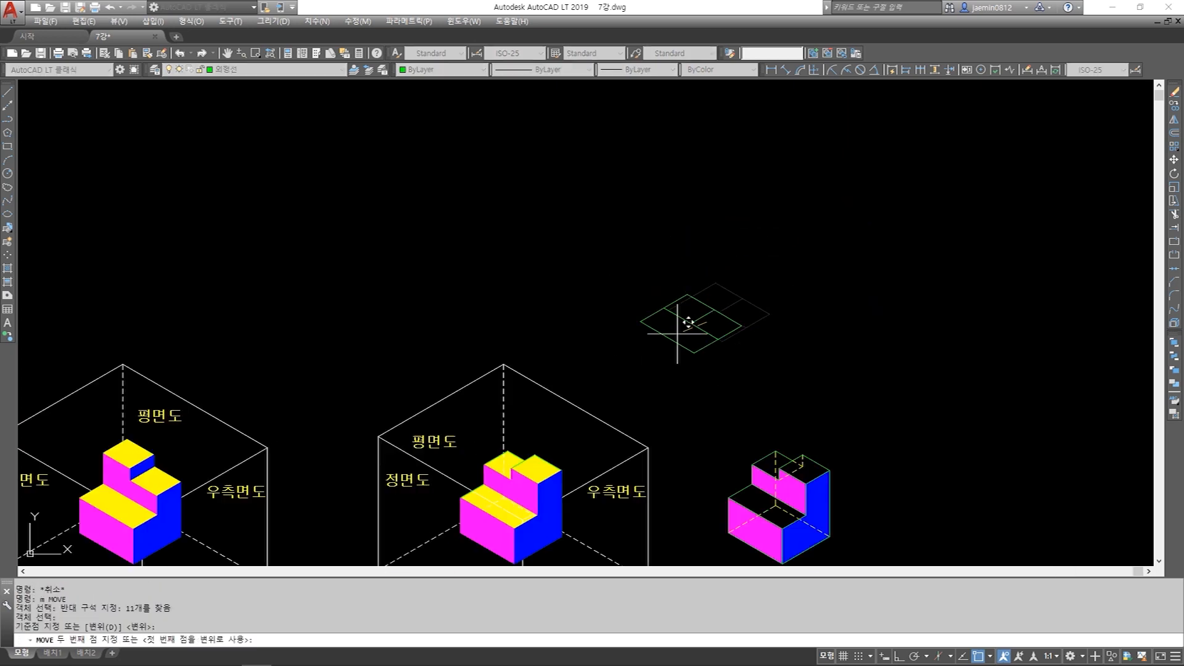
{"action": "middle_click_drag", "start_coordinate": [723, 322], "coordinate": [958, 186]}
{"action": "key", "text": "Escape"}
{"action": "middle_click_drag", "start_coordinate": [913, 264], "coordinate": [802, 248]}
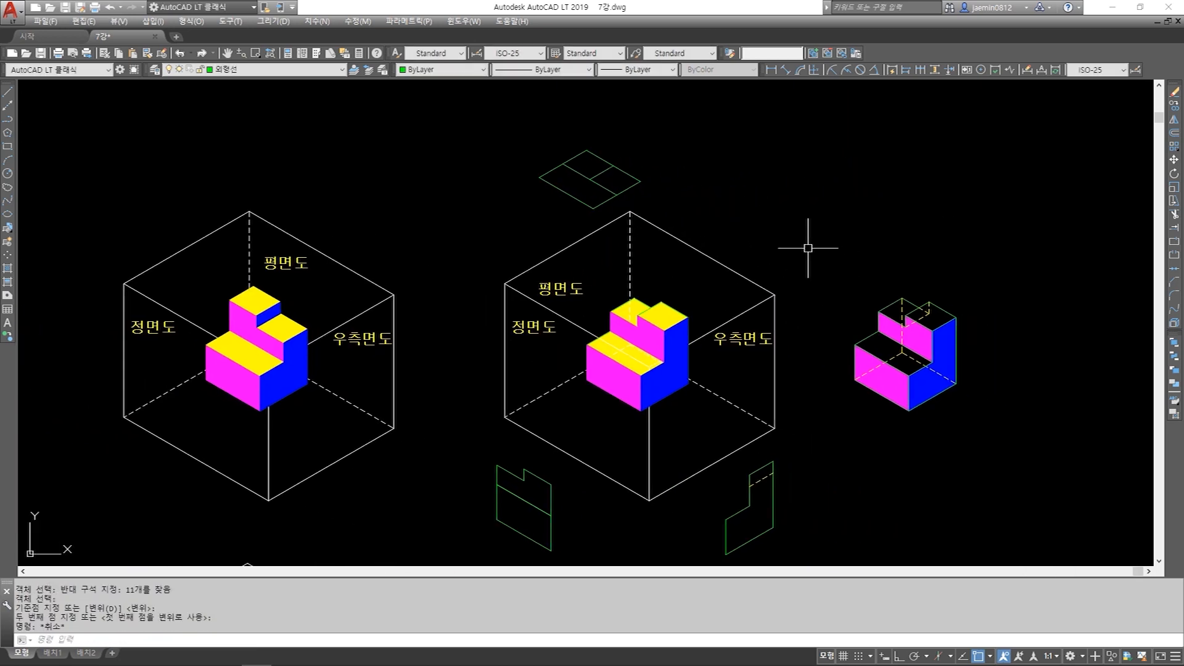
- Copy the closed cube with its three views to the space below the second projection box
{"action": "scroll", "coordinate": [808, 248], "scroll_direction": "down", "scroll_amount": 4}
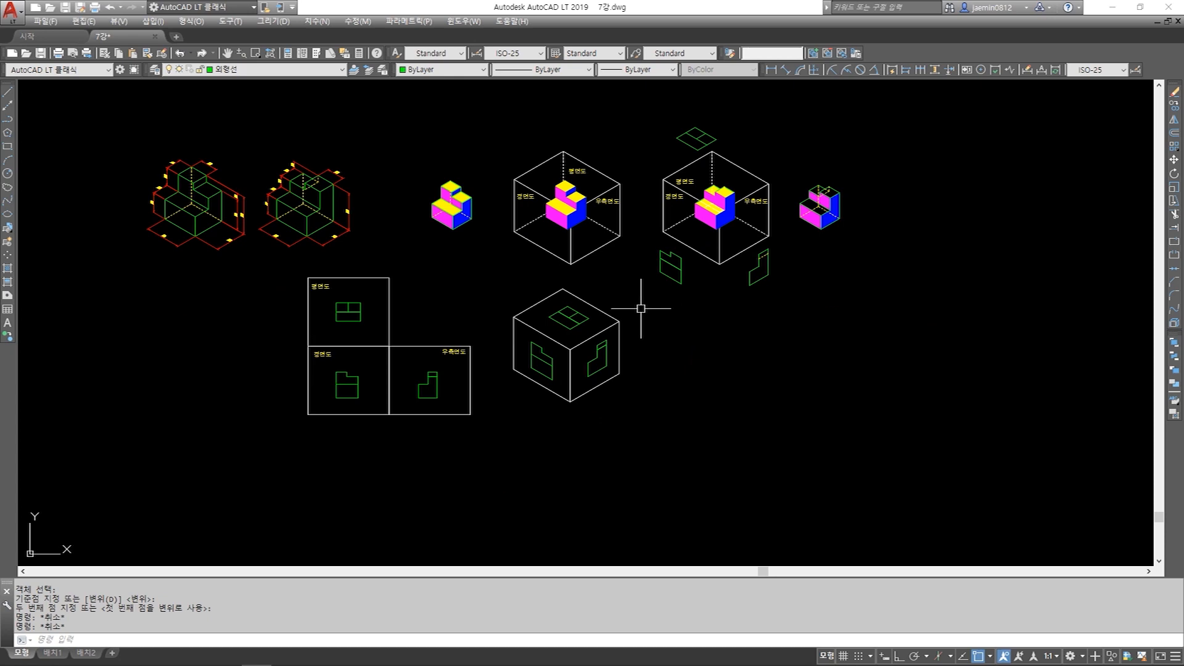
{"action": "key", "text": "Escape"}
{"action": "type", "text": "cc"}
{"action": "left_click", "coordinate": [650, 428]}
{"action": "key", "text": "space"}
{"action": "left_click", "coordinate": [595, 387]}
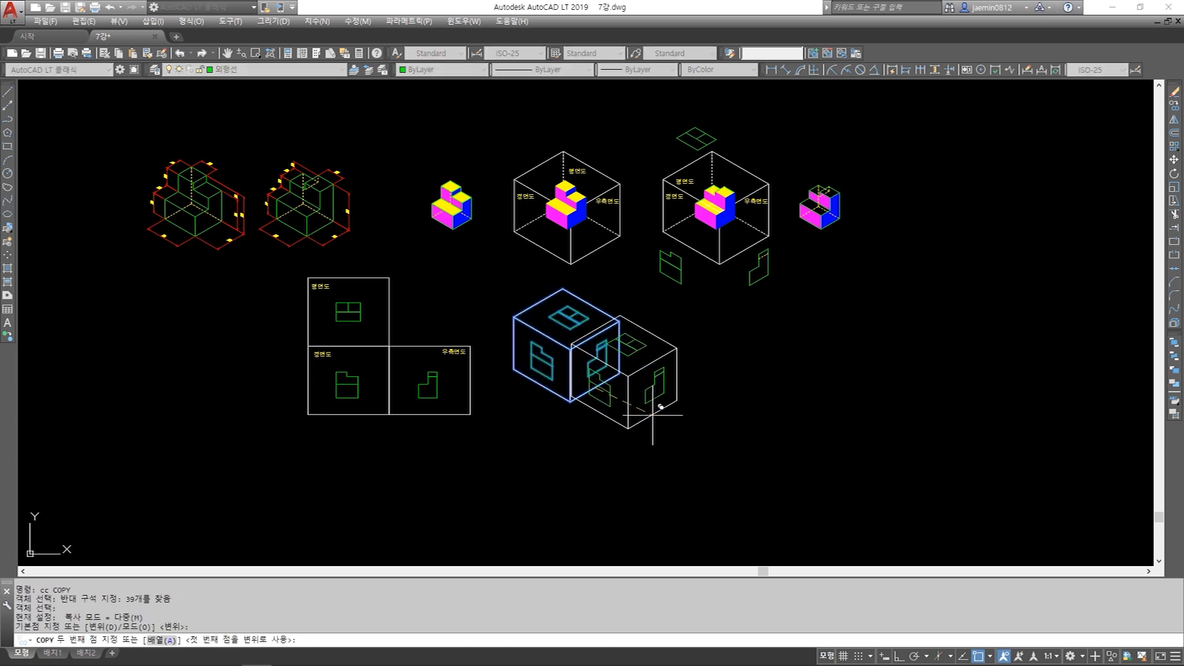
{"action": "key", "text": "Escape"}
- Move the second figure's extracted front view outline down beside the copied cube
{"action": "scroll", "coordinate": [675, 245], "scroll_direction": "up", "scroll_amount": 4}
{"action": "type", "text": "m"}
{"action": "left_click", "coordinate": [622, 238]}
{"action": "left_click", "coordinate": [722, 338]}
{"action": "key", "text": "space"}
{"action": "left_click", "coordinate": [681, 281]}
{"action": "key", "text": "F8"}
{"action": "middle_click_drag", "start_coordinate": [658, 463], "coordinate": [641, 360]}
{"action": "left_click", "coordinate": [608, 479]}
- Draw a guide line from the lower outer corner of the copied cube's front view, and erase that old view
{"action": "key", "text": "Escape"}
{"action": "type", "text": "l"}
{"action": "left_click", "coordinate": [703, 453]}
{"action": "left_click", "coordinate": [671, 518]}
{"action": "key", "text": "Escape"}
{"action": "left_click", "coordinate": [692, 399]}
{"action": "left_click", "coordinate": [745, 471]}
{"action": "key", "text": "Delete"}
{"action": "key", "text": "Escape"}
- Move the extracted front view onto the copied cube's front face, placing its lower corner at the guide line's end
{"action": "type", "text": "m"}
{"action": "left_click", "coordinate": [569, 404]}
{"action": "left_click", "coordinate": [647, 529]}
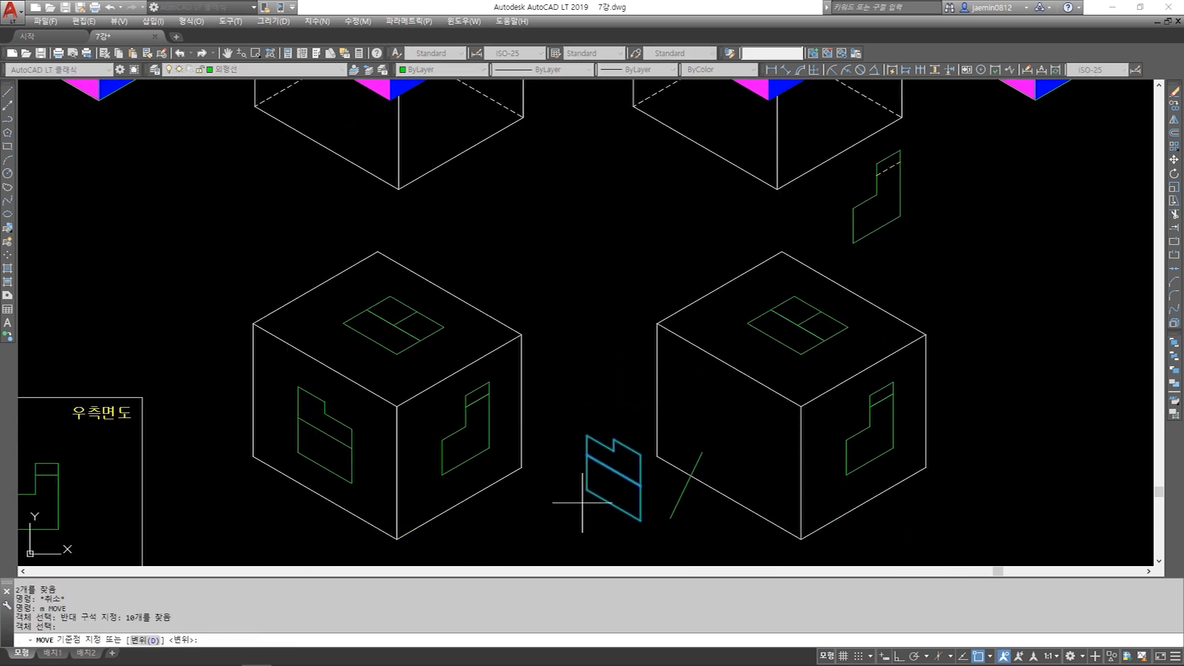
{"action": "key", "text": "space"}
{"action": "left_click", "coordinate": [586, 489]}
{"action": "left_click", "coordinate": [703, 450]}
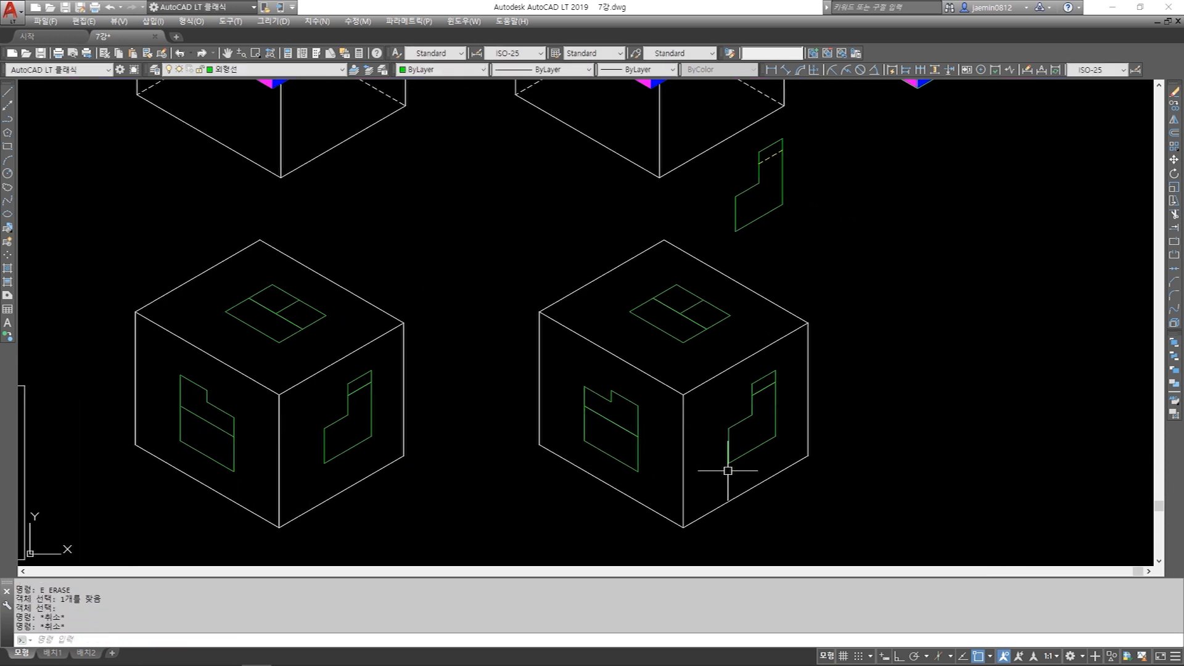
- Erase the old right side view from the copied cube's side face
{"action": "left_click", "coordinate": [714, 267]}
{"action": "left_click", "coordinate": [821, 364]}
{"action": "key", "text": "Delete"}
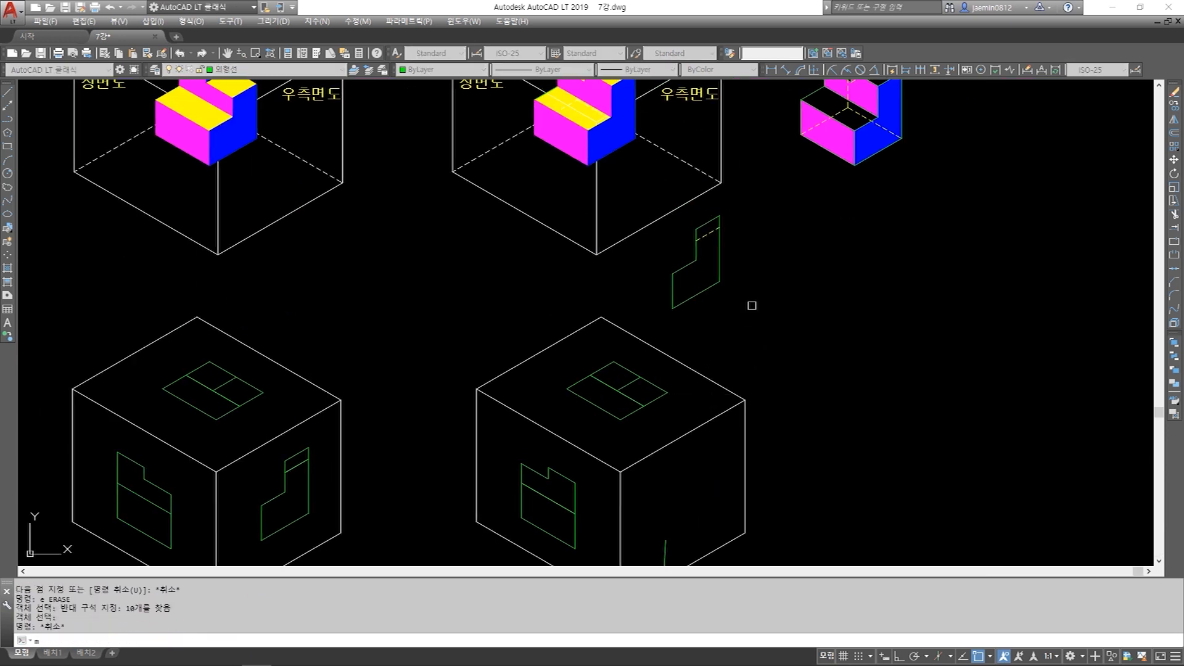
- Move the extracted right side view onto the copied cube's side face by its lower corner
{"action": "left_click", "coordinate": [750, 306]}
{"action": "left_click", "coordinate": [694, 222]}
{"action": "left_click", "coordinate": [769, 230]}
{"action": "left_click", "coordinate": [654, 302]}
{"action": "key", "text": "space"}
{"action": "left_click", "coordinate": [674, 309]}
{"action": "middle_click_drag", "start_coordinate": [696, 437], "coordinate": [690, 315]}
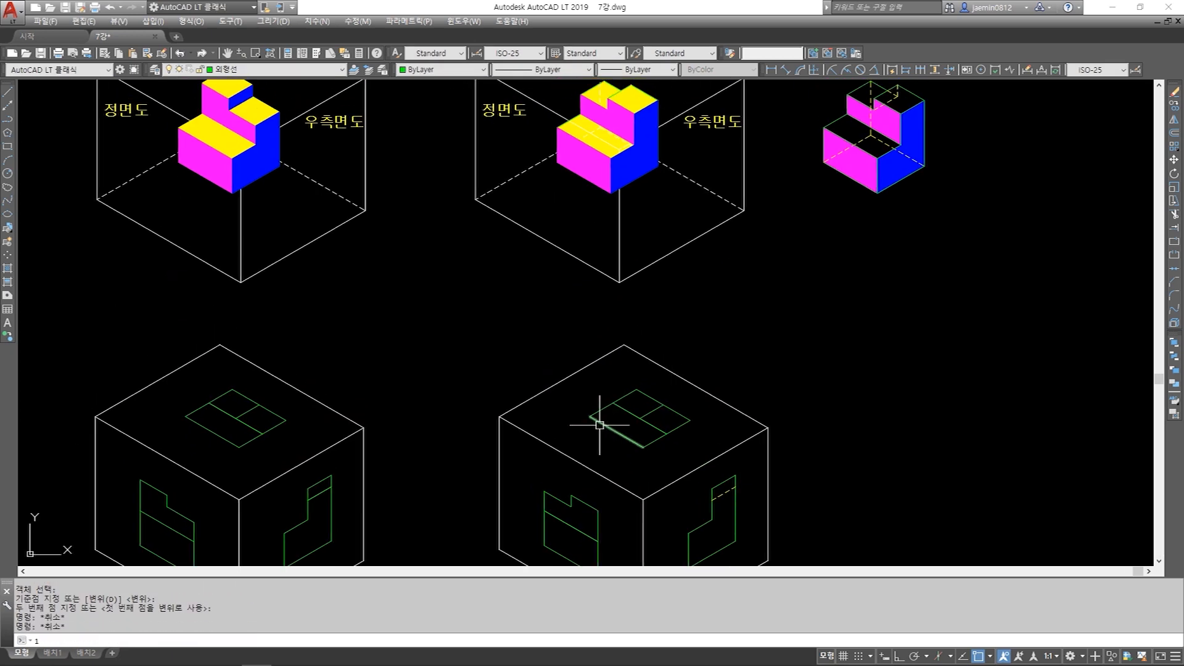
- Erase the old top view from the copied cube's top face, leaving the guide line at its outer corner
{"action": "left_click", "coordinate": [582, 383]}
{"action": "left_click", "coordinate": [683, 461]}
{"action": "key", "text": "space"}
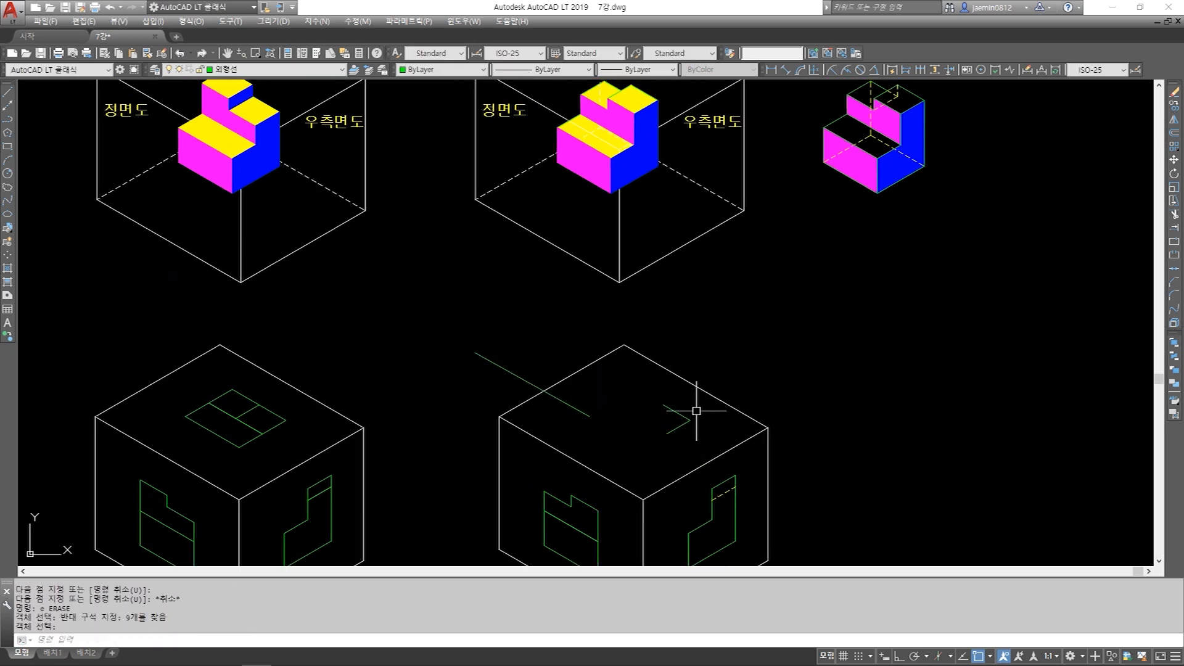
{"action": "left_click", "coordinate": [697, 411]}
{"action": "left_click", "coordinate": [673, 433]}
{"action": "key", "text": "Delete"}
{"action": "key", "text": "Escape"}
- Move the extracted top view onto the copied cube's top face, placing its outer corner at the guide line's end
{"action": "scroll", "coordinate": [653, 373], "scroll_direction": "down", "scroll_amount": 4}
{"action": "key", "text": "m"}
{"action": "key", "text": "space"}
{"action": "scroll", "coordinate": [617, 195], "scroll_direction": "up", "scroll_amount": 6}
{"action": "left_click", "coordinate": [531, 173]}
{"action": "left_click", "coordinate": [714, 350]}
{"action": "key", "text": "space"}
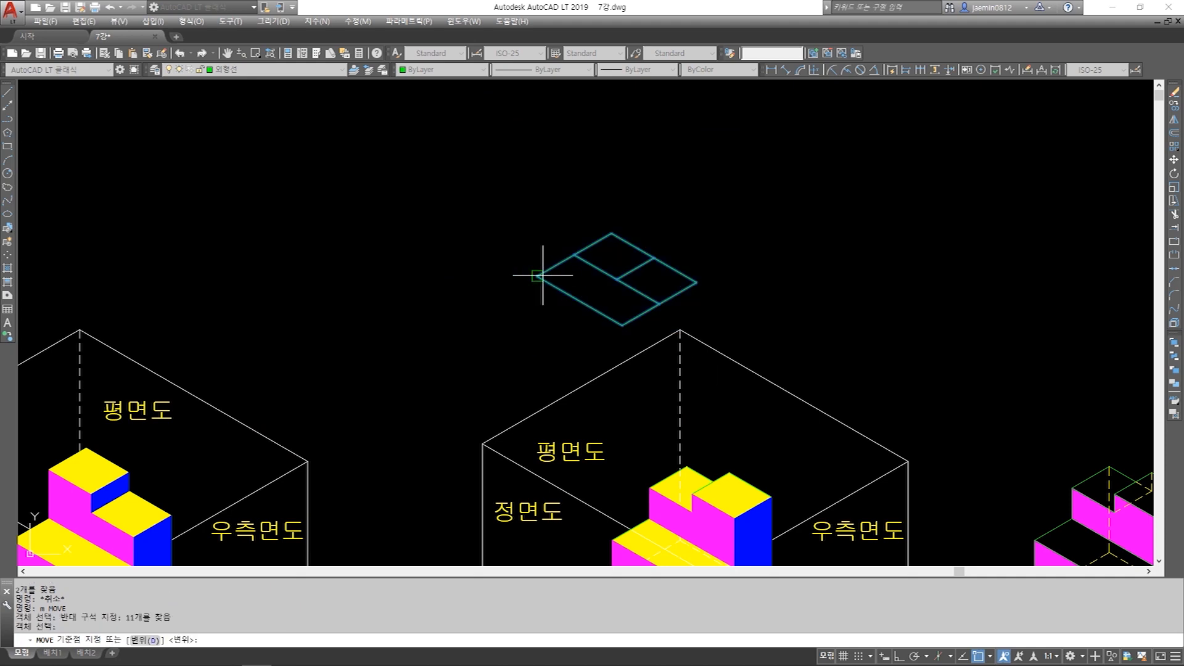
{"action": "left_click", "coordinate": [538, 276]}
{"action": "scroll", "coordinate": [538, 276], "scroll_direction": "down", "scroll_amount": 5}
{"action": "scroll", "coordinate": [634, 352], "scroll_direction": "up", "scroll_amount": 5}
{"action": "left_click", "coordinate": [648, 422]}
{"action": "key", "text": "Escape"}
- Erase the leftover guide lines around the copied cube
{"action": "key", "text": "e"}
{"action": "key", "text": "space"}
{"action": "left_click", "coordinate": [597, 394]}
{"action": "key", "text": "space"}
{"action": "middle_click_drag", "start_coordinate": [598, 428], "coordinate": [600, 249]}
{"action": "key", "text": "Escape"}
{"action": "key", "text": "e"}
{"action": "key", "text": "space"}
{"action": "left_click", "coordinate": [765, 460]}
{"action": "left_click", "coordinate": [727, 485]}
{"action": "key", "text": "space"}
{"action": "key", "text": "Escape"}
{"action": "mouse_move", "coordinate": [764, 438]}
{"action": "middle_mouse_down"}
{"action": "mouse_move", "coordinate": [772, 426]}
{"action": "mouse_move", "coordinate": [730, 423]}
{"action": "middle_mouse_up"}
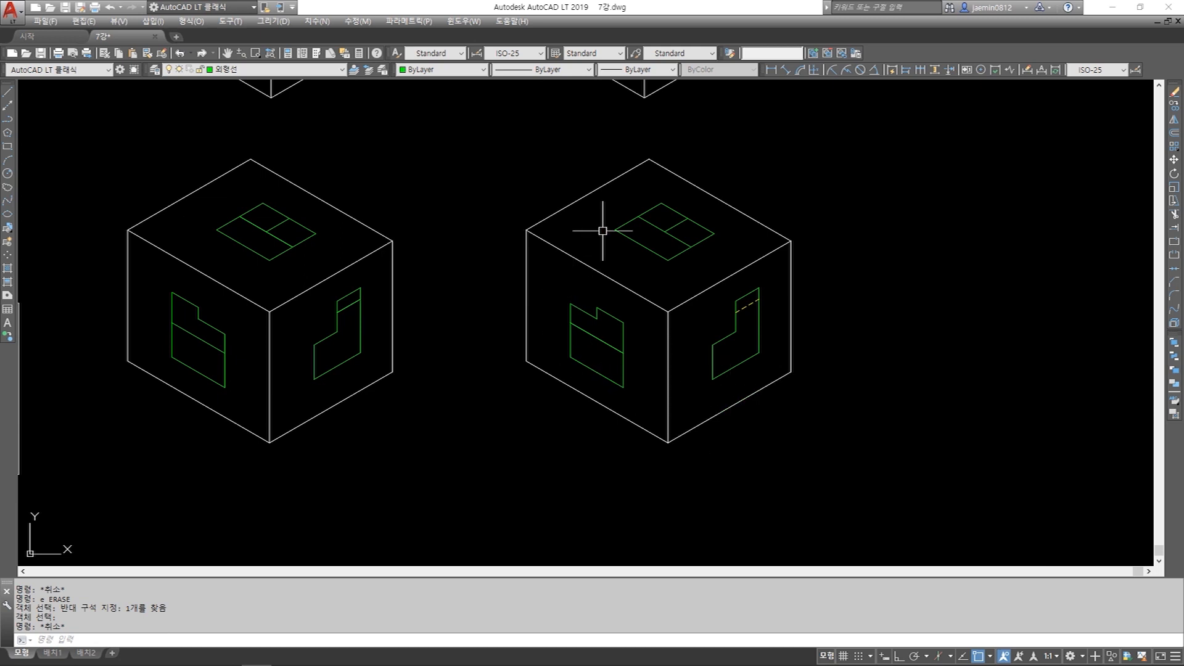
- Copy the flat three-view layout with its labels horizontally to the far side of the copied cube, with ortho on
{"action": "scroll", "coordinate": [826, 271], "scroll_direction": "down", "scroll_amount": 2}
{"action": "middle_click_drag", "start_coordinate": [826, 272], "coordinate": [907, 263]}
{"action": "scroll", "coordinate": [175, 300], "scroll_direction": "up", "scroll_amount": 2}
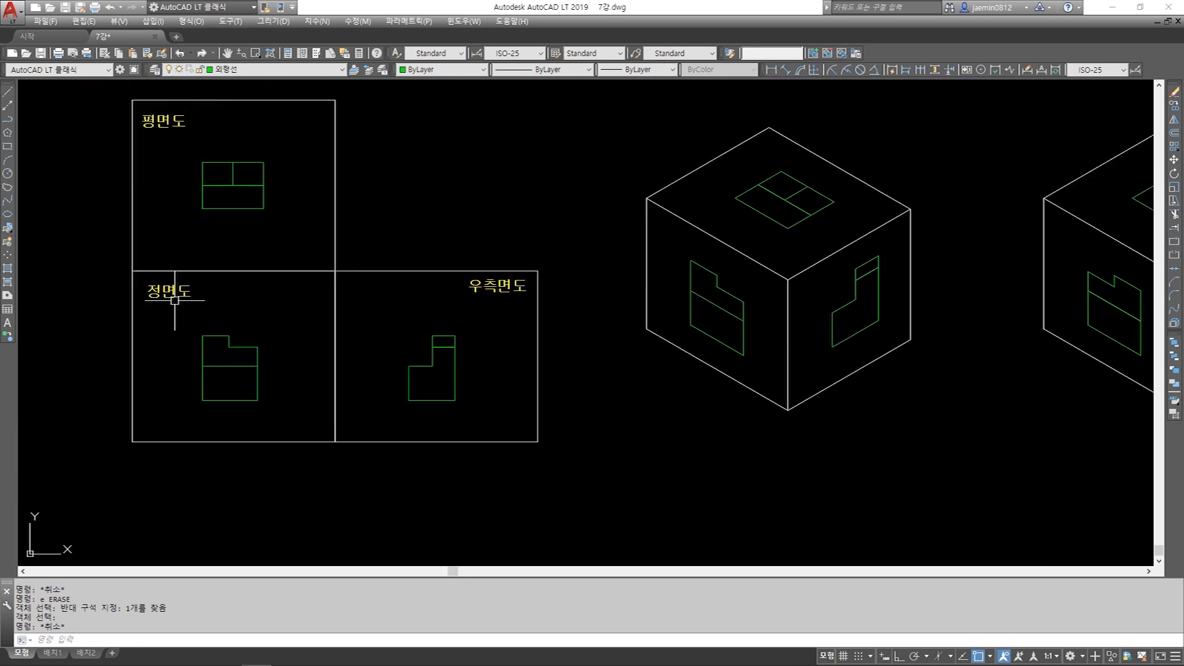
{"action": "scroll", "coordinate": [264, 365], "scroll_direction": "down", "scroll_amount": 2}
{"action": "left_click", "coordinate": [754, 274]}
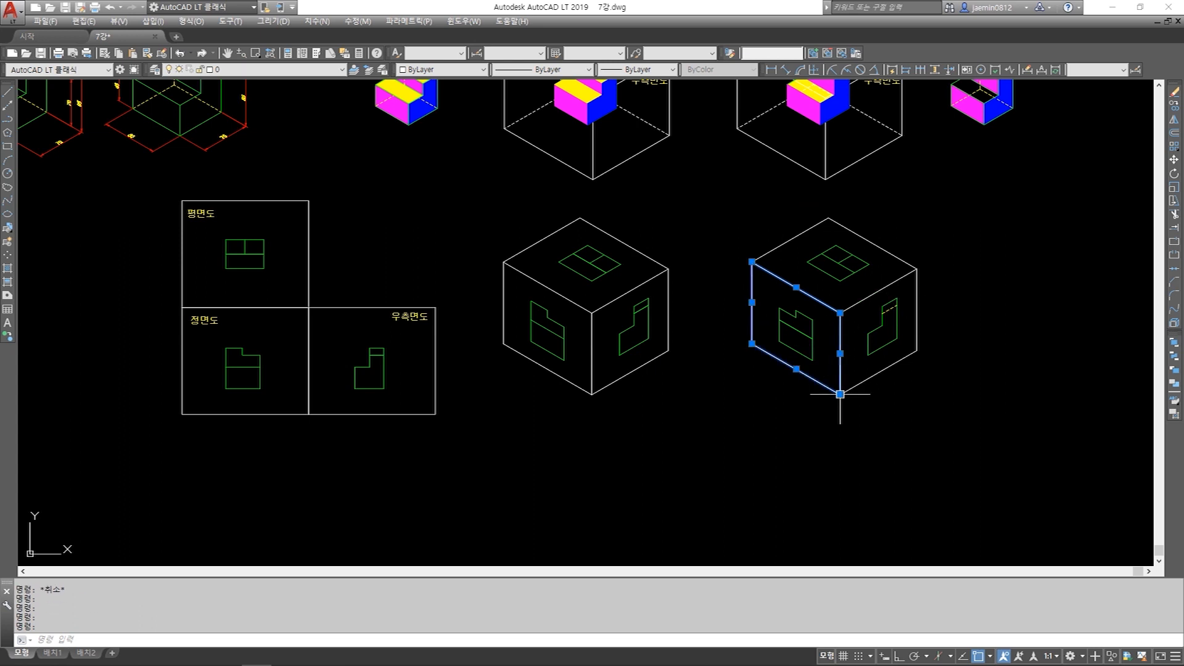
{"action": "key", "text": "Escape"}
{"action": "type", "text": "cc"}
{"action": "left_click", "coordinate": [151, 186]}
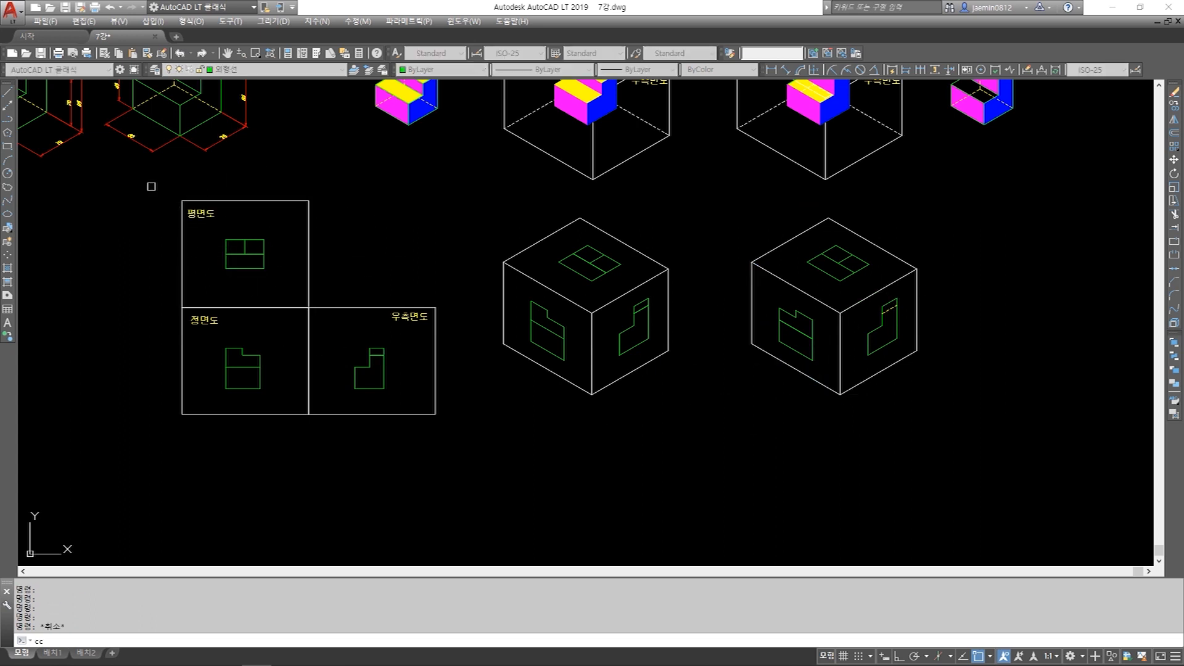
{"action": "left_click", "coordinate": [465, 474]}
{"action": "key", "text": "space"}
{"action": "left_click", "coordinate": [309, 308]}
{"action": "middle_click_drag", "start_coordinate": [753, 413], "coordinate": [406, 407]}
{"action": "key", "text": "F8"}
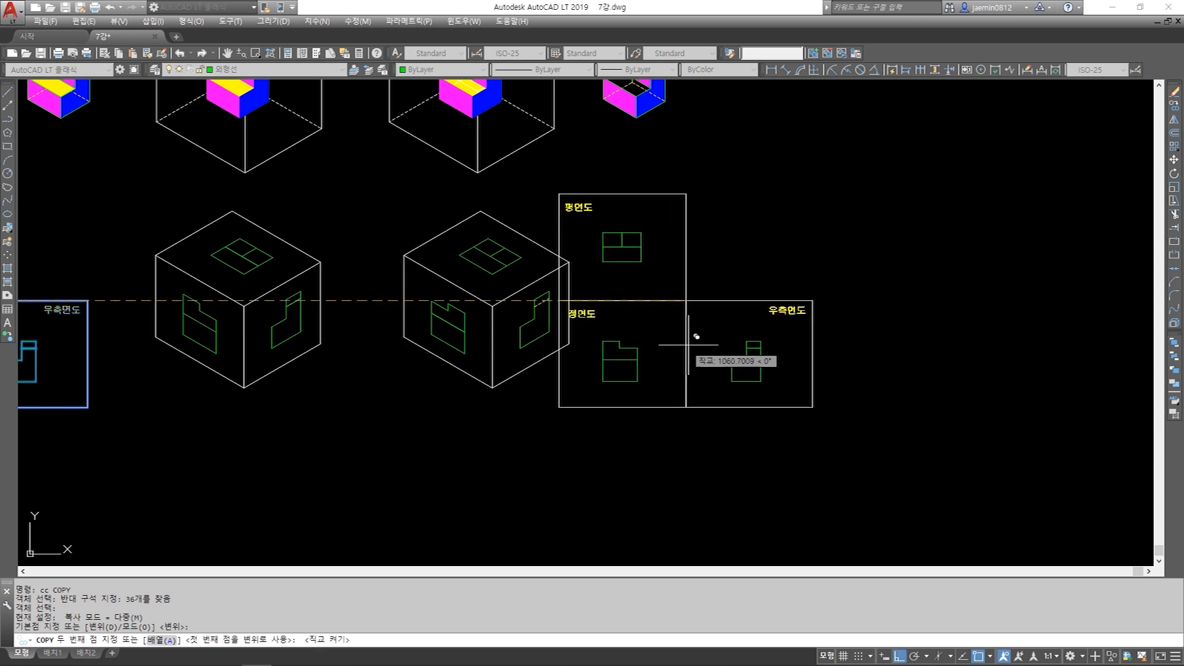
{"action": "left_click", "coordinate": [750, 336]}
{"action": "key", "text": "Escape"}
{"action": "scroll", "coordinate": [710, 348], "scroll_direction": "up", "scroll_amount": 2}
{"action": "middle_click_drag", "start_coordinate": [702, 355], "coordinate": [731, 372]}
{"action": "key", "text": "Escape"}
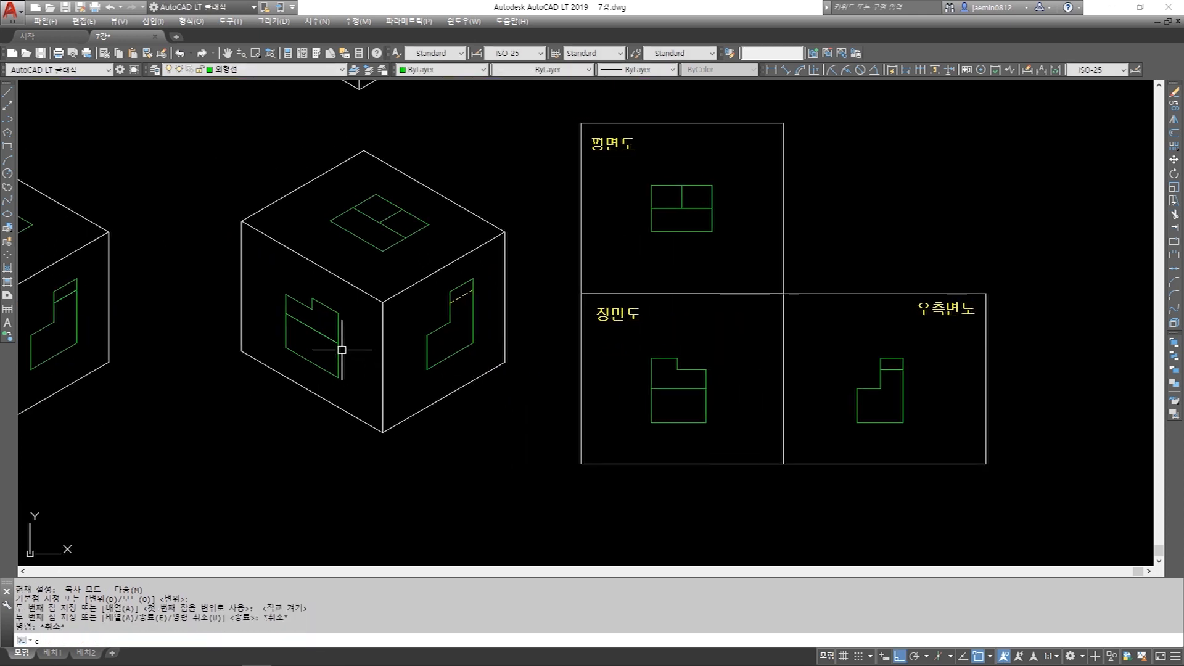
- Copy the front view outline from the copied cube to just below the front view box of the new layout
{"action": "type", "text": "cc"}
{"action": "left_click", "coordinate": [267, 275]}
{"action": "left_click", "coordinate": [357, 395]}
{"action": "key", "text": "space"}
{"action": "left_click", "coordinate": [286, 313]}
{"action": "middle_click_drag", "start_coordinate": [356, 363], "coordinate": [316, 291]}
{"action": "key", "text": "F8"}
{"action": "left_click", "coordinate": [611, 439]}
{"action": "key", "text": "Escape"}
- Mirror the new layout's front view about its vertical midline, deleting the source objects
{"action": "type", "text": "3"}
{"action": "left_click", "coordinate": [604, 263]}
{"action": "left_click", "coordinate": [701, 354]}
{"action": "key", "text": "space"}
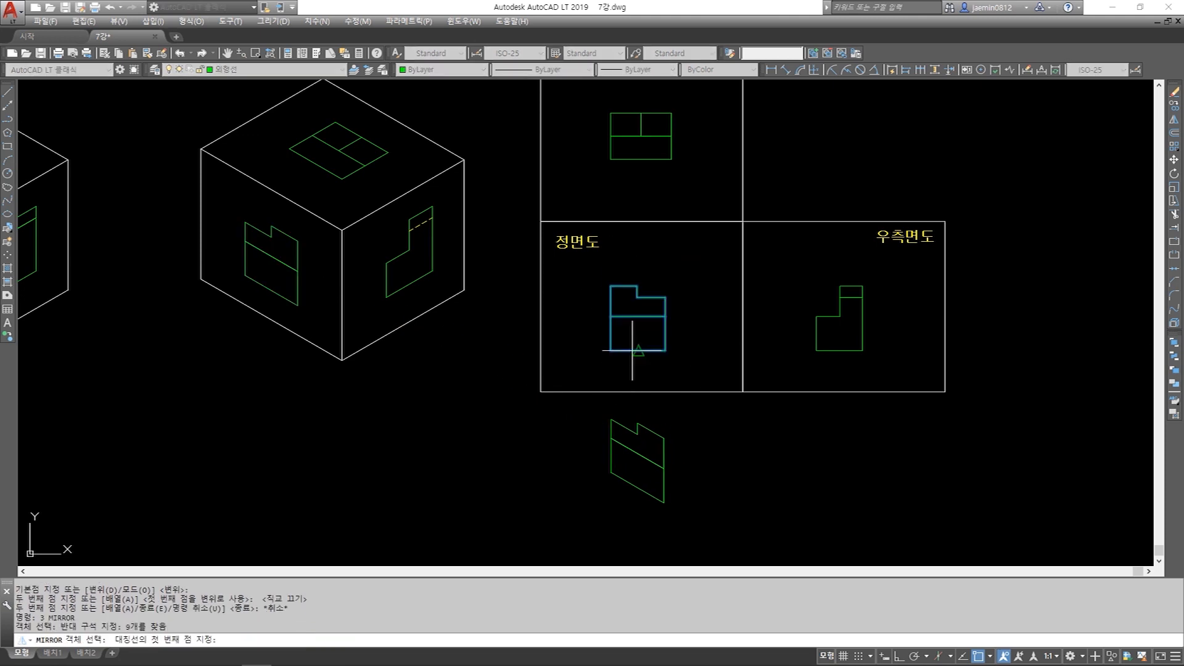
{"action": "left_click", "coordinate": [638, 351]}
{"action": "left_click", "coordinate": [638, 493]}
{"action": "type", "text": "y"}
{"action": "key", "text": "Return"}
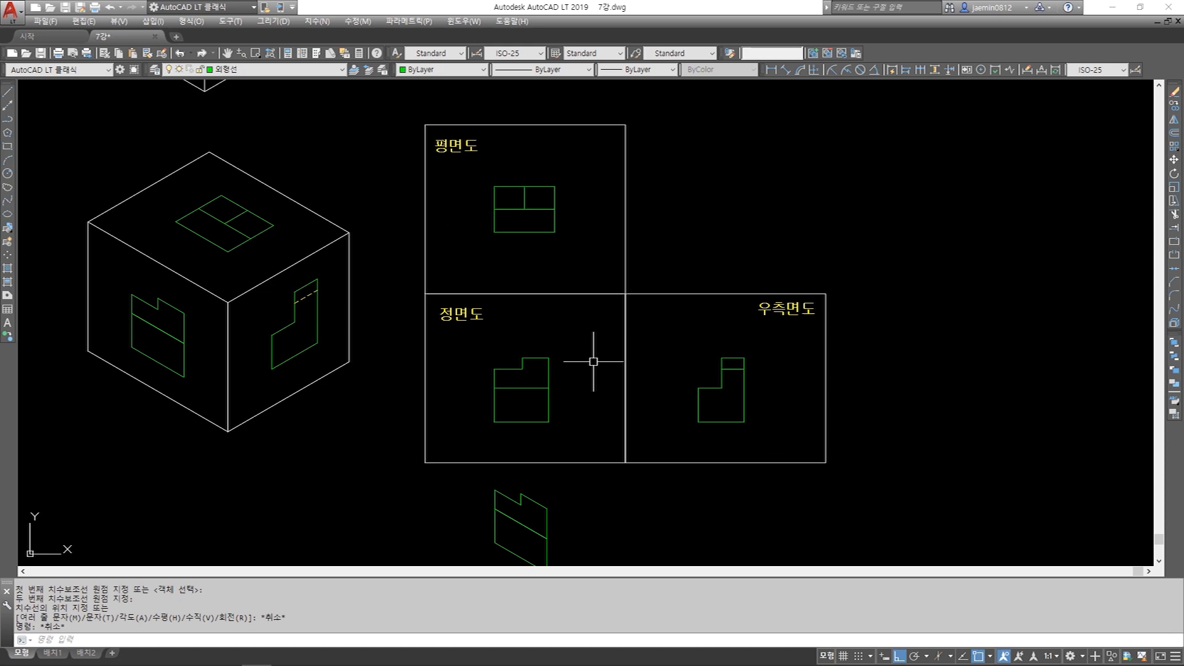
- Compare the second figure and the views on its cube with the top and front views in the new layout
{"action": "middle_click_drag", "start_coordinate": [593, 362], "coordinate": [606, 362]}
{"action": "scroll", "coordinate": [602, 312], "scroll_direction": "down", "scroll_amount": 2}
{"action": "middle_click_drag", "start_coordinate": [602, 312], "coordinate": [683, 445]}
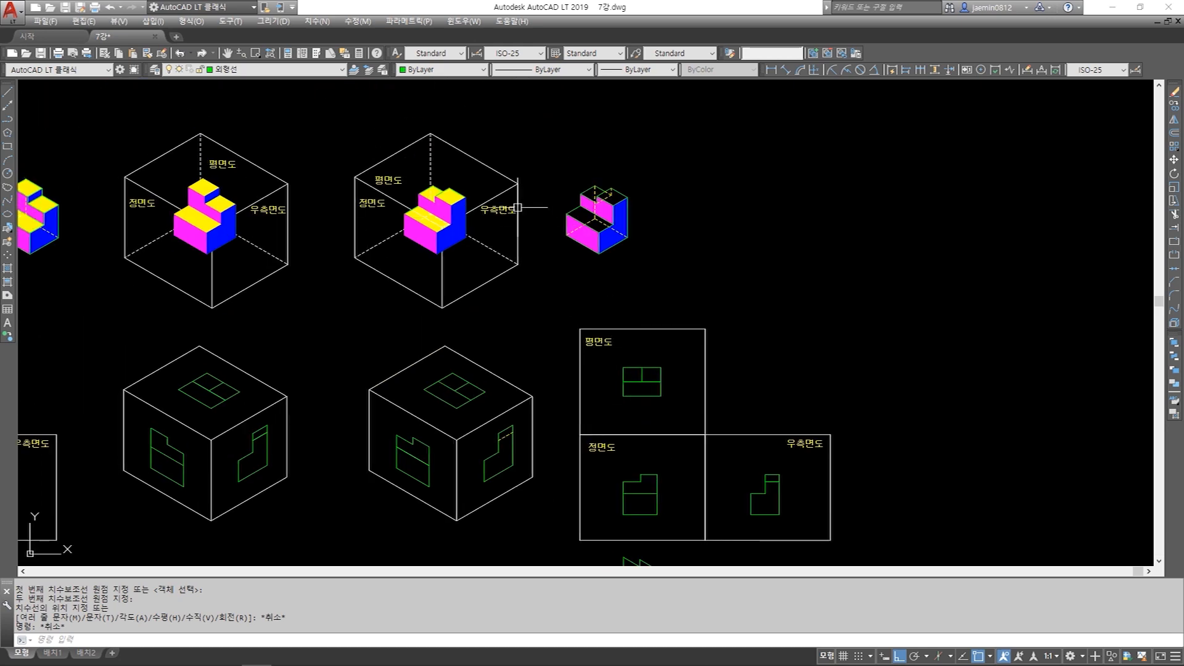
{"action": "middle_click_drag", "start_coordinate": [495, 191], "coordinate": [572, 295]}
{"action": "middle_click_drag", "start_coordinate": [589, 412], "coordinate": [600, 328]}
{"action": "scroll", "coordinate": [546, 474], "scroll_direction": "up", "scroll_amount": 4}
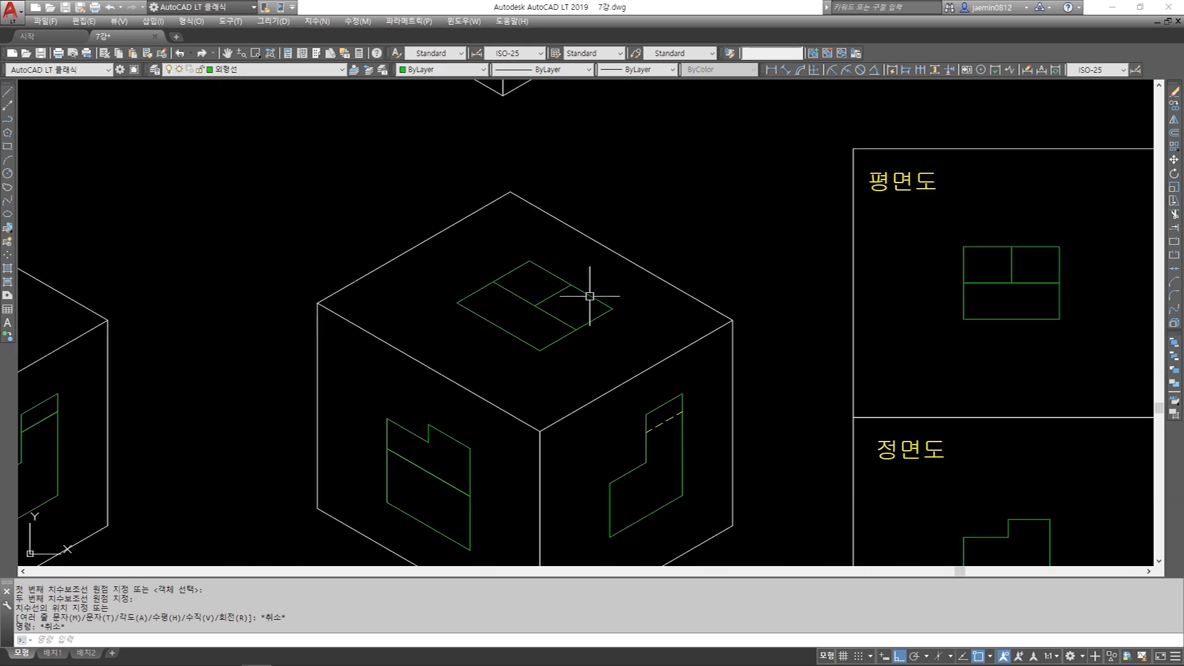
{"action": "middle_click_drag", "start_coordinate": [988, 325], "coordinate": [742, 300]}
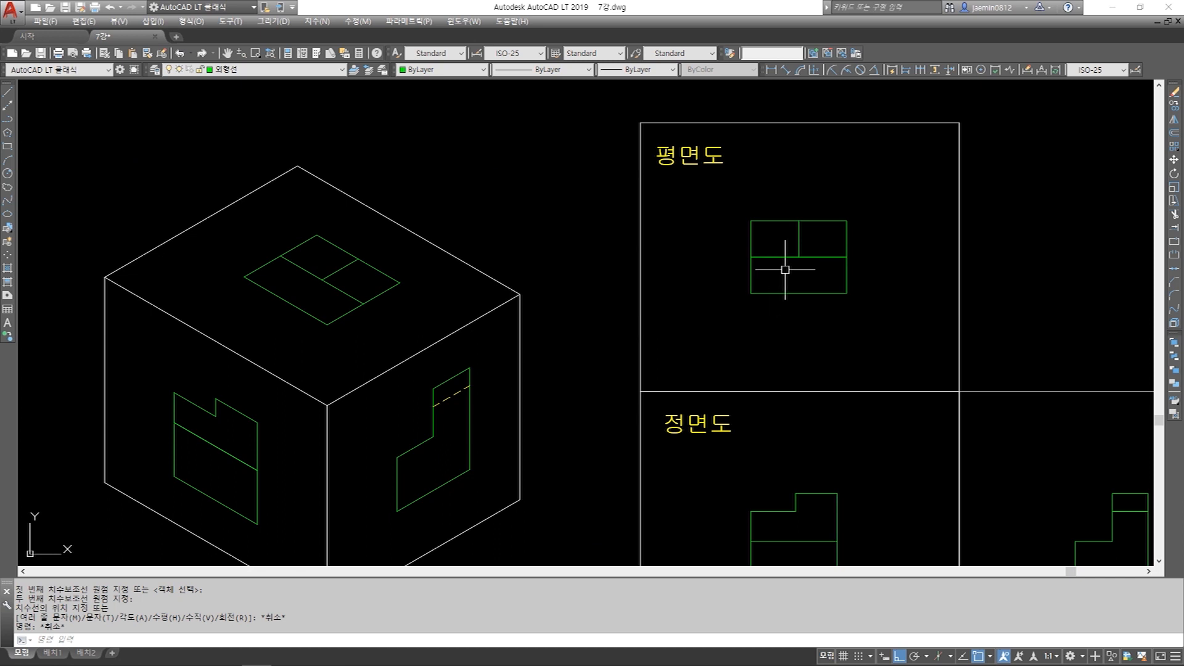
{"action": "middle_click_drag", "start_coordinate": [751, 347], "coordinate": [736, 277]}
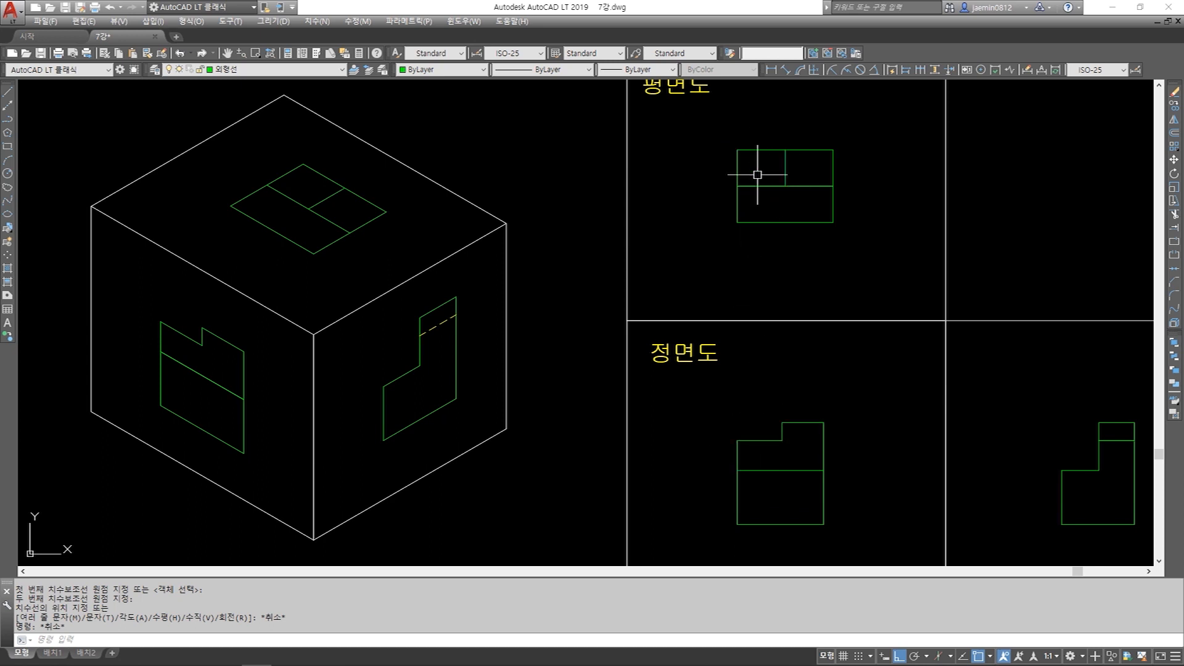
{"action": "key", "text": "Escape"}
{"action": "key", "text": "Escape"}
{"action": "key", "text": "Escape"}
{"action": "key", "text": "Escape"}
- Change the upper horizontal line in the new layout's right side view to the hidden line layer (숨은선)
{"action": "middle_click_drag", "start_coordinate": [1000, 431], "coordinate": [803, 373]}
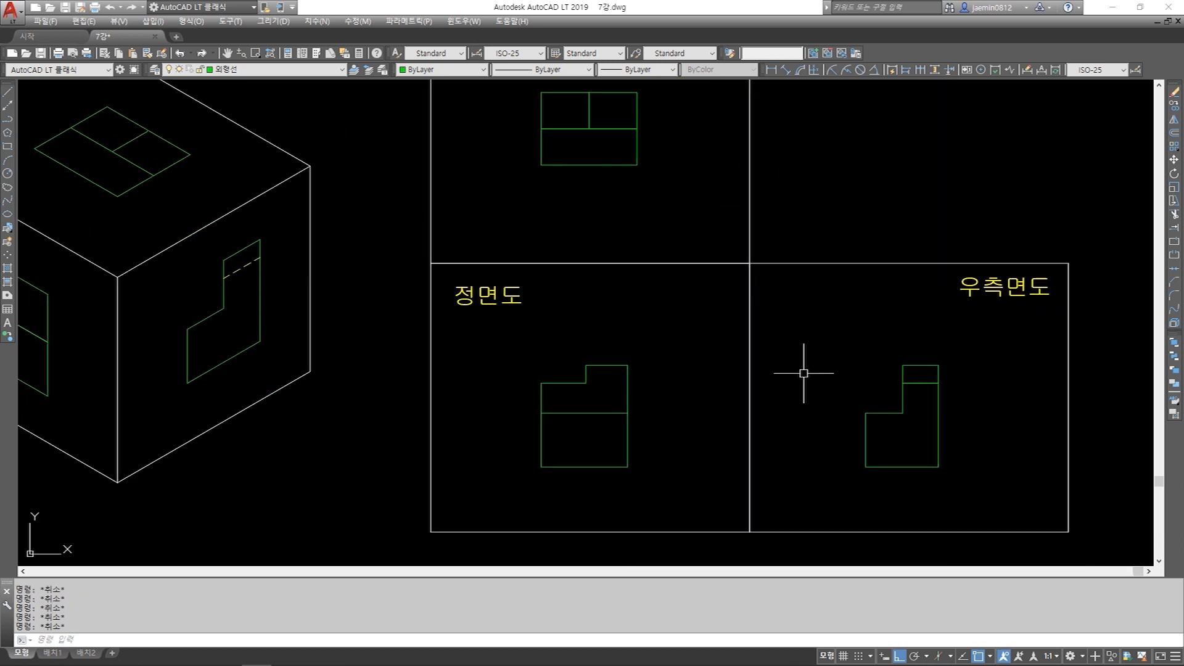
{"action": "scroll", "coordinate": [934, 397], "scroll_direction": "up", "scroll_amount": 3}
{"action": "left_click", "coordinate": [923, 368]}
{"action": "left_click", "coordinate": [911, 399]}
{"action": "left_click", "coordinate": [919, 358]}
{"action": "left_click", "coordinate": [906, 396]}
{"action": "left_click", "coordinate": [308, 69]}
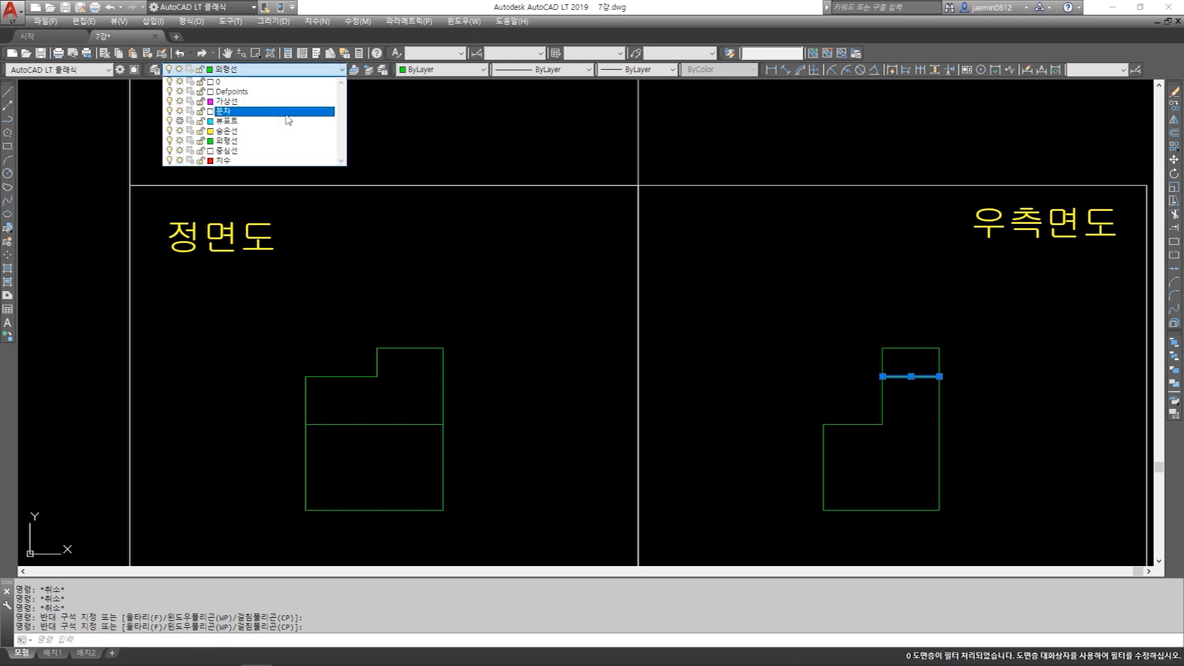
{"action": "left_click", "coordinate": [287, 141]}
{"action": "key", "text": "Escape"}
{"action": "middle_click_drag", "start_coordinate": [772, 394], "coordinate": [762, 344]}
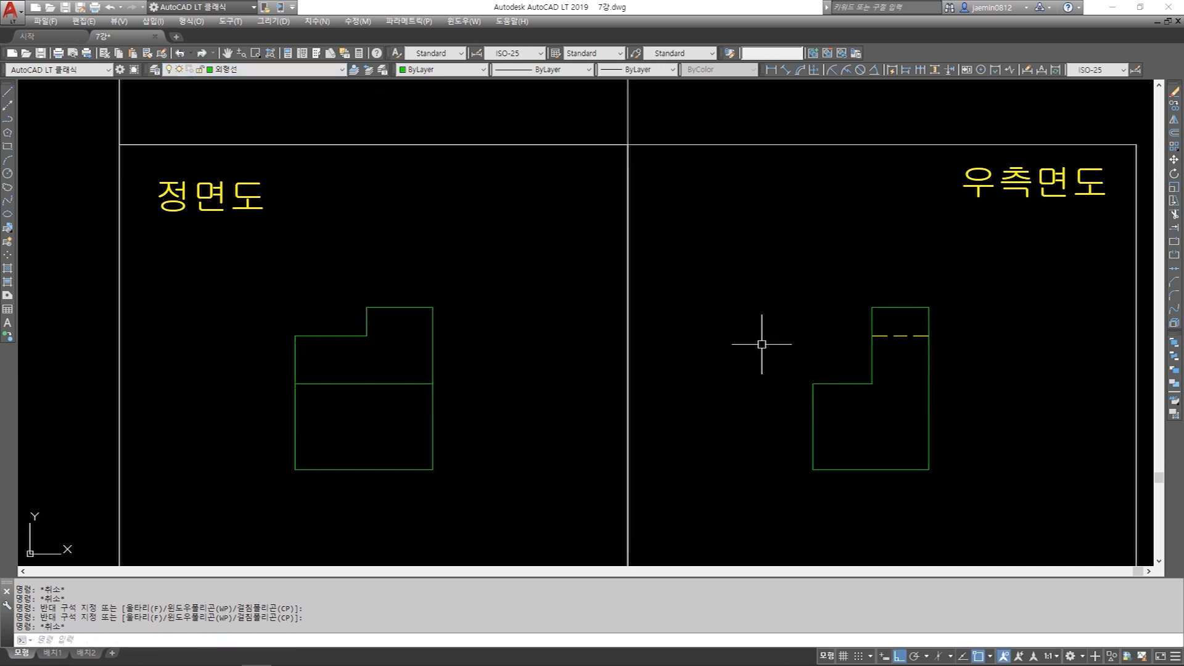
- Delete the isometric front view copy below the new layout
{"action": "scroll", "coordinate": [762, 345], "scroll_direction": "down", "scroll_amount": 4}
{"action": "left_click", "coordinate": [586, 421]}
{"action": "left_click", "coordinate": [676, 501]}
{"action": "key", "text": "Delete"}
{"action": "middle_click_drag", "start_coordinate": [727, 336], "coordinate": [751, 336]}
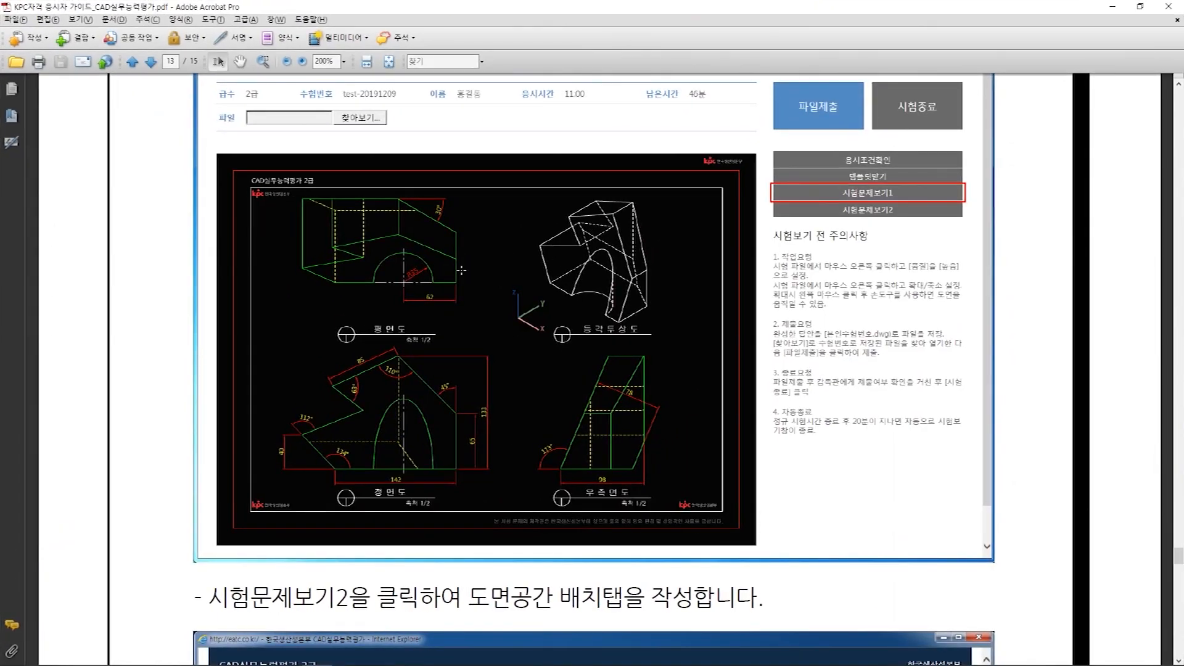
- Switch to the exam guide PDF in Adobe Acrobat and examine the viewing directions of the isometric figure against its three views
{"action": "double_click", "coordinate": [590, 19]}
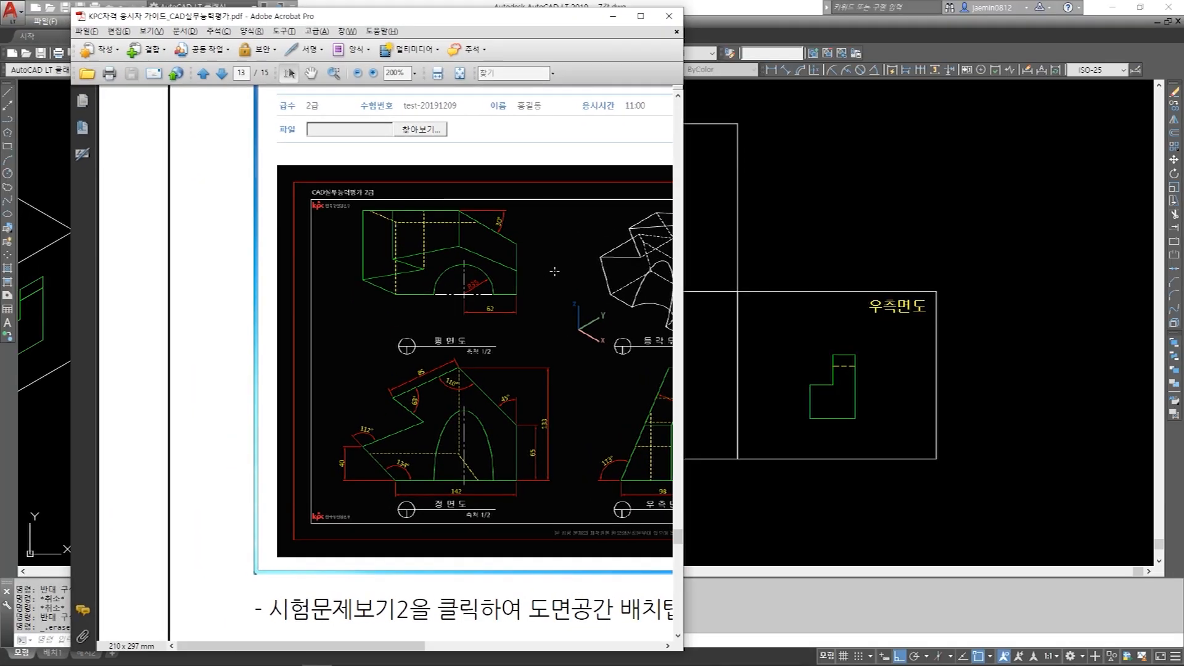
{"action": "left_click_drag", "start_coordinate": [366, 648], "coordinate": [433, 648]}
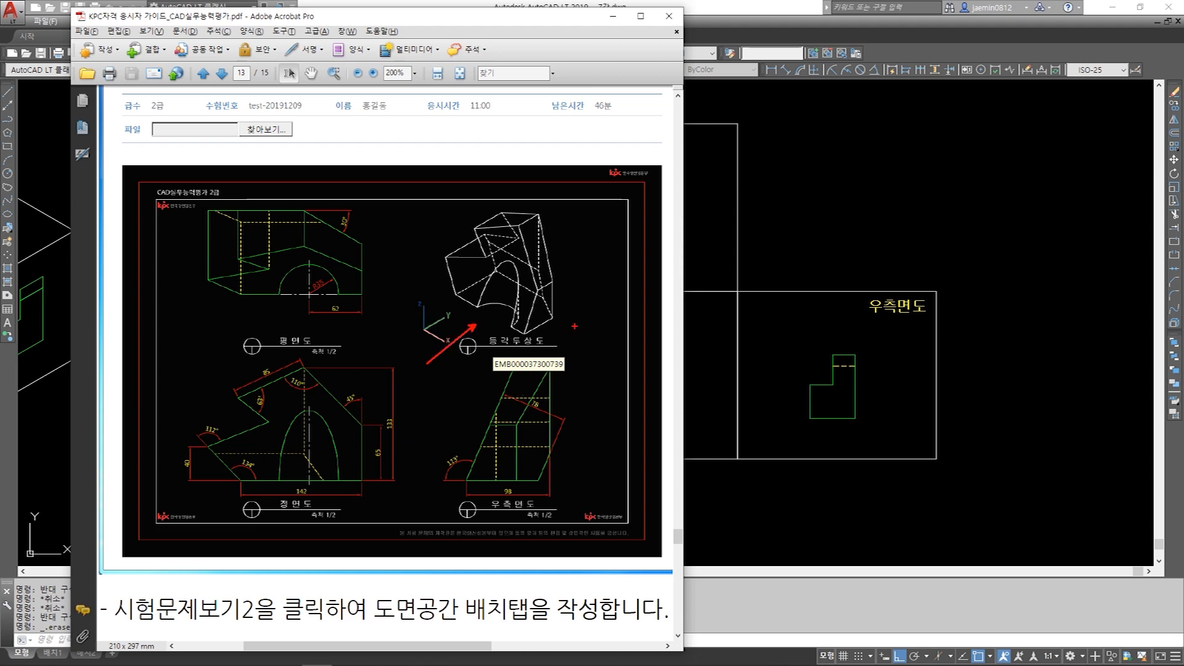
{"action": "left_click_drag", "start_coordinate": [583, 324], "coordinate": [615, 344], "text": "ctrl+shift"}
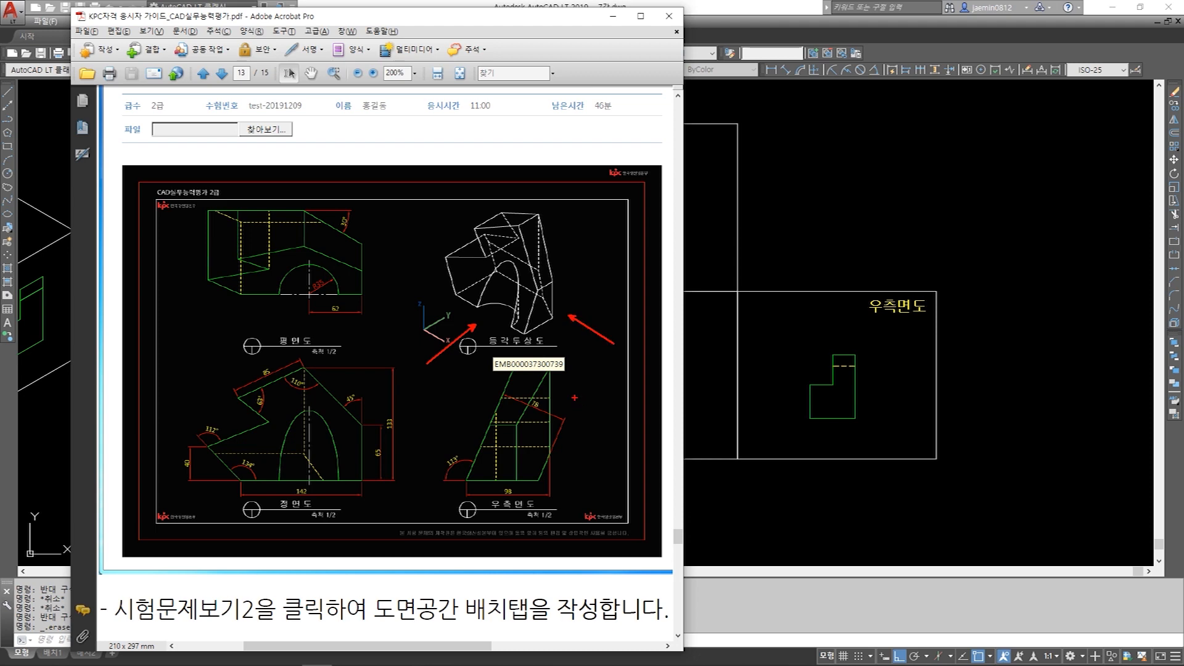
{"action": "left_click_drag", "start_coordinate": [506, 196], "coordinate": [506, 146], "text": "ctrl+shift"}
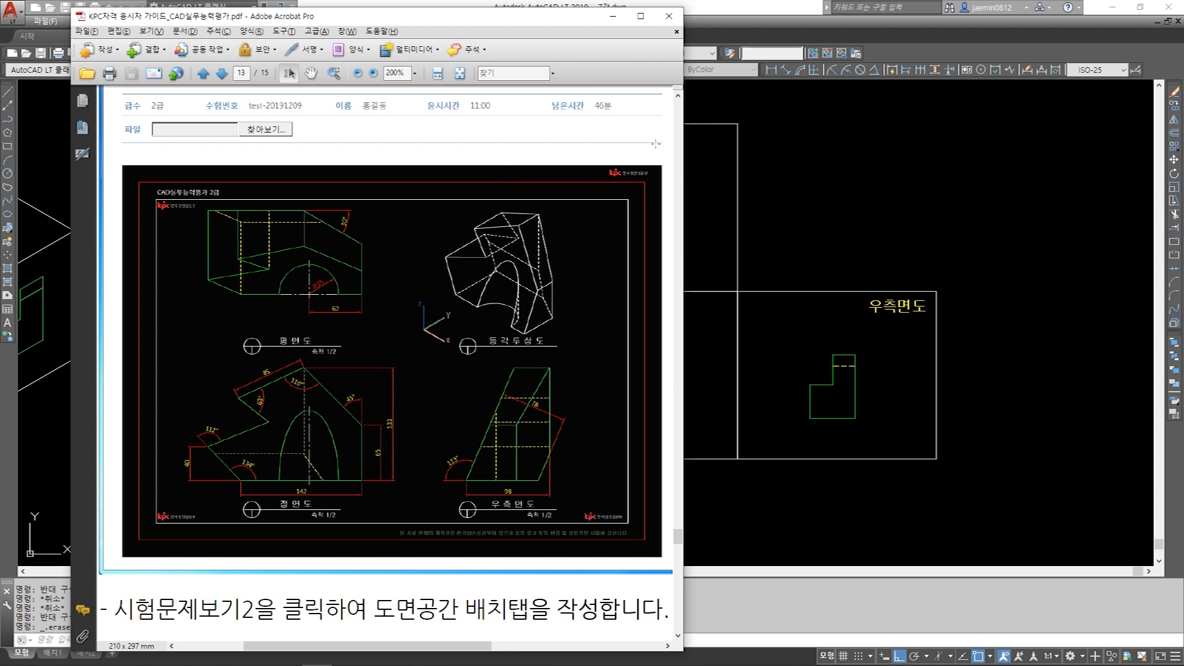
{"action": "left_click", "coordinate": [613, 16]}
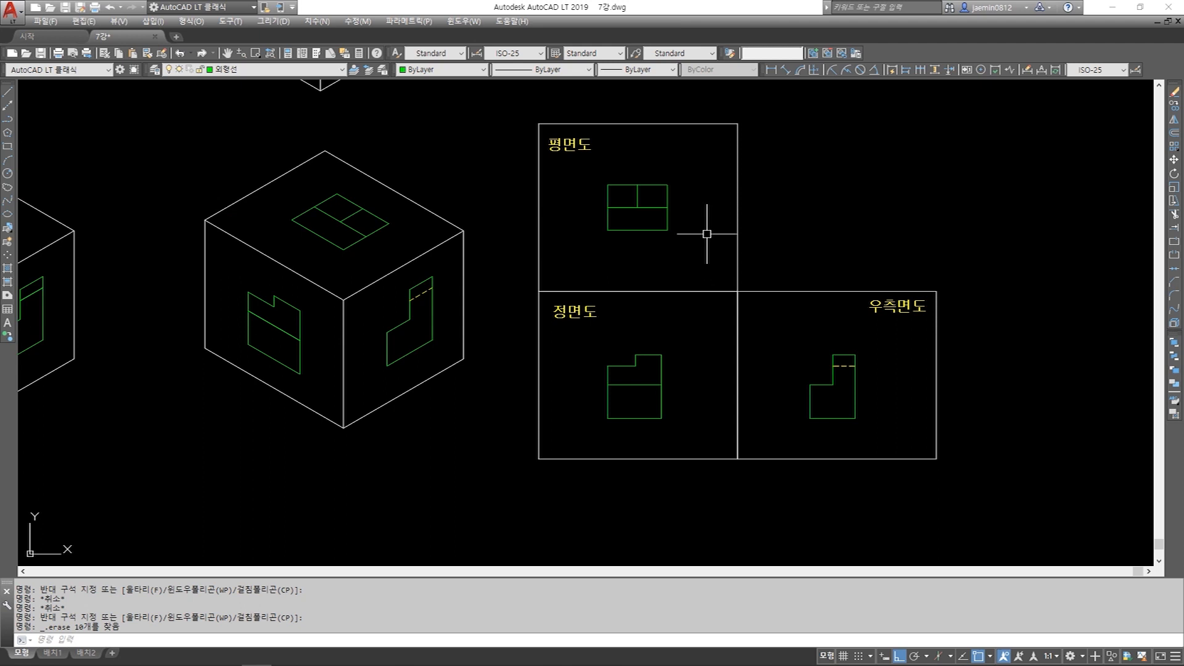
- Move the new three-view layout horizontally farther away from the copied cube
{"action": "scroll", "coordinate": [706, 233], "scroll_direction": "down", "scroll_amount": 2}
{"action": "mouse_move", "coordinate": [497, 265]}
{"action": "middle_mouse_down"}
{"action": "mouse_move", "coordinate": [502, 304]}
{"action": "mouse_move", "coordinate": [613, 312]}
{"action": "mouse_move", "coordinate": [597, 368]}
{"action": "middle_mouse_up"}
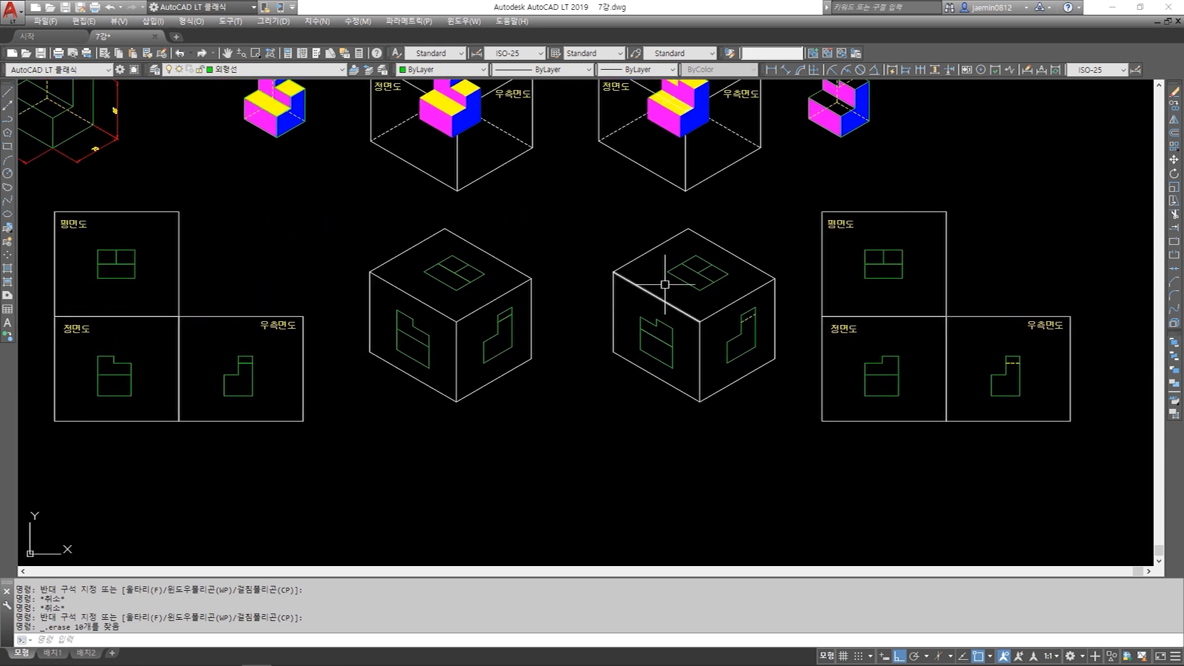
{"action": "middle_click_drag", "start_coordinate": [833, 381], "coordinate": [627, 381]}
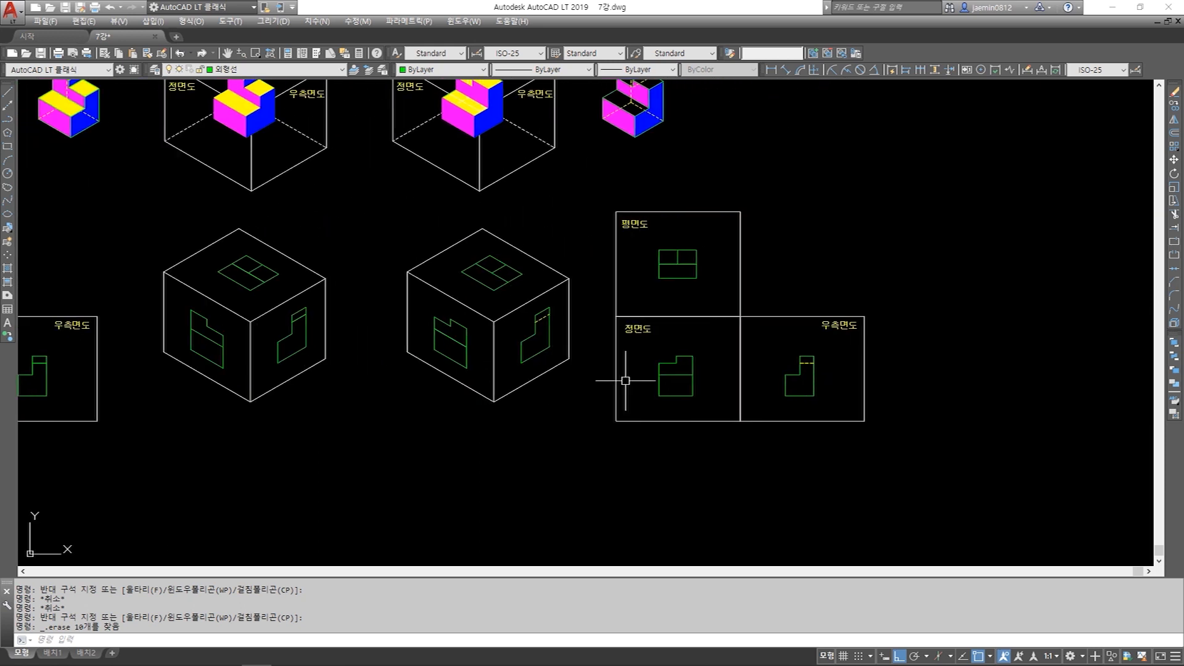
{"action": "key", "text": "Escape"}
{"action": "type", "text": "m"}
{"action": "key", "text": "space"}
{"action": "key", "text": "Escape"}
{"action": "type", "text": "m"}
{"action": "key", "text": "space"}
{"action": "left_click", "coordinate": [593, 183]}
{"action": "left_click", "coordinate": [871, 427]}
{"action": "key", "text": "space"}
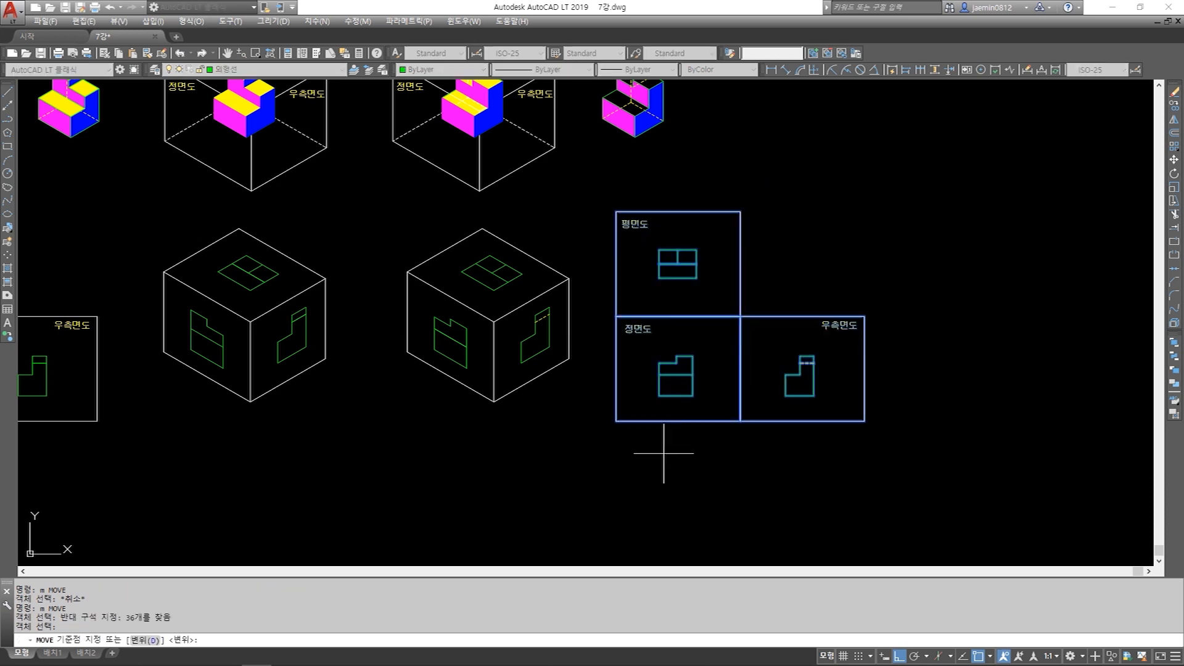
{"action": "left_click", "coordinate": [664, 452]}
{"action": "left_click", "coordinate": [828, 473]}
{"action": "key", "text": "Escape"}
{"action": "middle_click_drag", "start_coordinate": [850, 446], "coordinate": [751, 428]}
{"action": "key", "text": "Escape"}
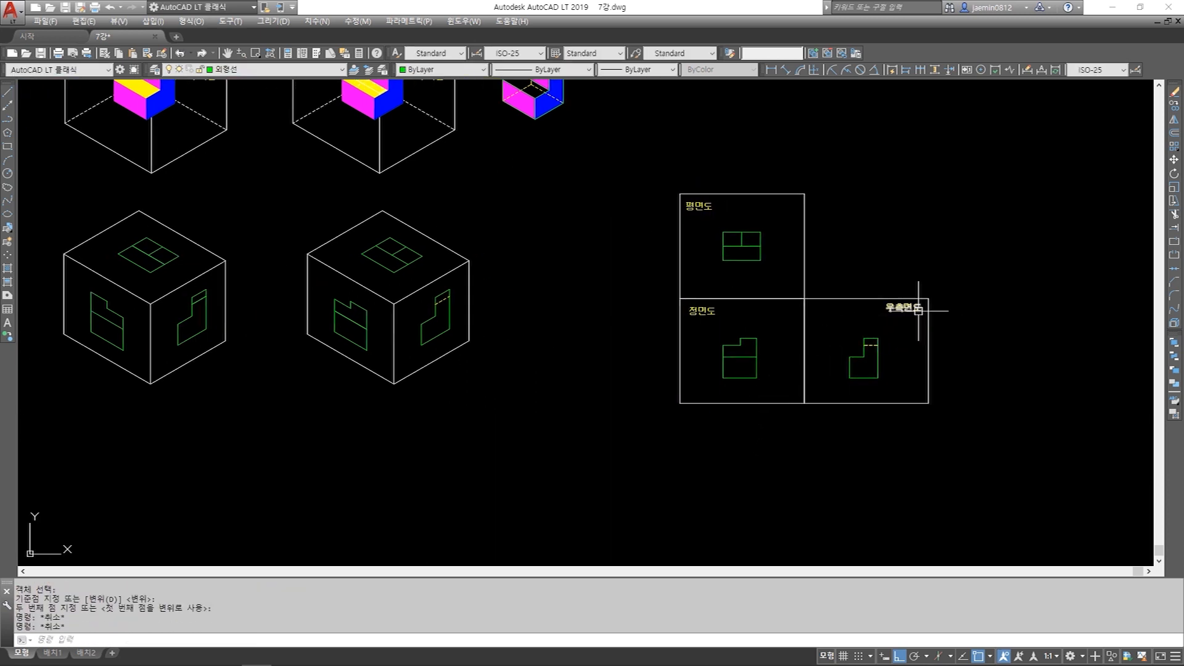
- Mirror the right side view box with its label about the front view box's vertical midline, keeping the original
{"action": "key", "text": "Escape"}
{"action": "type", "text": "3"}
{"action": "key", "text": "space"}
{"action": "left_click", "coordinate": [947, 273]}
{"action": "left_click", "coordinate": [832, 388]}
{"action": "key", "text": "space"}
{"action": "left_click", "coordinate": [740, 406]}
{"action": "left_click", "coordinate": [739, 453]}
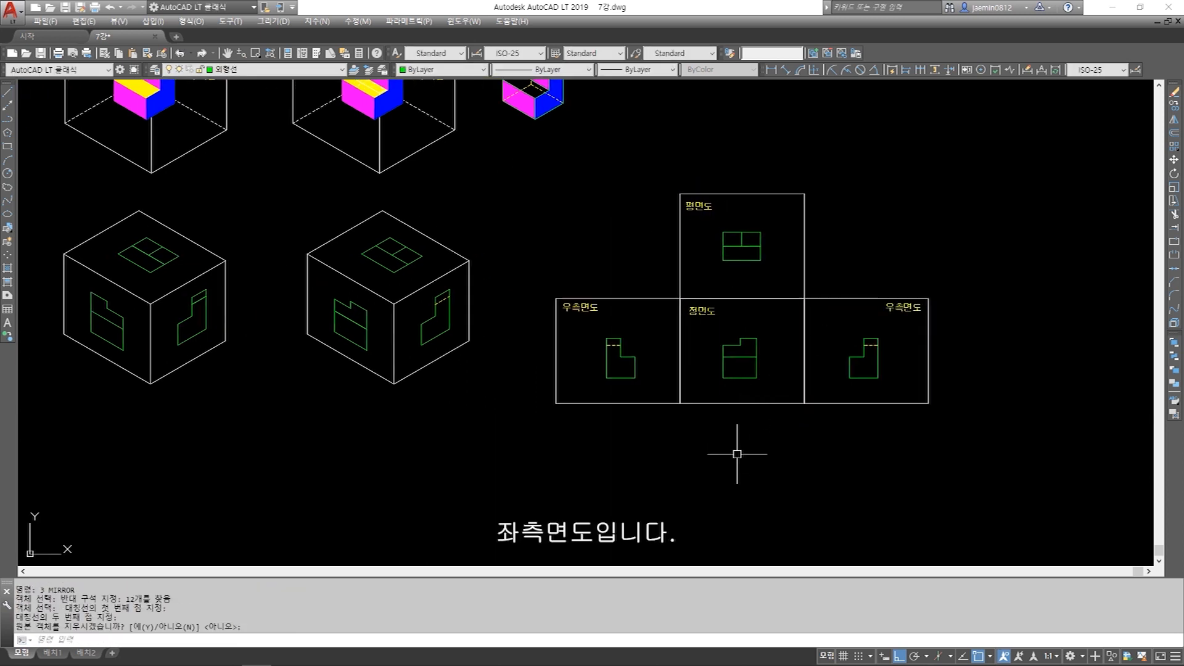
{"action": "key", "text": "space"}
{"action": "key", "text": "Escape"}
{"action": "key", "text": "Escape"}
- Match the dashed line in the mirrored side view to the properties of its solid outline
{"action": "scroll", "coordinate": [577, 330], "scroll_direction": "up", "scroll_amount": 4}
{"action": "type", "text": "mm"}
{"action": "key", "text": "space"}
{"action": "left_click", "coordinate": [688, 386]}
{"action": "left_click", "coordinate": [674, 369]}
{"action": "scroll", "coordinate": [649, 367], "scroll_direction": "down", "scroll_amount": 4}
{"action": "key", "text": "Escape"}
- Copy the second figure with its transparent cube and labels horizontally to above the new layout
{"action": "middle_click_drag", "start_coordinate": [720, 365], "coordinate": [695, 402]}
{"action": "middle_click_drag", "start_coordinate": [634, 313], "coordinate": [651, 344]}
{"action": "key", "text": "Escape"}
{"action": "middle_click_drag", "start_coordinate": [431, 159], "coordinate": [436, 211]}
{"action": "type", "text": "cc"}
{"action": "key", "text": "space"}
{"action": "left_click", "coordinate": [302, 112]}
{"action": "left_click", "coordinate": [546, 357]}
{"action": "key", "text": "space"}
{"action": "left_click", "coordinate": [419, 286]}
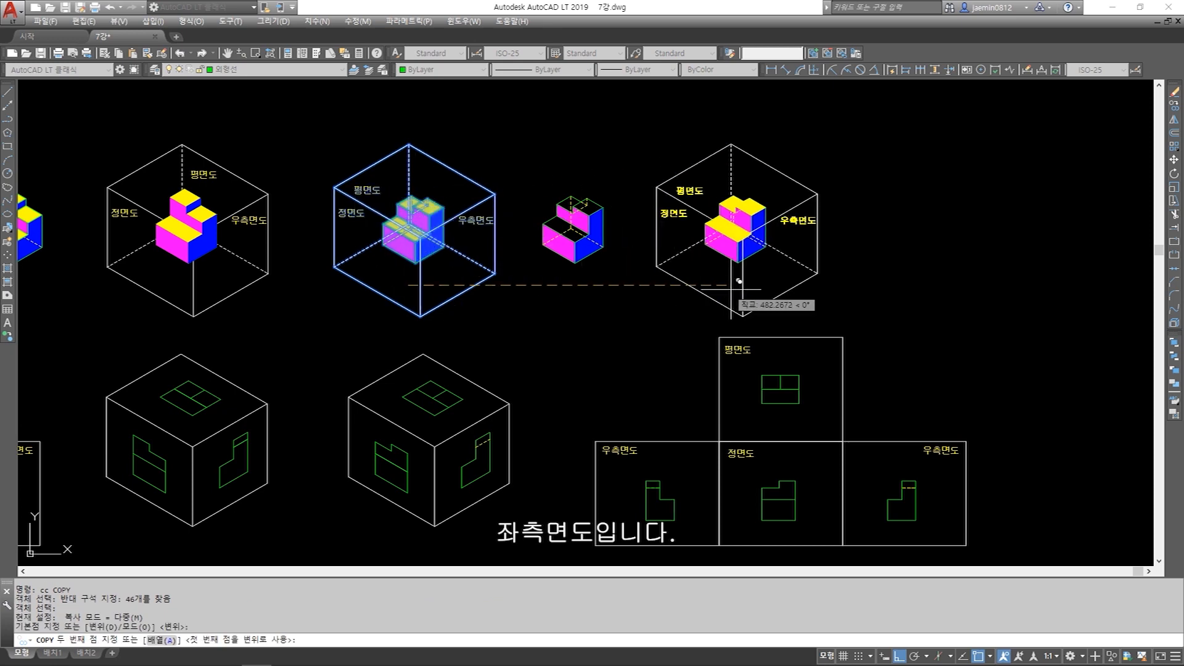
{"action": "left_click", "coordinate": [777, 290]}
{"action": "key", "text": "Escape"}
{"action": "mouse_move", "coordinate": [674, 550]}
{"action": "middle_mouse_down"}
{"action": "mouse_move", "coordinate": [658, 444]}
{"action": "mouse_move", "coordinate": [608, 533]}
{"action": "middle_mouse_up"}
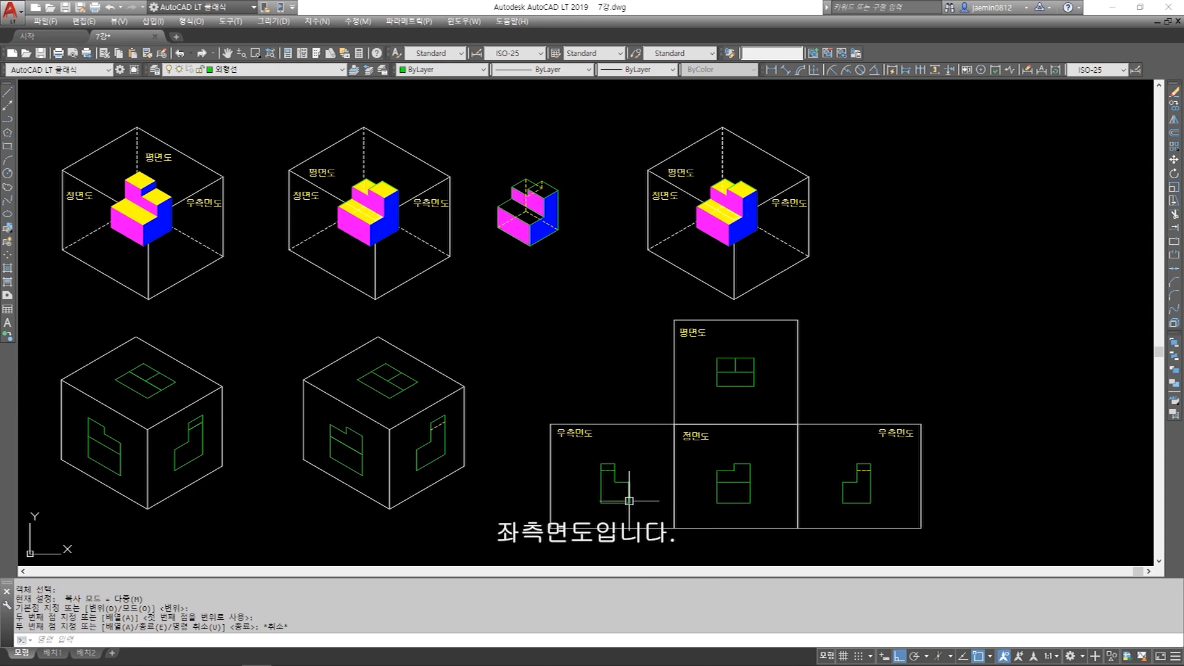
{"action": "middle_click_drag", "start_coordinate": [694, 491], "coordinate": [693, 436]}
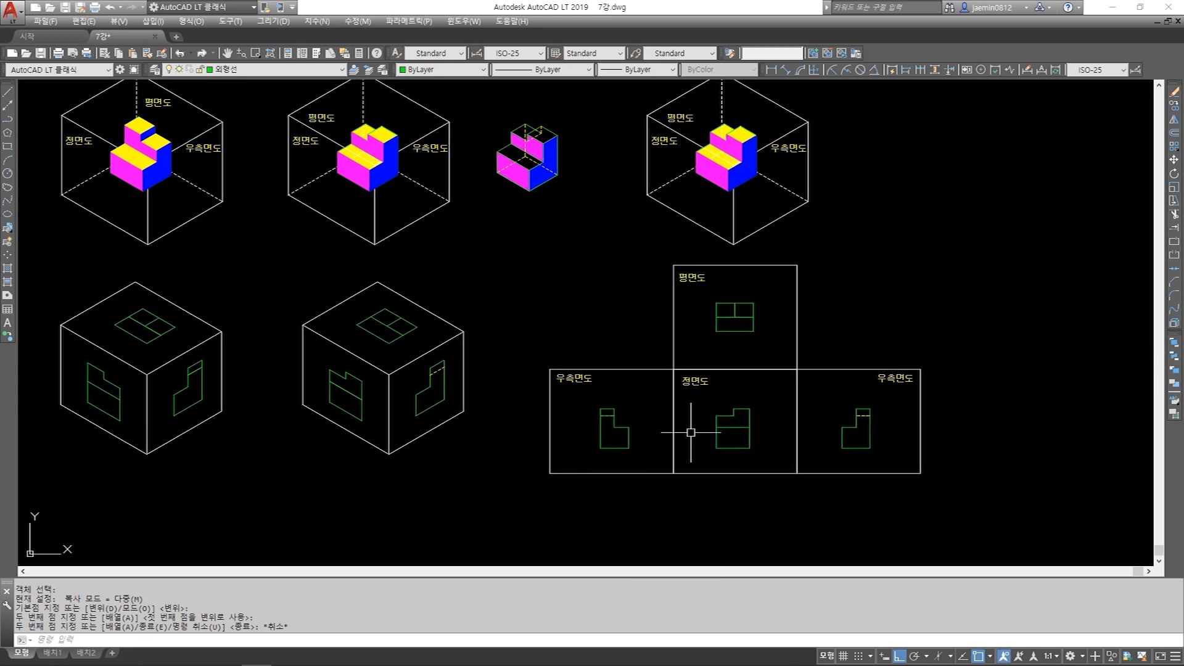
{"action": "middle_click_drag", "start_coordinate": [724, 388], "coordinate": [707, 383]}
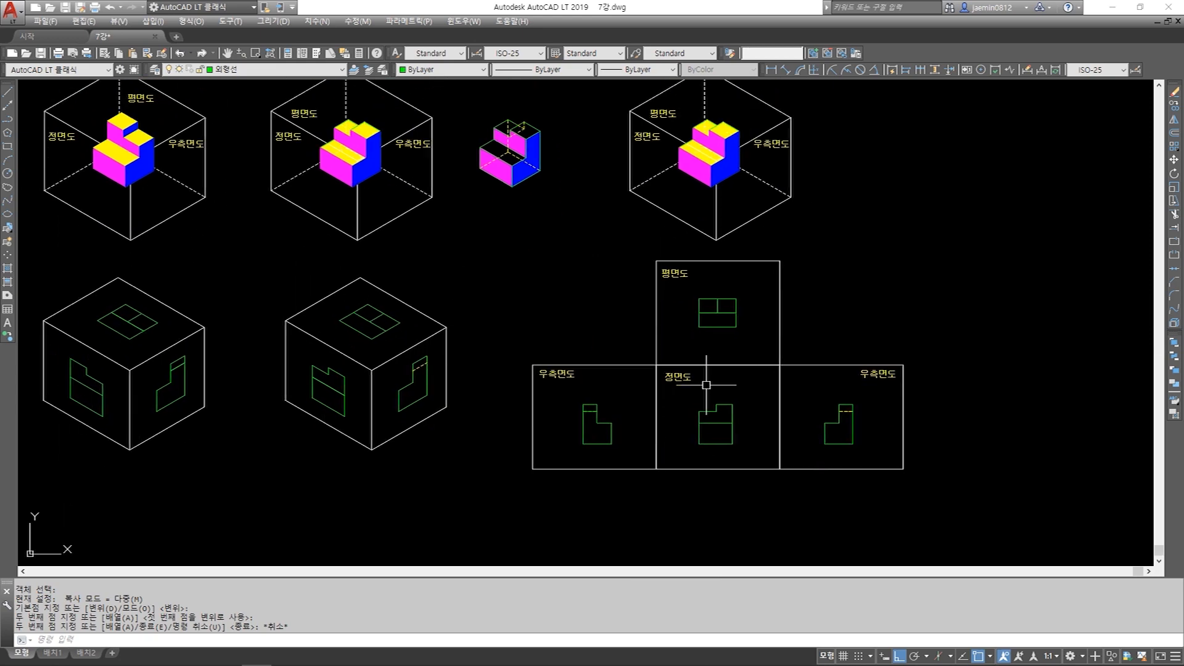
{"action": "key", "text": "Escape"}
{"action": "key", "text": "Escape"}
{"action": "key", "text": "Escape"}
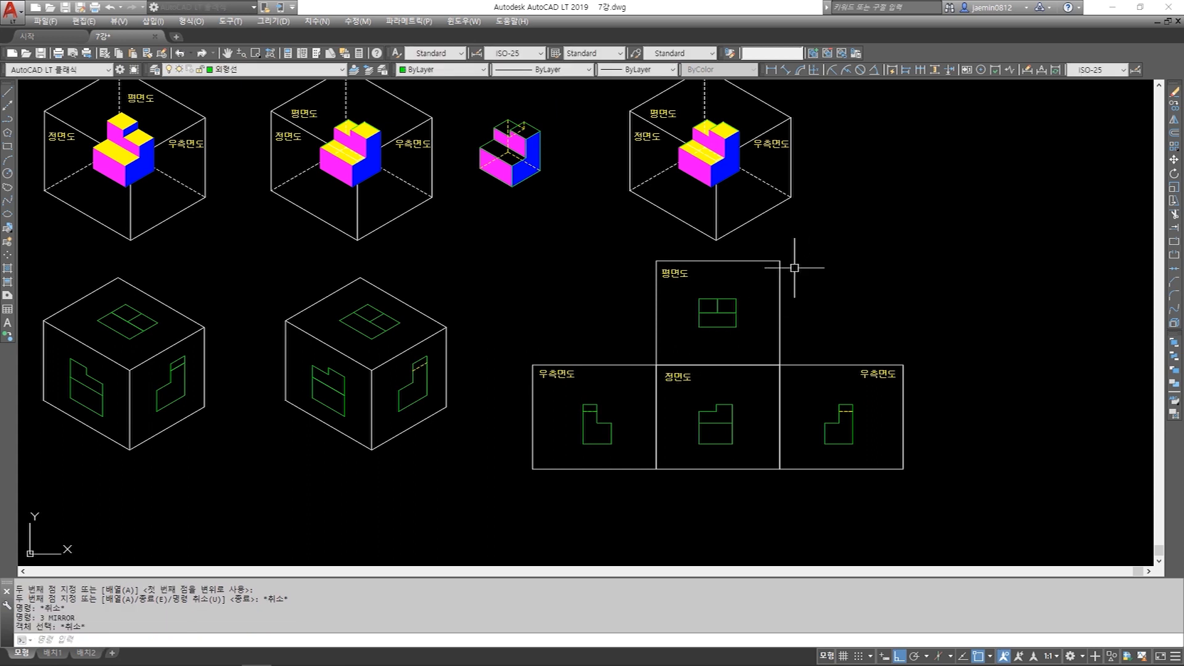
- Change the label of the mirrored side view box to 좌측면도
{"action": "double_click", "coordinate": [556, 373]}
{"action": "scroll", "coordinate": [549, 385], "scroll_direction": "up", "scroll_amount": 2}
{"action": "type", "text": "좌"}
{"action": "left_click", "coordinate": [701, 432]}
- Mirror the top view box with its label about the front view box's horizontal midline, keeping the original
{"action": "key", "text": "space"}
{"action": "left_click", "coordinate": [941, 184]}
{"action": "left_click", "coordinate": [705, 318]}
{"action": "key", "text": "space"}
{"action": "left_click", "coordinate": [719, 440]}
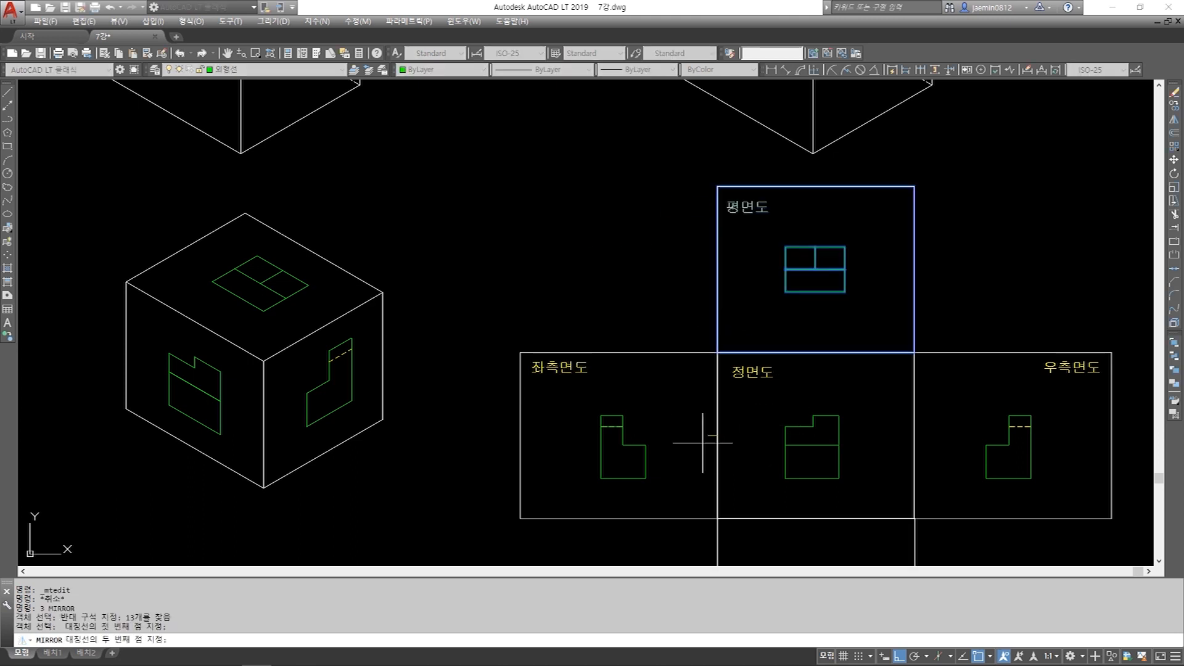
{"action": "left_click", "coordinate": [520, 478]}
{"action": "key", "text": "Return"}
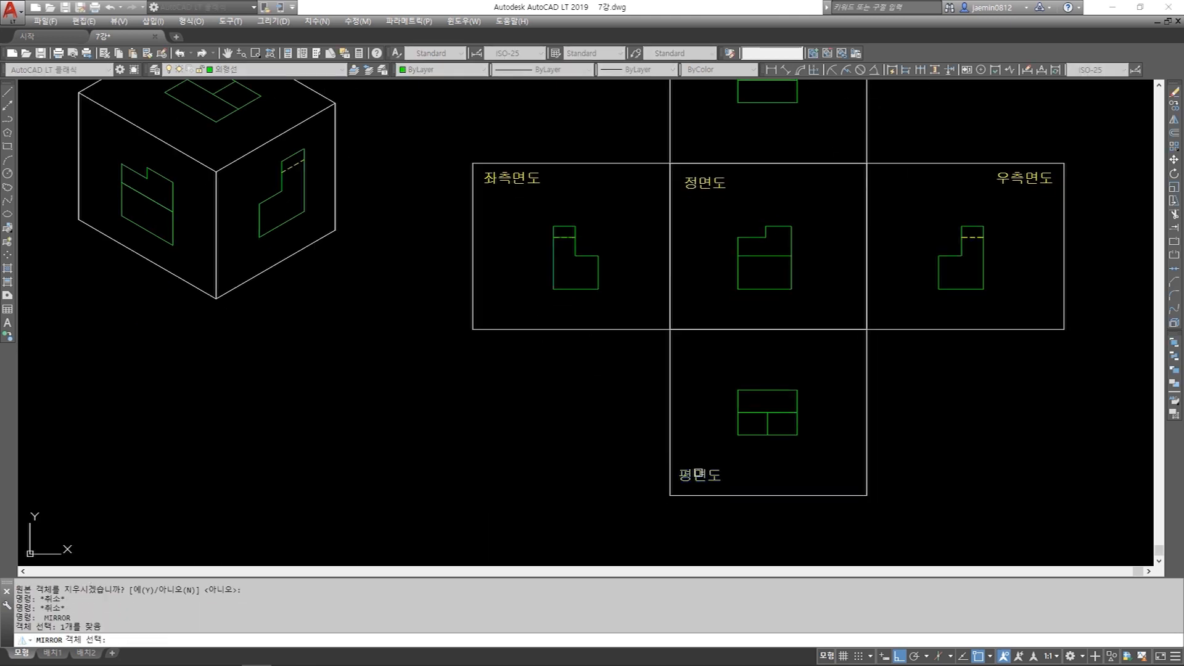
{"action": "left_click", "coordinate": [974, 469]}
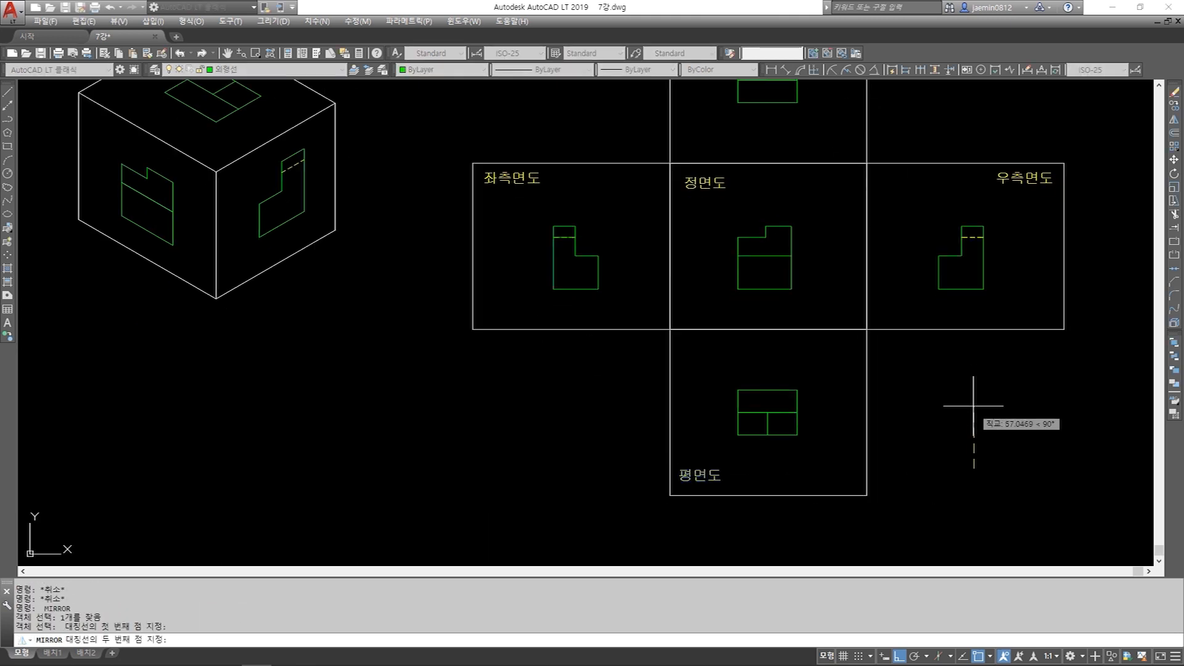
{"action": "key", "text": "Escape"}
{"action": "key", "text": "Escape"}
{"action": "type", "text": "ㅡ"}
{"action": "key", "text": "space"}
{"action": "left_click", "coordinate": [705, 473]}
{"action": "key", "text": "Escape"}
{"action": "key", "text": "Escape"}
{"action": "key", "text": "Escape"}
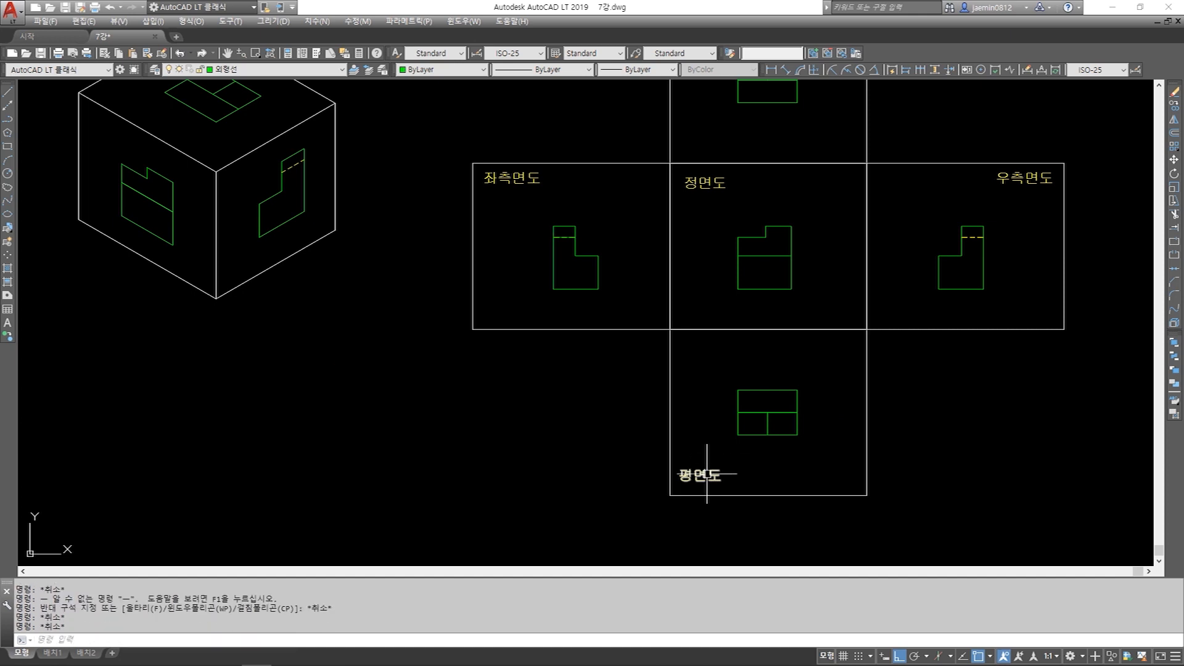
- Change the label in the box below the front view to 저면도
{"action": "double_click", "coordinate": [707, 473]}
{"action": "left_click_drag", "start_coordinate": [693, 475], "coordinate": [671, 476]}
{"action": "type", "text": "저"}
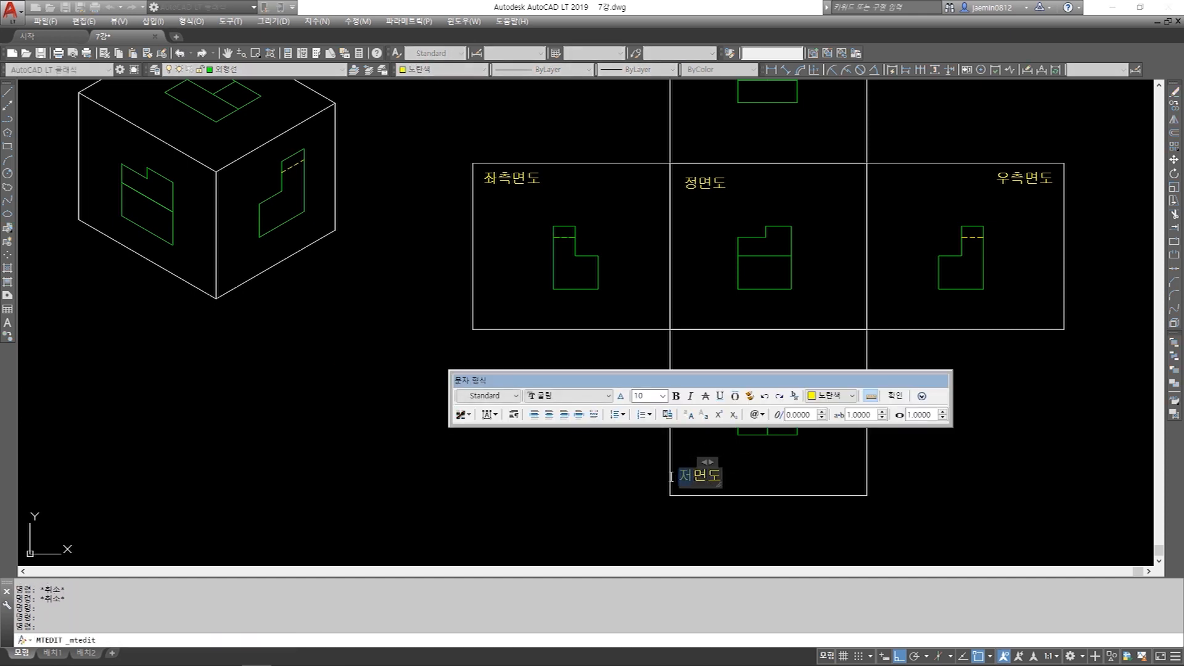
{"action": "key", "text": "Escape"}
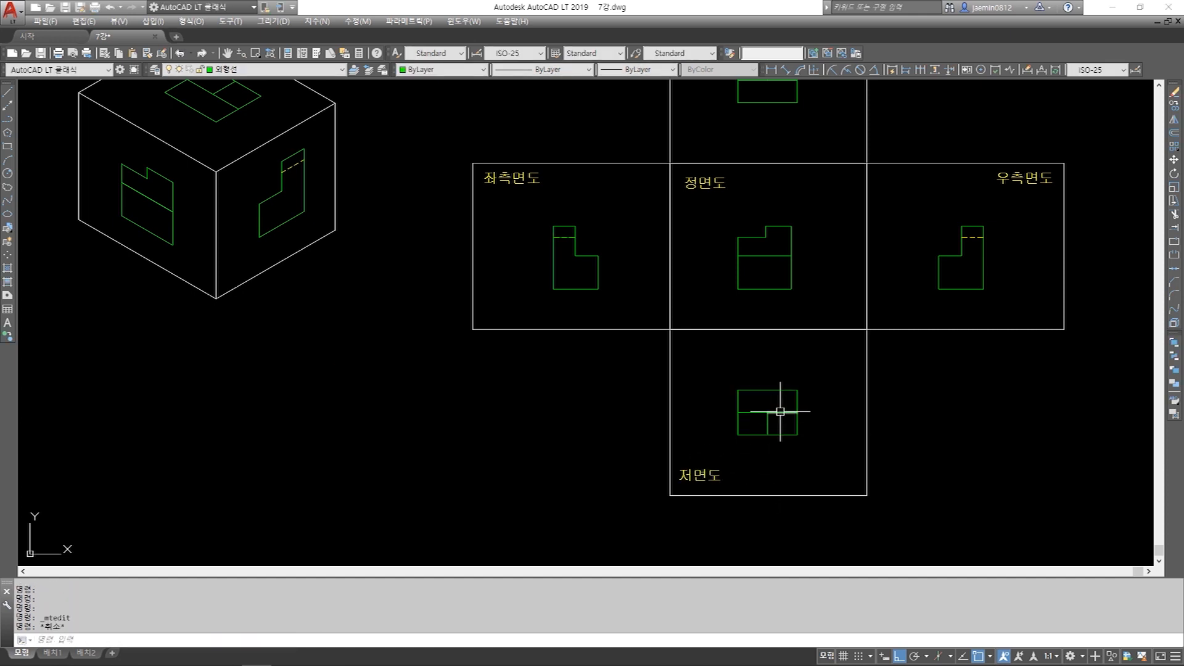
- Assign the two inner lines of the bottom view to the hidden-line layer 숨은선
{"action": "scroll", "coordinate": [781, 411], "scroll_direction": "up", "scroll_amount": 2}
{"action": "left_click", "coordinate": [794, 427]}
{"action": "left_click", "coordinate": [748, 408]}
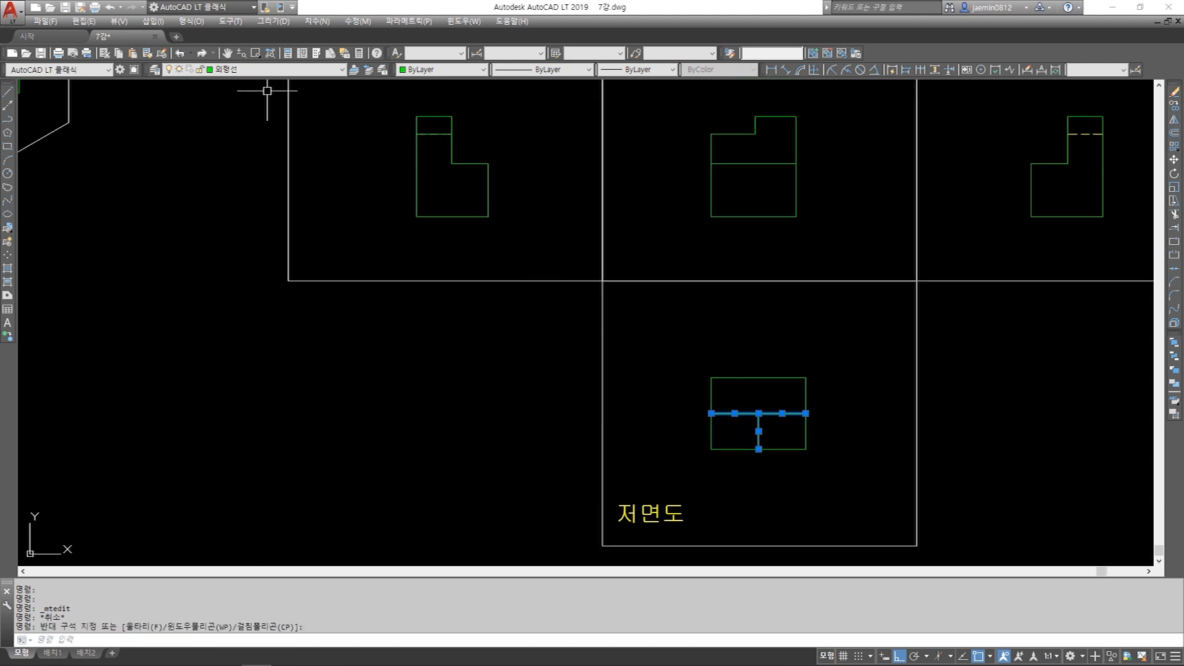
{"action": "left_click", "coordinate": [266, 69]}
{"action": "left_click", "coordinate": [264, 127]}
{"action": "key", "text": "Escape"}
{"action": "scroll", "coordinate": [701, 354], "scroll_direction": "down", "scroll_amount": 2}
{"action": "mouse_move", "coordinate": [727, 344]}
{"action": "middle_mouse_down"}
{"action": "mouse_move", "coordinate": [716, 419]}
{"action": "mouse_move", "coordinate": [726, 342]}
{"action": "middle_mouse_up"}
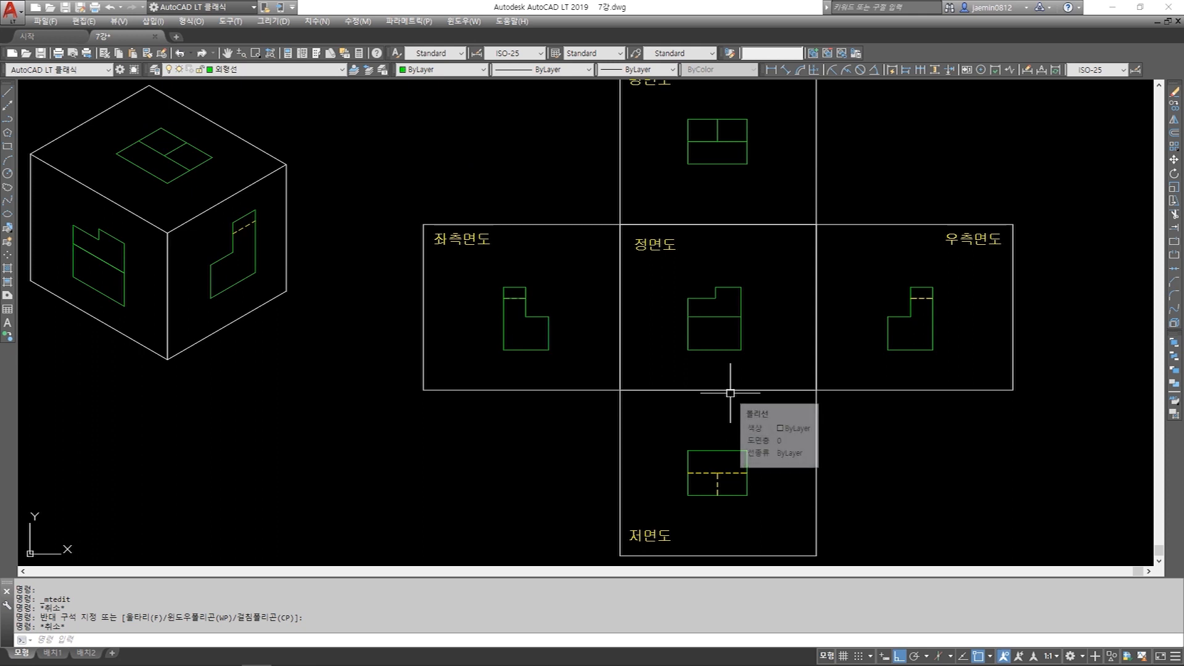
- Mirror the front view box with its label about the right side view box's vertical midline, keeping the original
{"action": "scroll", "coordinate": [731, 393], "scroll_direction": "down", "scroll_amount": 3}
{"action": "scroll", "coordinate": [737, 338], "scroll_direction": "up", "scroll_amount": 1}
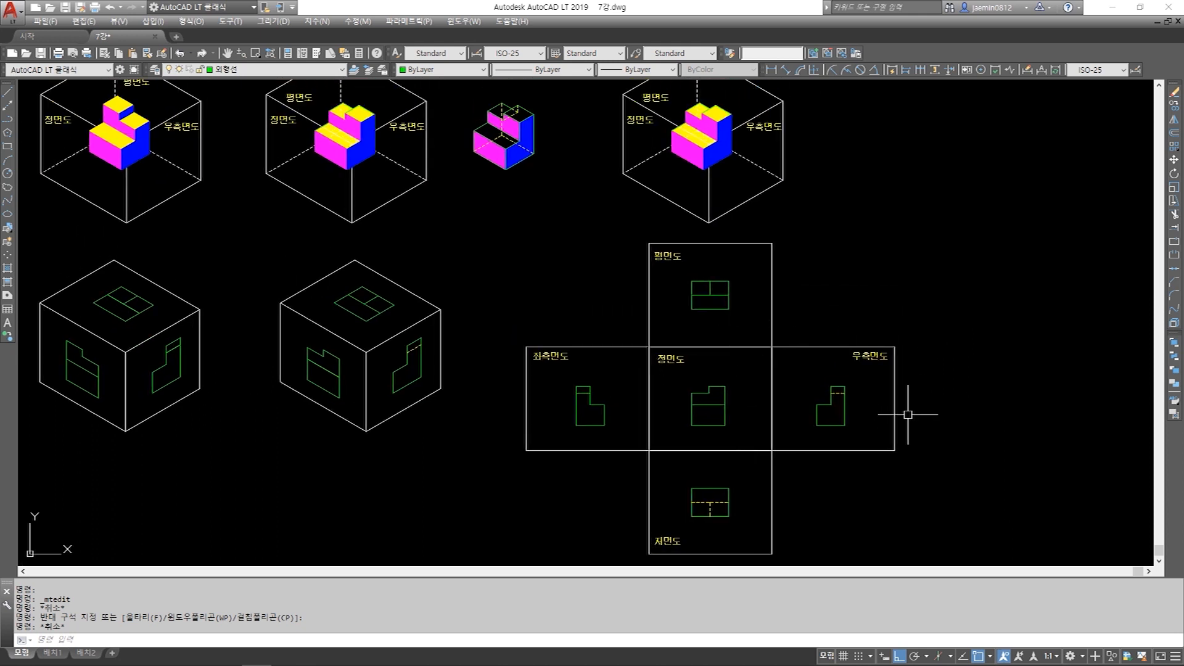
{"action": "type", "text": "3"}
{"action": "key", "text": "Return"}
{"action": "left_click", "coordinate": [621, 331]}
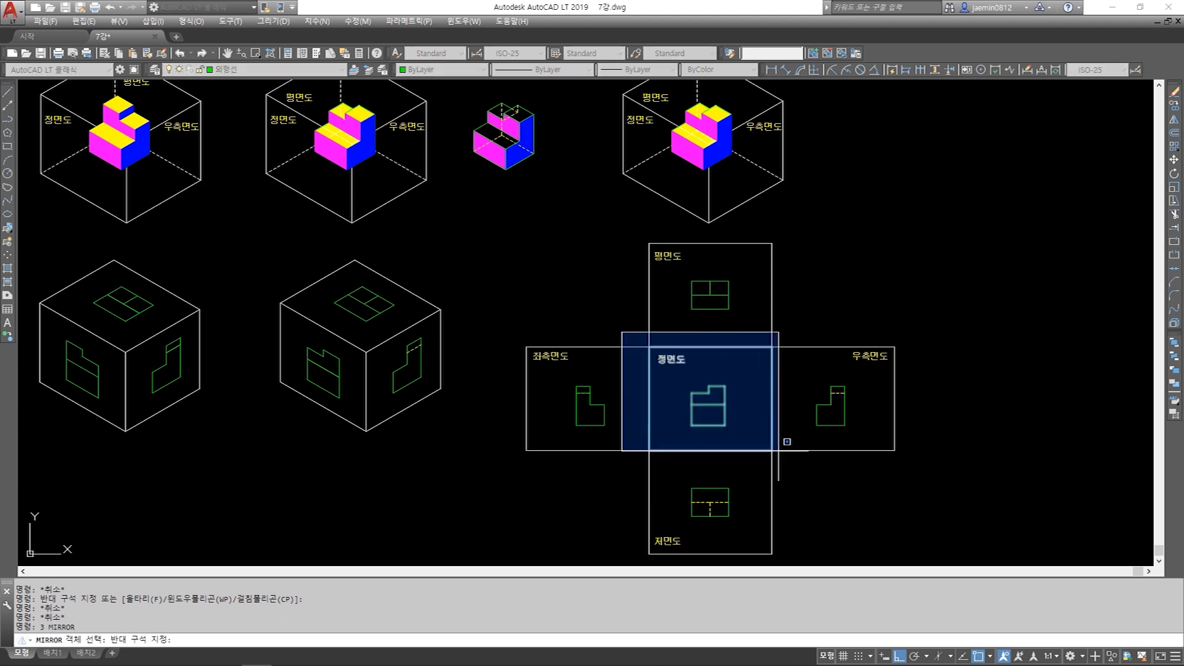
{"action": "left_click", "coordinate": [801, 472]}
{"action": "key", "text": "Return"}
{"action": "left_click", "coordinate": [827, 451]}
{"action": "left_click", "coordinate": [828, 486]}
{"action": "key", "text": "Return"}
{"action": "key", "text": "Escape"}
{"action": "key", "text": "Escape"}
- Change the label of the mirrored front view box to 배면도
{"action": "middle_click_drag", "start_coordinate": [872, 453], "coordinate": [813, 450]}
{"action": "double_click", "coordinate": [924, 359]}
{"action": "key", "text": "BackSpace"}
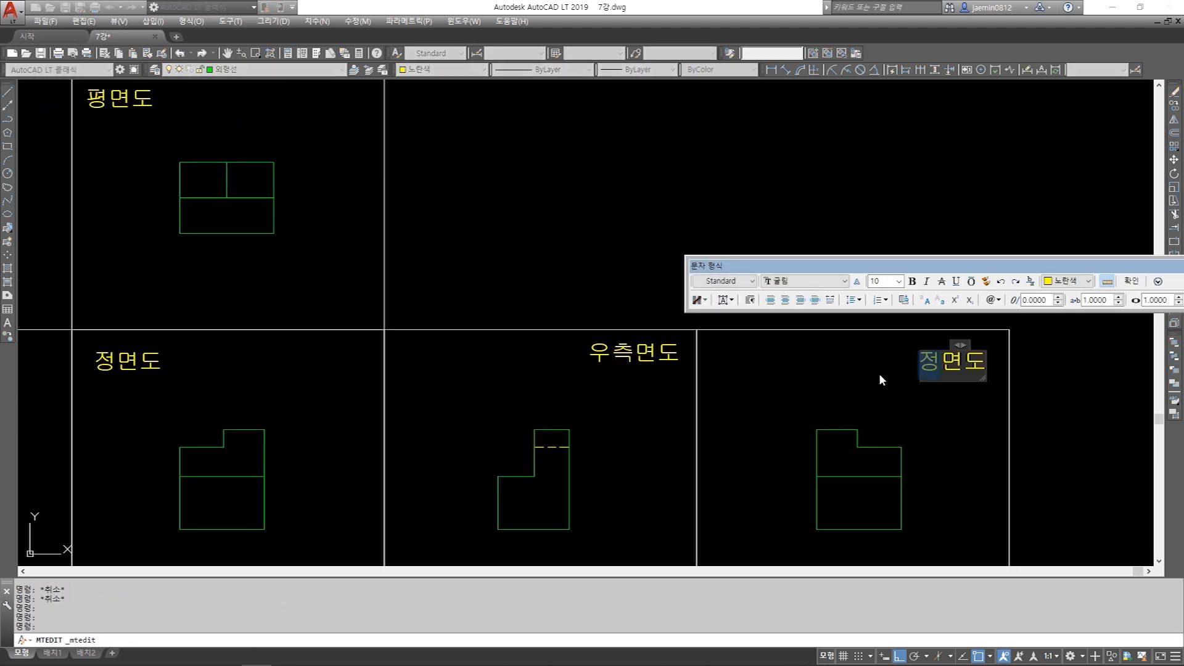
{"action": "type", "text": "qo"}
{"action": "key", "text": "BackSpace"}
{"action": "key", "text": "BackSpace"}
{"action": "key", "text": "Hangul"}
{"action": "type", "text": "배"}
{"action": "key", "text": "Escape"}
{"action": "middle_click_drag", "start_coordinate": [867, 418], "coordinate": [833, 362]}
{"action": "left_click", "coordinate": [829, 365]}
{"action": "key", "text": "Escape"}
{"action": "scroll", "coordinate": [833, 367], "scroll_direction": "down", "scroll_amount": 2}
{"action": "left_click", "coordinate": [835, 356]}
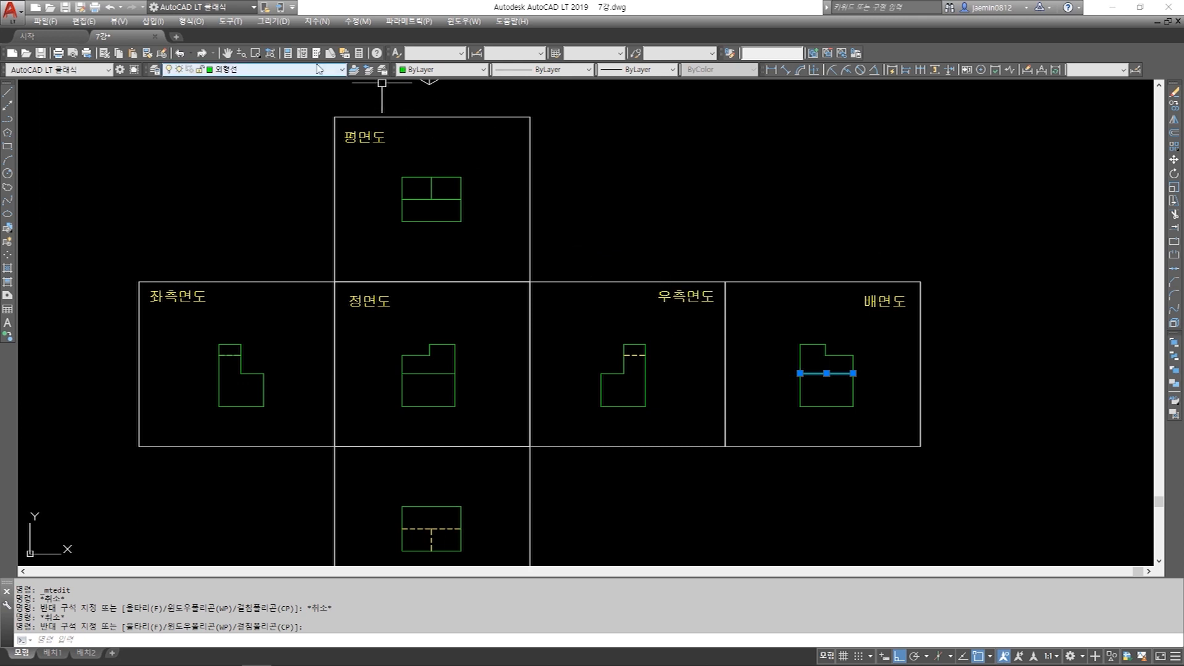
{"action": "key", "text": "Escape"}
{"action": "type", "text": "ㅡ"}
{"action": "key", "text": "Escape"}
{"action": "type", "text": "ㅡㅡ"}
{"action": "key", "text": "space"}
{"action": "left_click", "coordinate": [635, 356]}
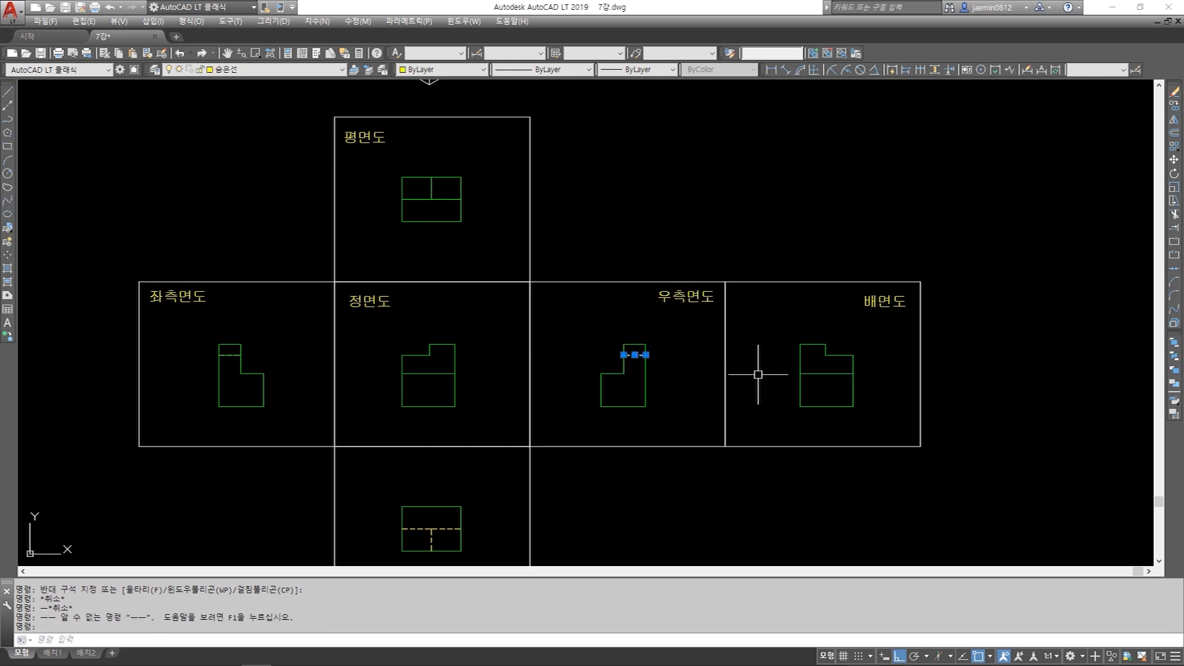
{"action": "key", "text": "Escape"}
{"action": "key", "text": "Escape"}
- Match the horizontal inner line of the rear view to the properties of the right side view's dashed line
{"action": "type", "text": "mm"}
{"action": "key", "text": "space"}
{"action": "scroll", "coordinate": [648, 361], "scroll_direction": "up", "scroll_amount": 2}
{"action": "left_click", "coordinate": [637, 350]}
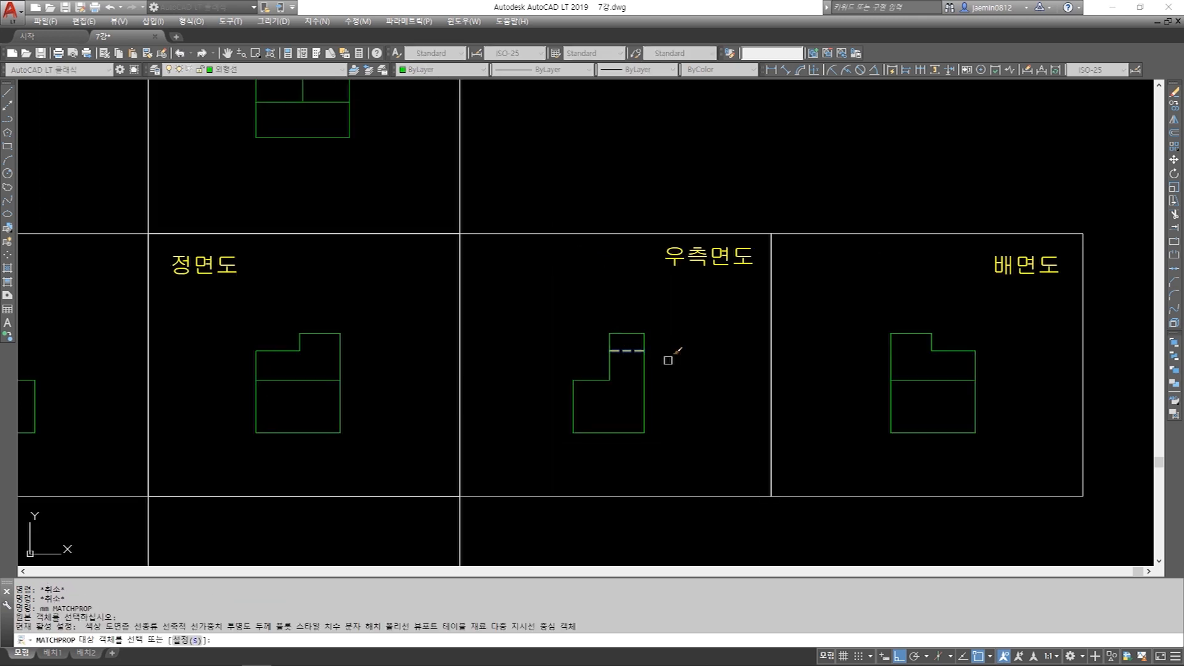
{"action": "left_click", "coordinate": [925, 395]}
{"action": "left_click", "coordinate": [913, 370]}
{"action": "key", "text": "Escape"}
{"action": "scroll", "coordinate": [876, 370], "scroll_direction": "down", "scroll_amount": 2}
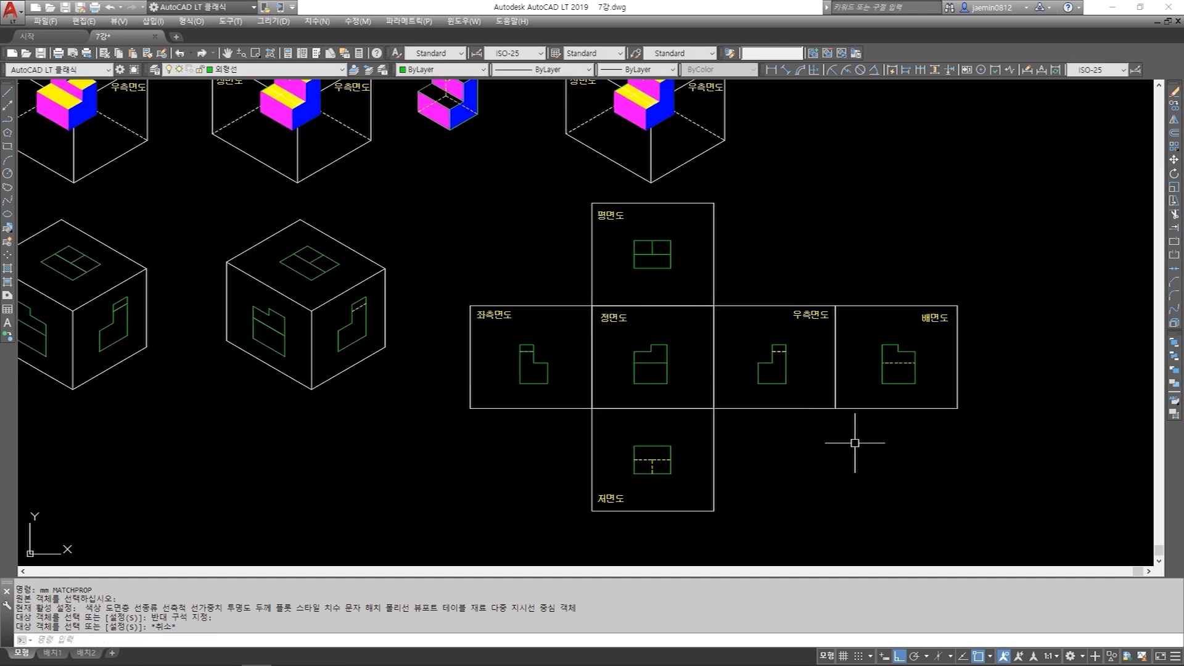
- Examine the unfolded six-view layout against the figure in its transparent cube, and return to the two dimensioned isometric drawings
{"action": "middle_click_drag", "start_coordinate": [857, 437], "coordinate": [849, 482]}
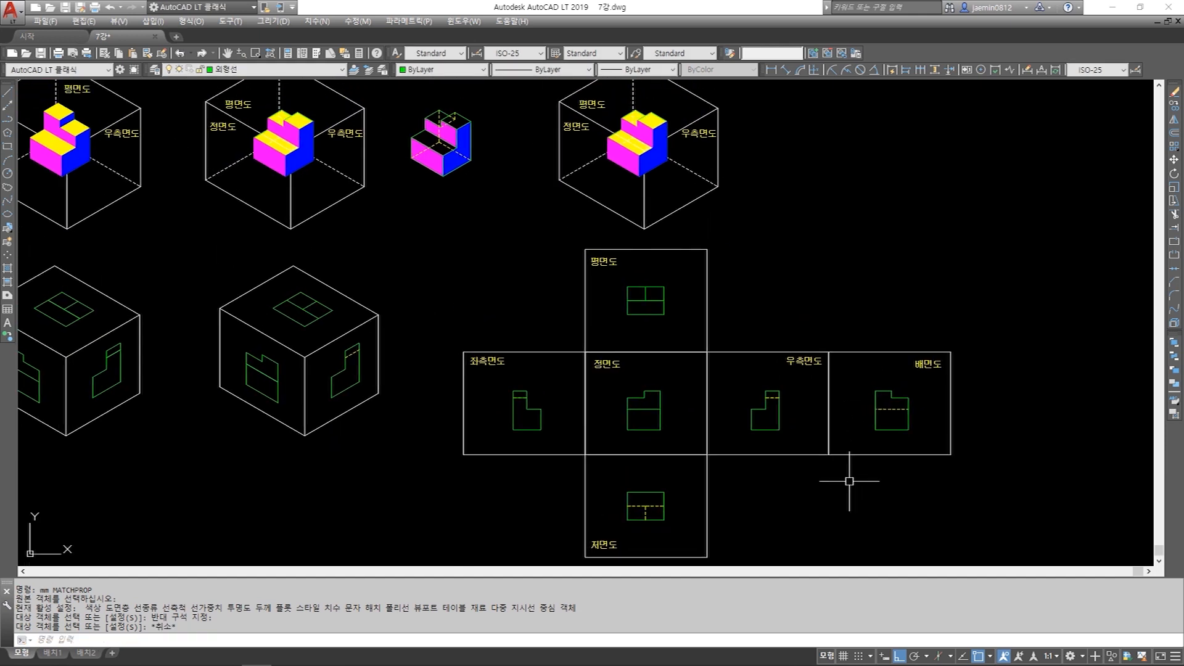
{"action": "middle_click_drag", "start_coordinate": [683, 238], "coordinate": [681, 255]}
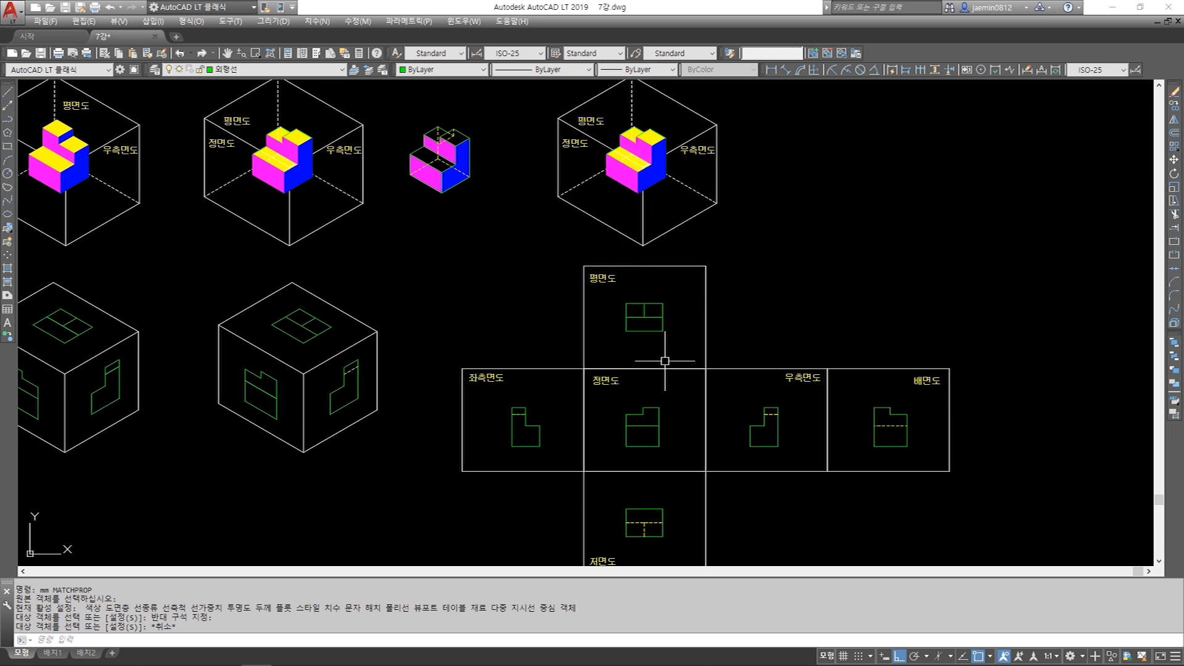
{"action": "middle_click_drag", "start_coordinate": [823, 454], "coordinate": [825, 445]}
{"action": "middle_click_drag", "start_coordinate": [771, 498], "coordinate": [781, 457]}
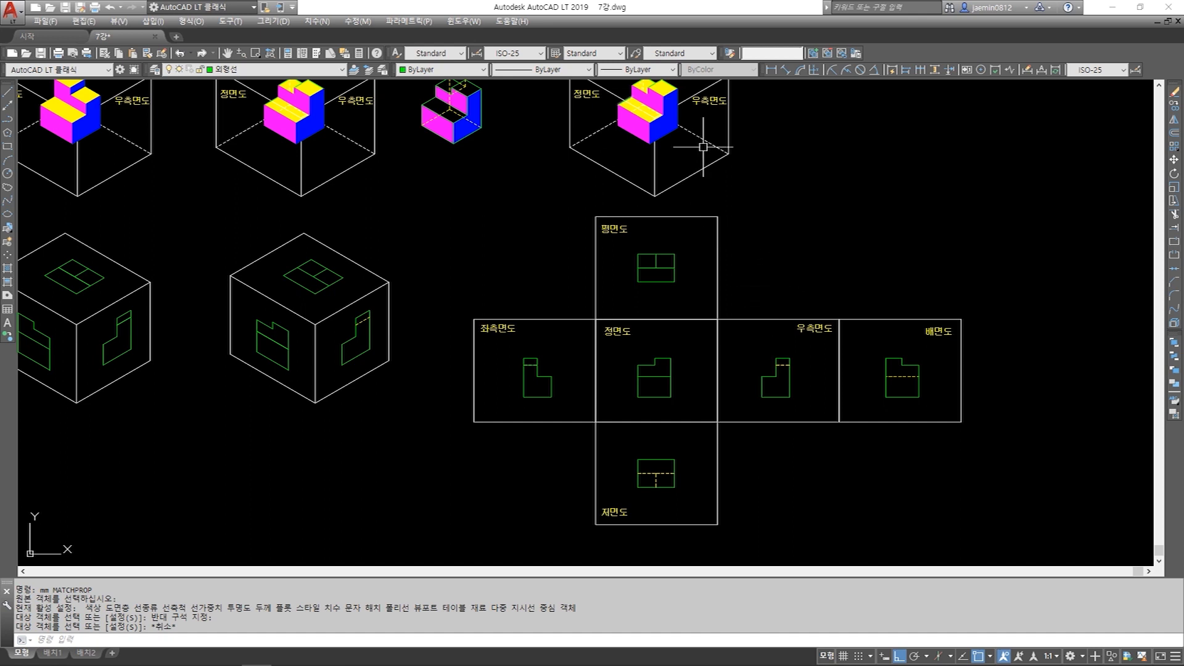
{"action": "middle_click_drag", "start_coordinate": [734, 182], "coordinate": [735, 210]}
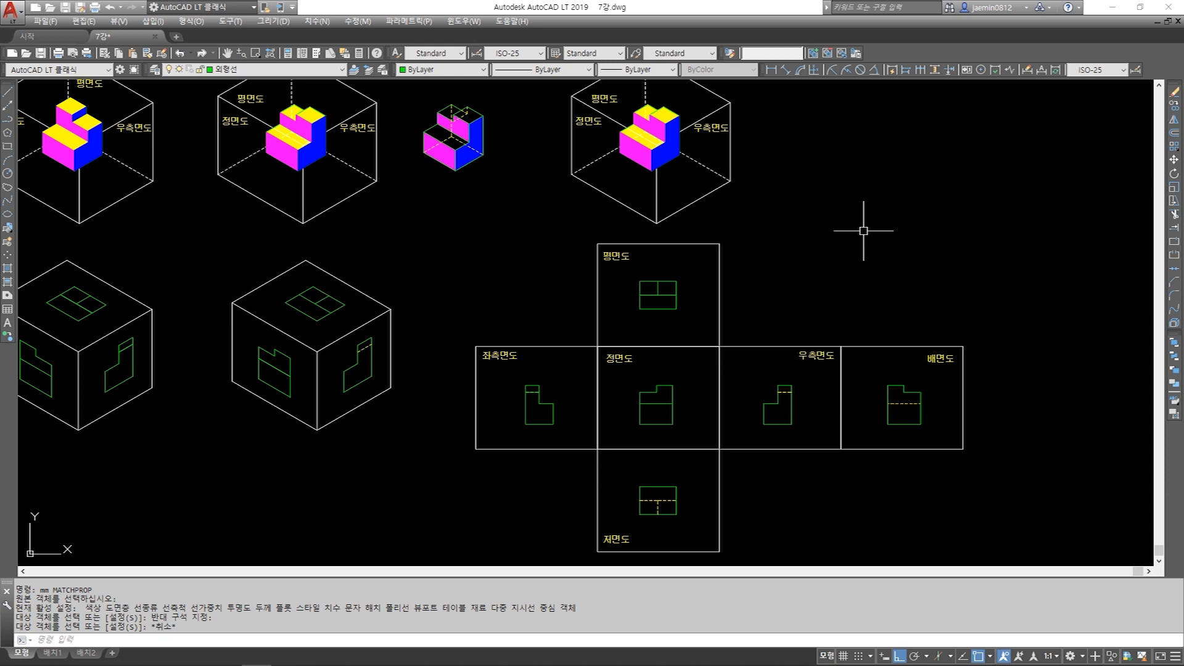
{"action": "scroll", "coordinate": [867, 232], "scroll_direction": "down", "scroll_amount": 3}
{"action": "middle_click_drag", "start_coordinate": [194, 245], "coordinate": [502, 263]}
{"action": "middle_click_drag", "start_coordinate": [408, 219], "coordinate": [531, 257]}
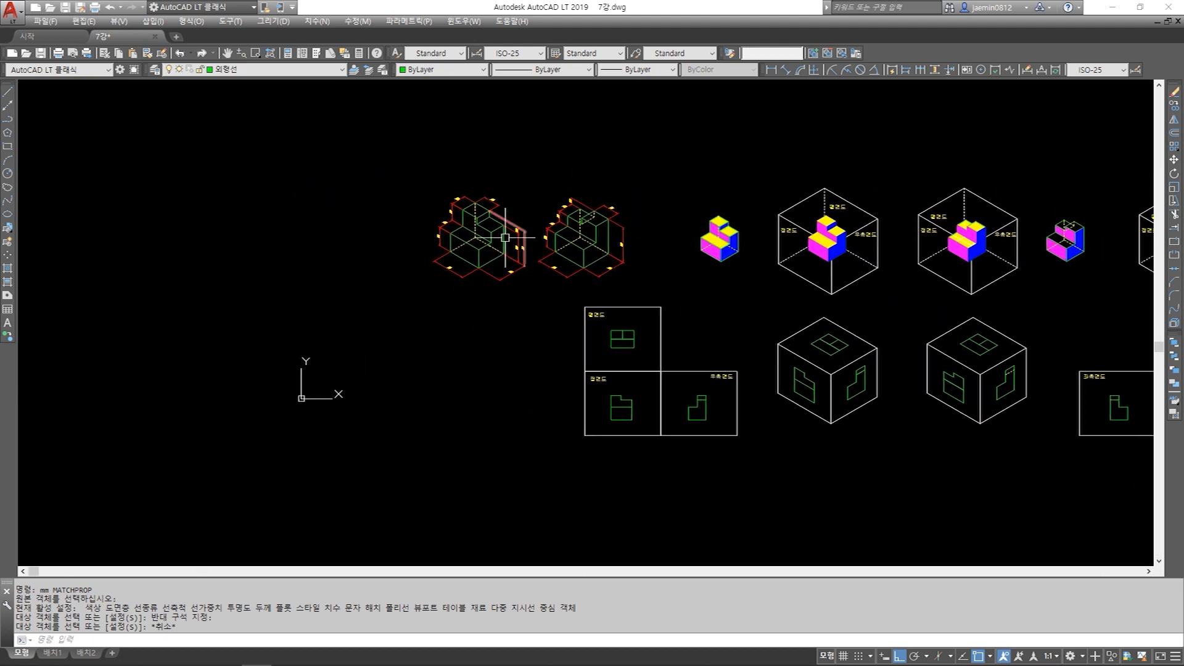
{"action": "scroll", "coordinate": [529, 253], "scroll_direction": "up", "scroll_amount": 6}
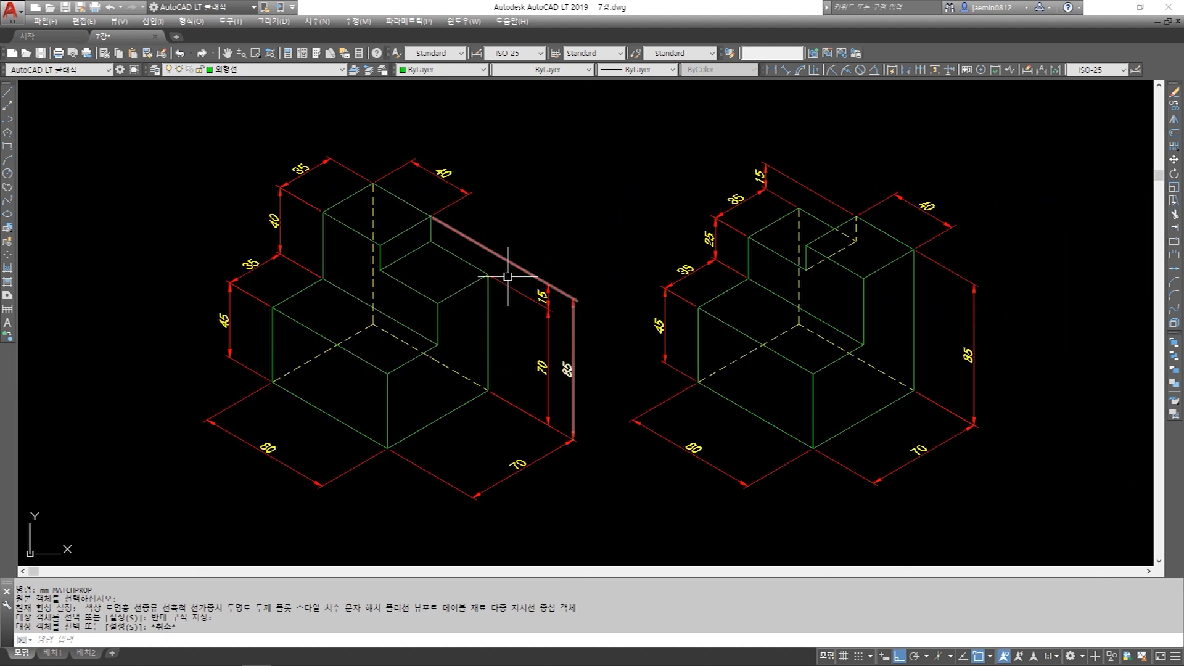